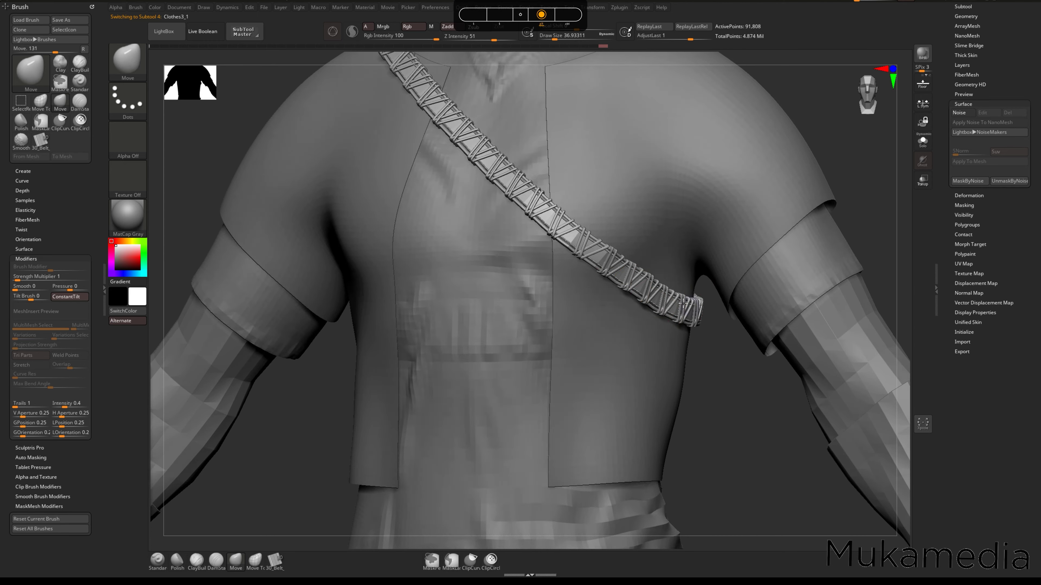
- Enlarge the Move brush to a draw size of about 68 and pull the chest strap outward near the armpit
key(space)
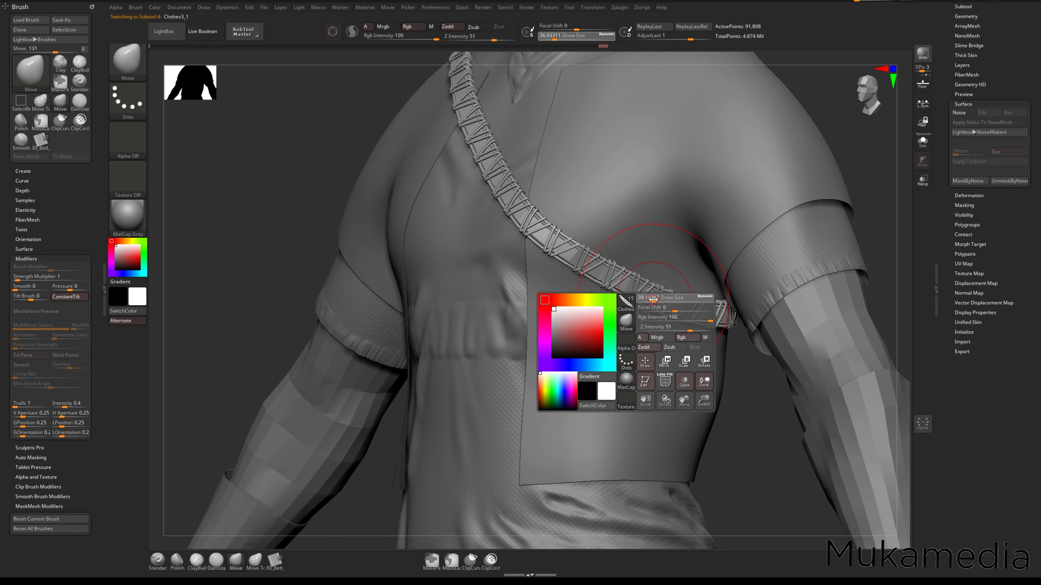
drag(653, 300, 658, 299)
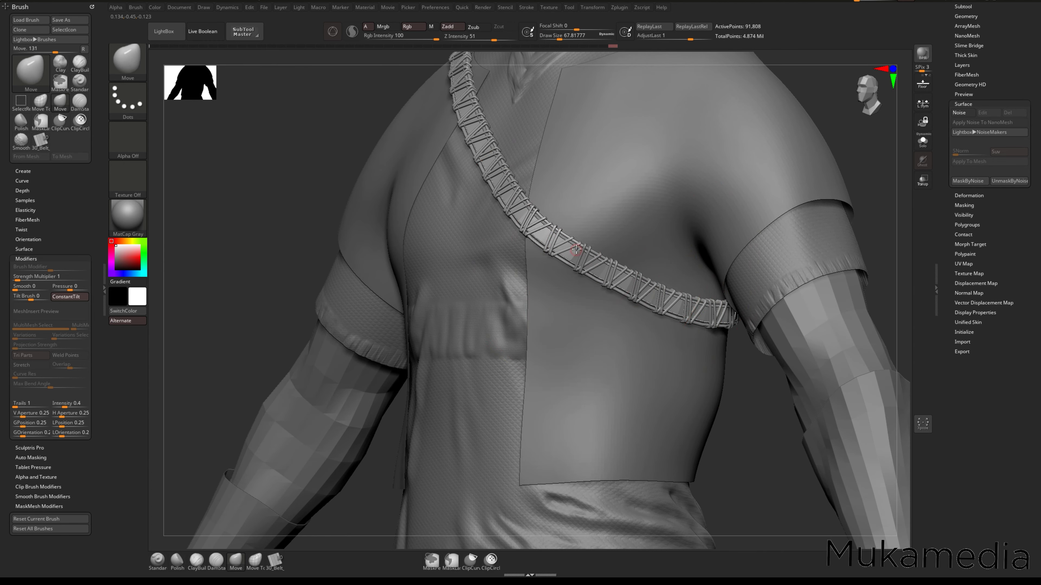
mouse_move(605, 266)
right_down()
mouse_move(627, 283)
mouse_move(700, 298)
mouse_move(661, 217)
right_up()
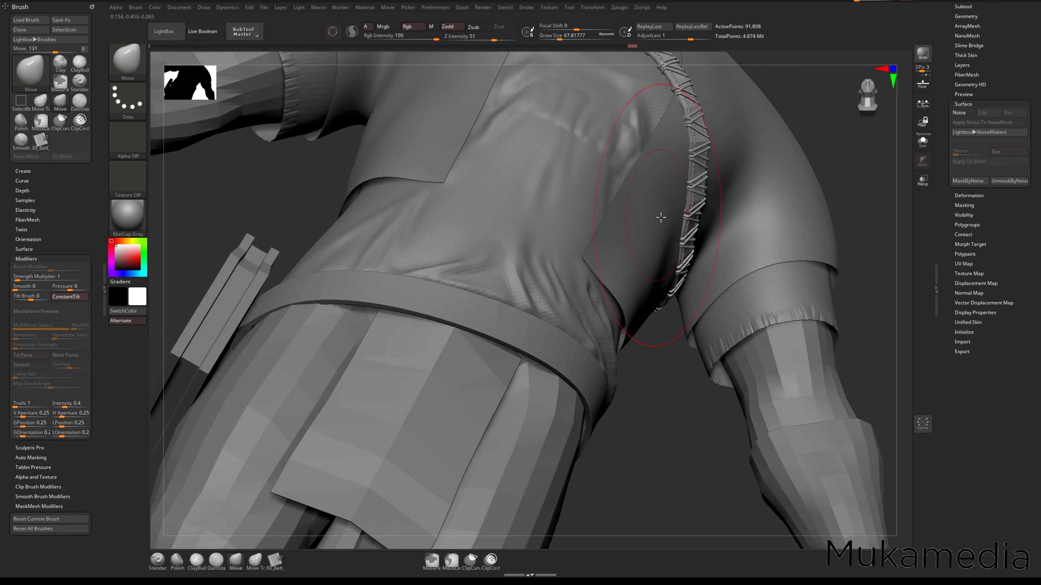
- Isolate the strap subtool Clothes3_1 together with the vest subtool Clothes2, hiding all other subtools
drag(948, 17, 949, 161)
click(963, 151)
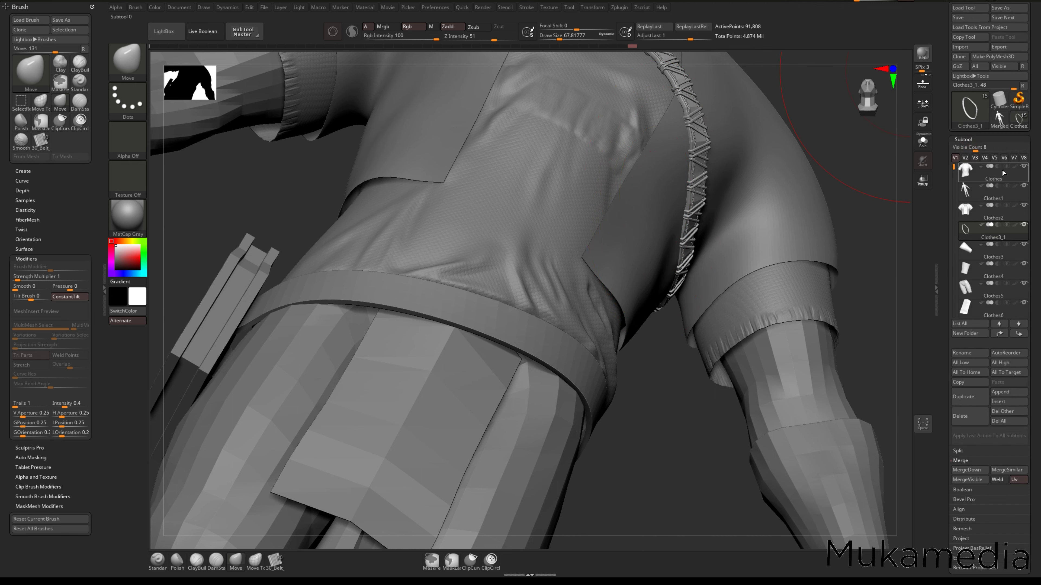
shift+click(1022, 225)
click(1024, 205)
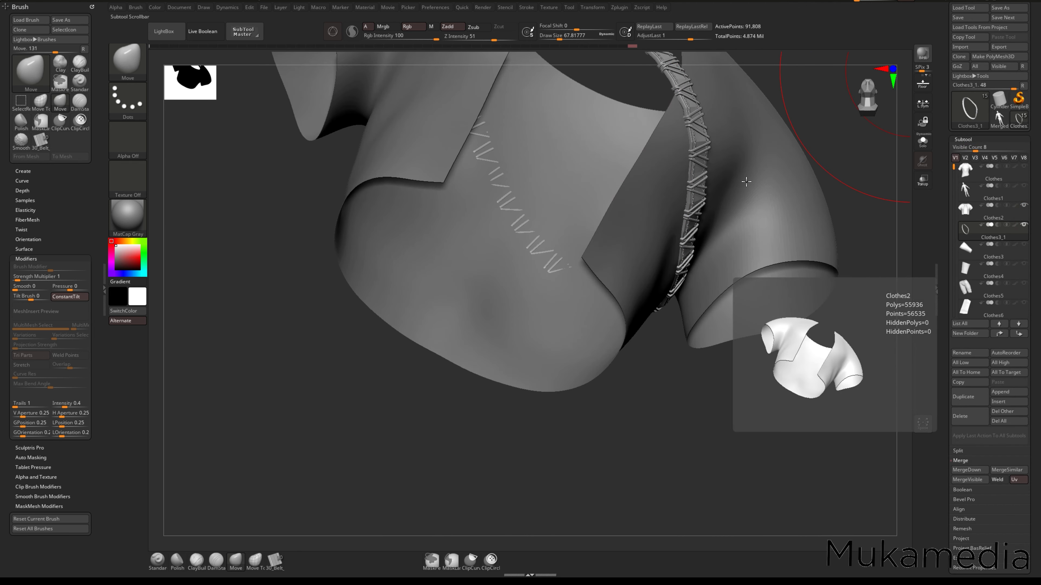
- Pull the buried part of the strap under the arm out of the vest, adjusting the Move brush to a draw size of about 35
mouse_move(829, 284)
right_down()
mouse_move(692, 221)
mouse_move(740, 164)
mouse_move(688, 172)
mouse_move(602, 109)
mouse_move(587, 238)
mouse_move(613, 211)
mouse_move(630, 303)
right_up()
right_click(630, 304)
drag(661, 251, 655, 251)
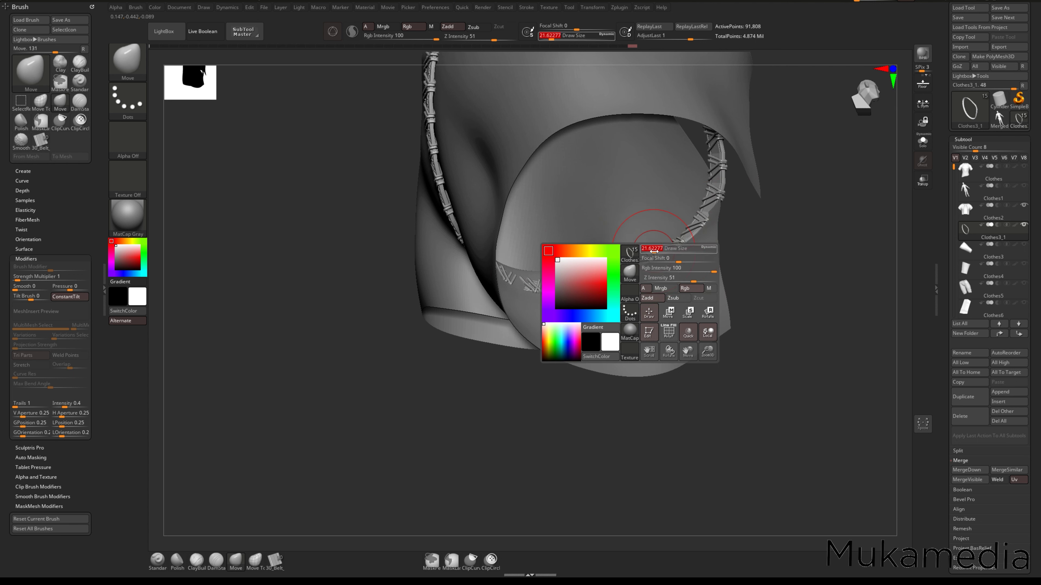
right_drag(663, 272, 672, 273)
key(space)
drag(700, 221, 697, 220)
right_drag(656, 279, 663, 276)
key(space)
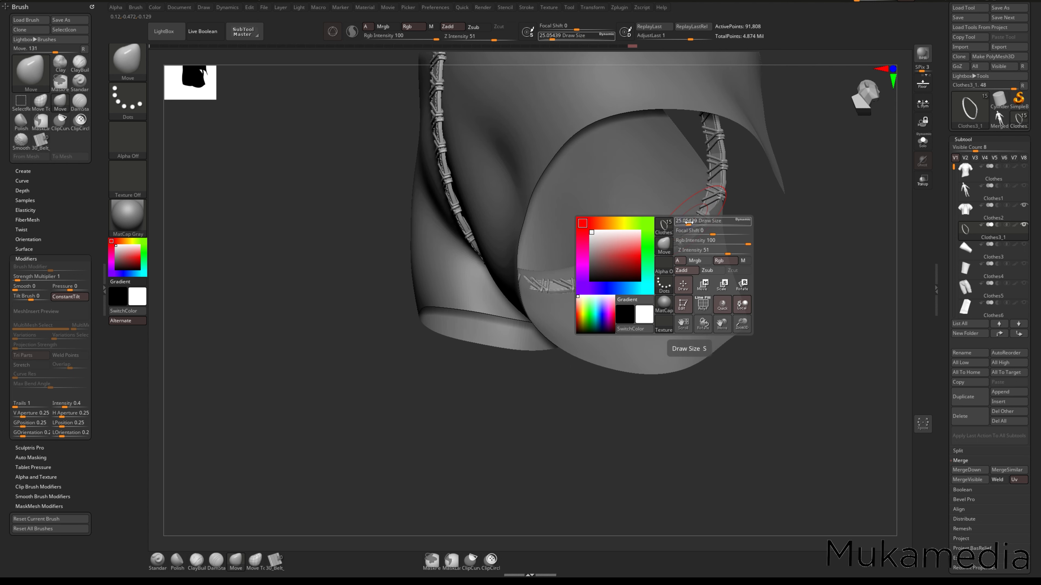
drag(693, 222, 692, 222)
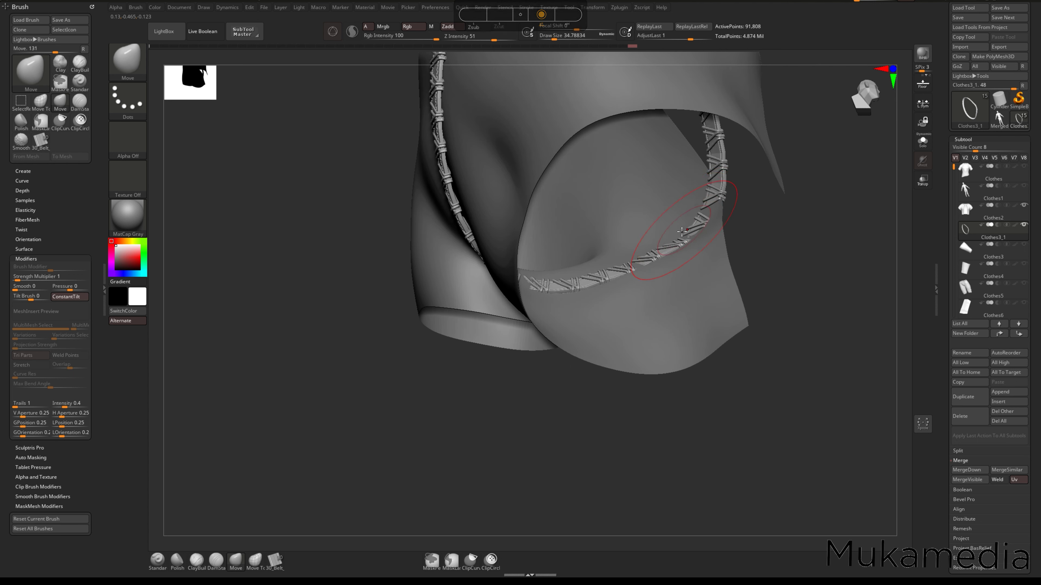
- Pull the strap section running from the armpit onto the back out of the vest surface with the Move brush
right_drag(691, 235, 481, 255)
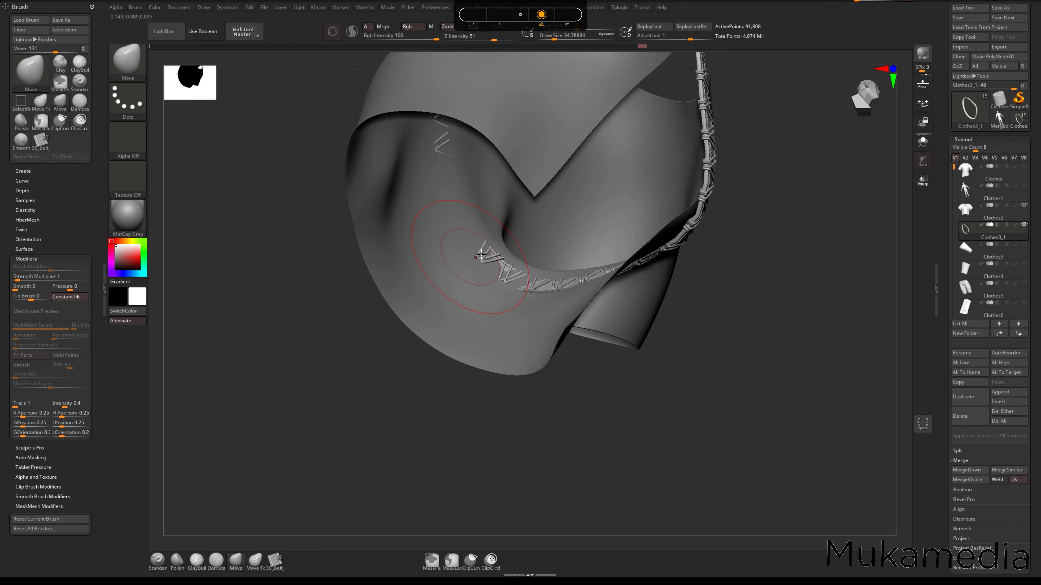
alt+drag(480, 248, 482, 247)
alt+drag(520, 279, 523, 282)
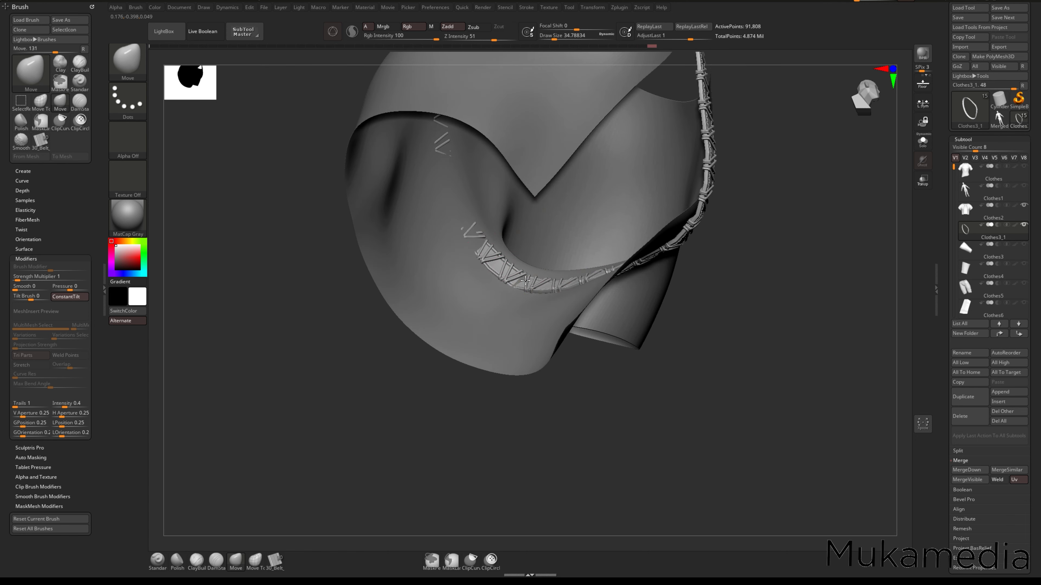
right_drag(526, 280, 646, 251)
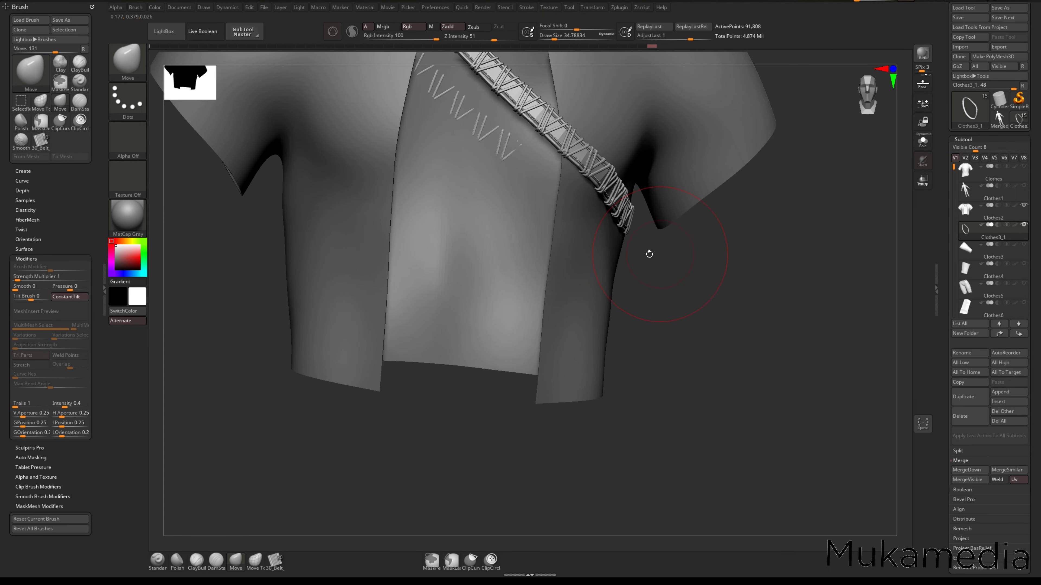
- Select the vest subtool Clothes2 and switch to the Standard brush with a draw size of about 23
alt+click(592, 306)
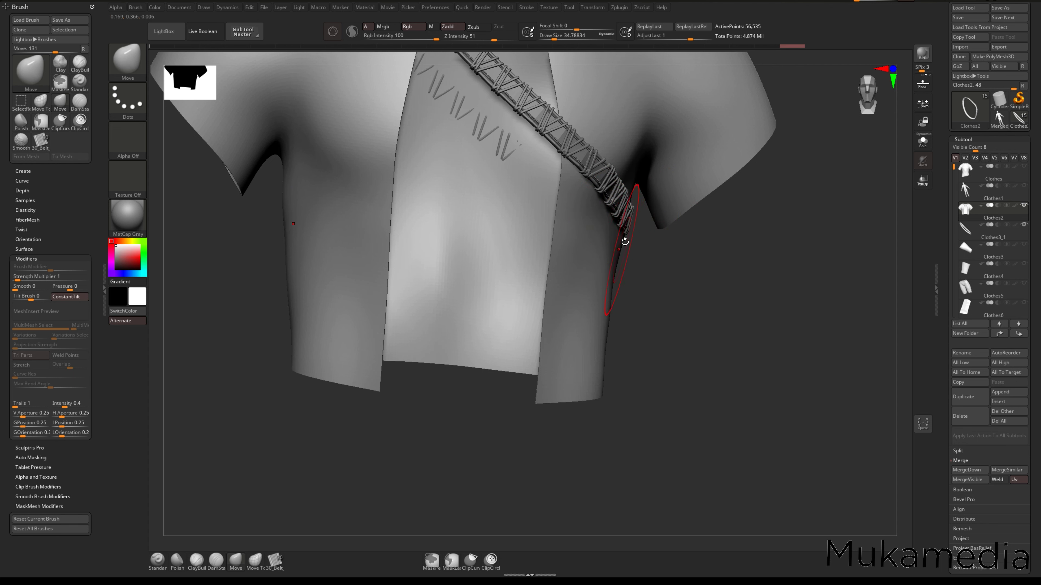
right_drag(631, 209, 641, 246)
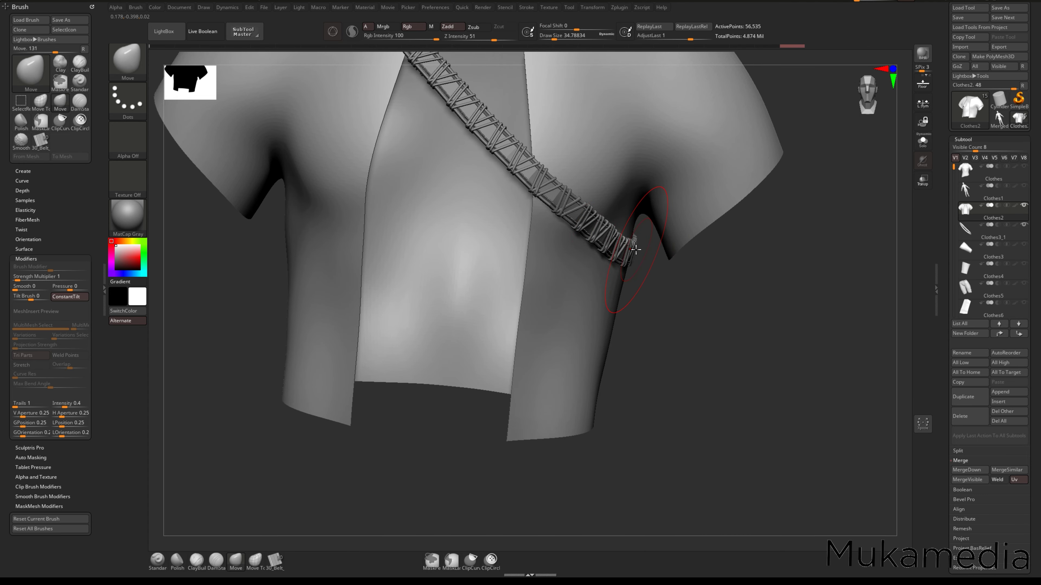
key(b)
key(s)
key(t)
right_drag(629, 265, 625, 263)
key(space)
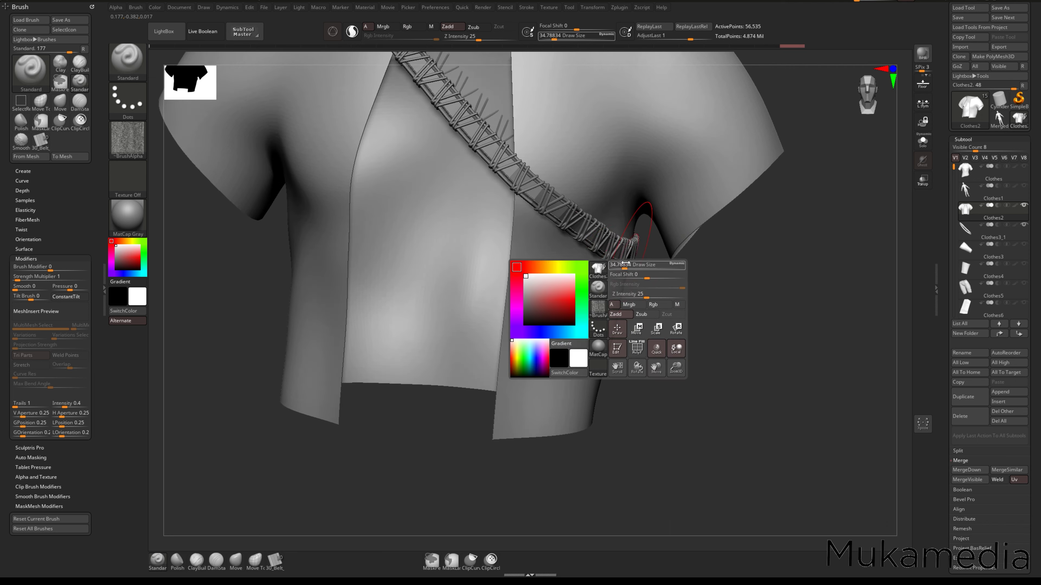
drag(625, 263, 622, 262)
right_drag(622, 261, 574, 237)
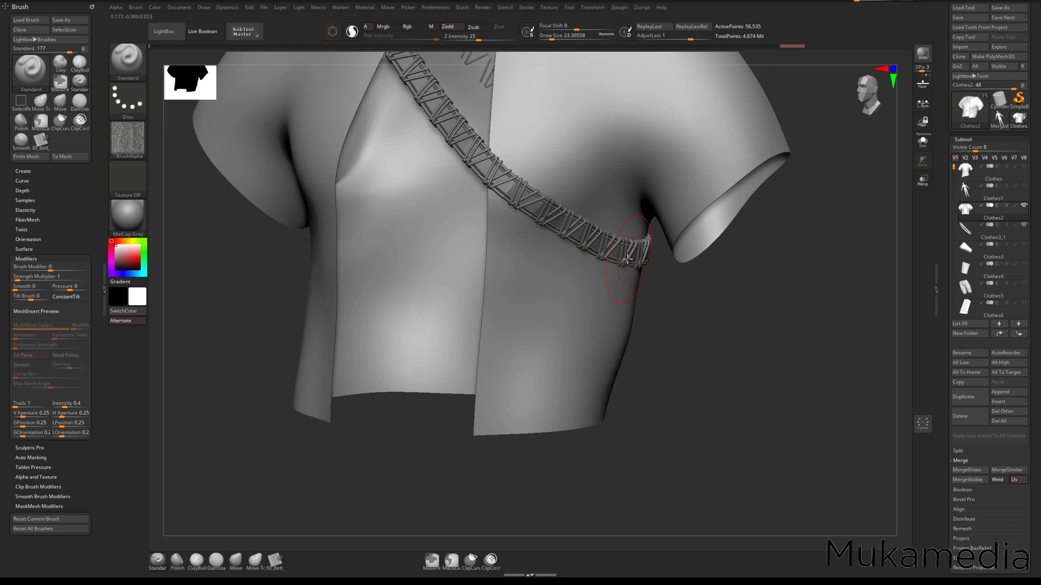
alt+click(546, 222)
alt+click(552, 309)
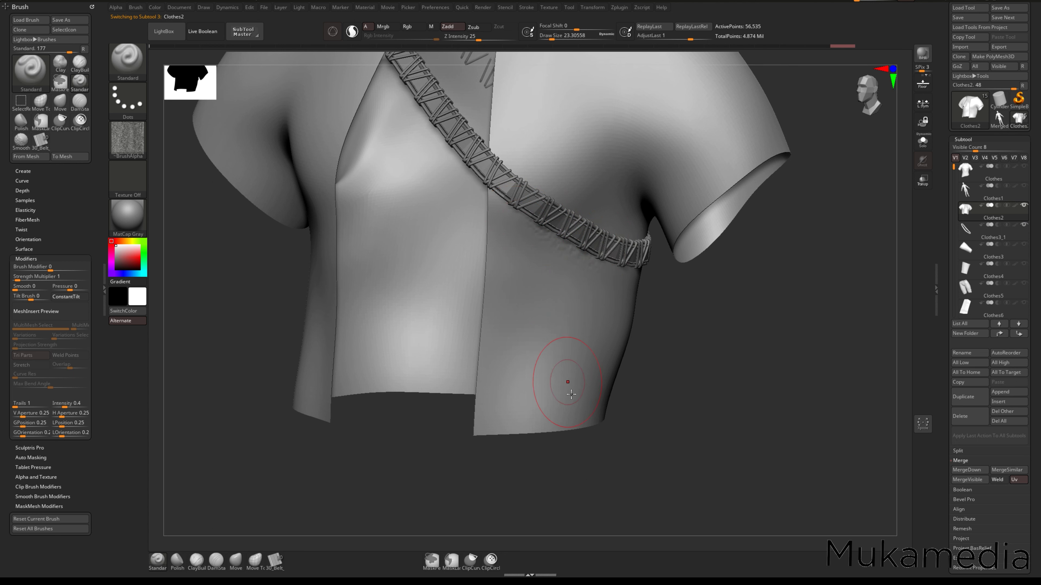
key(ctrl+z)
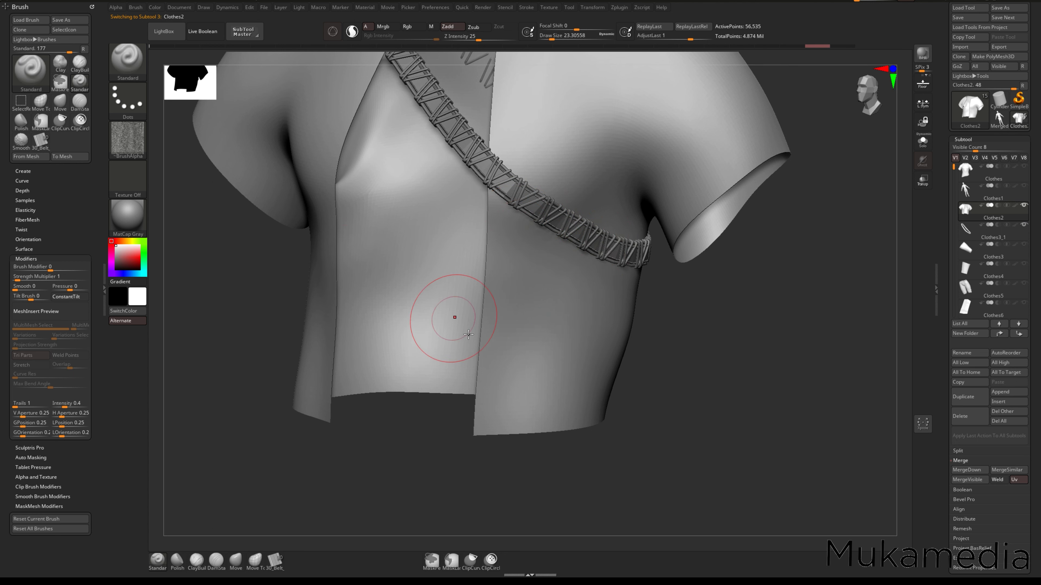
- Turn off the Standard brush's alpha and reduce its draw size to about 13
click(141, 141)
click(172, 144)
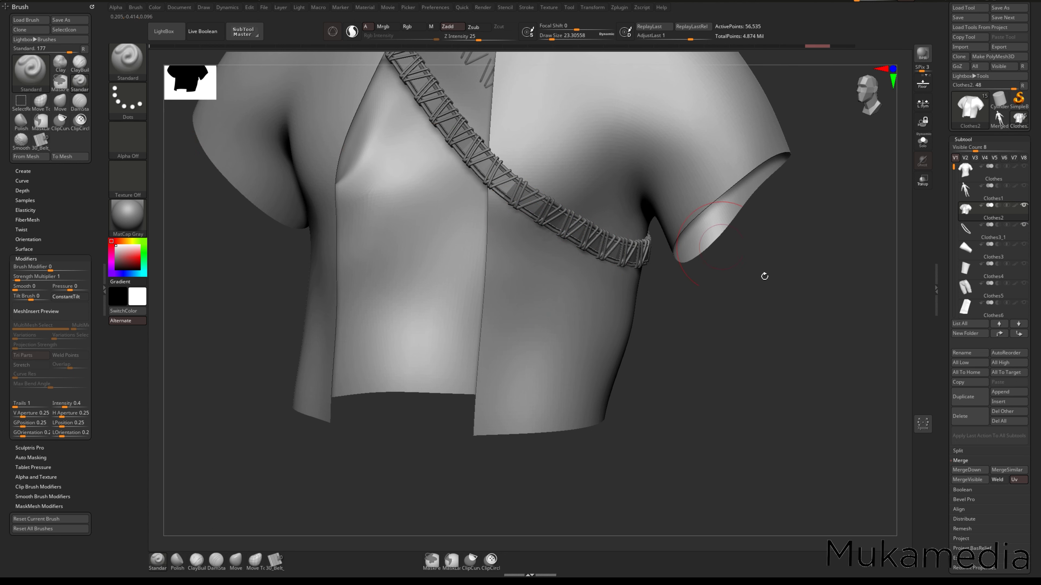
key(alt)
right_click(575, 261)
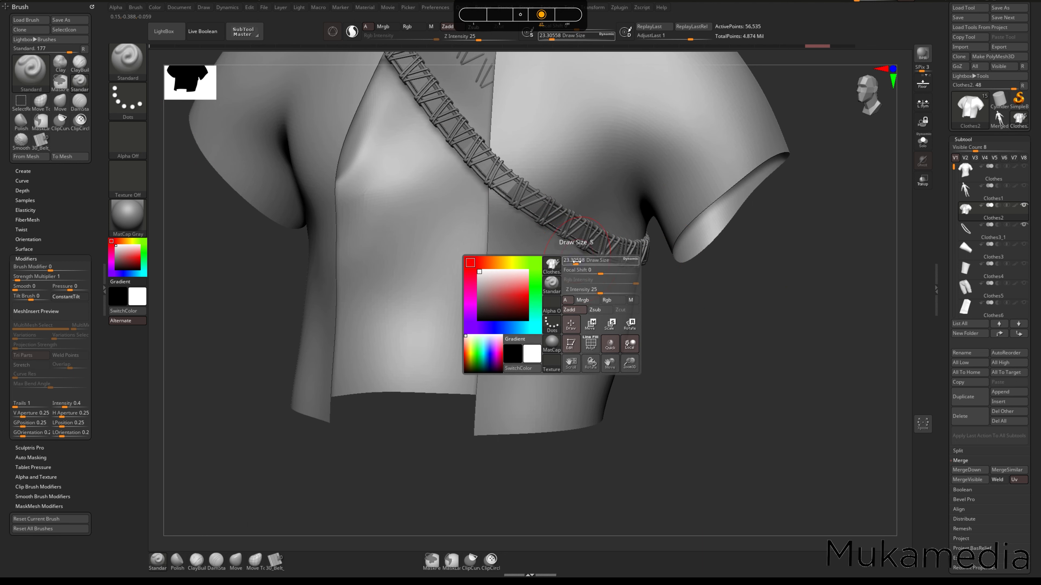
drag(576, 261, 568, 266)
right_click(567, 266)
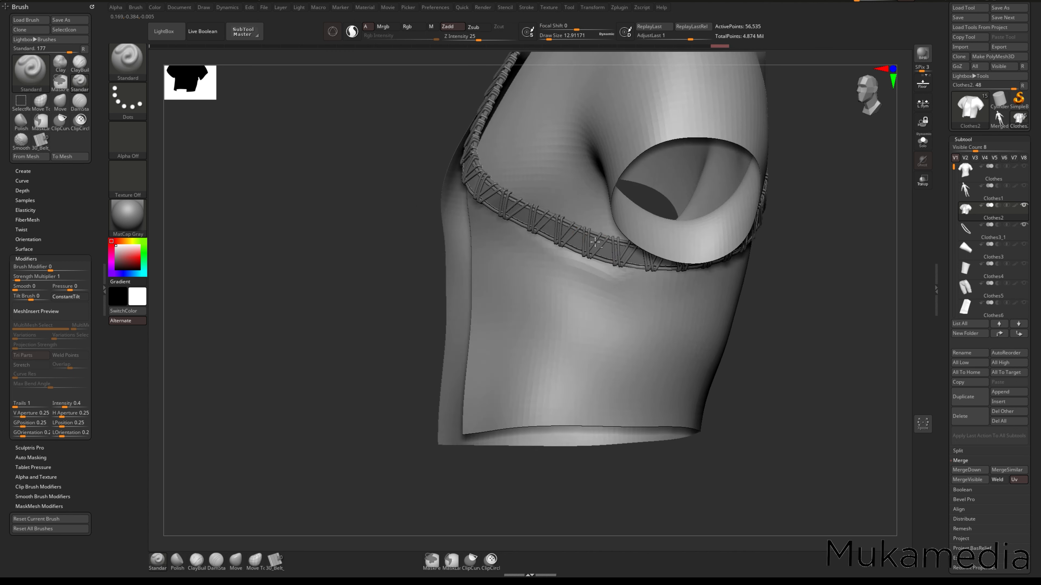
- Carve the vest inward beneath the strap around the side under the armhole with the Standard brush
right_drag(595, 242, 606, 246)
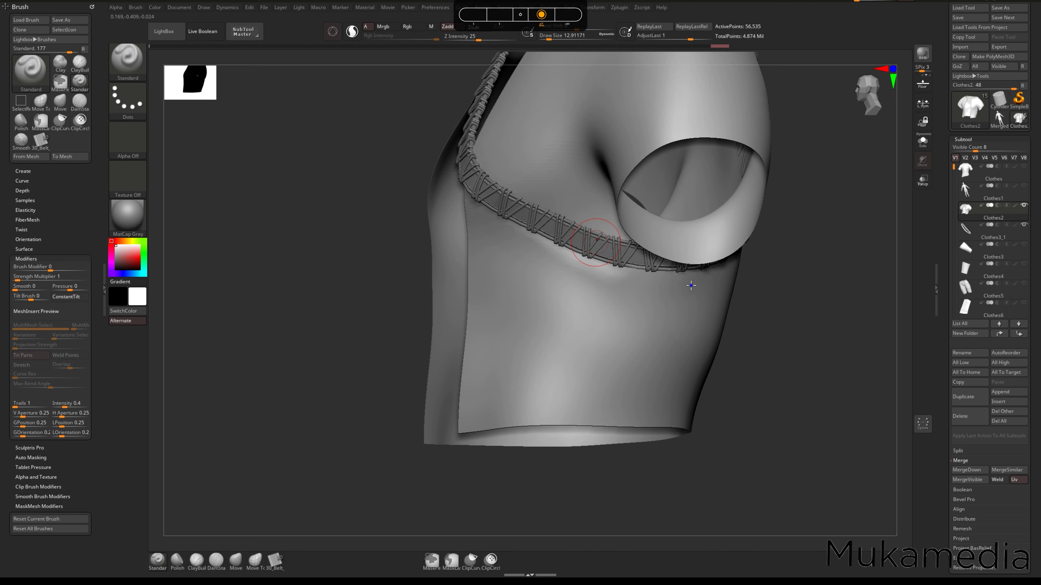
right_drag(693, 286, 631, 279)
alt+drag(662, 278, 759, 261)
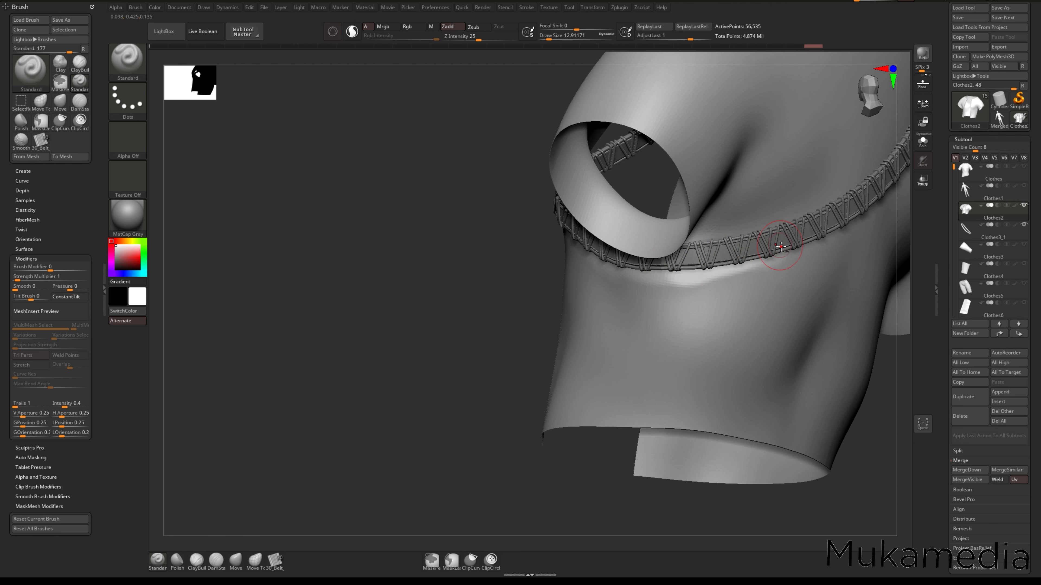
right_drag(618, 289, 594, 268)
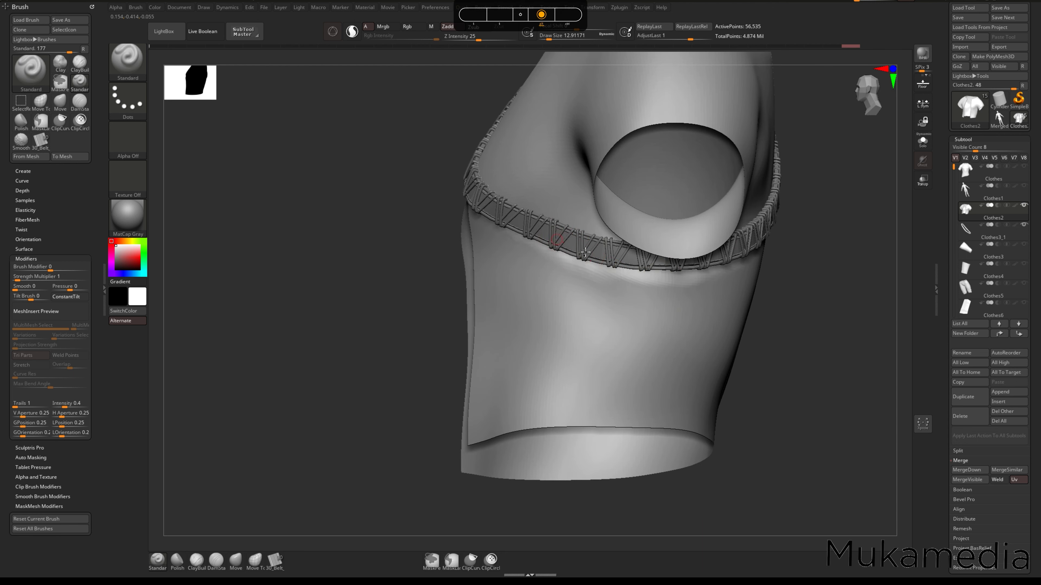
alt+drag(586, 264, 649, 279)
right_drag(645, 264, 717, 265)
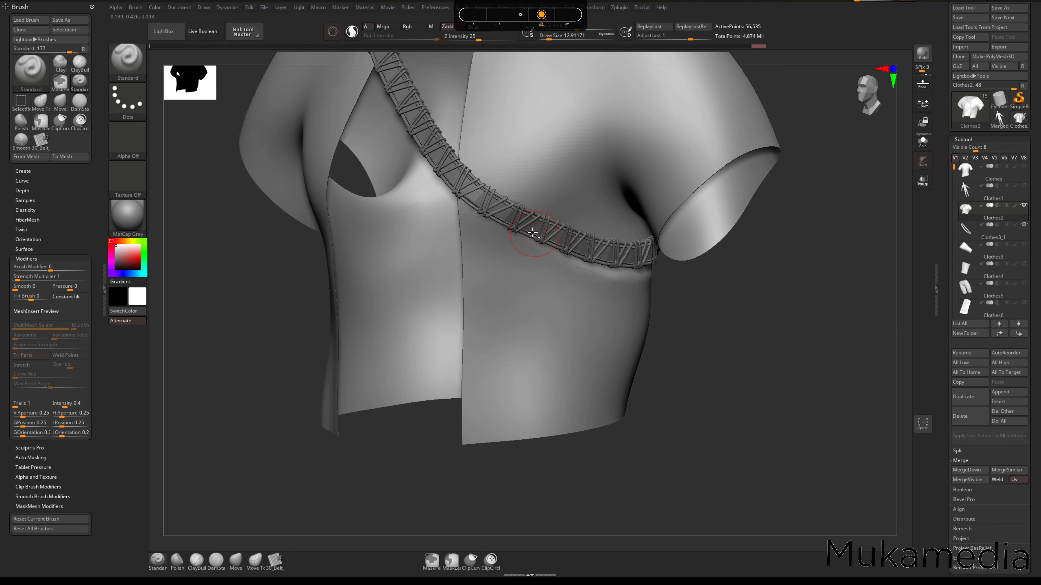
- Reselect the vest Clothes2 and carve it inward along the strap across the front of the chest
alt+click(489, 205)
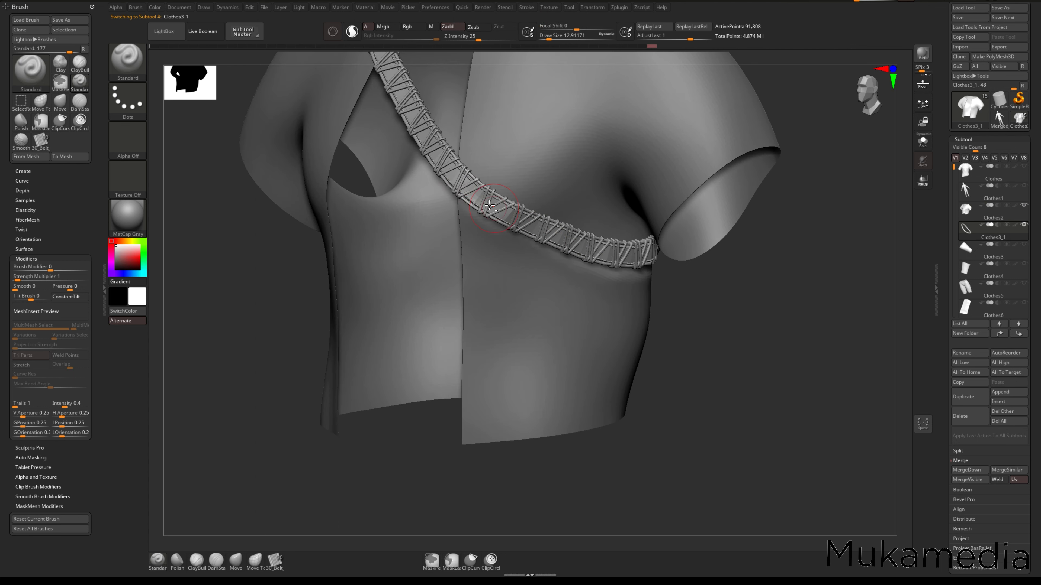
alt+click(555, 319)
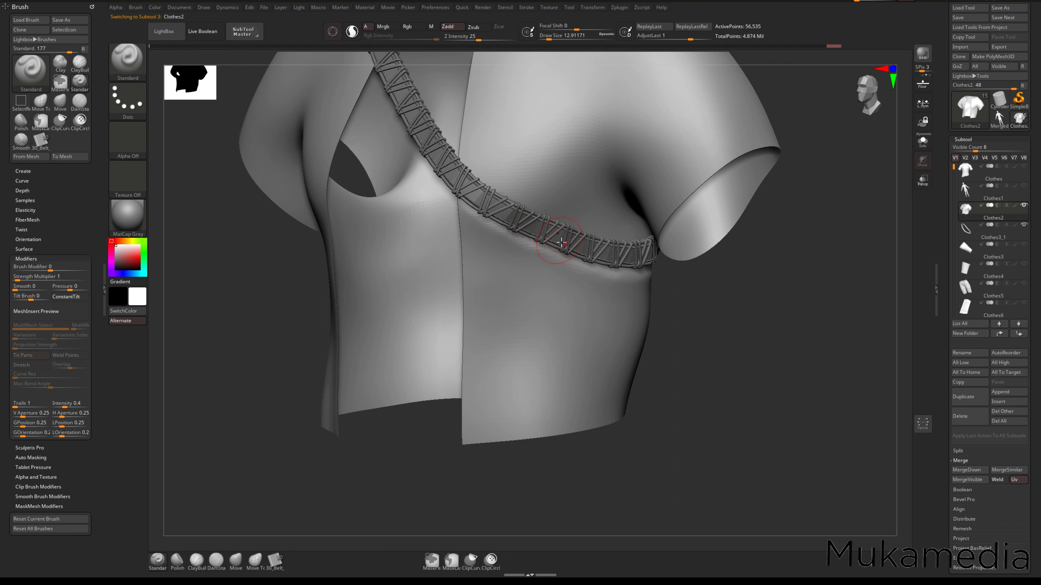
alt+drag(488, 190, 464, 152)
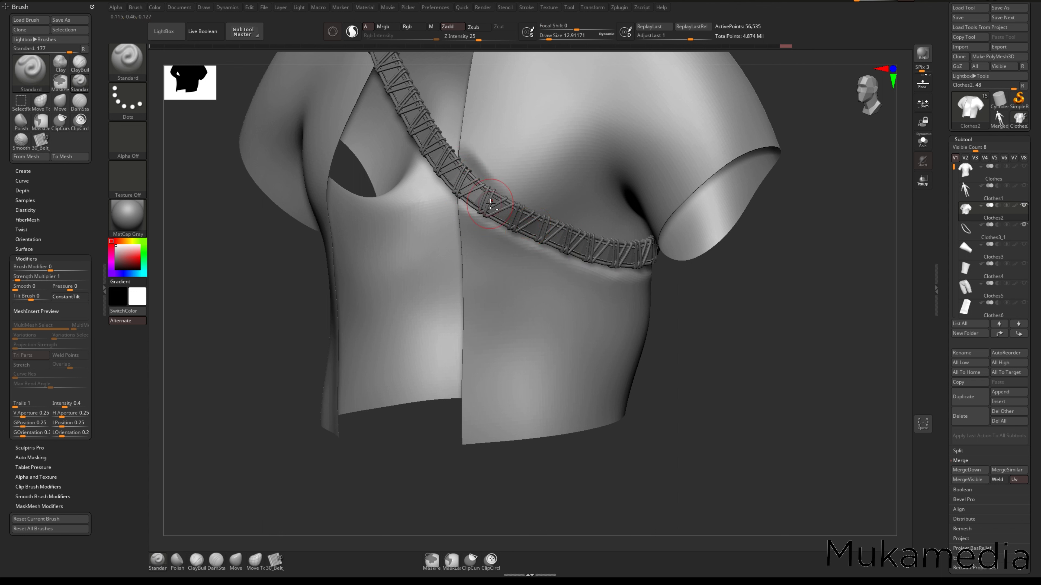
right_drag(547, 233, 491, 189)
right_click(511, 214)
- Carve the vest inward beneath the strap from the armpit across the back, keeping Clothes2 as the active subtool
right_drag(594, 207, 521, 244)
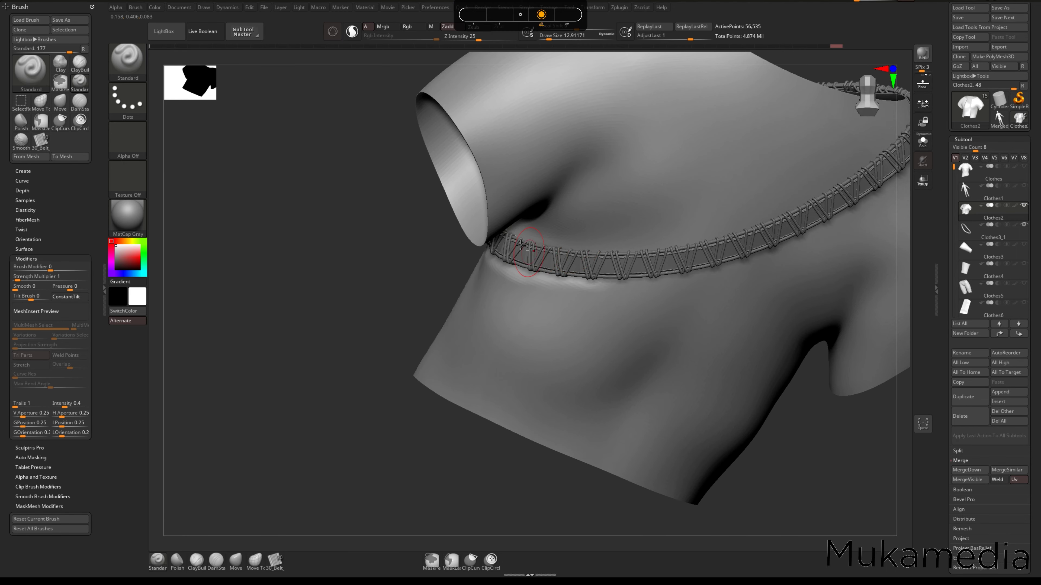
alt+click(523, 246)
alt+click(567, 350)
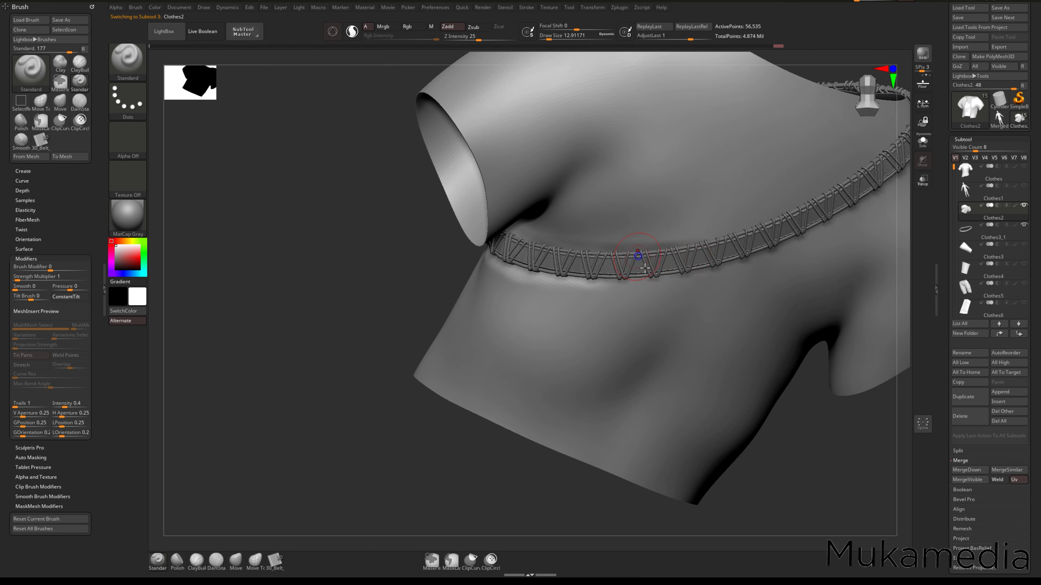
right_drag(645, 268, 567, 250)
right_drag(567, 251, 591, 314)
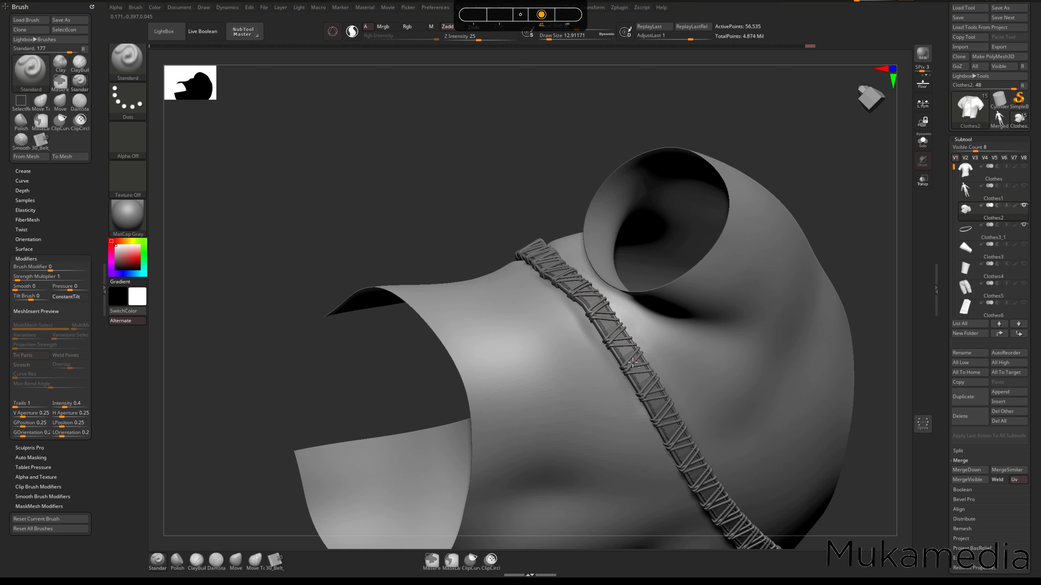
- Deepen the groove in the vest along the strap's edges from the front opening down to the armpit
alt+right_drag(576, 275, 521, 237)
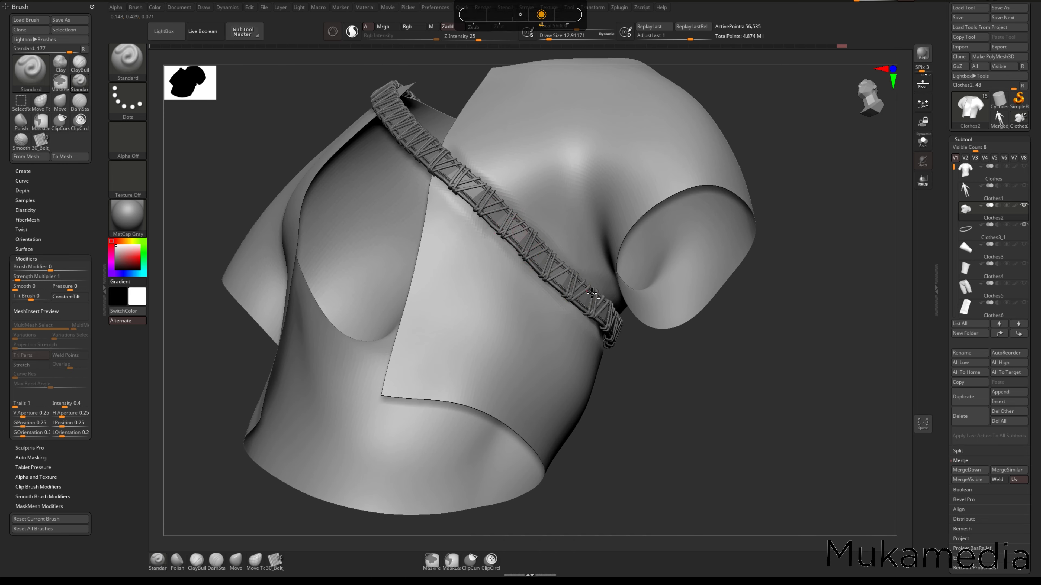
alt+right_drag(593, 293, 636, 253)
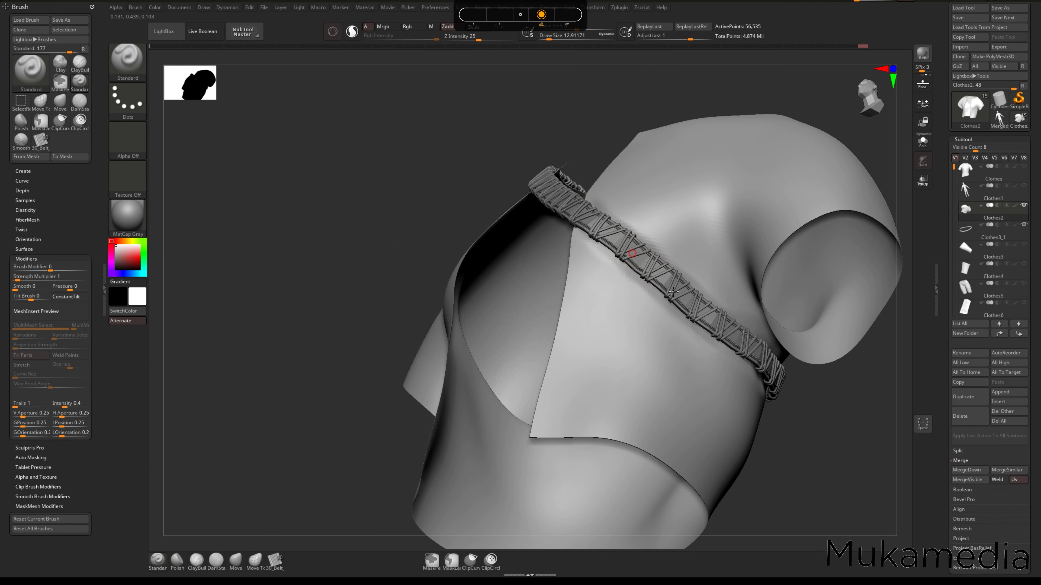
alt+drag(673, 292, 739, 335)
mouse_move(743, 334)
right_down()
mouse_move(684, 237)
mouse_move(692, 347)
right_up()
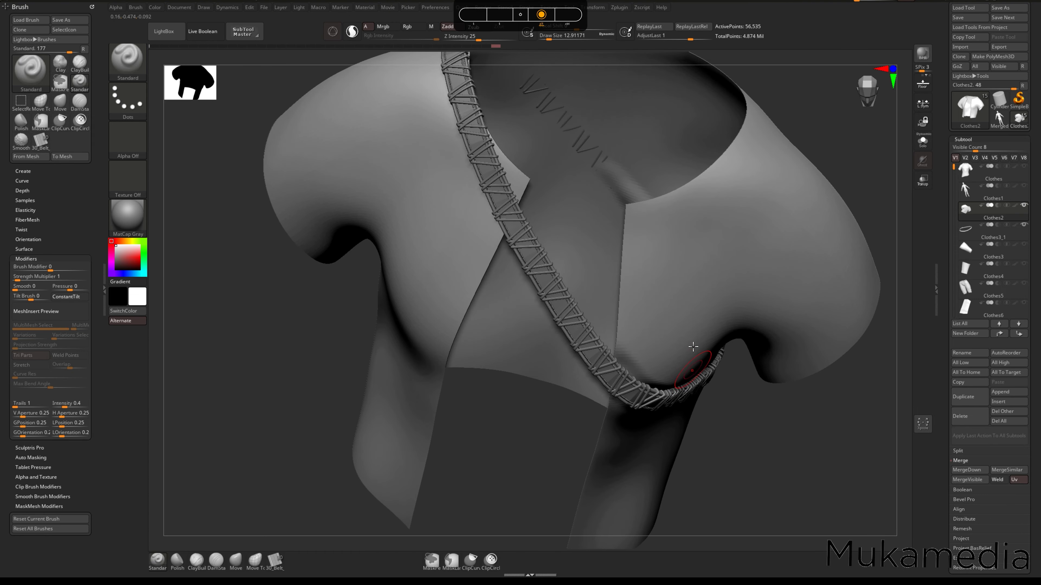
- Carve the vest inward along the strap diagonally across the back up to the shoulder
right_drag(671, 212, 588, 210)
alt+right_drag(566, 165, 553, 198)
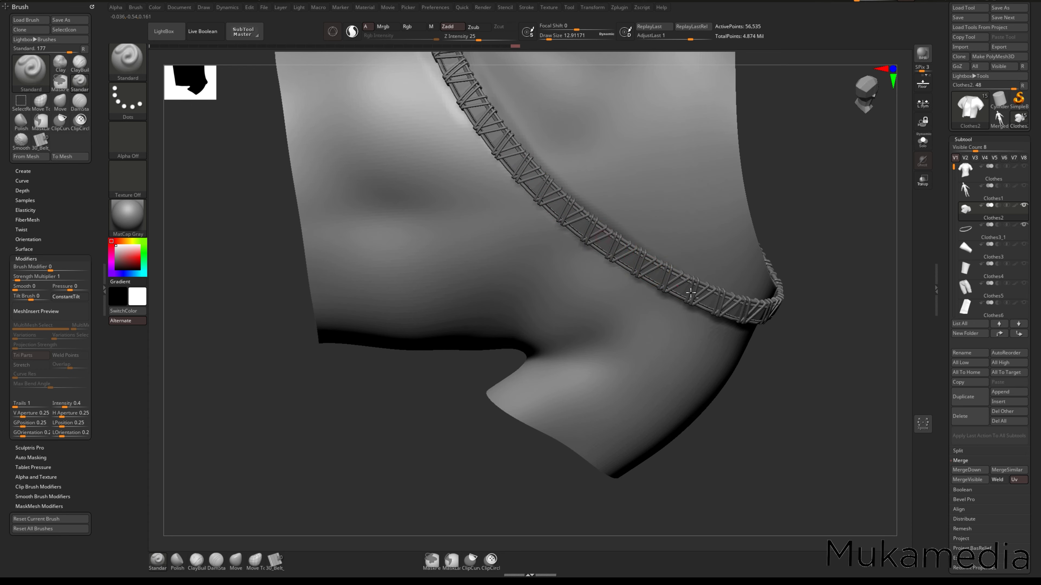
alt+right_drag(640, 242, 536, 149)
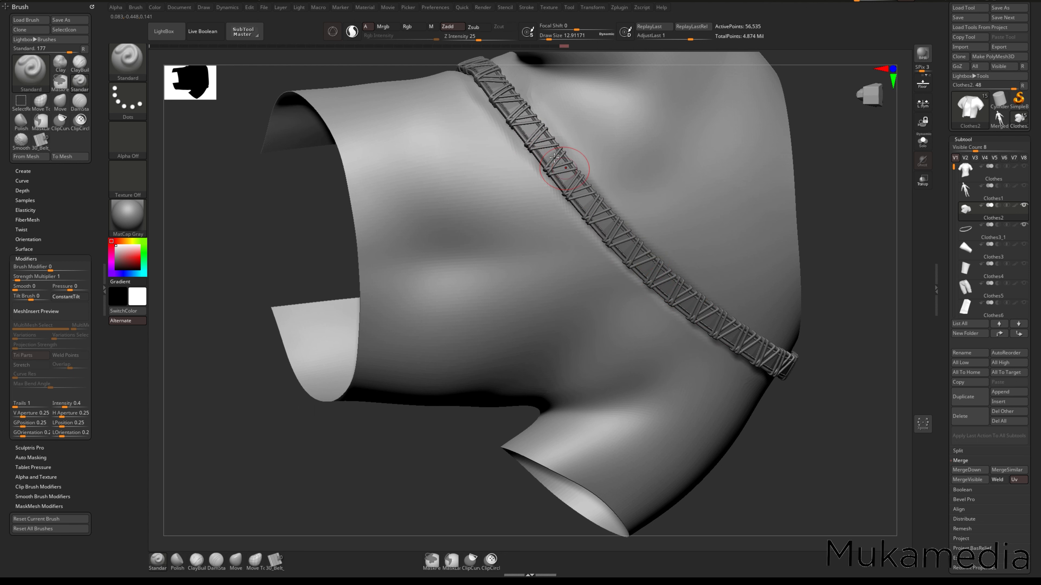
- Carve the vest inward beneath the strap over the top of the shoulder
mouse_move(625, 240)
right_down()
mouse_move(631, 342)
mouse_move(639, 249)
right_up()
alt+right_drag(508, 150, 615, 304)
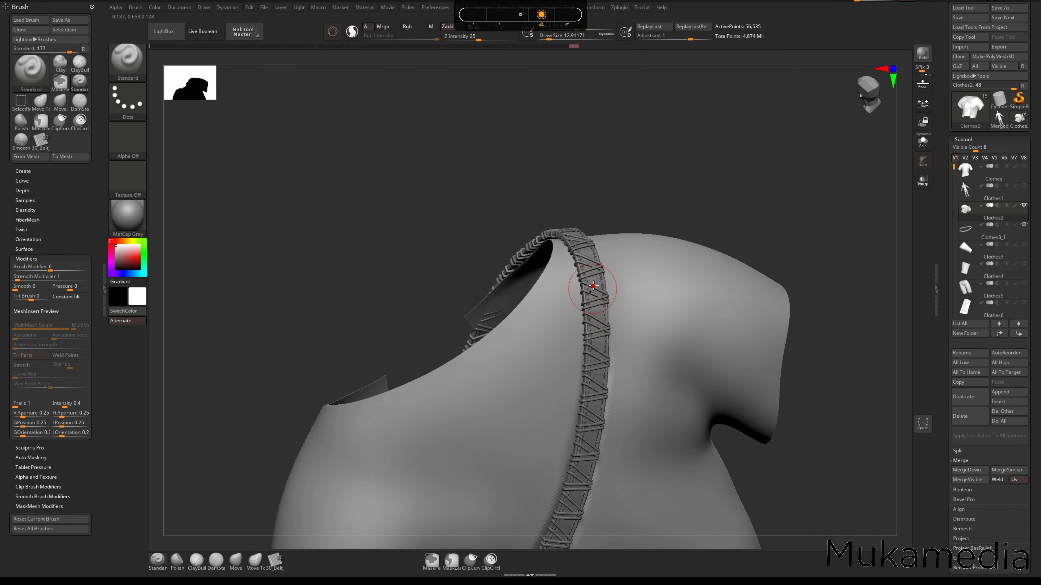
right_drag(597, 347, 620, 270)
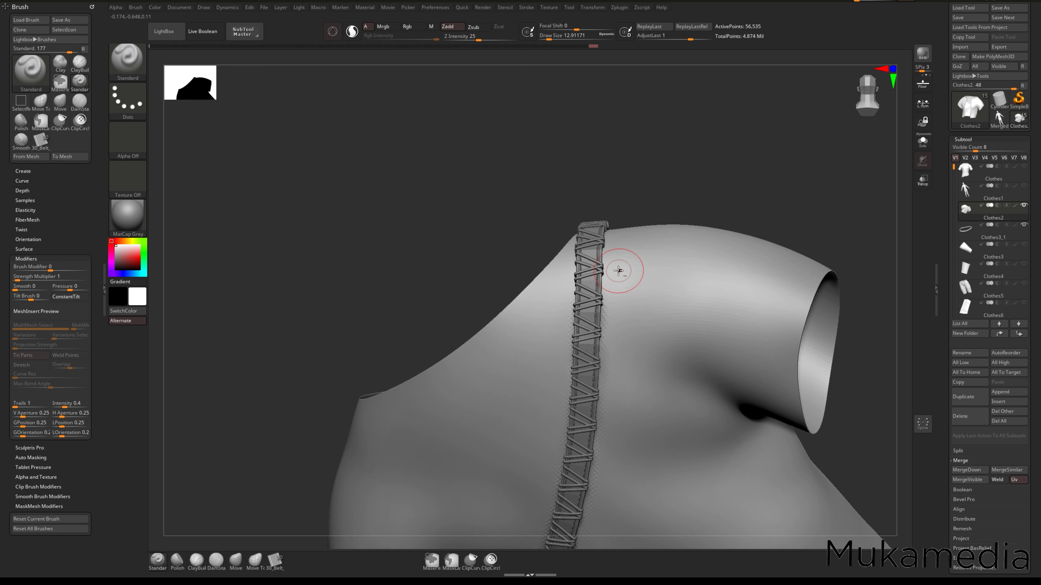
ctrl+right_drag(725, 348, 699, 305)
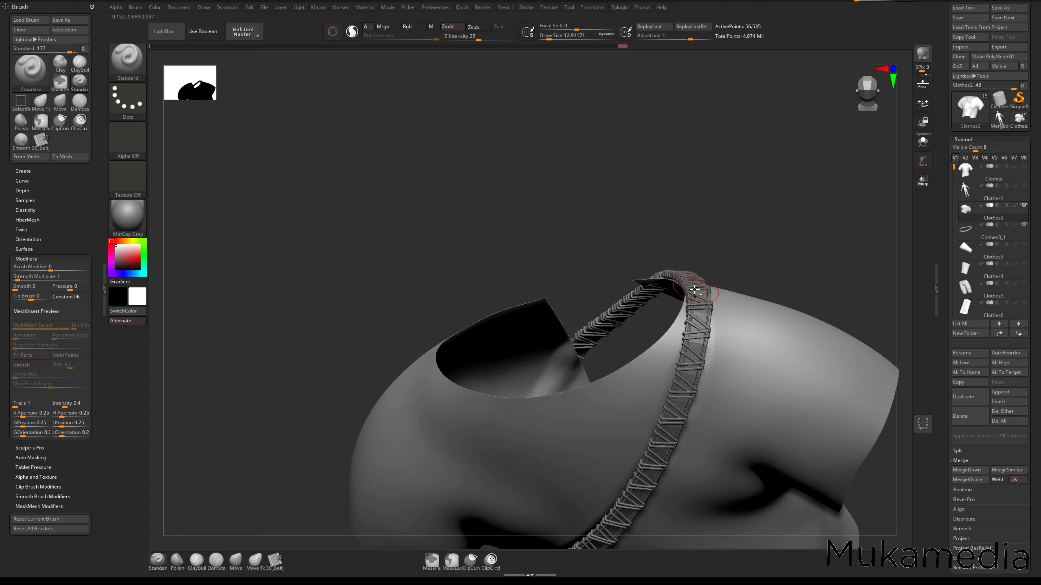
alt+drag(695, 296, 695, 354)
right_drag(709, 292, 701, 209)
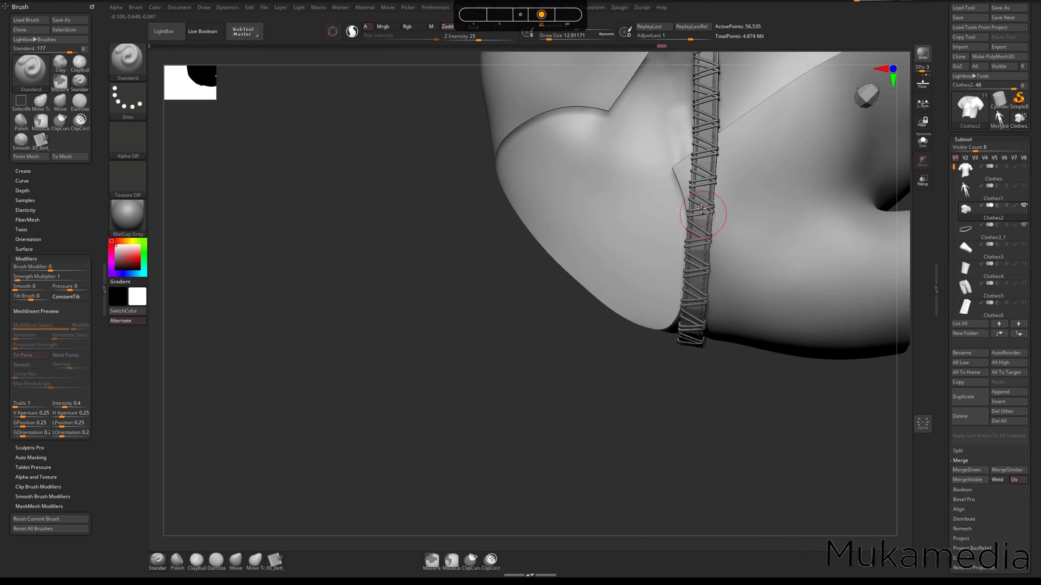
alt+drag(701, 202, 723, 172)
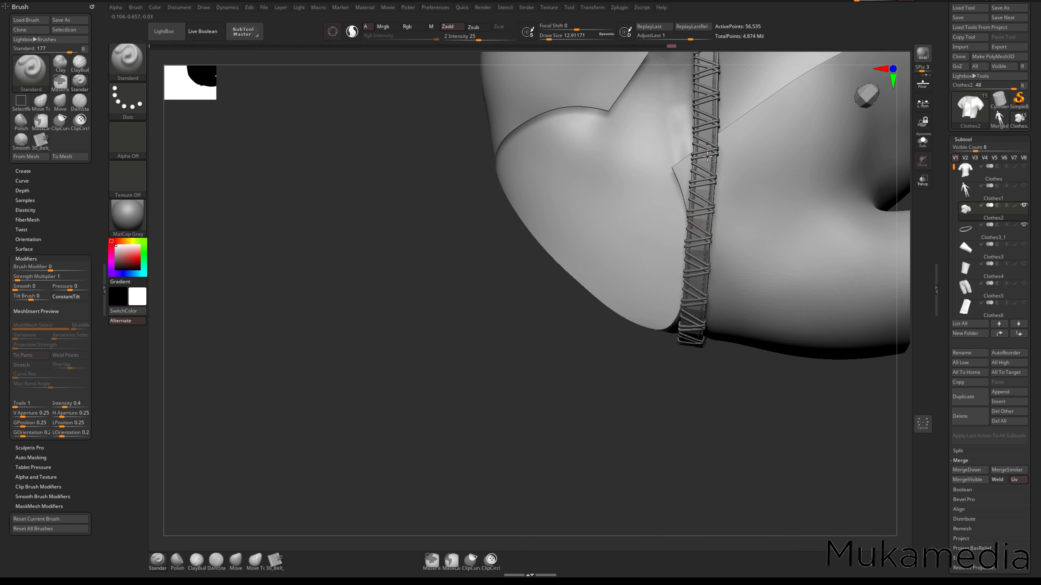
alt+drag(696, 218, 720, 135)
- Give the Standard brush a soft round alpha and a draw size of about 8.42, and sculpt a fold beneath the strap on the front panel
mouse_move(725, 84)
alt+right_down()
mouse_move(755, 297)
mouse_move(769, 279)
alt+right_up()
mouse_move(769, 279)
right_down()
mouse_move(764, 332)
mouse_move(820, 379)
mouse_move(762, 387)
mouse_move(583, 284)
mouse_move(694, 393)
right_up()
key(space)
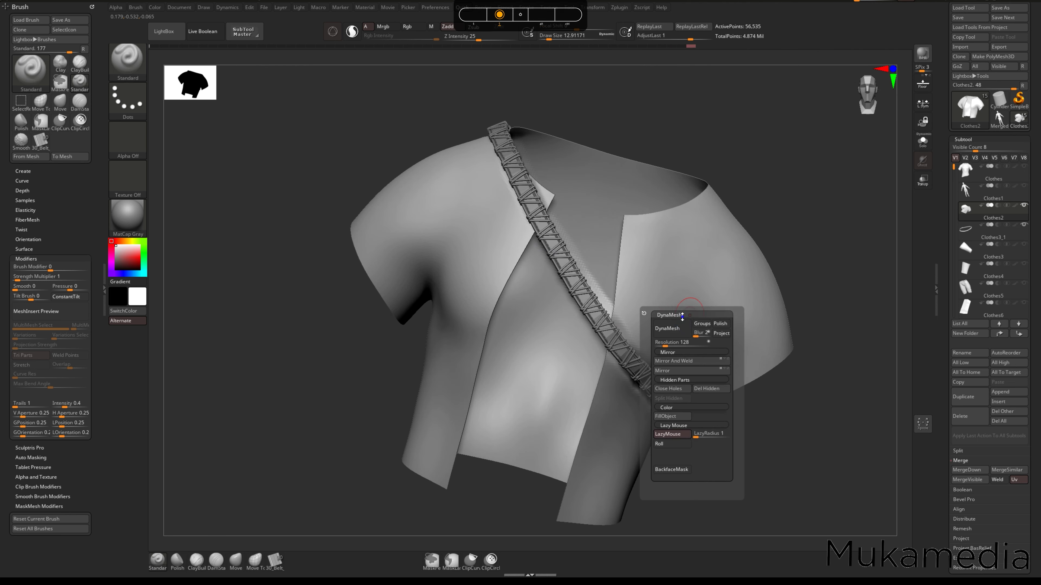
shift+right_drag(804, 400, 713, 376)
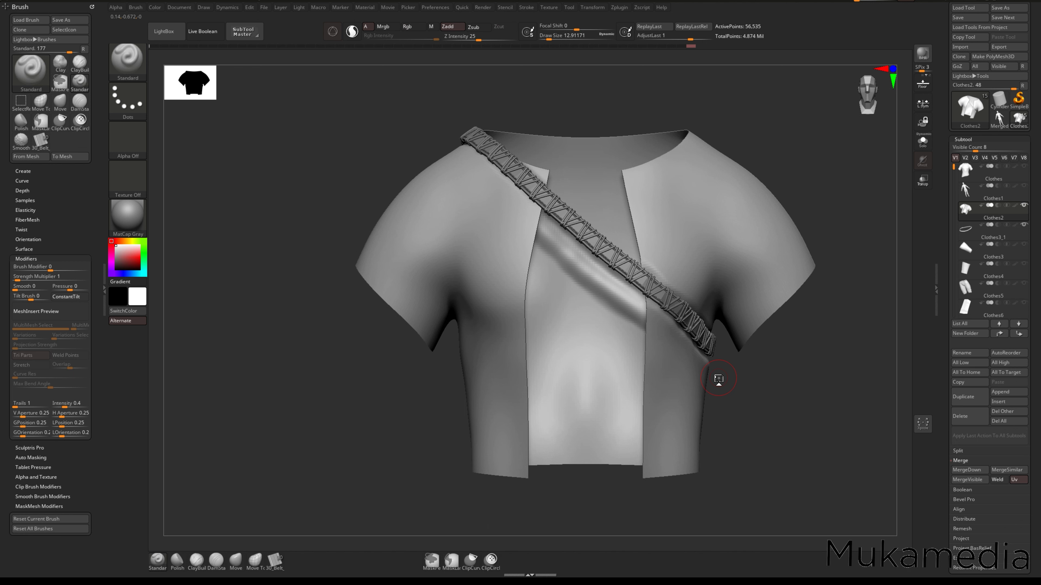
alt+right_drag(682, 352, 600, 283)
click(127, 145)
click(206, 146)
right_click(600, 283)
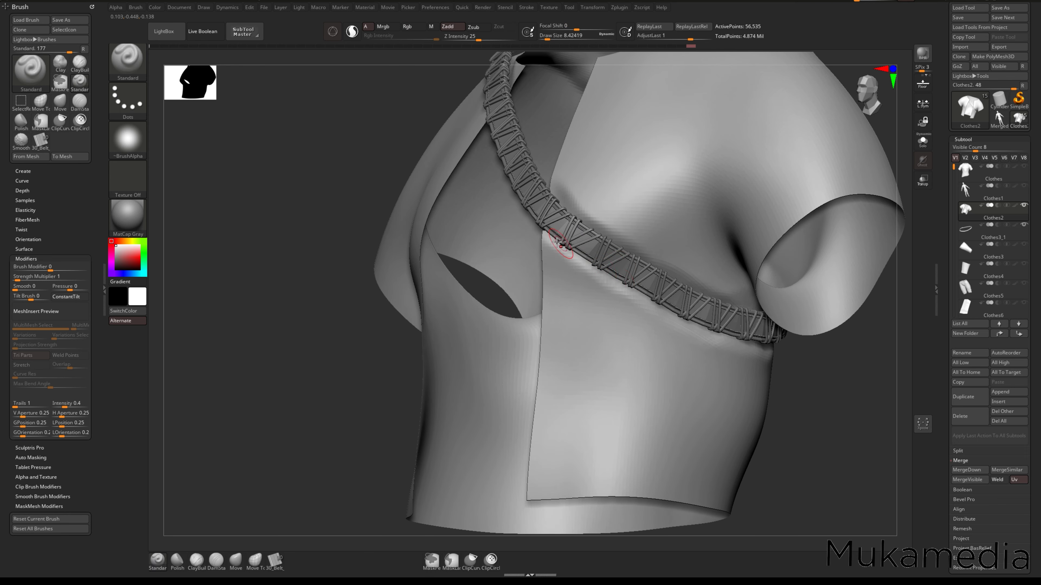
drag(554, 248, 680, 338)
drag(614, 282, 679, 340)
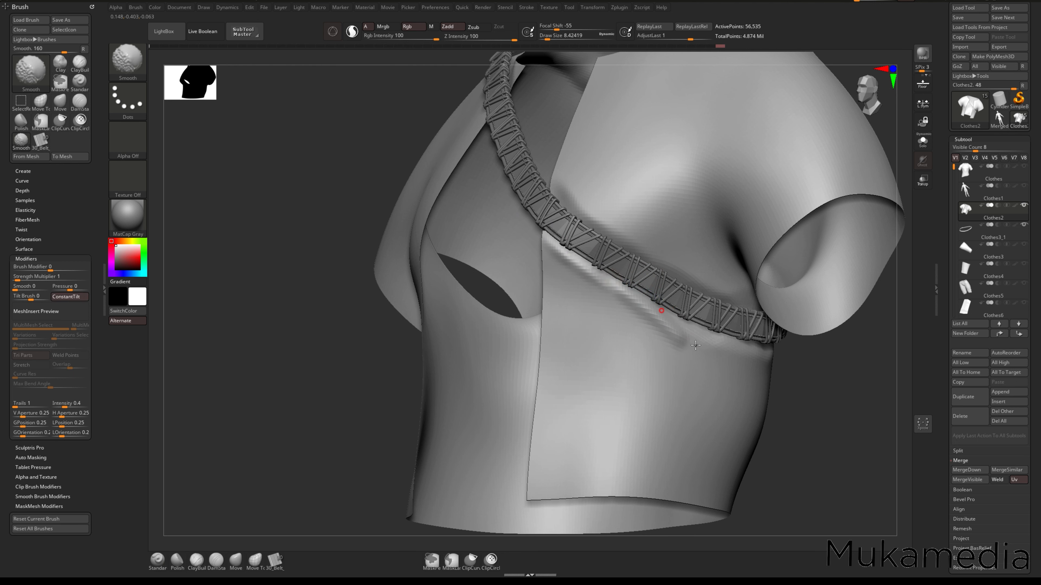
- Sculpt short tension folds fanning down from the strap on the front of the shoulder, and soften their lower ends
right_drag(697, 346, 721, 349)
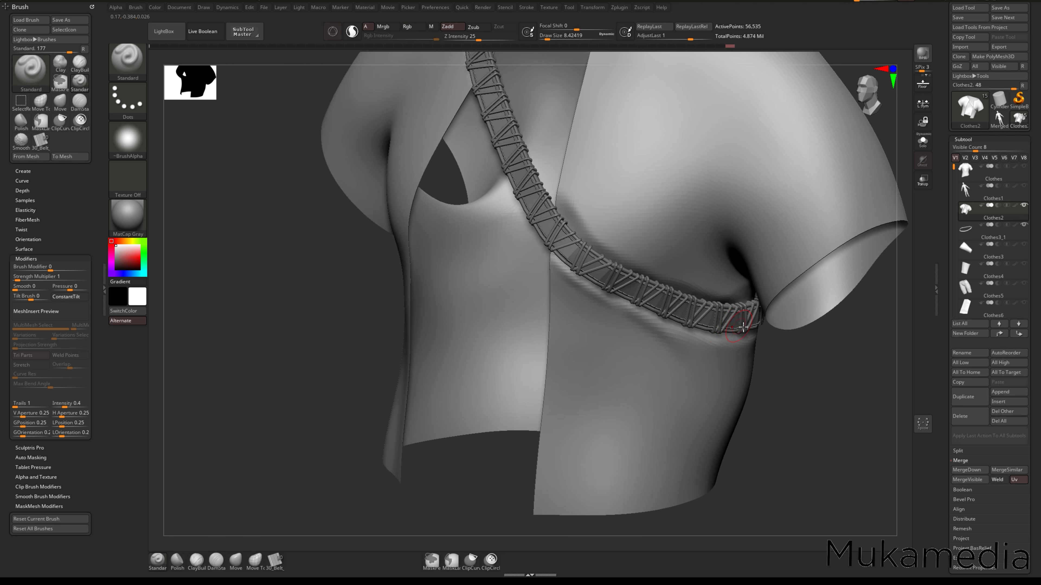
shift+right_drag(651, 196, 529, 240)
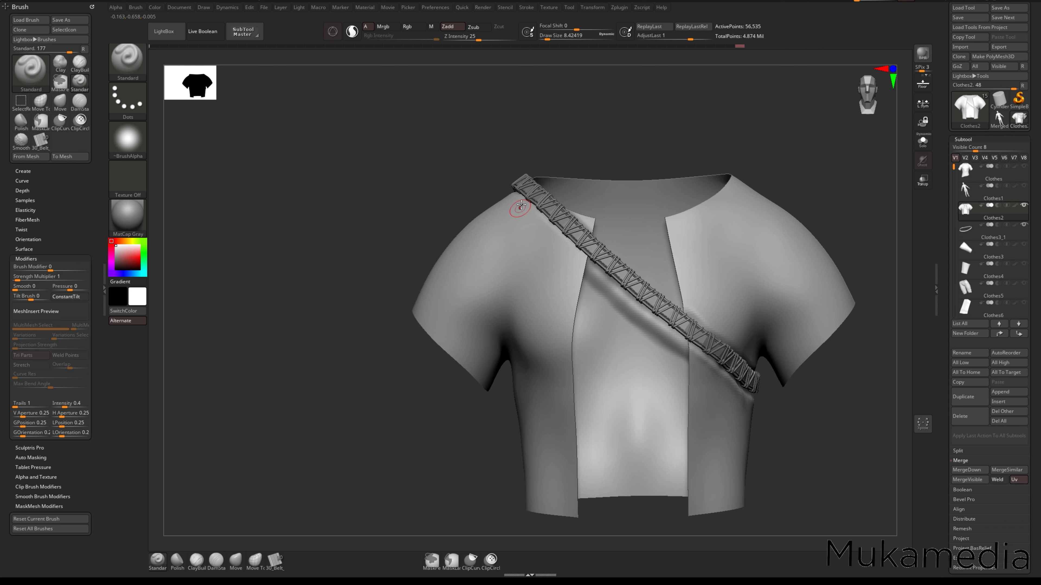
drag(524, 196, 531, 255)
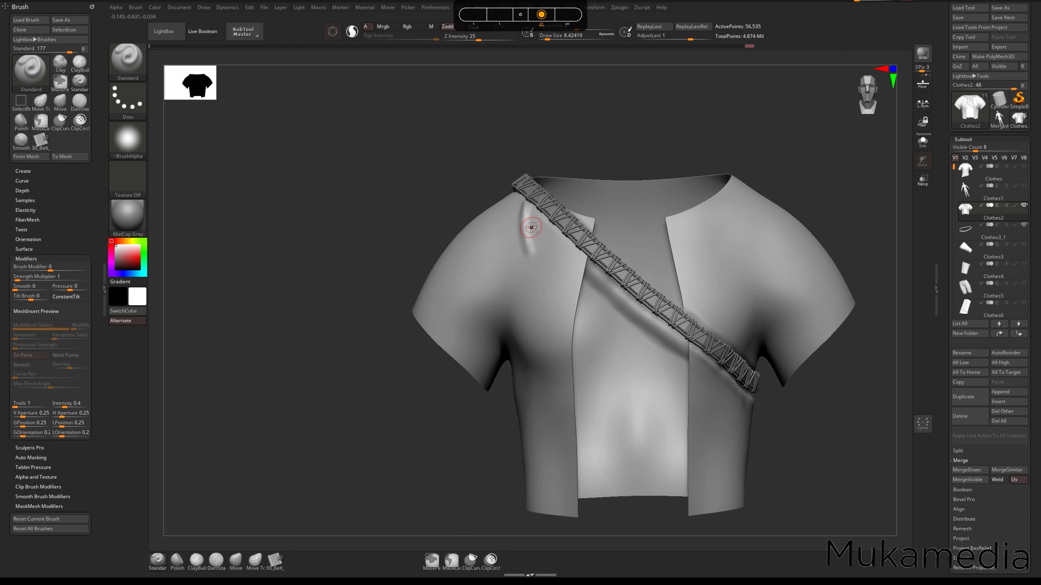
drag(532, 239, 535, 197)
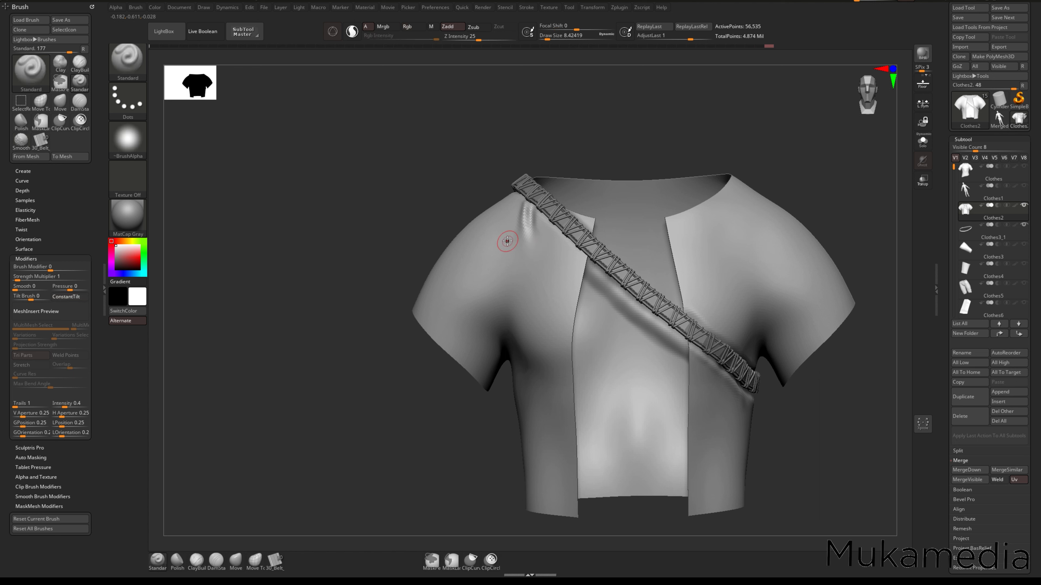
mouse_move(483, 209)
mouse_down()
mouse_move(523, 213)
mouse_move(509, 228)
mouse_move(516, 189)
mouse_up()
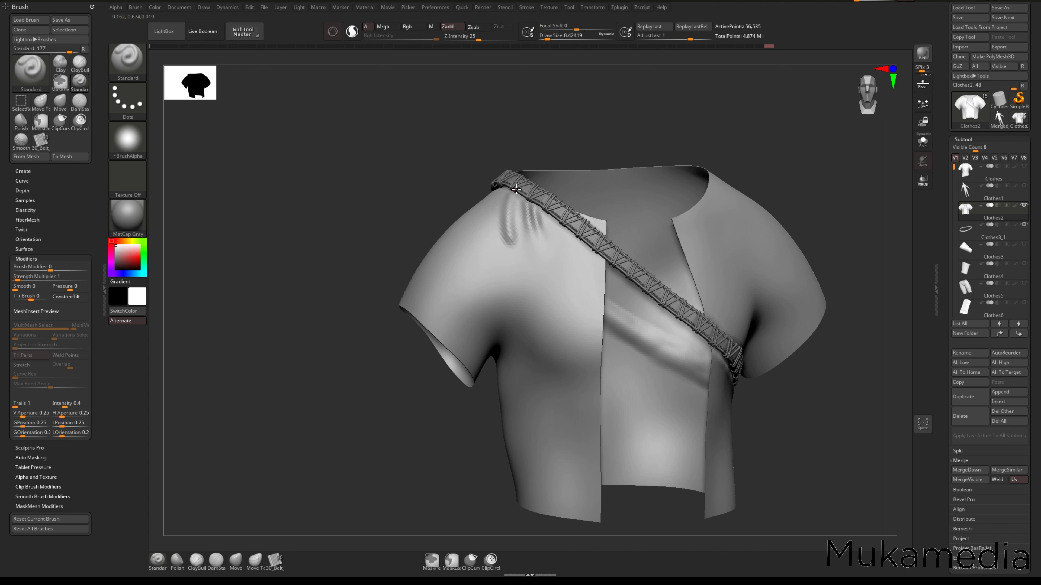
right_drag(523, 212, 505, 205)
mouse_move(509, 242)
shift+mouse_down()
mouse_move(521, 196)
mouse_move(515, 254)
shift+mouse_up()
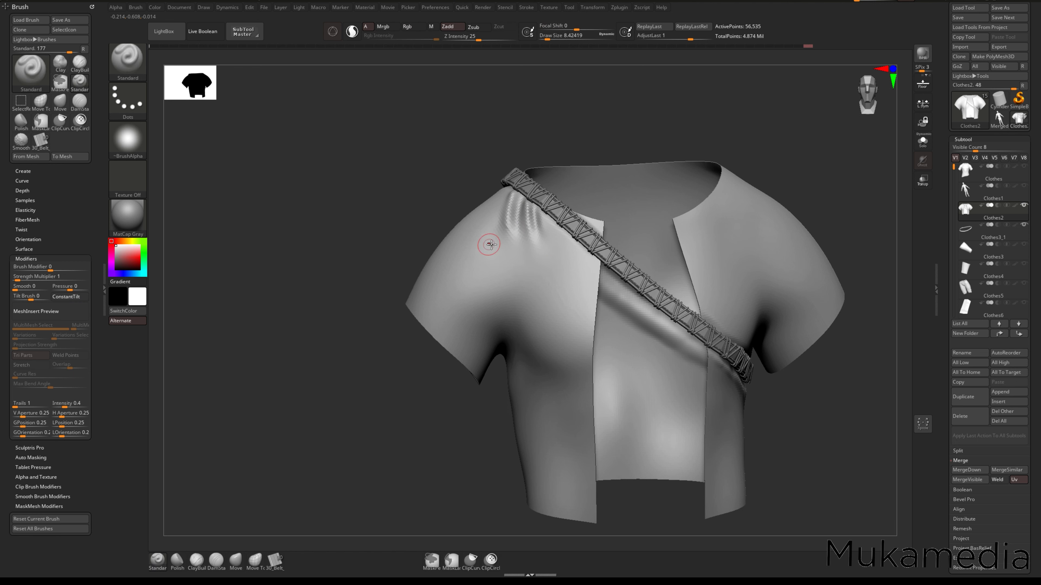
- Carve short tension creases into the cloth below the strap on the back of the shoulder, and smooth them
mouse_move(490, 245)
right_down()
mouse_move(516, 261)
mouse_move(491, 247)
right_up()
ctrl+right_drag(492, 246, 469, 217)
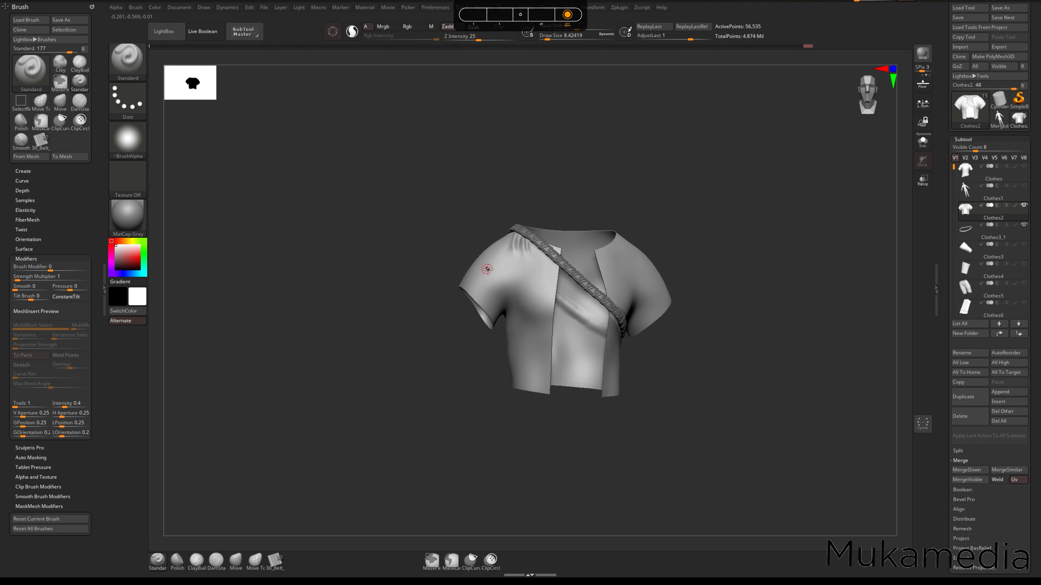
mouse_move(498, 276)
right_down()
mouse_move(492, 243)
mouse_move(495, 296)
mouse_move(474, 264)
mouse_move(516, 333)
right_up()
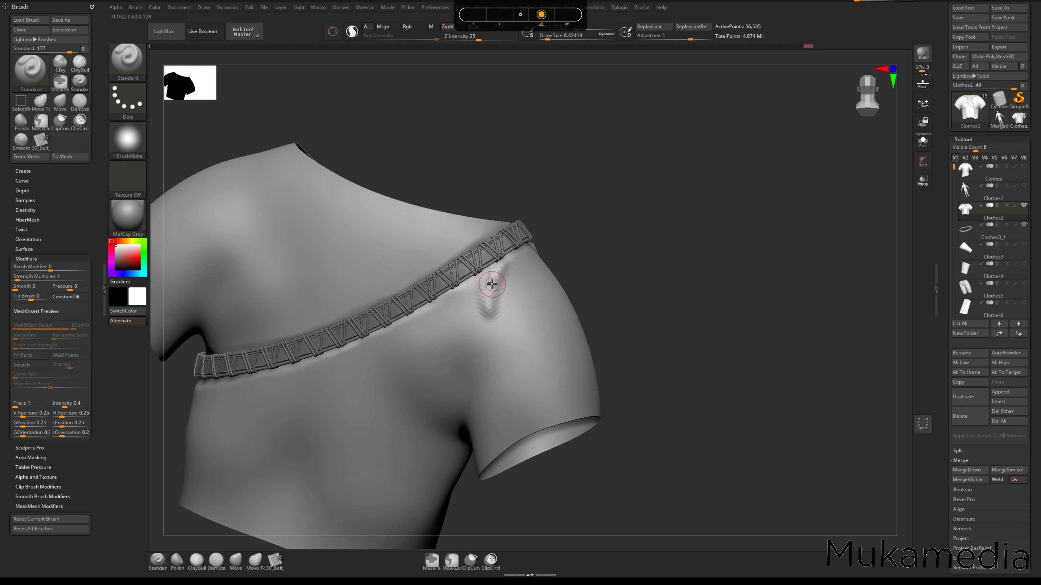
mouse_move(491, 285)
alt+mouse_down()
mouse_move(495, 264)
mouse_move(505, 294)
mouse_move(516, 256)
alt+mouse_up()
mouse_move(472, 293)
alt+mouse_down()
mouse_move(473, 280)
mouse_move(481, 318)
alt+mouse_up()
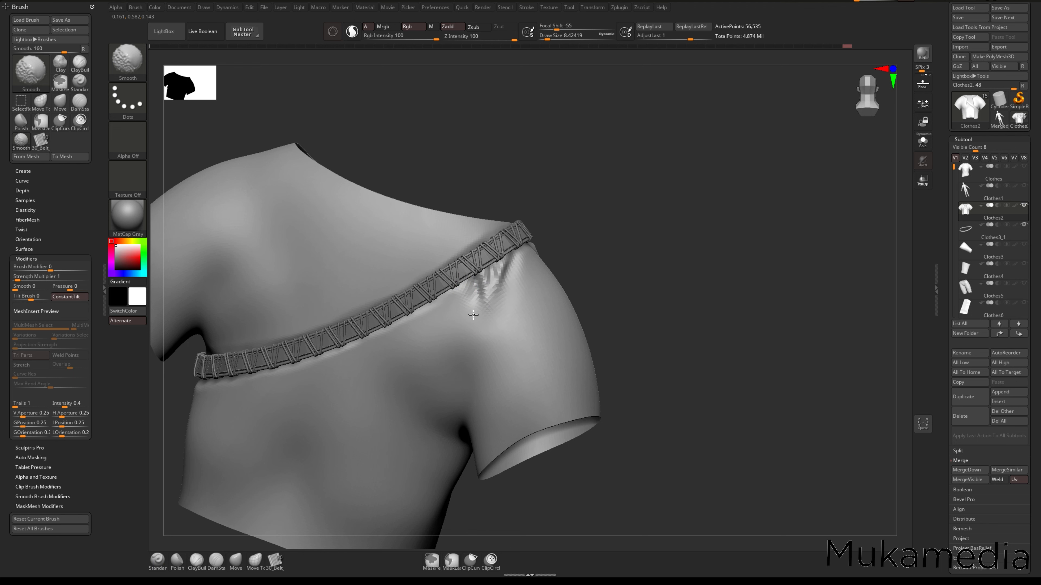
mouse_move(500, 319)
ctrl+right_down()
mouse_move(459, 283)
mouse_move(467, 324)
ctrl+right_up()
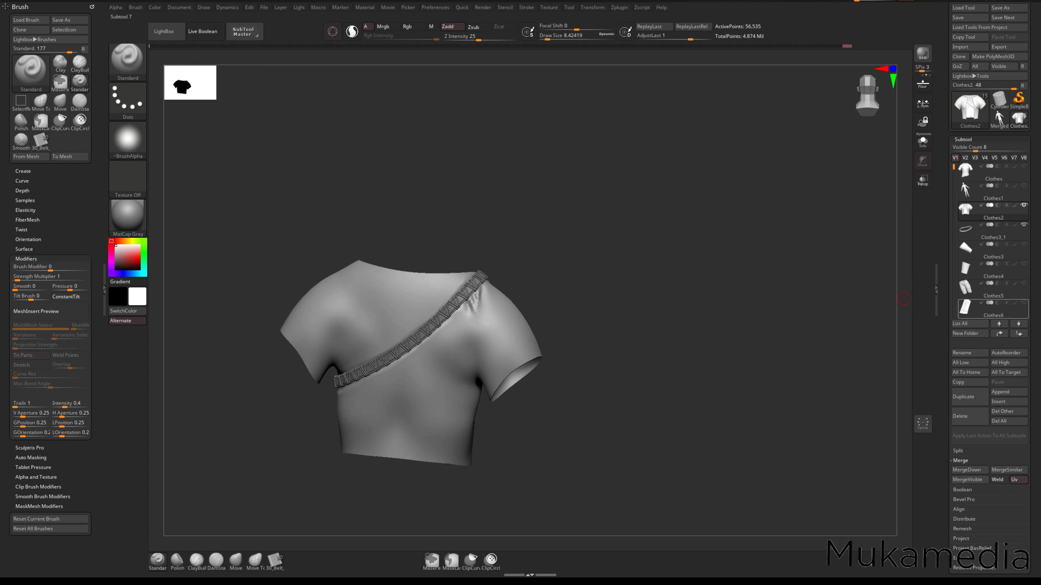
- Sculpt raised folds running down the back of the shoulder into the armpit beside the sleeve
mouse_move(967, 308)
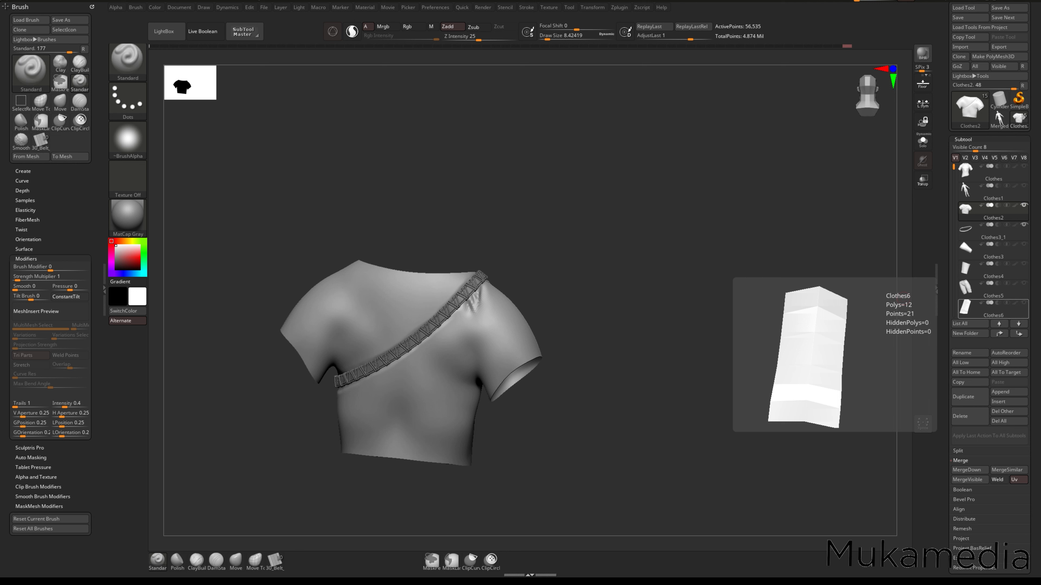
alt+click(492, 310)
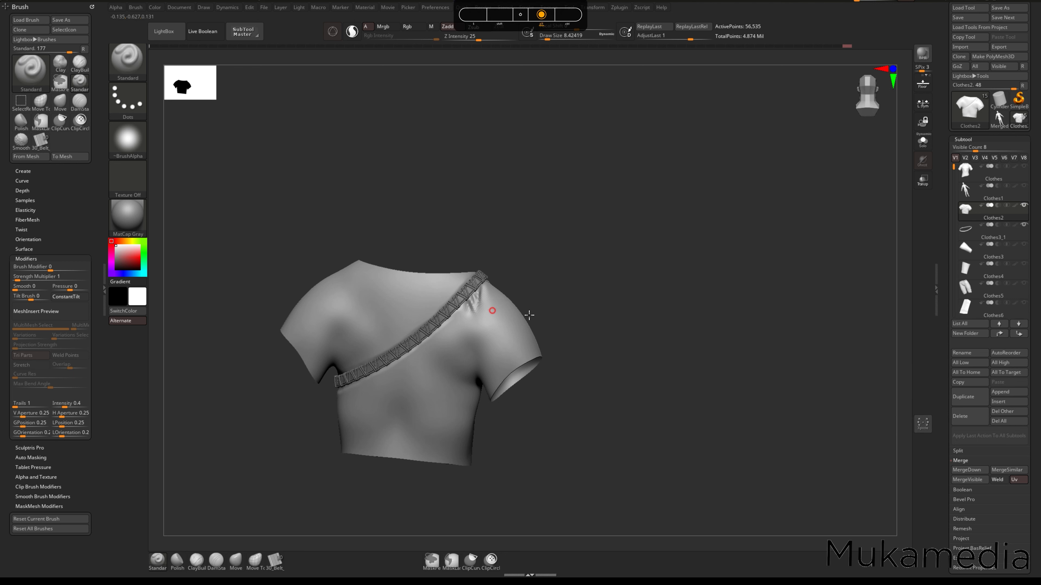
mouse_move(485, 284)
mouse_down()
mouse_move(545, 320)
mouse_move(571, 308)
mouse_move(569, 333)
mouse_move(518, 332)
mouse_move(523, 365)
mouse_up()
right_drag(523, 365, 529, 339)
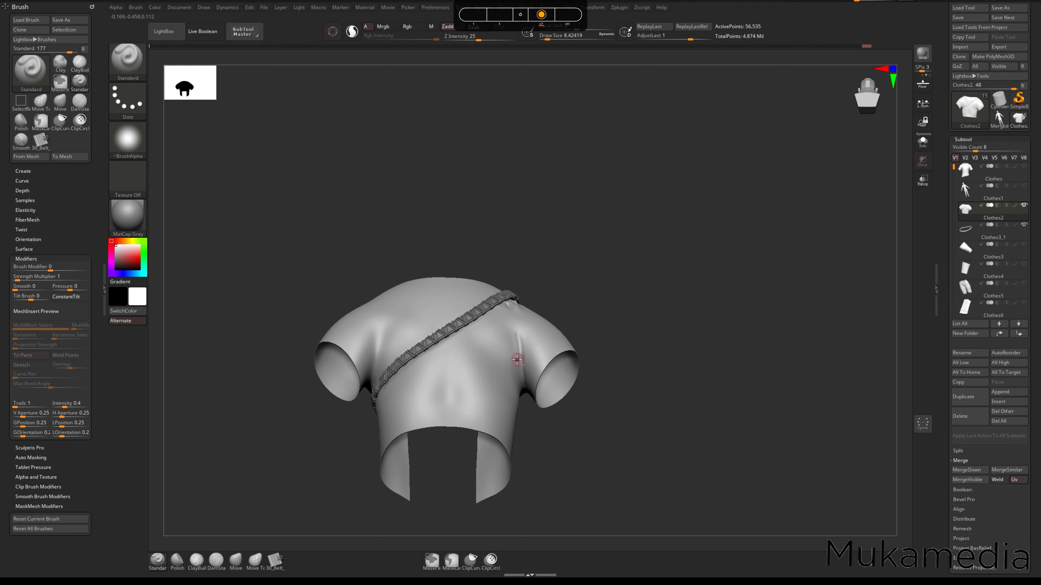
drag(531, 327, 522, 362)
drag(511, 322, 523, 375)
right_drag(523, 375, 527, 363)
- Sculpt folds from the back of the armpit around the outer side of the sleeve to its front
mouse_move(537, 351)
mouse_down()
mouse_move(543, 326)
mouse_move(535, 329)
mouse_move(569, 314)
mouse_move(559, 323)
mouse_up()
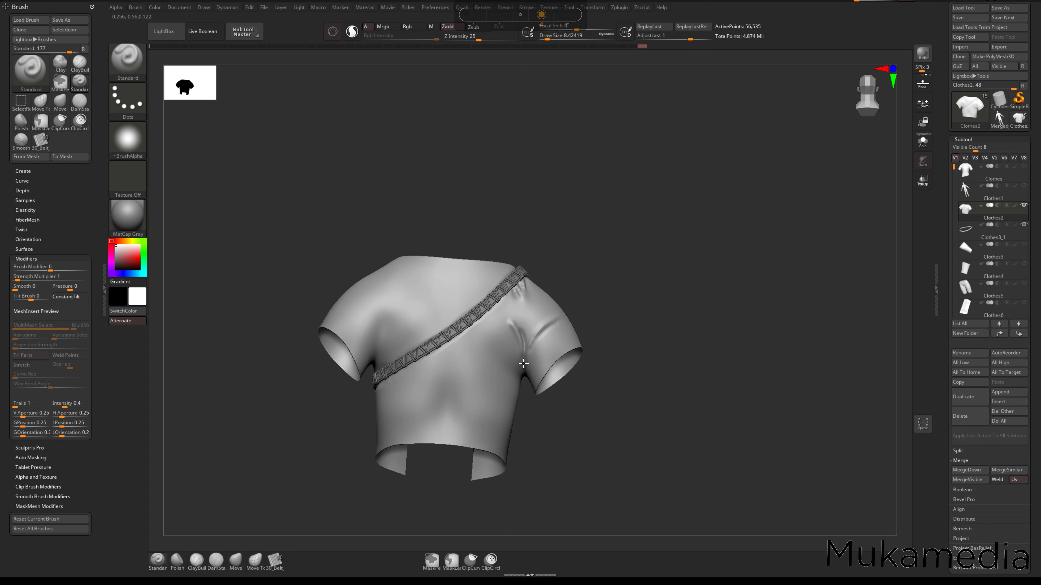
mouse_move(531, 358)
mouse_down()
mouse_move(557, 316)
mouse_move(596, 311)
mouse_up()
right_drag(570, 336, 566, 327)
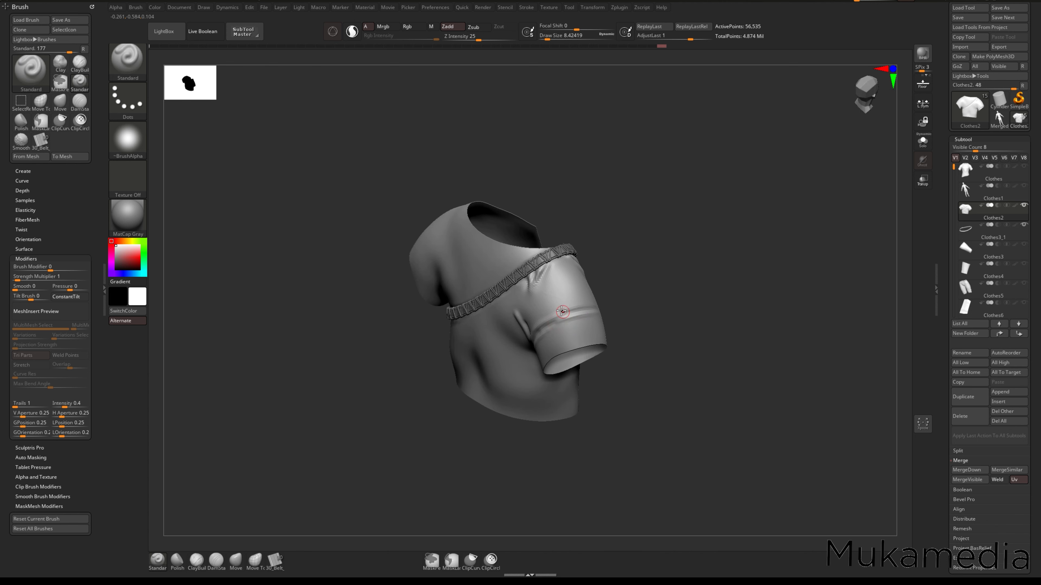
mouse_move(603, 294)
mouse_down()
mouse_move(599, 305)
mouse_move(676, 329)
mouse_up()
right_drag(685, 345, 681, 305)
drag(668, 329, 640, 315)
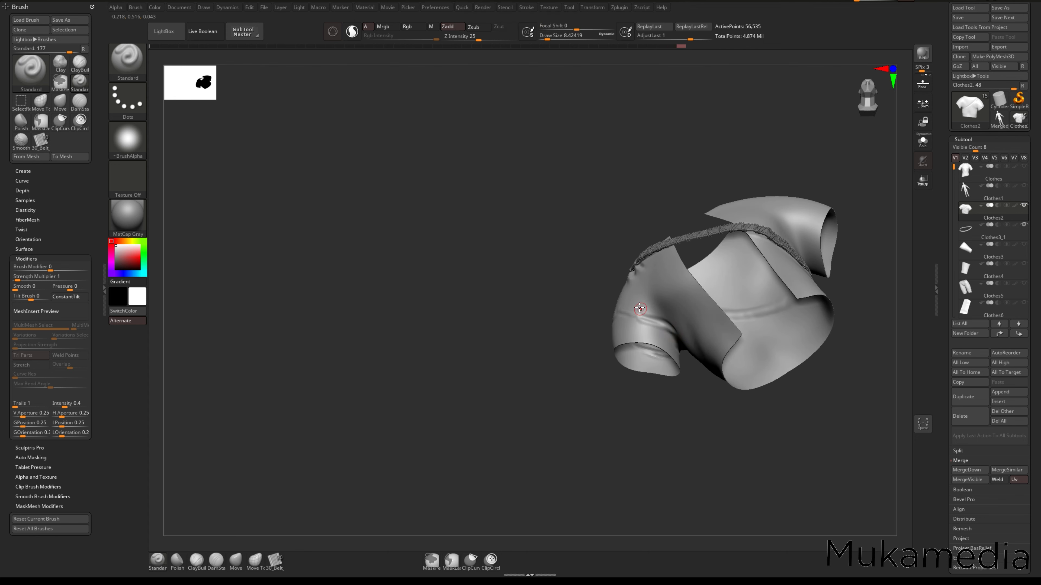
- Refine the sleeve folds on the front of the upper arm by carving between them and smoothing their ends
right_drag(653, 329, 631, 322)
mouse_move(628, 314)
shift+mouse_down()
mouse_move(652, 315)
mouse_move(619, 317)
mouse_move(628, 325)
shift+mouse_up()
key(alt)
key(shift)
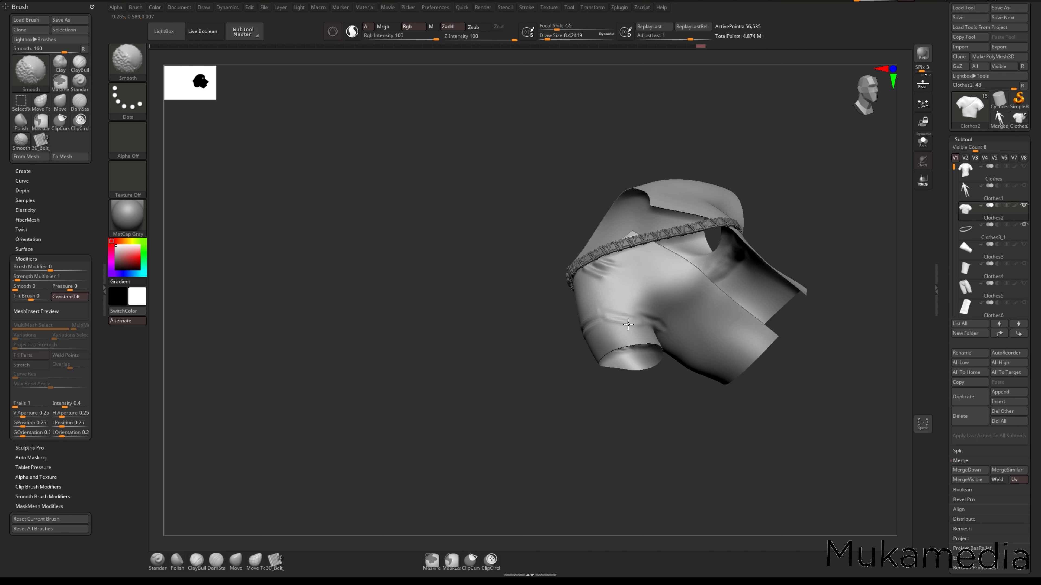
right_drag(630, 326, 590, 316)
key(alt)
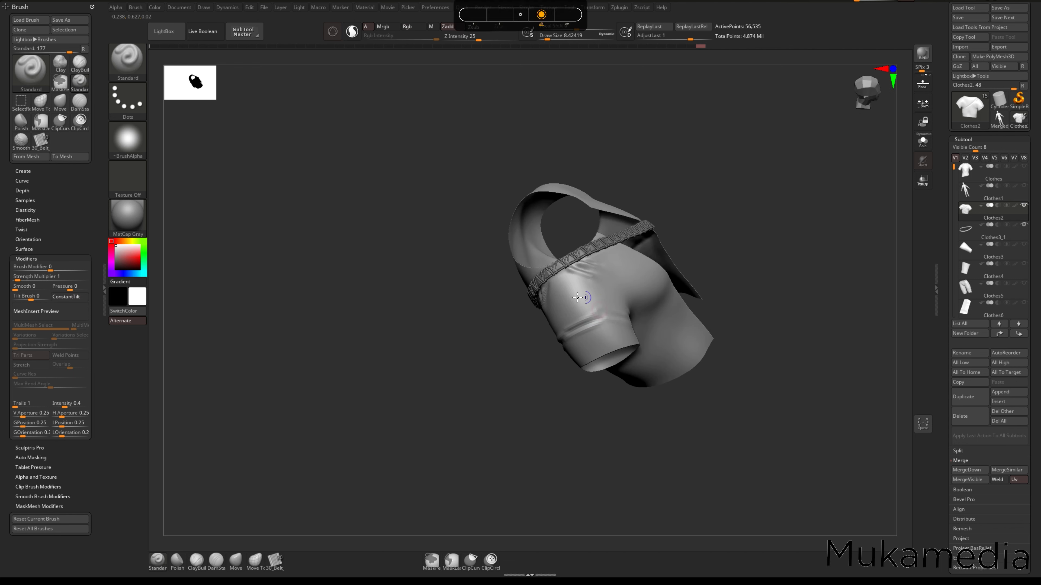
shift+drag(594, 308, 602, 320)
key(shift)
- Shape and smooth the folds around the back and underside of the armpit where the sleeve meets the body
mouse_move(609, 325)
right_down()
mouse_move(566, 340)
mouse_move(553, 330)
mouse_move(530, 338)
mouse_move(517, 323)
right_up()
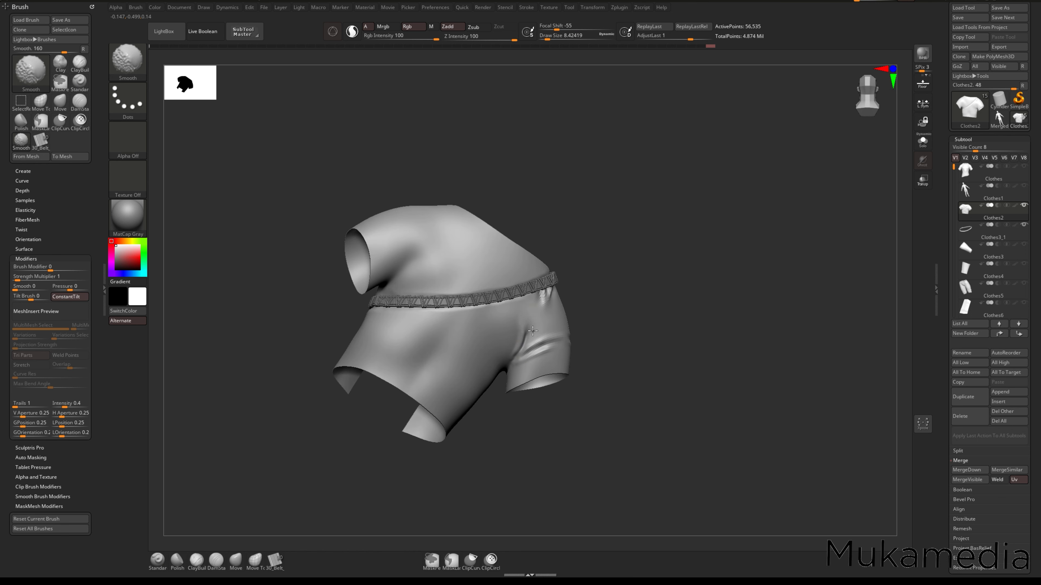
right_drag(515, 394, 510, 359)
shift+drag(521, 330, 506, 371)
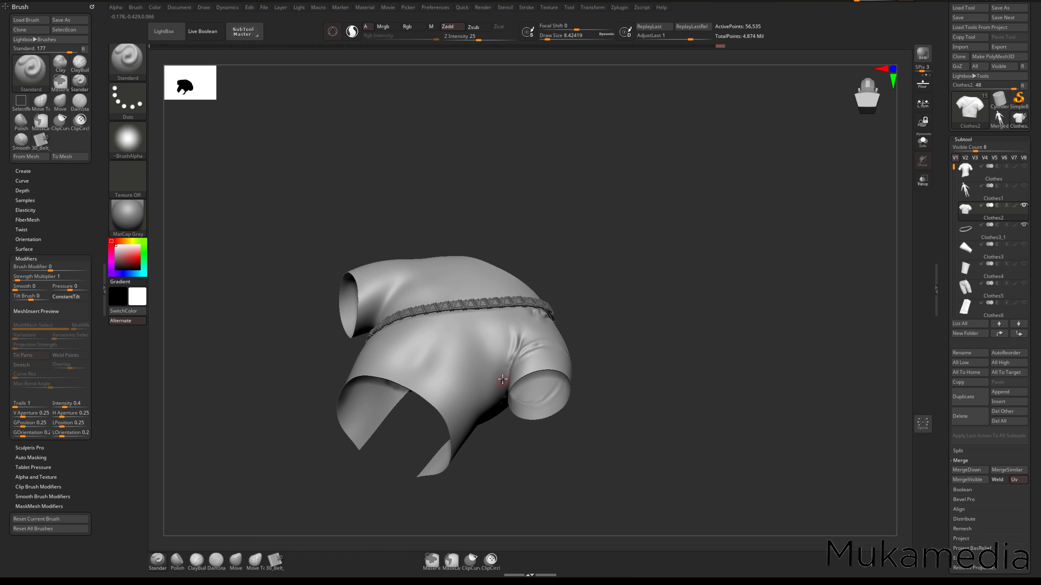
right_drag(503, 380, 526, 351)
key(alt)
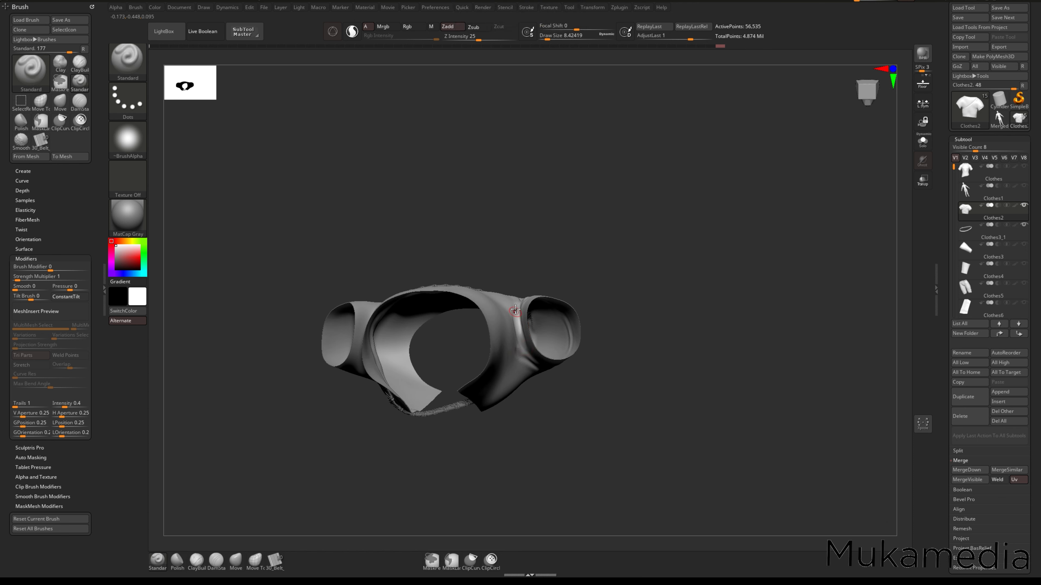
mouse_move(515, 315)
mouse_down()
mouse_move(526, 349)
mouse_move(516, 334)
mouse_up()
mouse_move(515, 350)
right_down()
mouse_move(515, 372)
mouse_move(515, 353)
mouse_move(562, 354)
mouse_move(581, 328)
right_up()
ctrl+right_drag(582, 328, 536, 348)
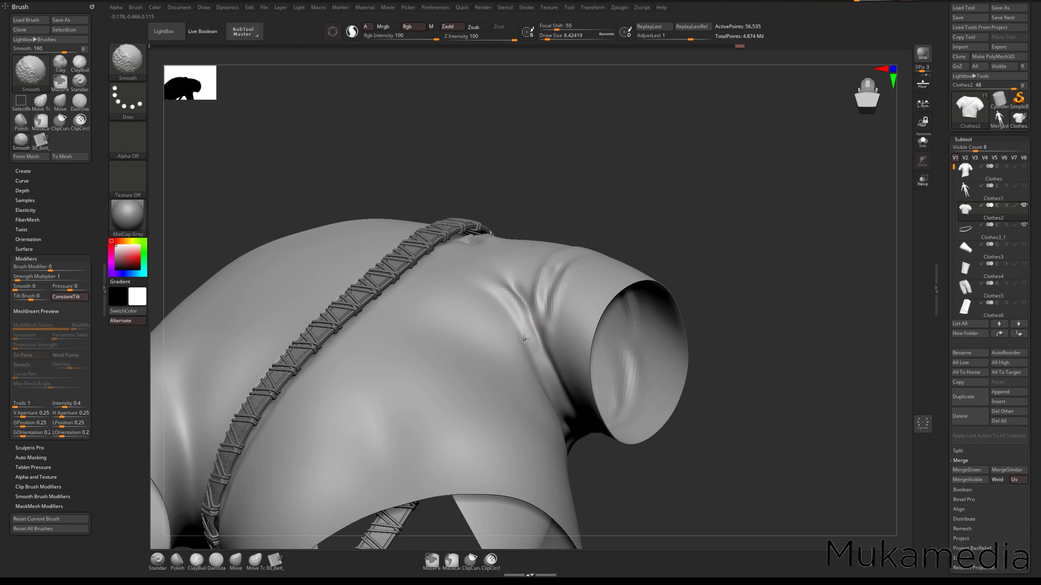
- Carve deeper creases between the folds from the back of the shoulder down to the armpit
mouse_move(538, 333)
ctrl+right_down()
mouse_move(467, 304)
mouse_move(453, 372)
mouse_move(475, 376)
mouse_move(488, 349)
mouse_move(657, 306)
ctrl+right_up()
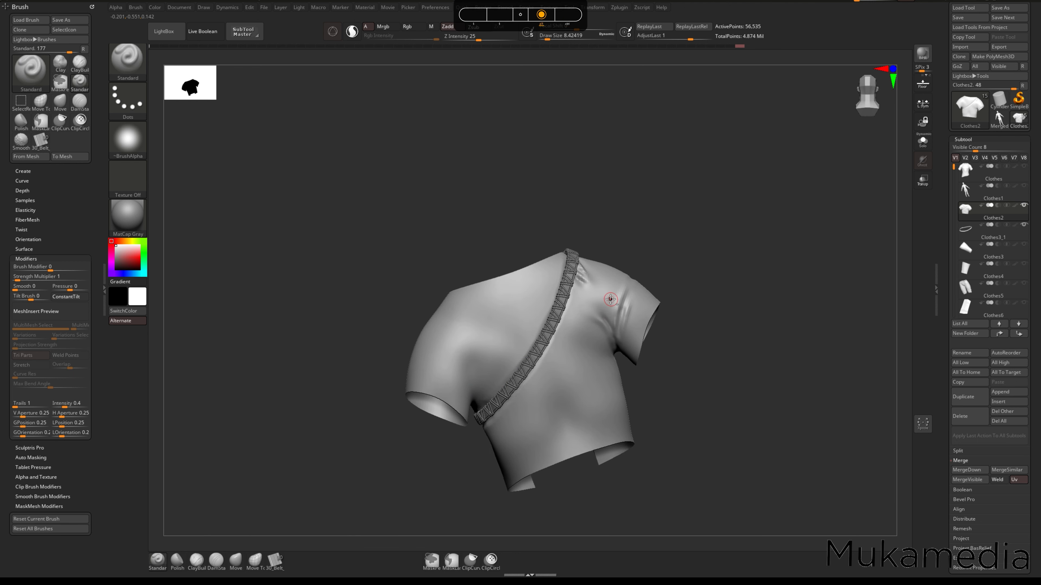
alt+drag(611, 299, 614, 327)
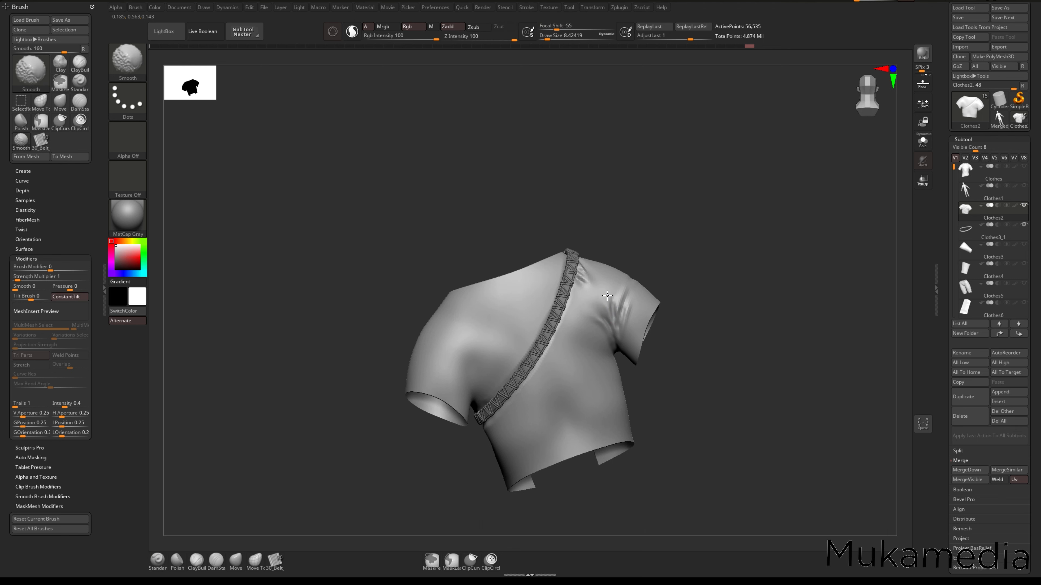
right_drag(615, 314, 625, 283)
ctrl+right_drag(625, 283, 641, 319)
alt+right_drag(642, 320, 634, 344)
alt+drag(611, 326, 600, 371)
ctrl+right_drag(611, 385, 535, 409)
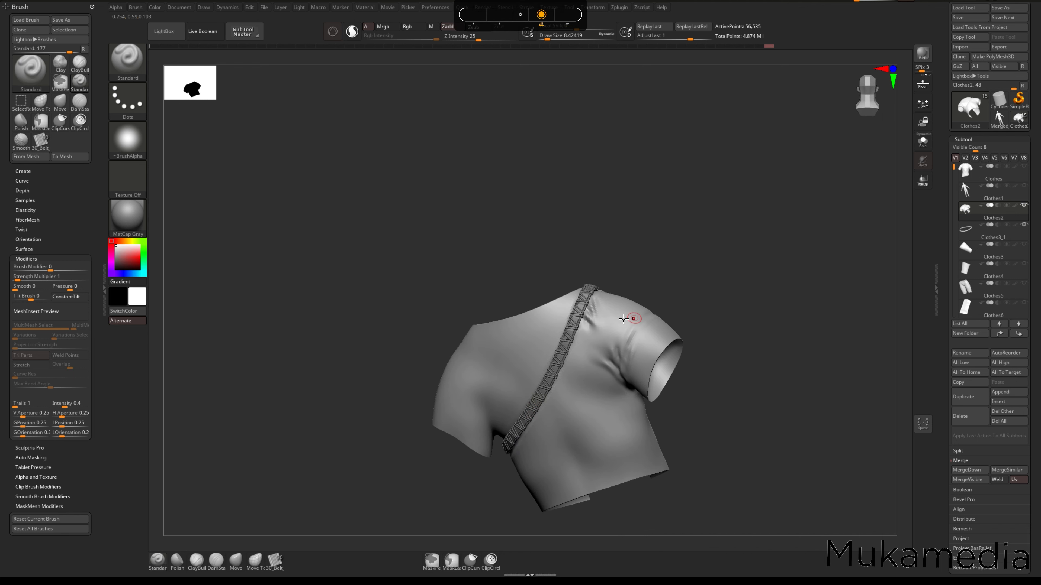
ctrl+right_drag(623, 319, 636, 350)
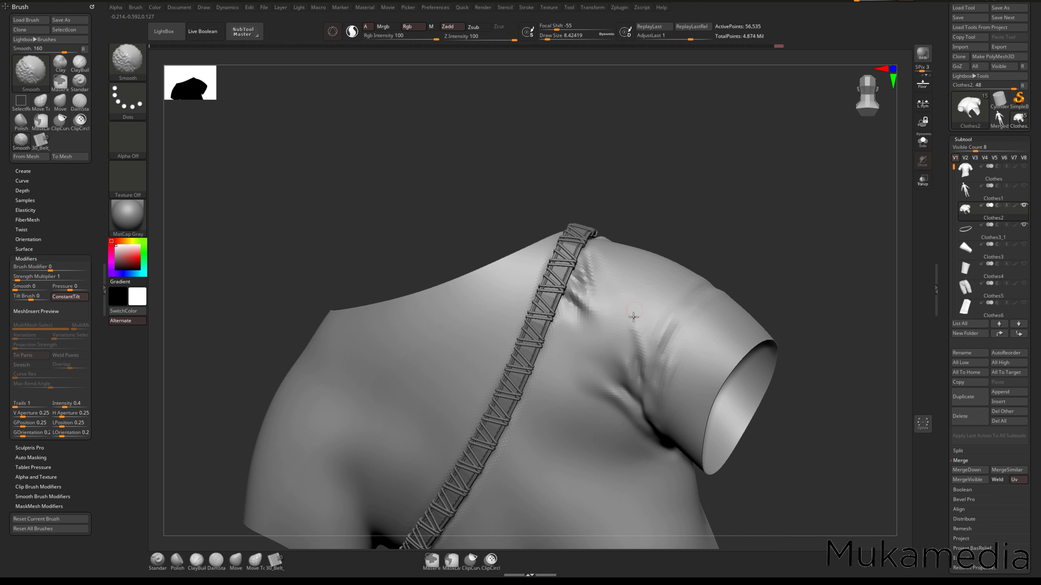
- Smooth the upper end of the folds on the back of the strap-side sleeve
alt+right_drag(508, 436, 659, 304)
shift+drag(816, 192, 792, 197)
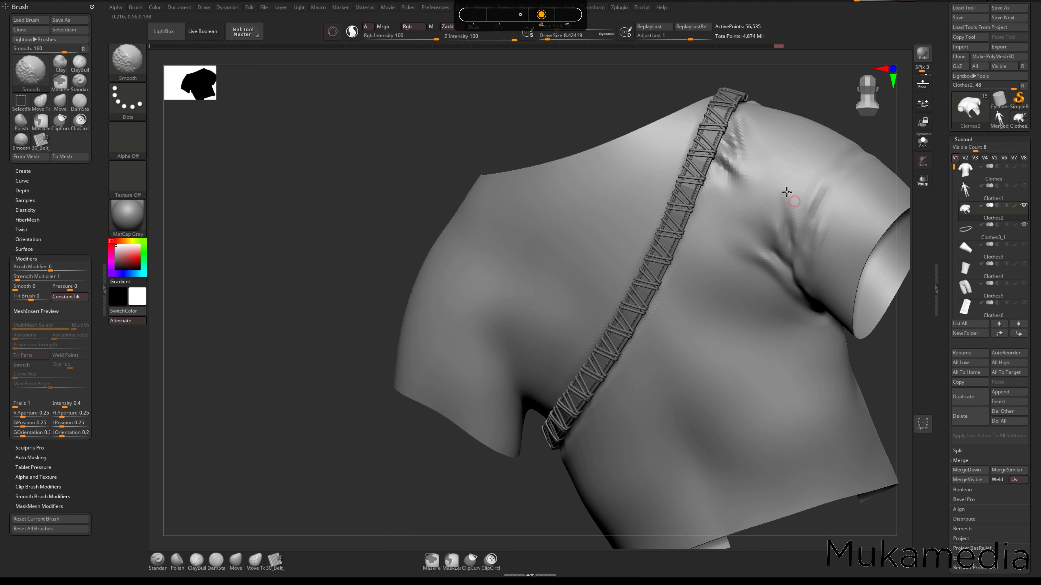
- Carve a crease into the back of the opposite armpit where the sleeve meets the body
mouse_move(361, 344)
right_down()
mouse_move(474, 369)
mouse_move(621, 315)
right_up()
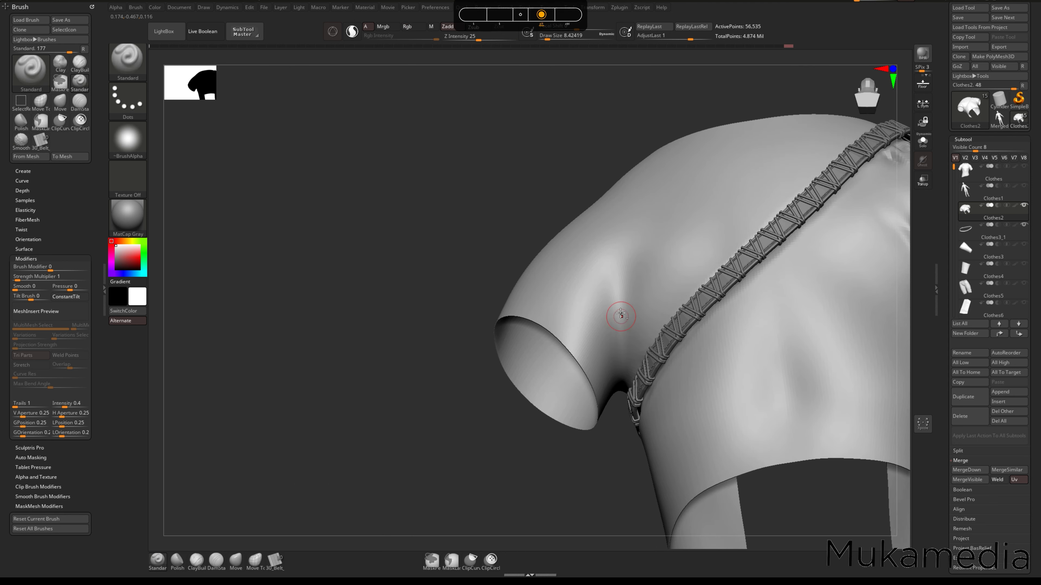
alt+drag(619, 331, 622, 369)
mouse_move(622, 376)
alt+right_down()
mouse_move(622, 328)
mouse_move(625, 372)
alt+right_up()
mouse_move(623, 391)
alt+mouse_down()
mouse_move(624, 427)
mouse_move(623, 348)
mouse_move(625, 402)
alt+mouse_up()
right_drag(626, 345, 629, 374)
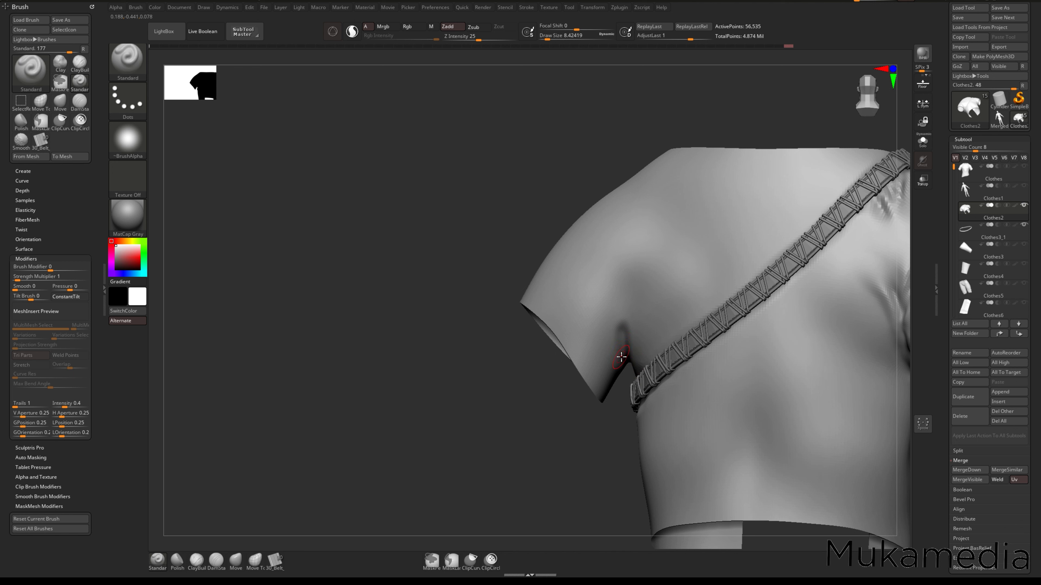
- Sculpt folds fanning up from the back of the opposite armpit over the sleeve and shoulder, and smooth their ends
drag(618, 339, 584, 260)
right_drag(648, 275, 655, 287)
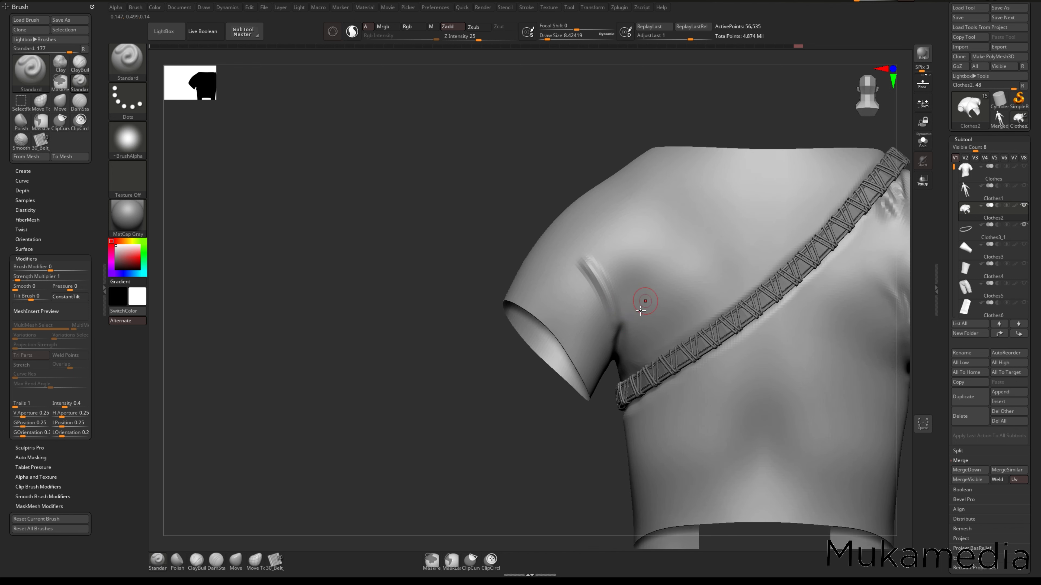
drag(638, 285, 651, 249)
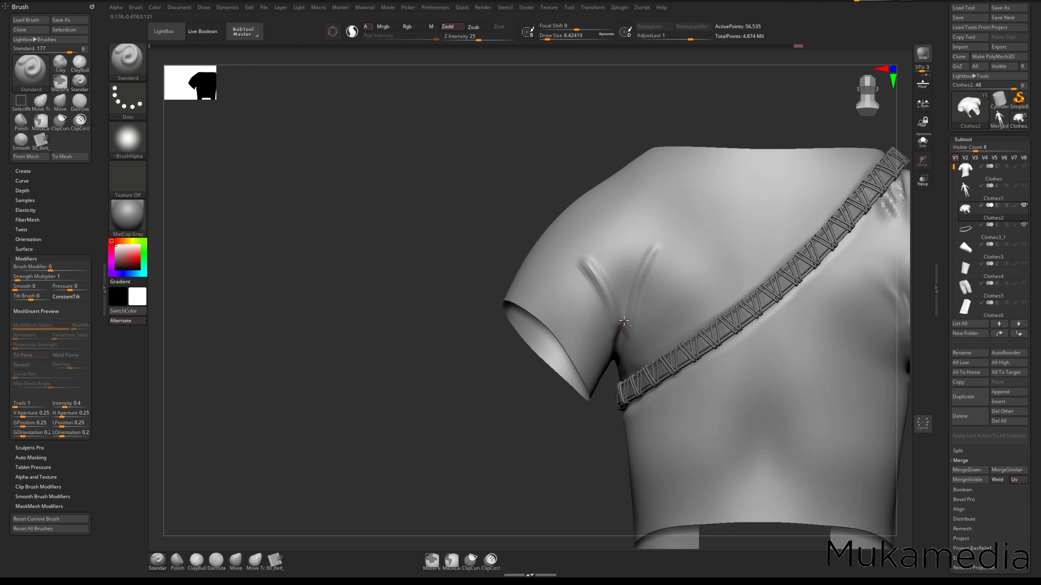
drag(618, 303, 602, 231)
mouse_move(617, 295)
shift+mouse_down()
mouse_move(656, 246)
mouse_move(621, 358)
shift+mouse_up()
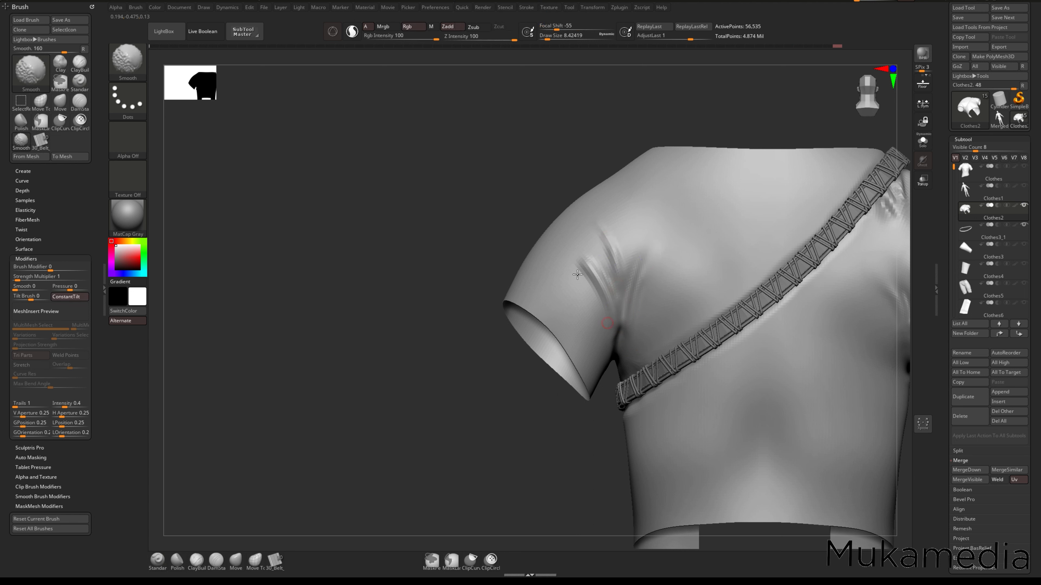
shift+drag(578, 275, 589, 286)
right_drag(563, 228, 582, 242)
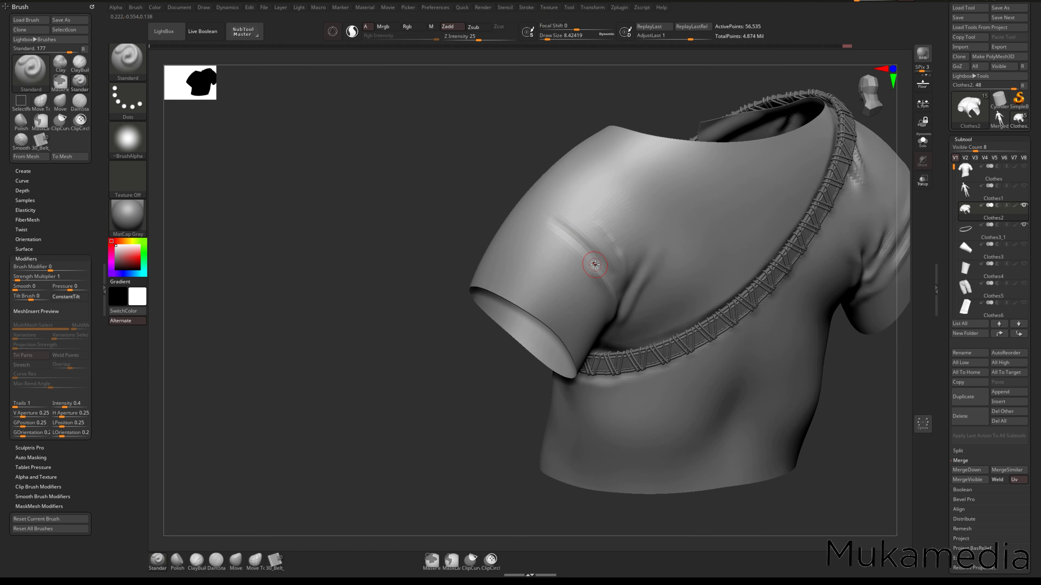
key(shift)
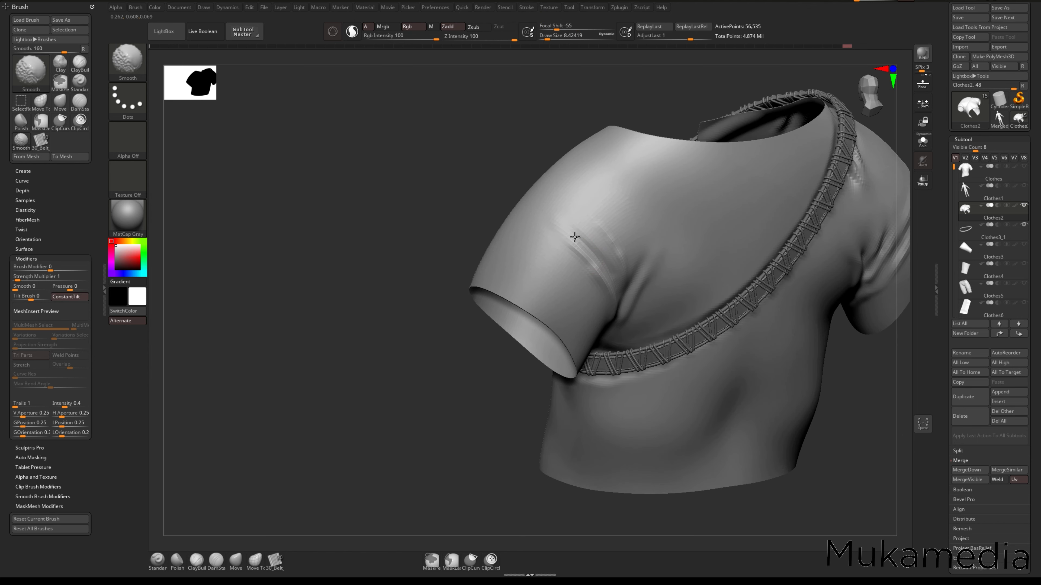
- Add folds running from the back of that armpit toward the shoulder blade and soften them
mouse_move(601, 286)
right_down()
mouse_move(618, 268)
mouse_move(596, 270)
mouse_move(640, 313)
right_up()
mouse_move(651, 293)
mouse_down()
mouse_move(688, 266)
mouse_move(699, 281)
mouse_move(699, 247)
mouse_move(682, 255)
mouse_move(687, 295)
mouse_up()
key(shift)
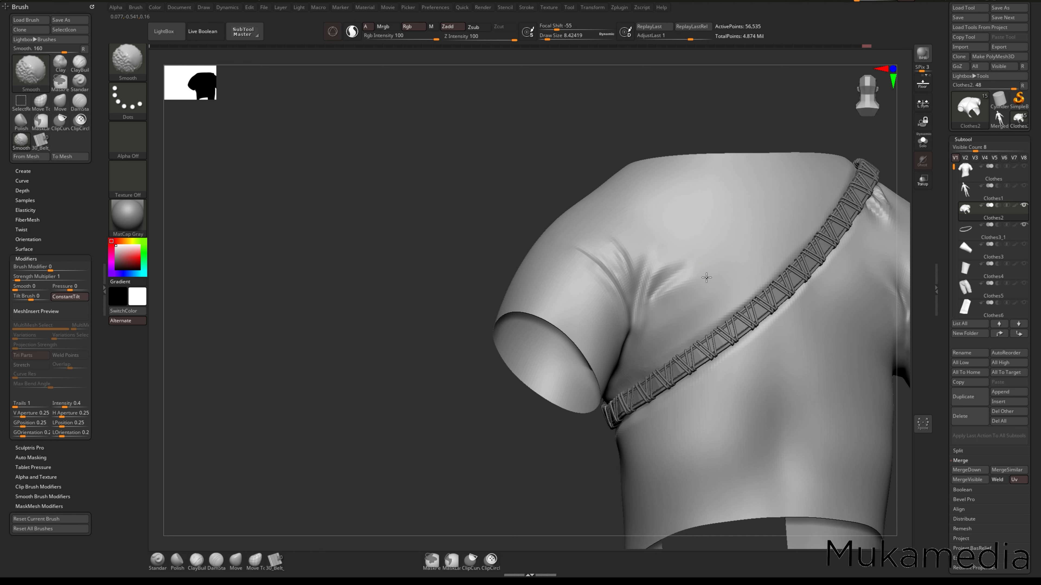
right_drag(741, 213, 736, 247)
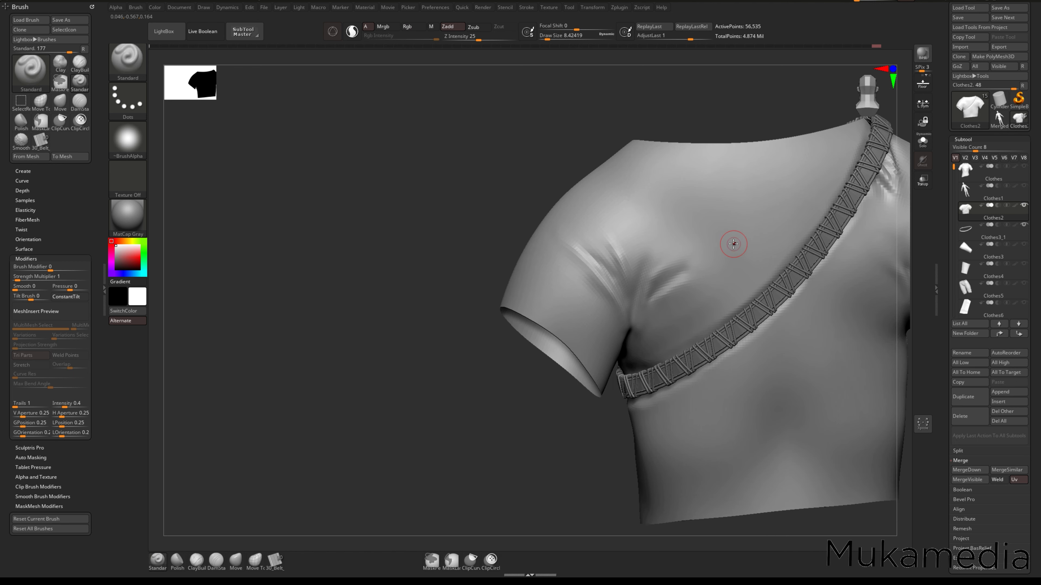
key(ctrl)
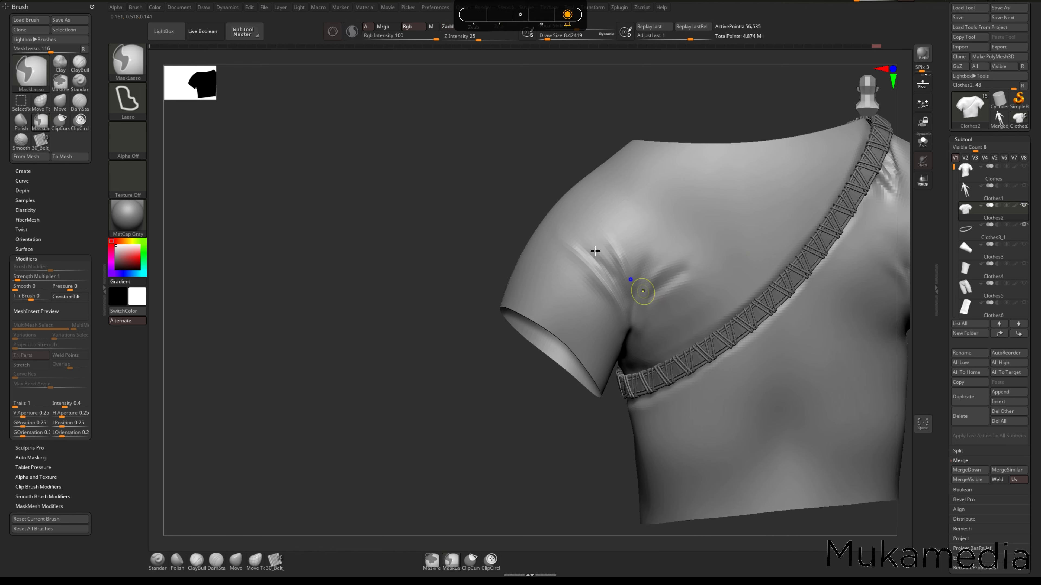
ctrl+right_drag(596, 251, 576, 209)
- Sculpt folds from the front of the strap-side armpit toward the chest and carve a crease between them
mouse_move(579, 287)
right_down()
mouse_move(632, 309)
mouse_move(576, 290)
mouse_move(631, 327)
mouse_move(744, 298)
right_up()
right_drag(541, 284, 602, 332)
right_drag(615, 283, 567, 324)
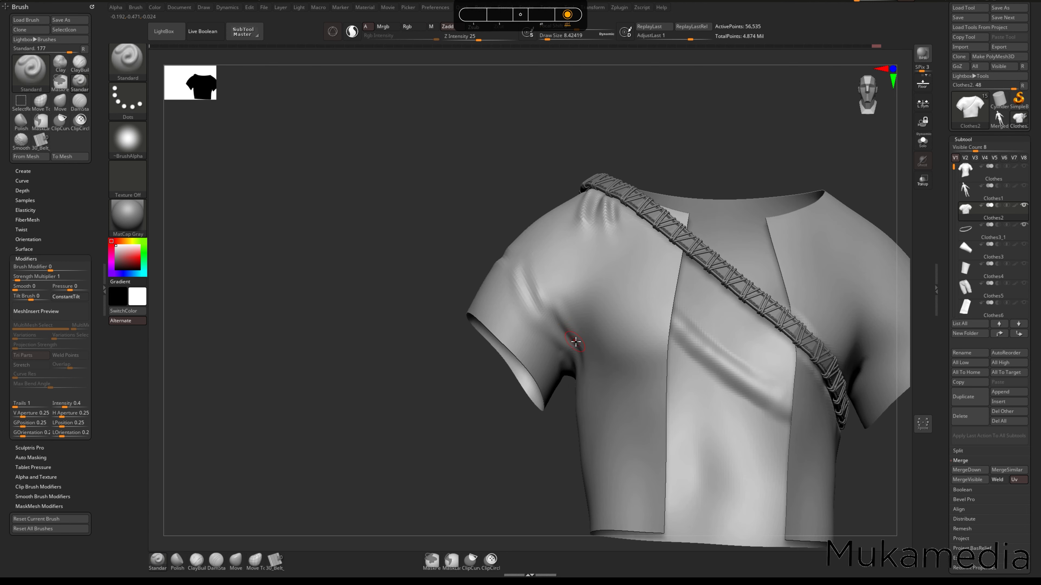
drag(624, 287, 609, 304)
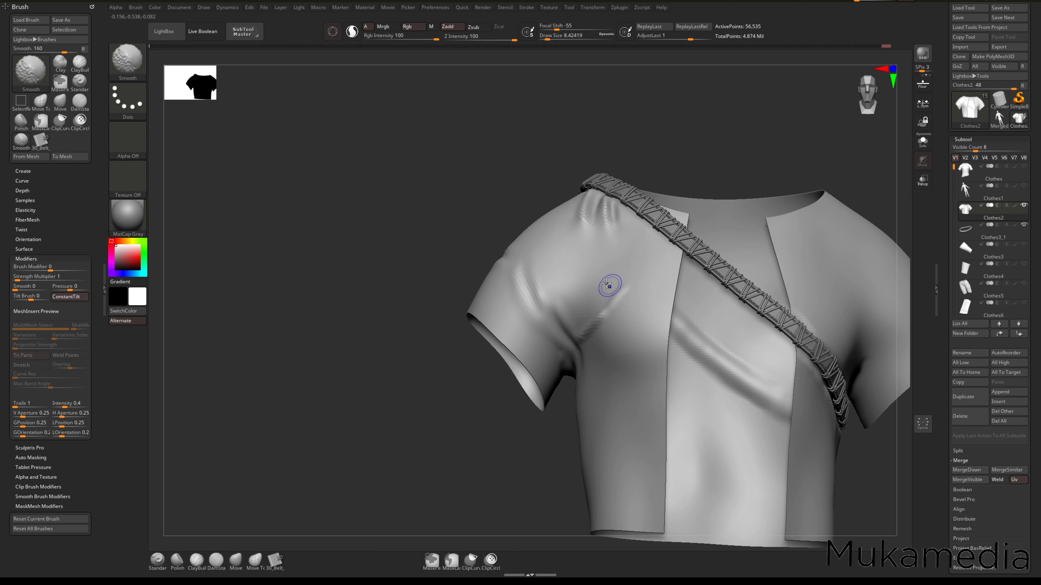
key(alt)
mouse_move(579, 344)
alt+mouse_down()
mouse_move(610, 297)
mouse_move(621, 305)
mouse_move(602, 330)
alt+mouse_up()
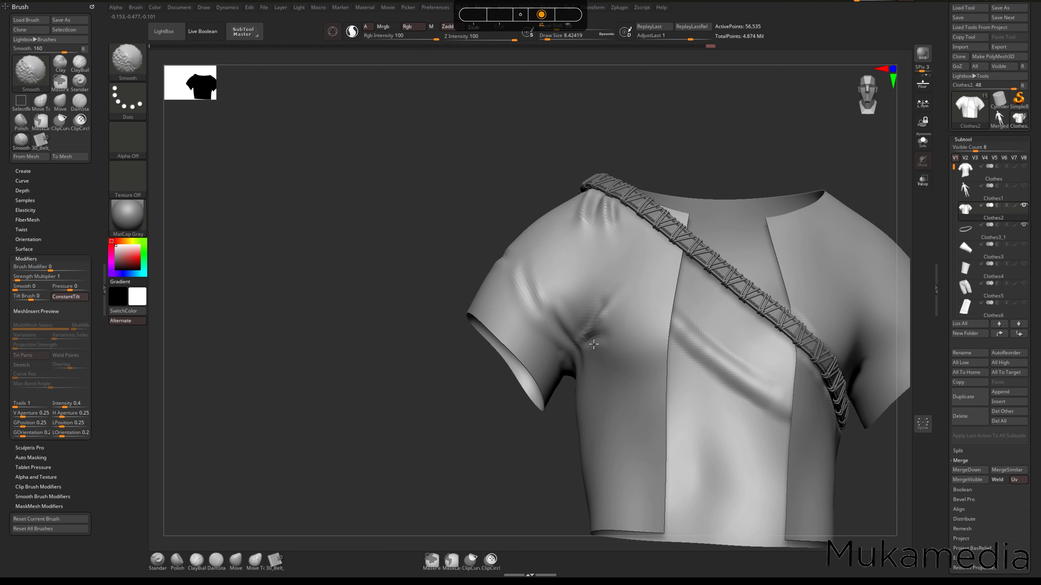
- Shape and smooth a lower fold from the front of the strap-side armpit across the side of the chest
right_drag(622, 292, 576, 286)
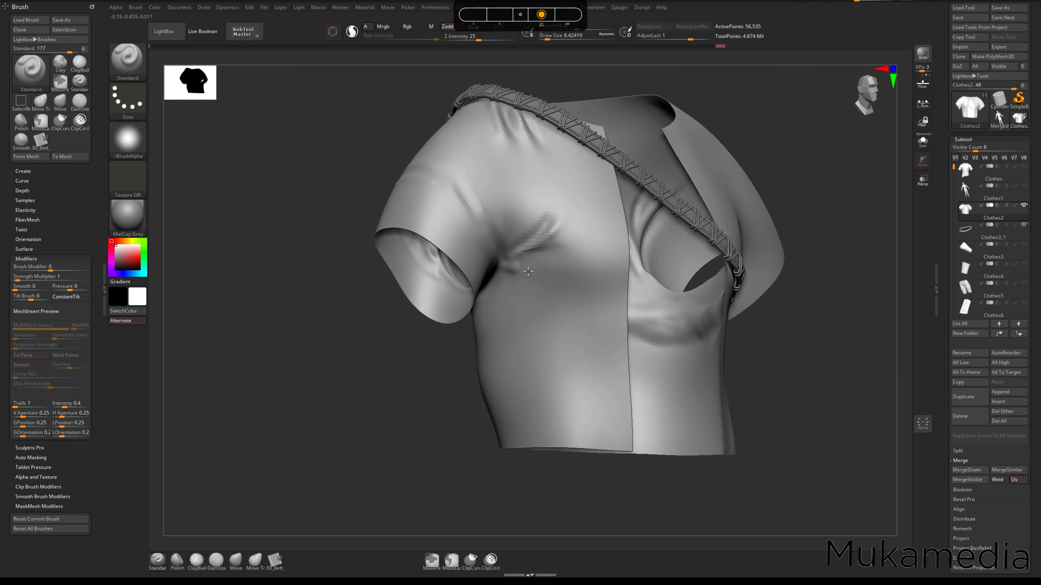
mouse_move(507, 265)
mouse_down()
mouse_move(530, 266)
mouse_move(535, 305)
mouse_move(567, 295)
mouse_move(564, 277)
mouse_move(545, 269)
mouse_up()
key(ctrl+z)
mouse_move(551, 283)
right_down()
mouse_move(620, 298)
mouse_move(551, 254)
right_up()
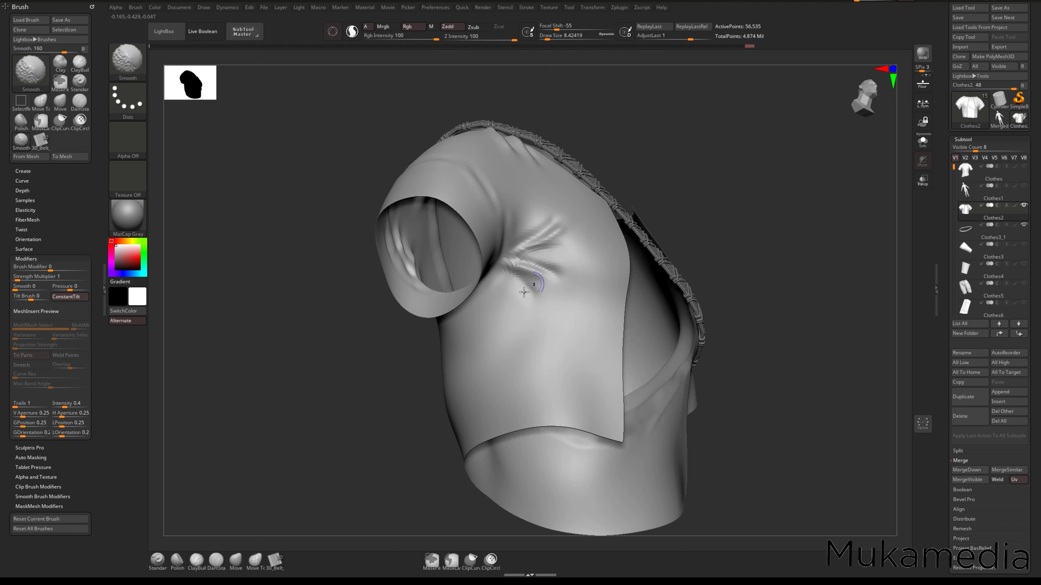
ctrl+right_drag(523, 300, 570, 264)
- Sculpt short folds fanning upward from the front of the opposite armpit, carve between them and smooth them
mouse_move(656, 269)
right_down()
mouse_move(595, 297)
mouse_move(546, 289)
right_up()
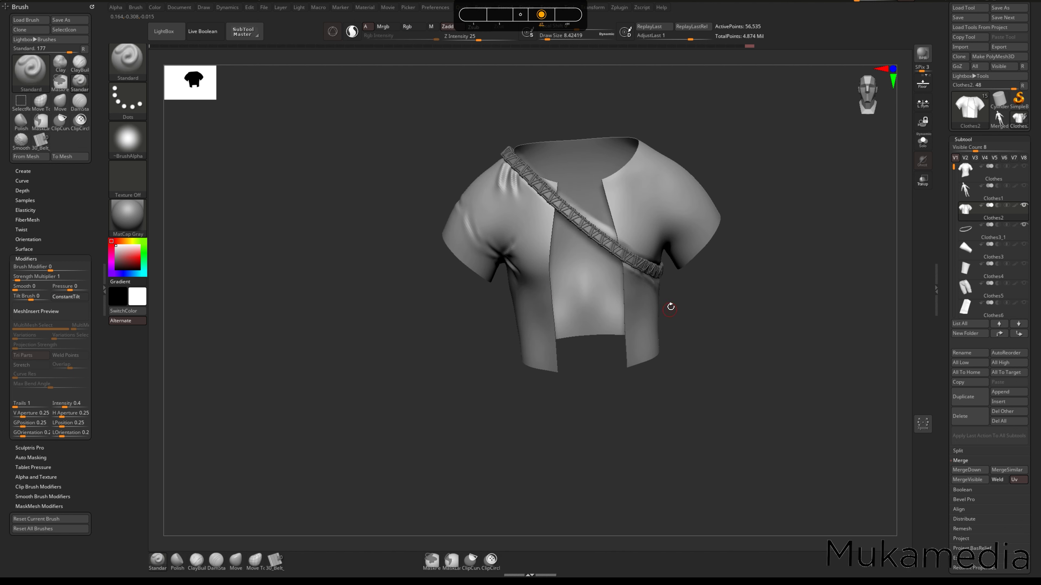
right_drag(671, 307, 659, 293)
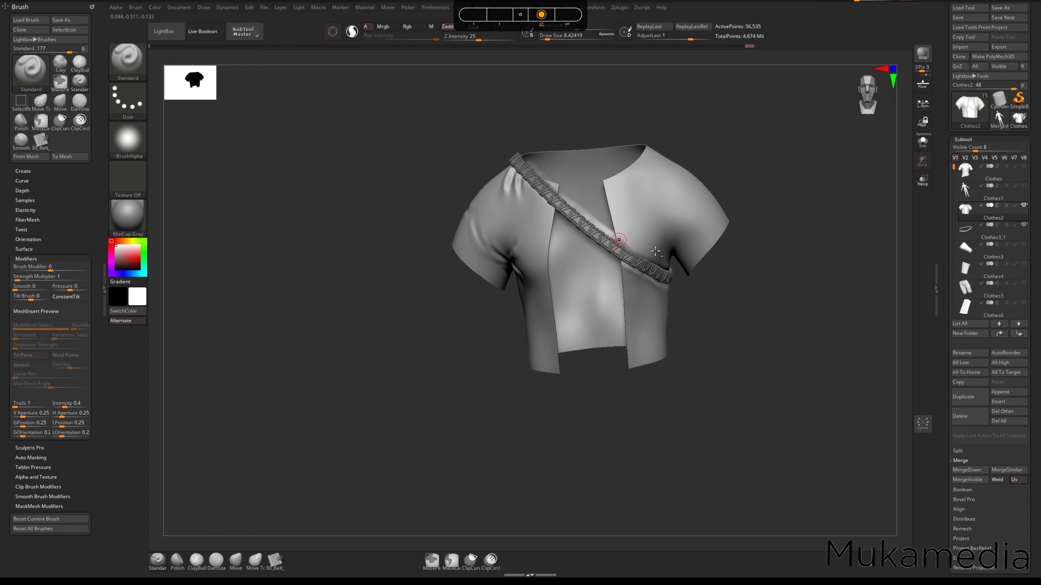
alt+right_drag(660, 255, 629, 263)
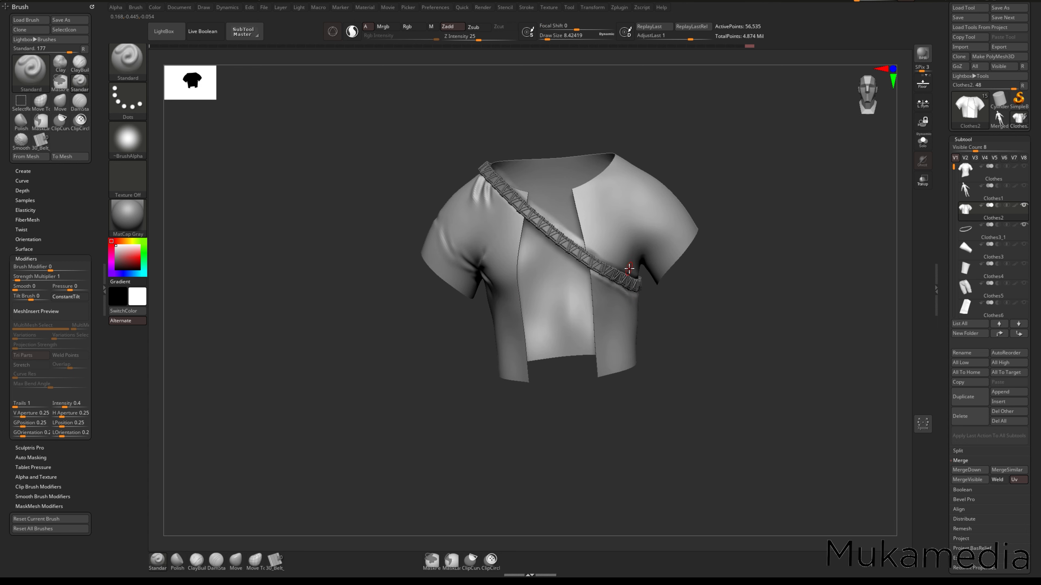
alt+right_drag(629, 267, 561, 318)
ctrl+right_drag(636, 328, 608, 283)
alt+right_drag(607, 326, 595, 302)
key(alt)
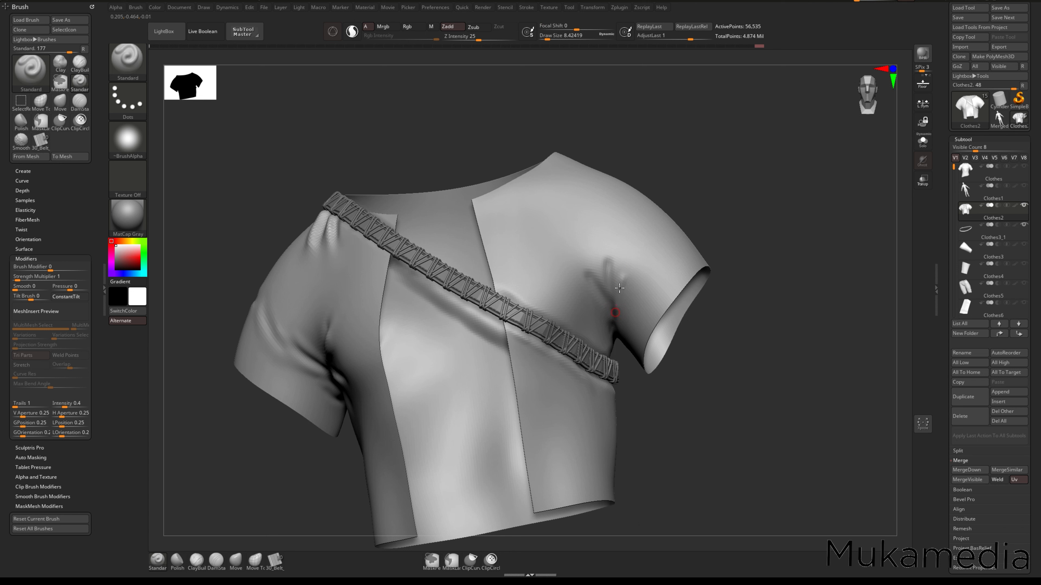
key(alt)
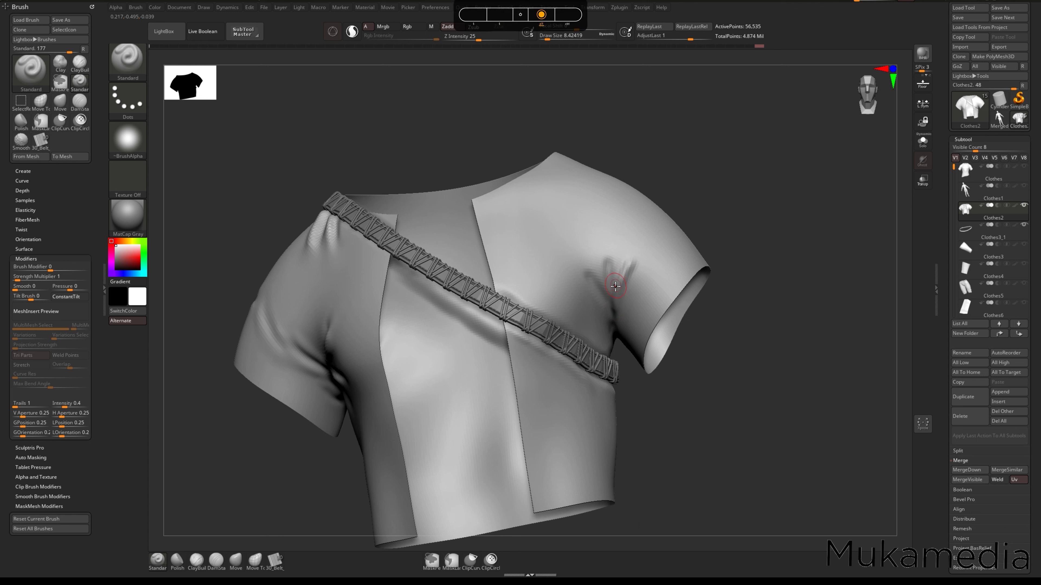
mouse_move(615, 292)
alt+mouse_down()
mouse_move(612, 253)
mouse_move(617, 265)
alt+mouse_up()
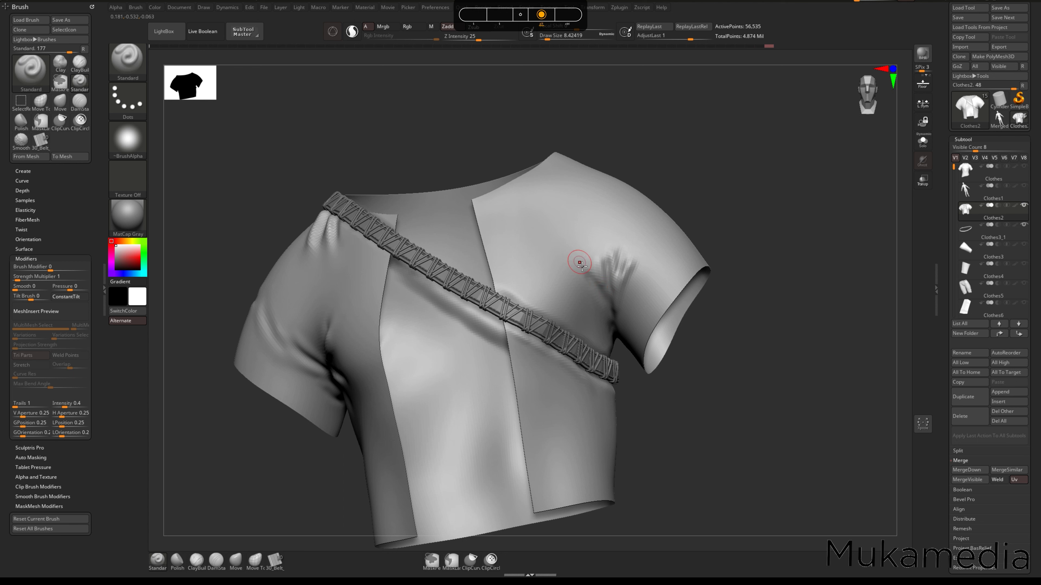
key(shift)
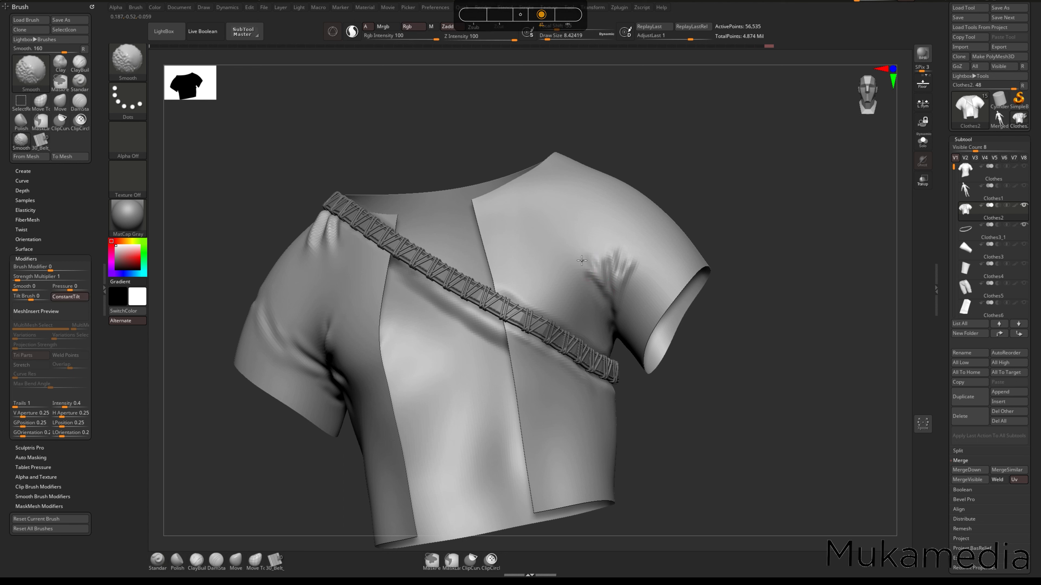
- Extend the front armpit folds down toward the underside of the sleeve and carve creases between them
mouse_move(620, 263)
right_down()
mouse_move(628, 281)
mouse_move(616, 284)
mouse_move(611, 336)
right_up()
mouse_move(610, 369)
mouse_down()
mouse_move(615, 316)
mouse_move(628, 304)
mouse_up()
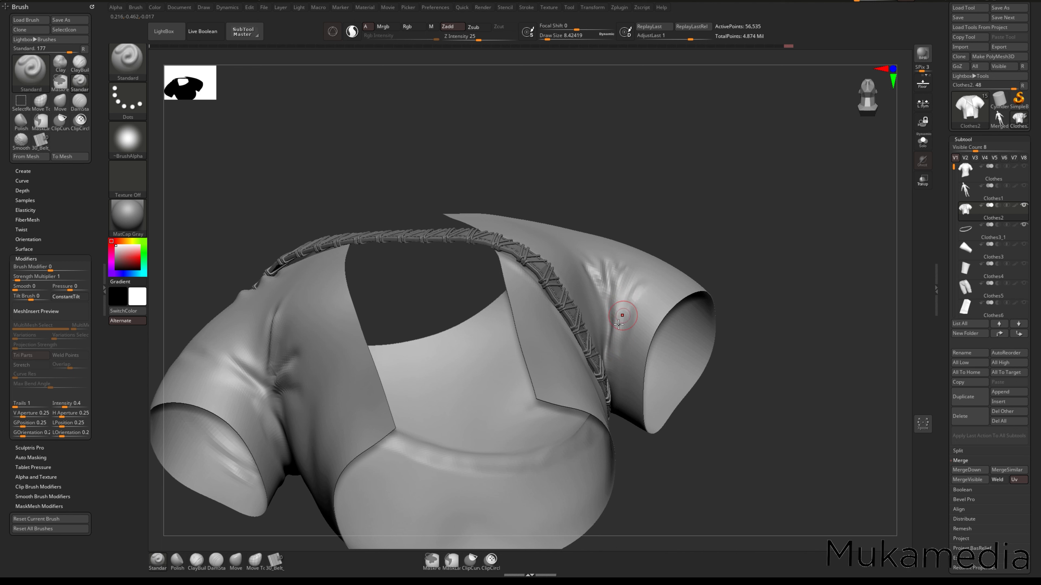
key(alt)
alt+drag(636, 304, 622, 317)
right_drag(620, 284, 615, 205)
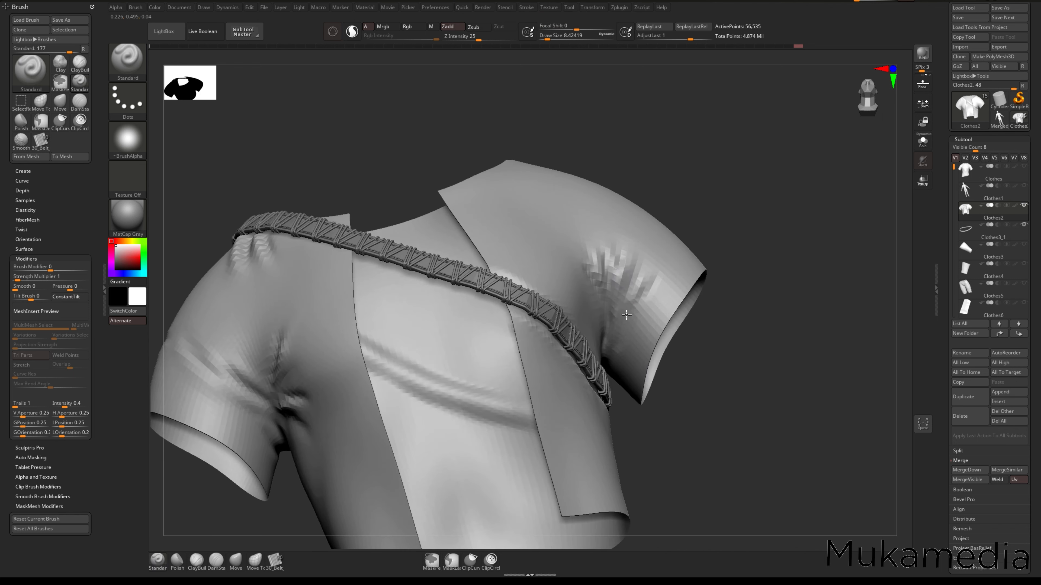
- Smooth the front armpit folds and blend their ends into the sleeve
shift+drag(613, 292, 611, 349)
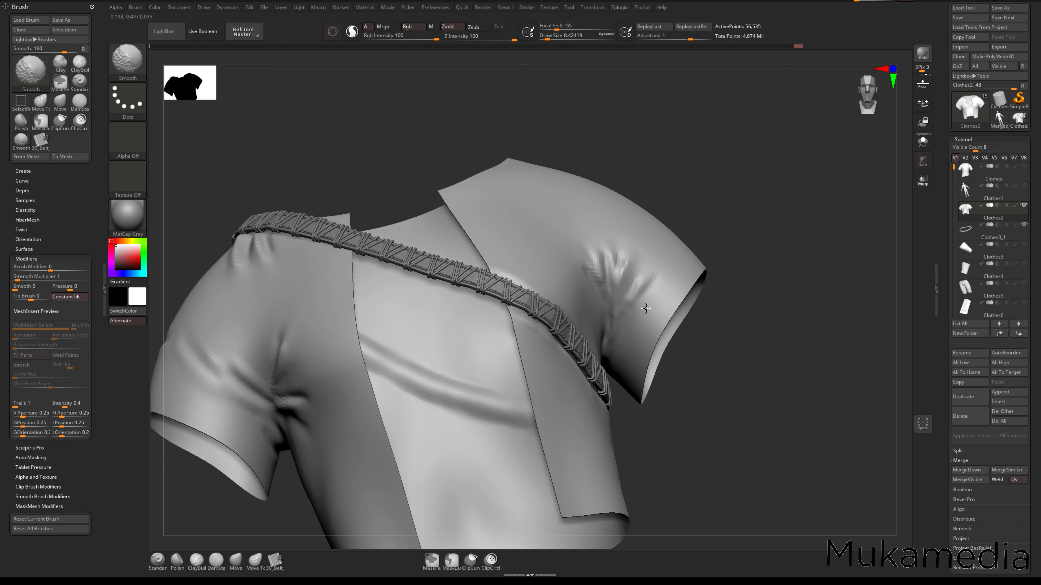
shift+drag(645, 308, 627, 323)
right_drag(628, 323, 656, 293)
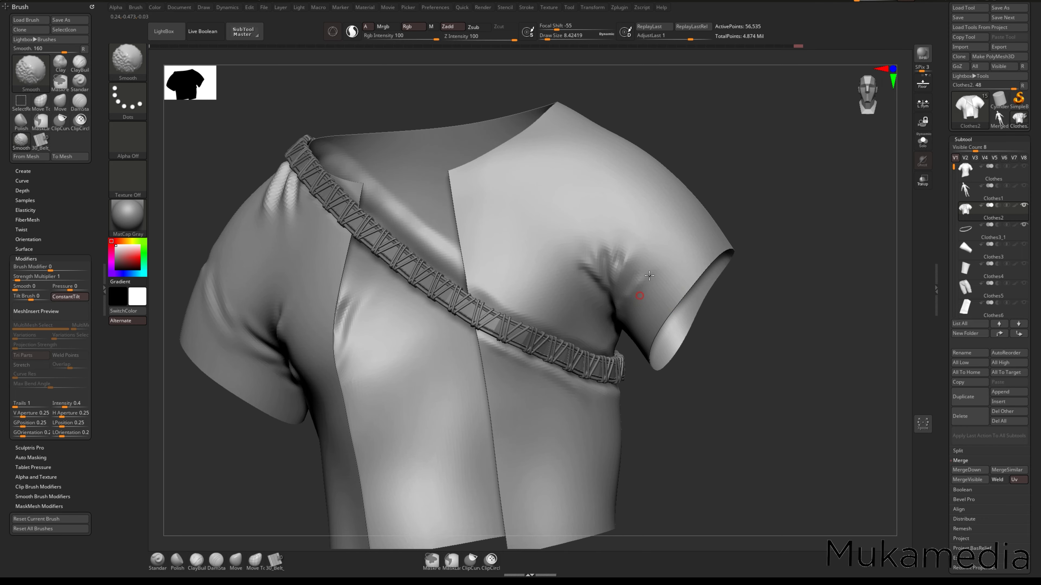
shift+drag(656, 276, 640, 310)
right_drag(639, 310, 669, 272)
- Shape a fold down the inner side of the sleeve beside the front armpit and smooth it
alt+right_drag(620, 225, 627, 290)
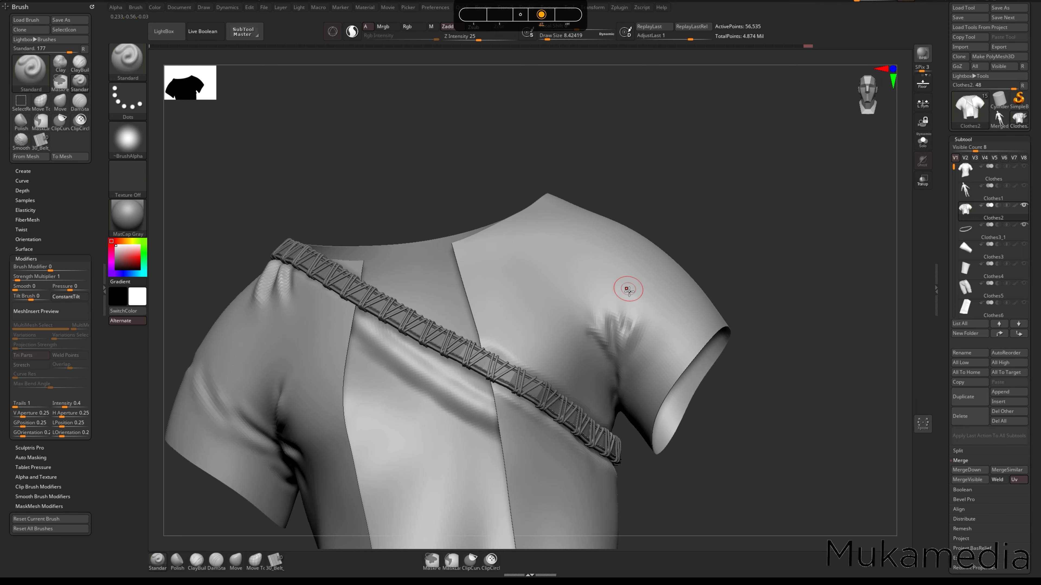
alt+right_drag(639, 339, 639, 303)
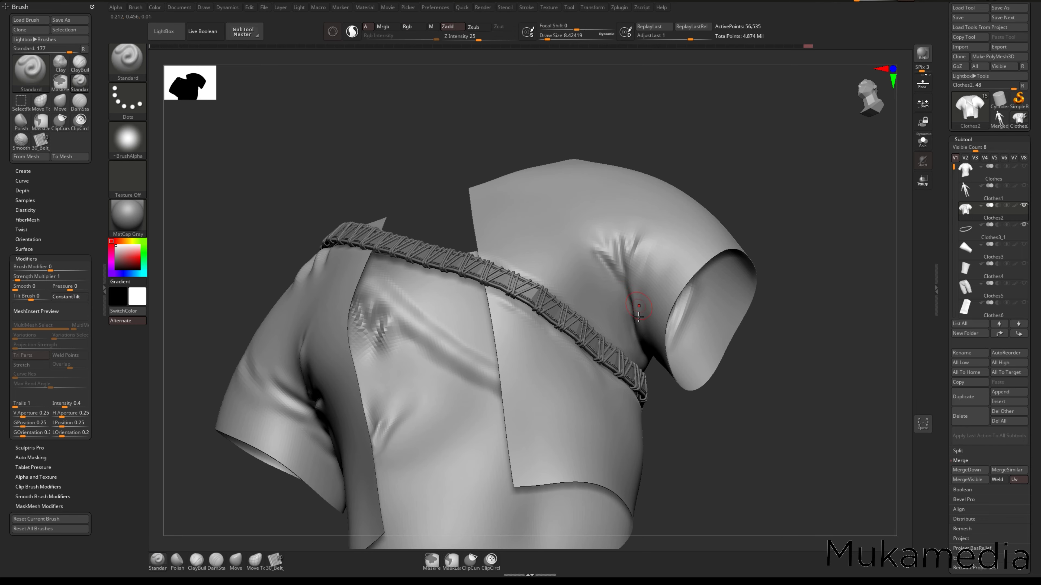
key(shift)
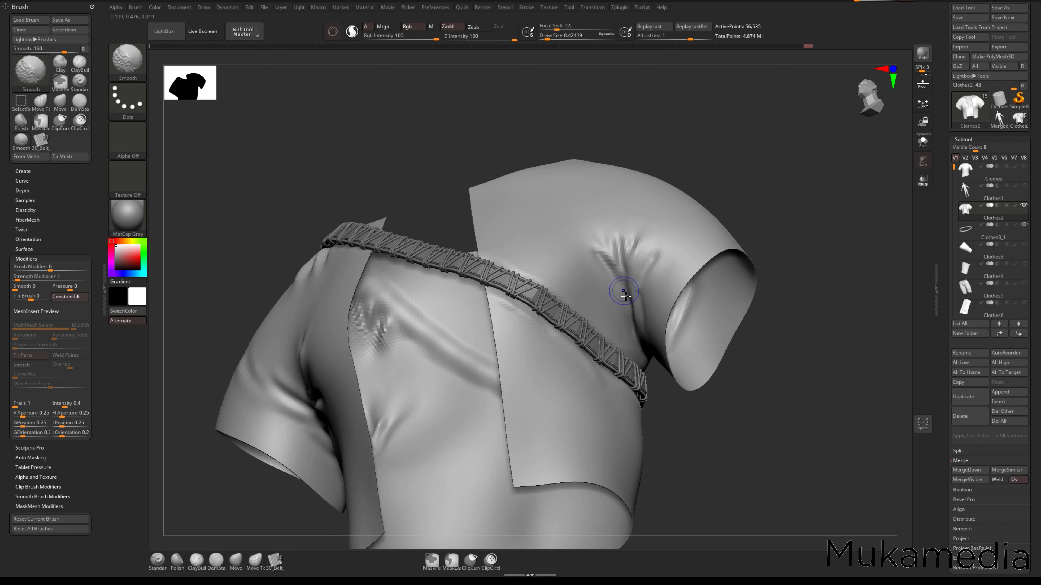
shift+drag(639, 326, 635, 270)
right_drag(676, 281, 679, 314)
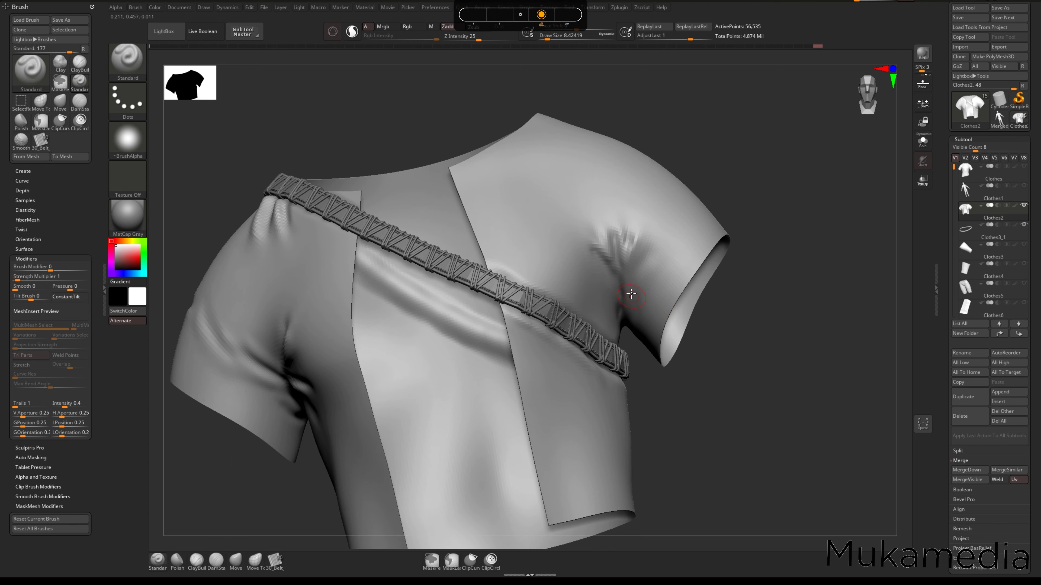
- Build up diagonal folds across the front of the sleeve from the armpit and smooth the transitions
key(shift)
shift+right_drag(632, 288, 631, 328)
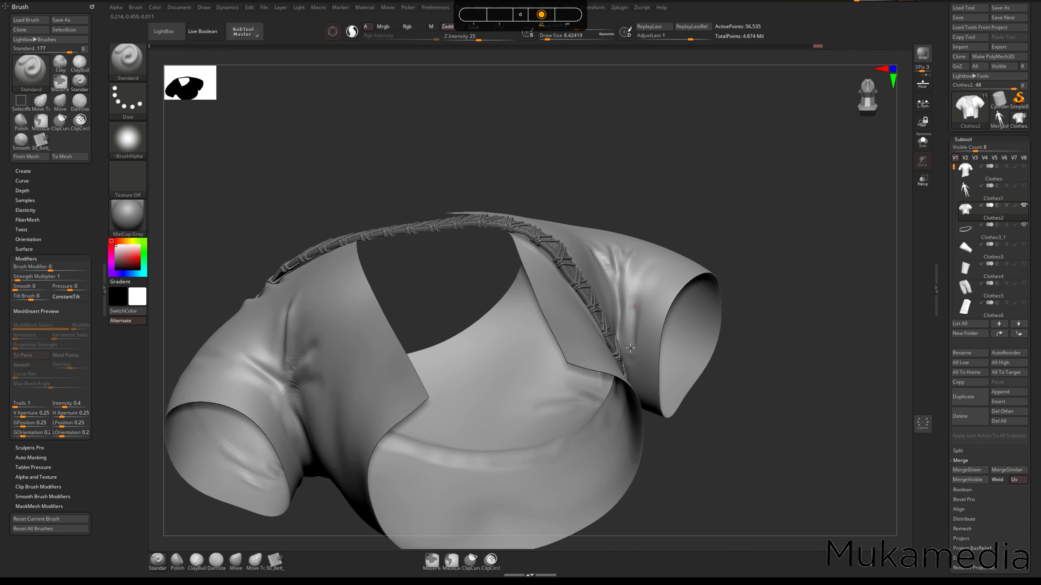
shift+right_drag(663, 290, 658, 324)
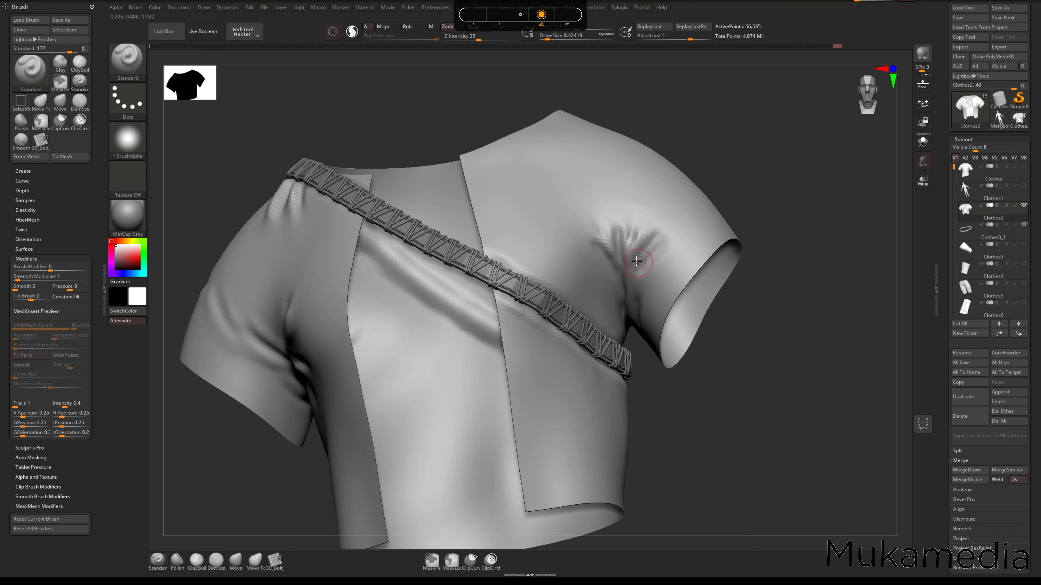
mouse_move(636, 261)
shift+mouse_down()
mouse_move(646, 244)
mouse_move(660, 251)
mouse_move(665, 228)
mouse_move(671, 242)
mouse_move(660, 256)
mouse_move(676, 241)
shift+mouse_up()
mouse_move(690, 230)
right_down()
mouse_move(692, 256)
mouse_move(671, 233)
mouse_move(660, 255)
mouse_move(623, 274)
right_up()
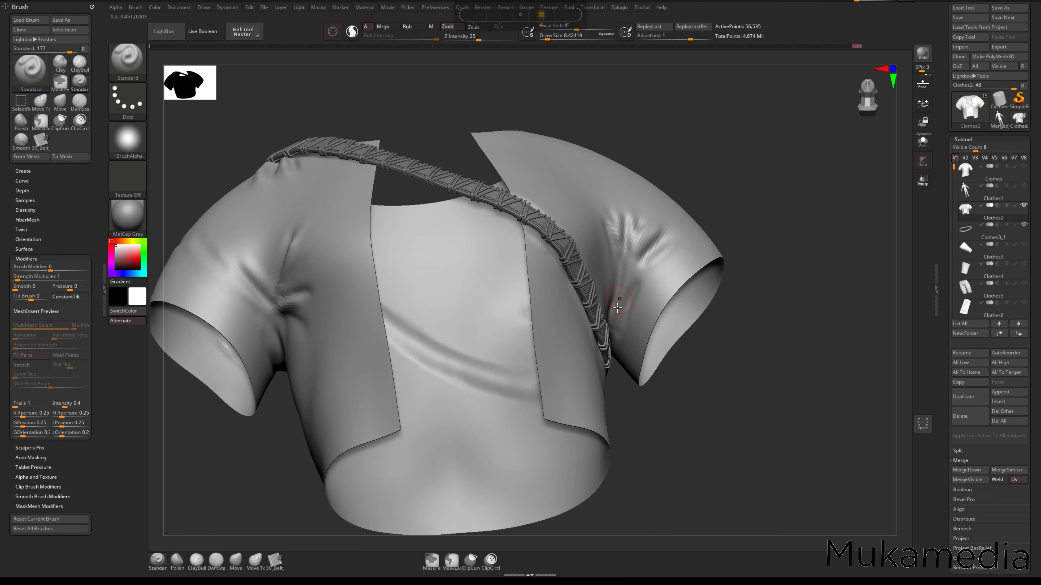
mouse_move(634, 287)
shift+mouse_down()
mouse_move(627, 318)
mouse_move(629, 301)
shift+mouse_up()
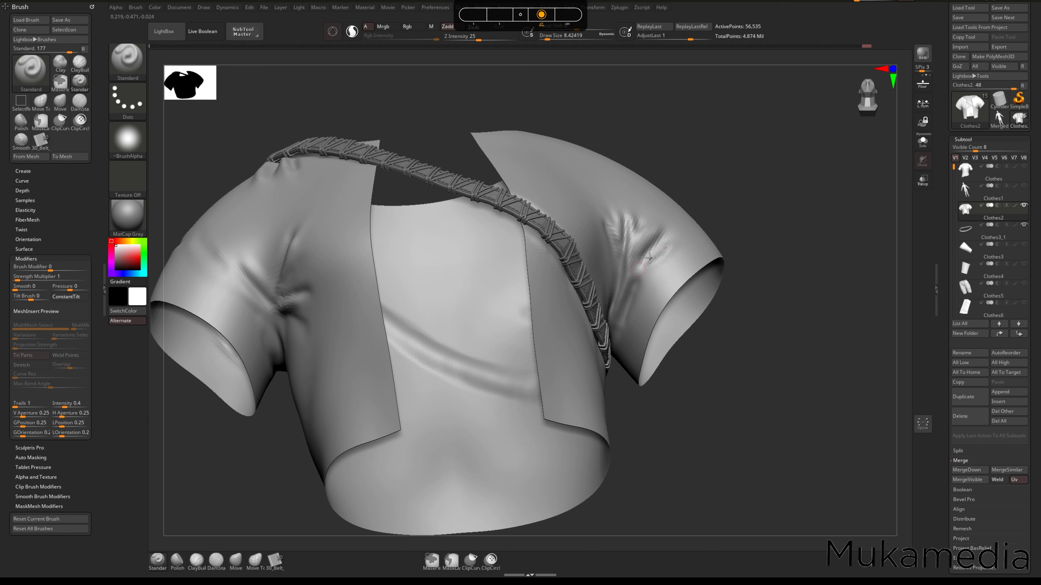
- Smooth the lower ends of the diagonal folds on the front of the sleeve where the strap passes under the arm
key(shift)
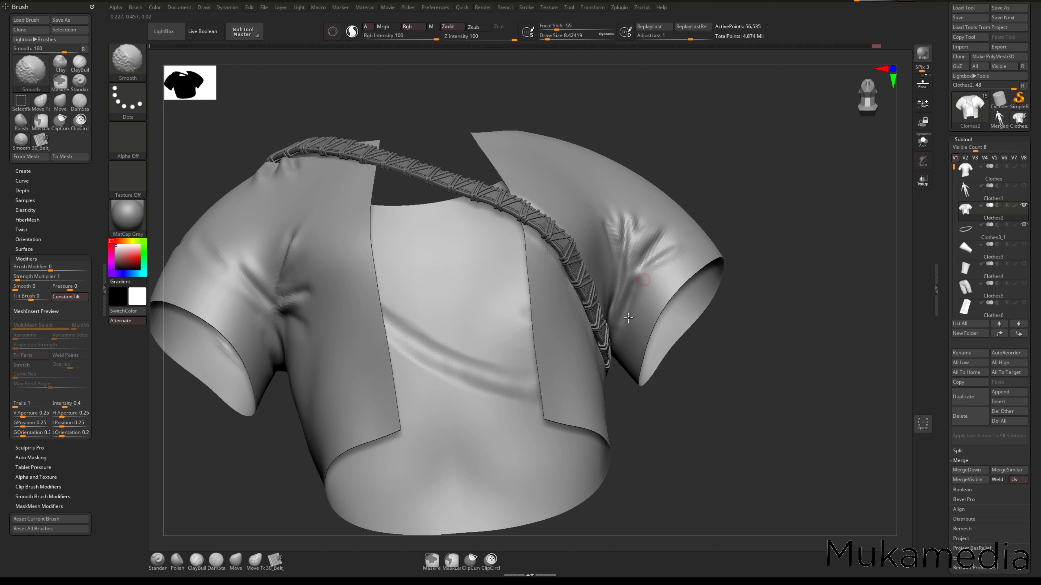
shift+drag(631, 315, 645, 255)
mouse_move(666, 172)
right_down()
mouse_move(659, 289)
mouse_move(579, 263)
mouse_move(473, 306)
mouse_move(498, 239)
right_up()
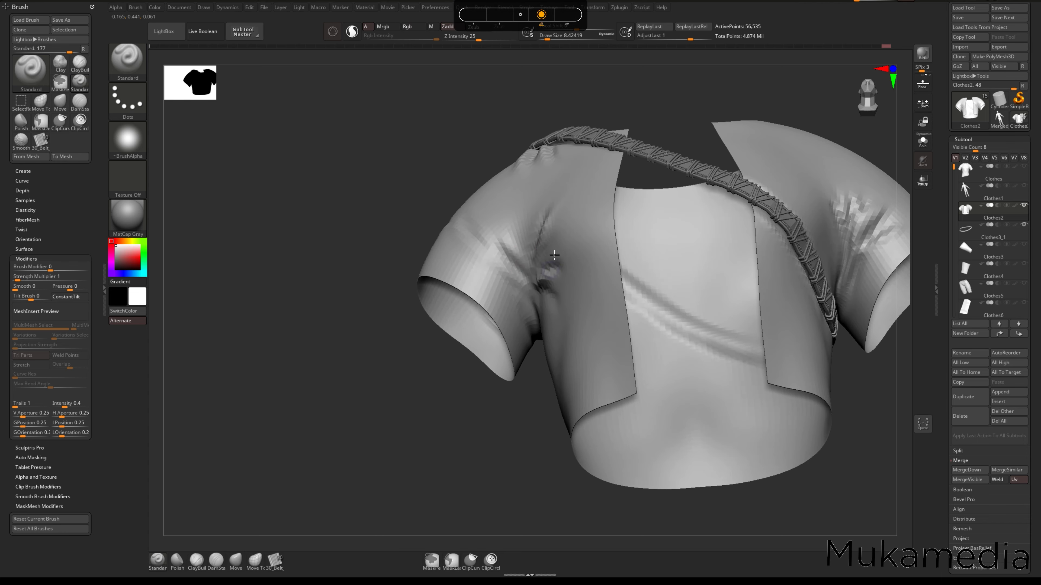
- Carve deeper creases into the front armpit folds on the side where the strap crosses the shoulder
mouse_move(520, 264)
alt+mouse_down()
mouse_move(495, 241)
mouse_move(522, 224)
mouse_move(513, 221)
alt+mouse_up()
right_drag(542, 282, 513, 316)
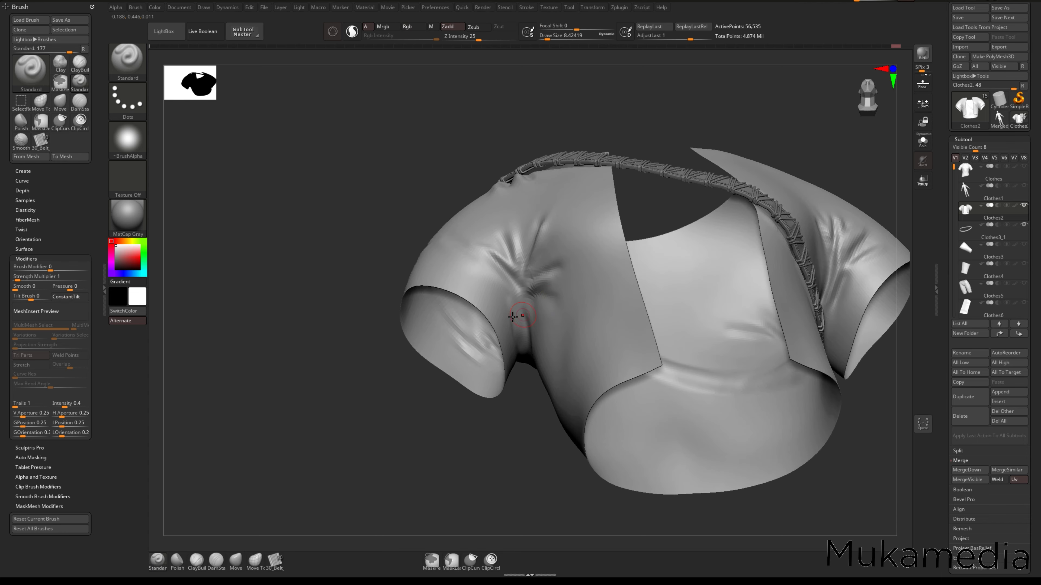
mouse_move(481, 272)
alt+mouse_down()
mouse_move(489, 282)
mouse_move(473, 274)
alt+mouse_up()
right_drag(574, 289, 535, 307)
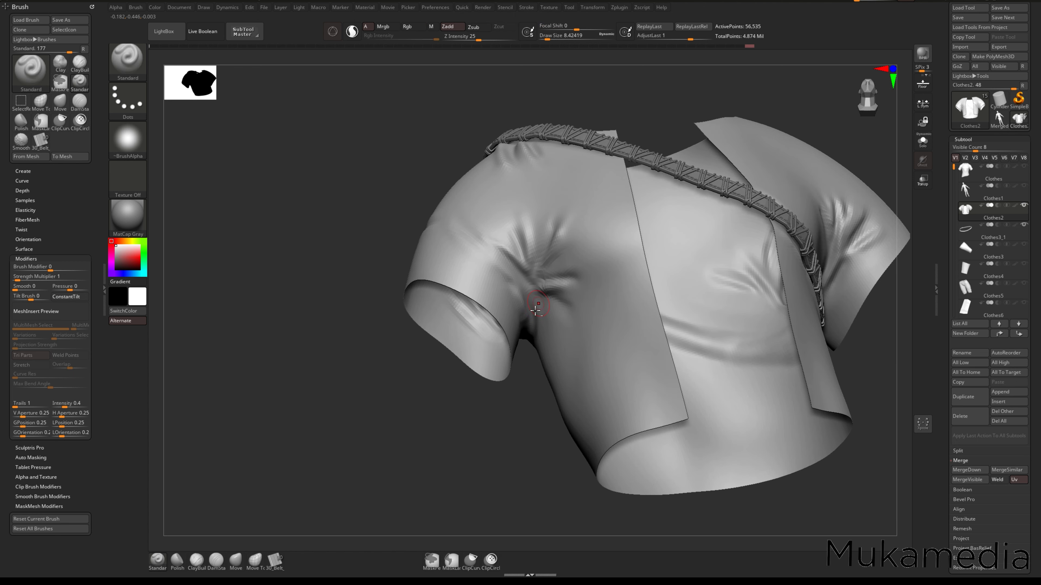
key(alt)
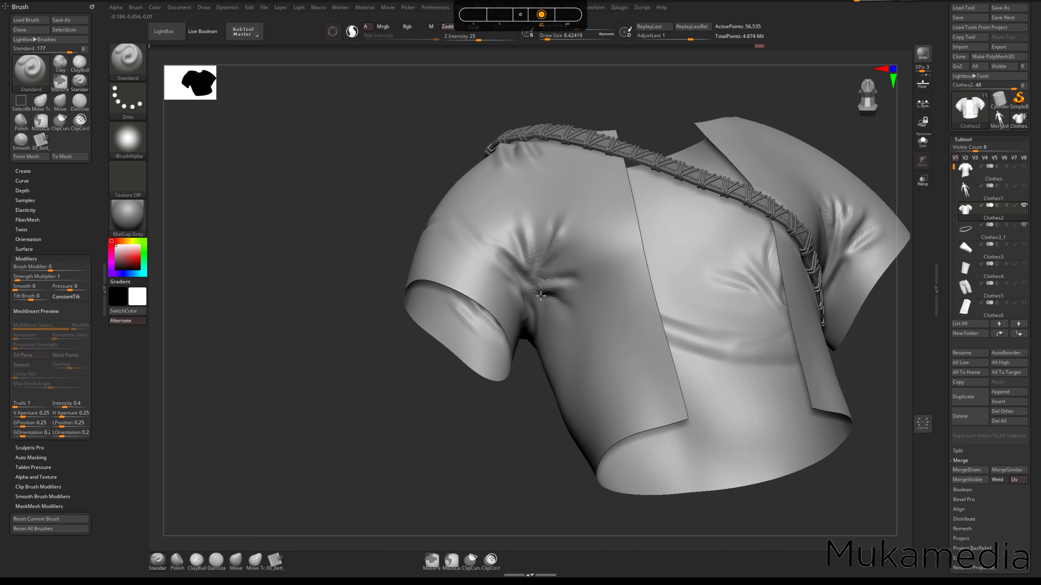
mouse_move(541, 295)
right_down()
mouse_move(558, 292)
mouse_move(563, 310)
mouse_move(572, 301)
right_up()
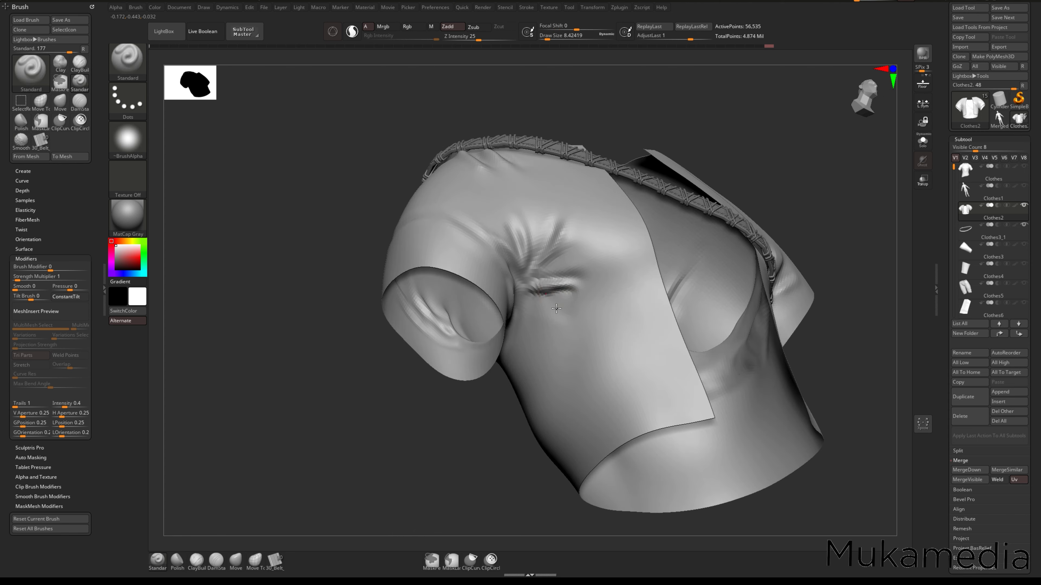
- Sculpt narrow folds and creases running from the armpit down the side of the vest and smooth their ends
key(alt)
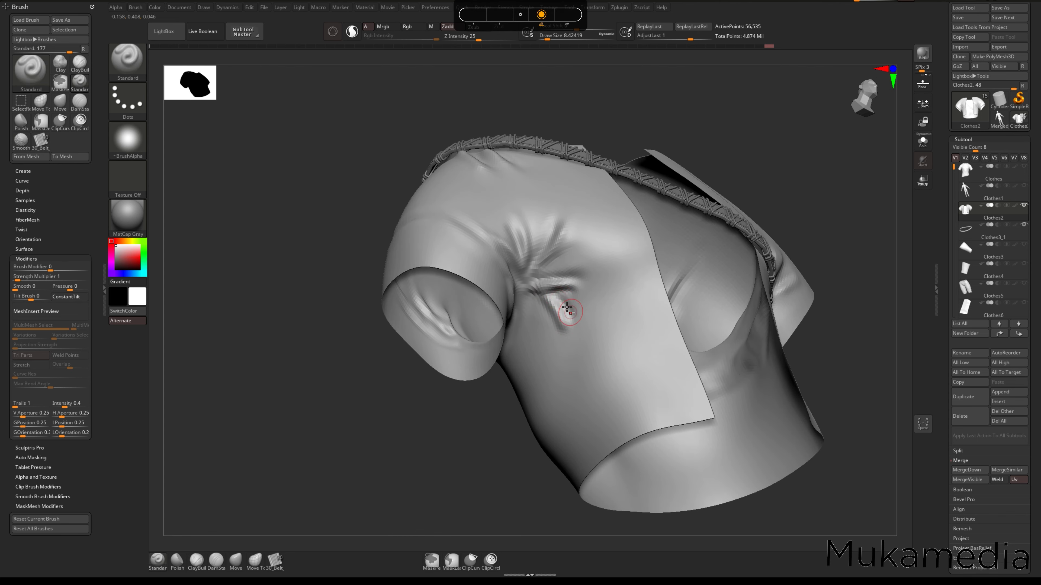
mouse_move(567, 307)
alt+mouse_down()
mouse_move(568, 324)
mouse_move(551, 315)
mouse_move(580, 337)
mouse_move(550, 308)
mouse_move(569, 348)
alt+mouse_up()
key(alt)
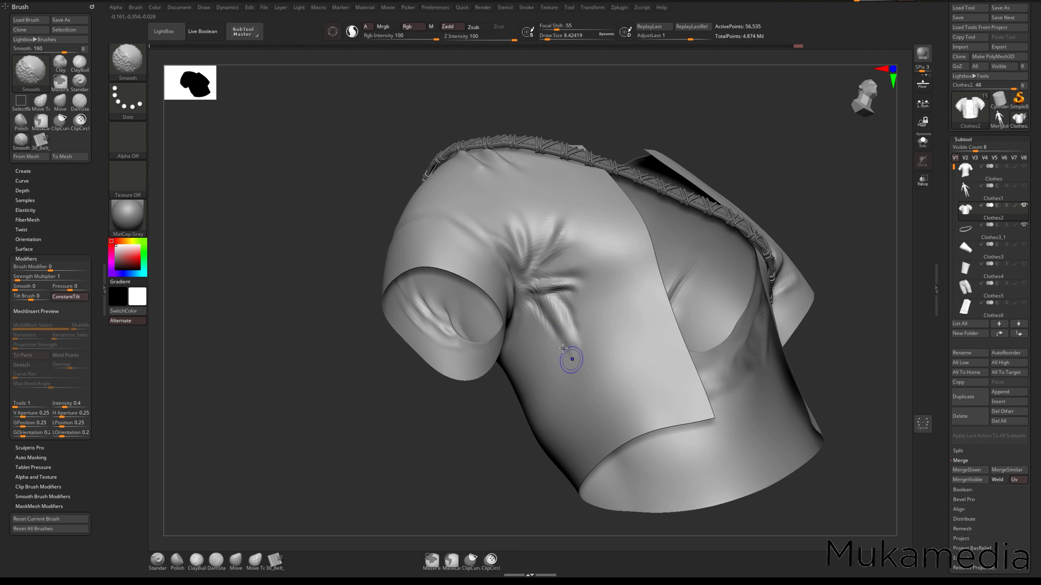
right_drag(586, 346, 631, 361)
mouse_move(535, 312)
alt+mouse_down()
mouse_move(527, 301)
mouse_move(554, 302)
mouse_move(567, 344)
alt+mouse_up()
key(shift)
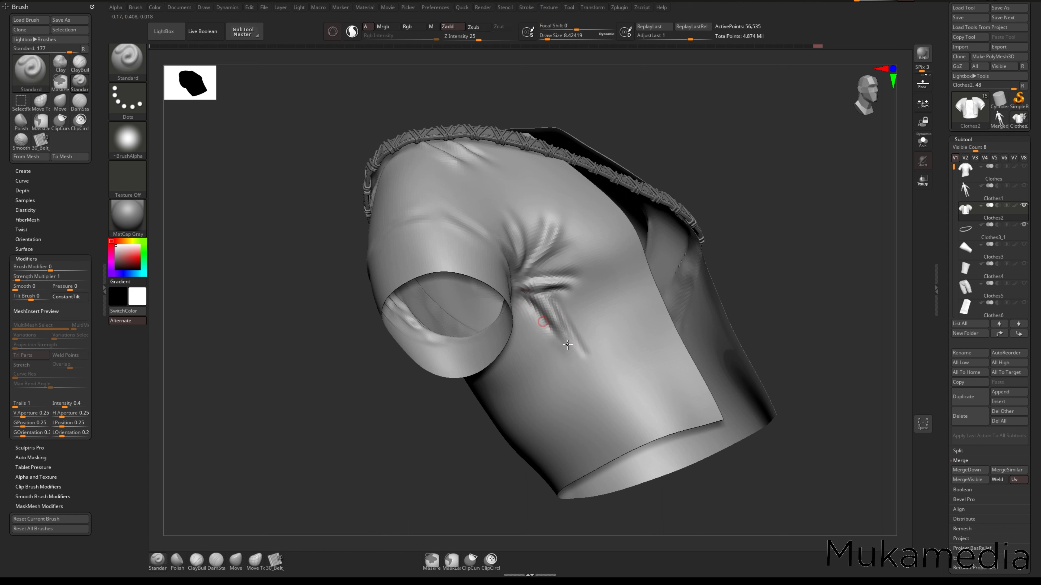
key(shift)
mouse_move(643, 303)
right_down()
mouse_move(653, 340)
mouse_move(594, 333)
mouse_move(604, 351)
mouse_move(530, 342)
mouse_move(605, 309)
mouse_move(576, 330)
mouse_move(592, 335)
mouse_move(585, 336)
right_up()
drag(540, 286, 555, 292)
ctrl+right_drag(564, 327, 585, 333)
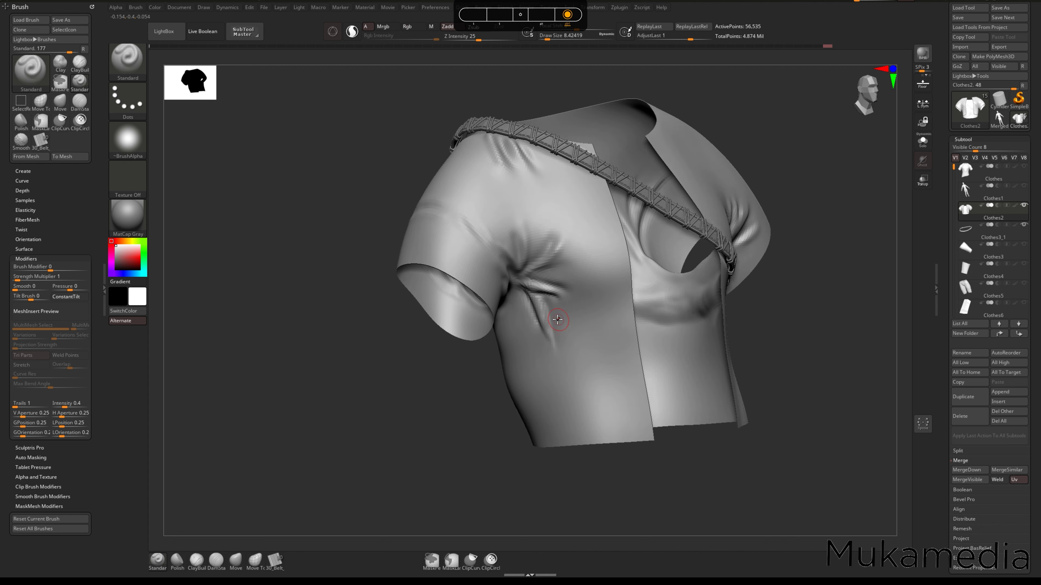
- Build a broad diagonal fold from below the armpit toward the vest's front with a larger Standard brush and carve hollows beside it
key(space)
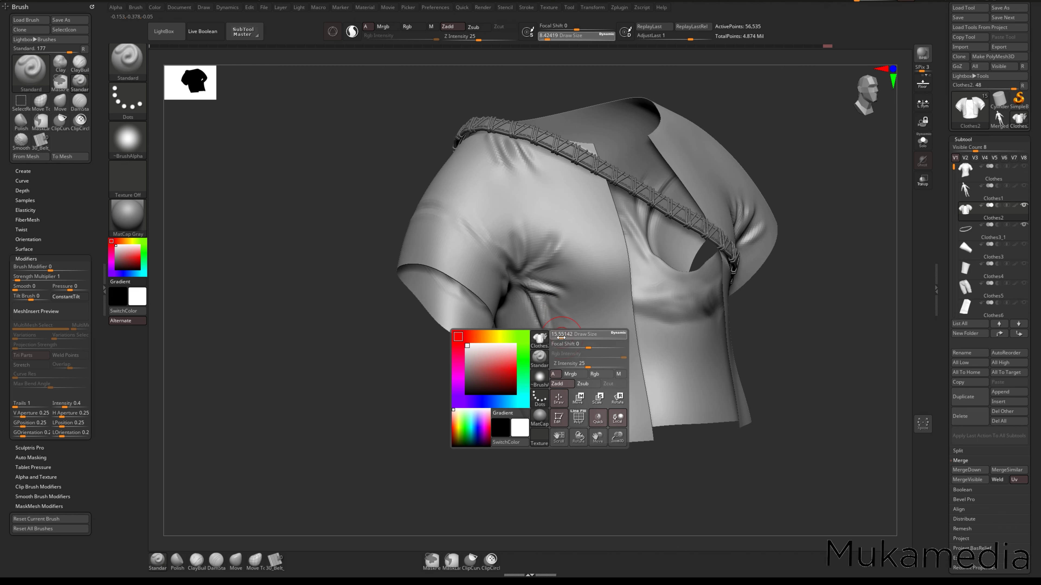
drag(561, 338, 561, 338)
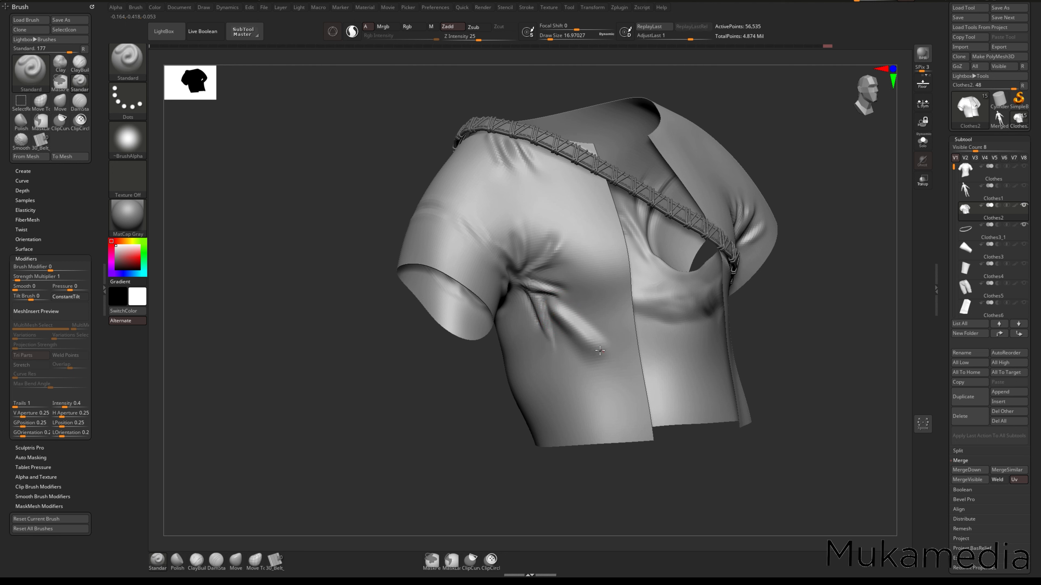
drag(551, 312, 598, 358)
mouse_move(566, 331)
right_down()
mouse_move(579, 337)
mouse_move(554, 333)
right_up()
alt+drag(559, 345, 576, 367)
alt+drag(549, 322, 585, 375)
alt+drag(543, 343, 546, 355)
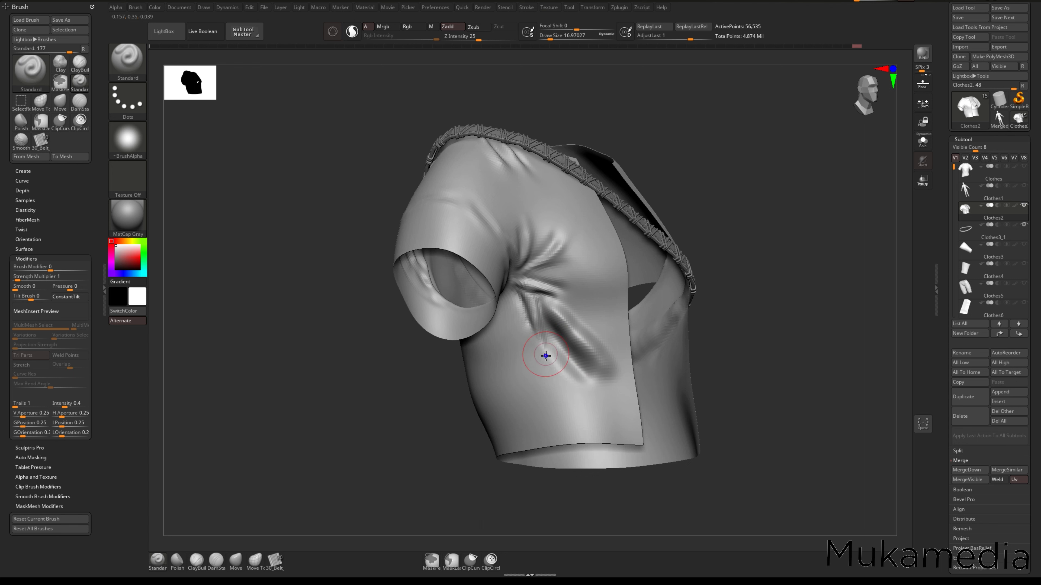
- Reduce the draw size to about 10.5, extend the narrow fold beside the broad diagonal one and soften it
right_drag(546, 354, 544, 341)
key(s)
mouse_move(543, 341)
mouse_down()
mouse_move(533, 341)
mouse_move(548, 361)
mouse_move(545, 351)
mouse_up()
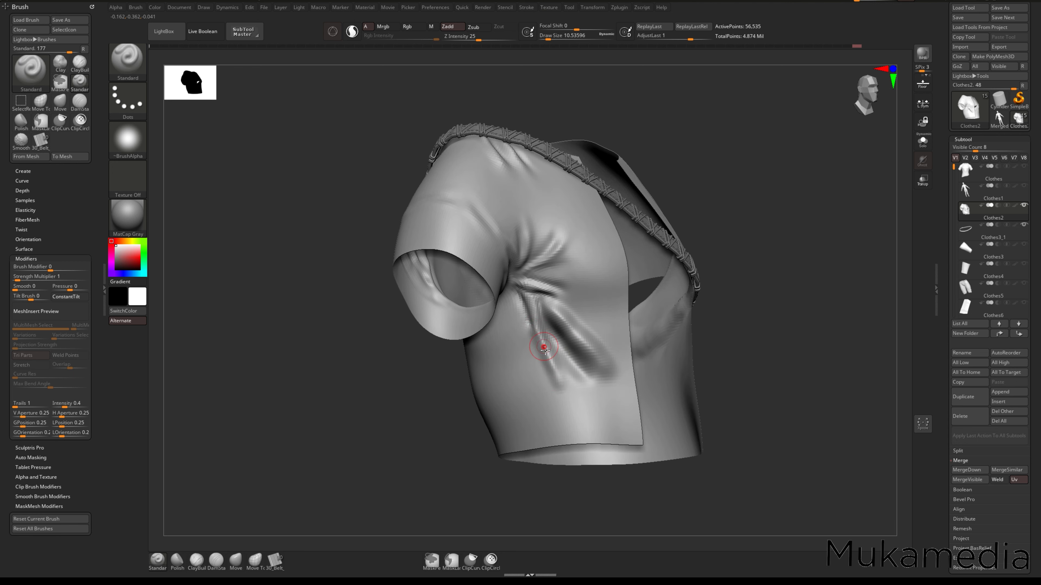
right_drag(562, 389, 564, 364)
key(shift)
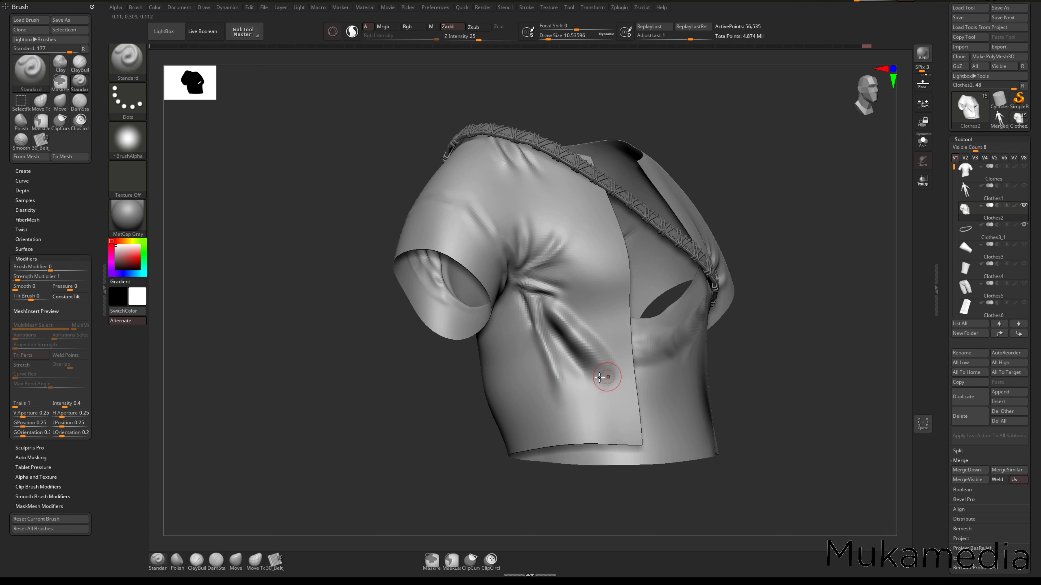
- Reshape the vest's front opening edge below the strap using the Move brush at draw size 28.75
right_drag(604, 372, 609, 346)
key(space)
drag(609, 344, 614, 345)
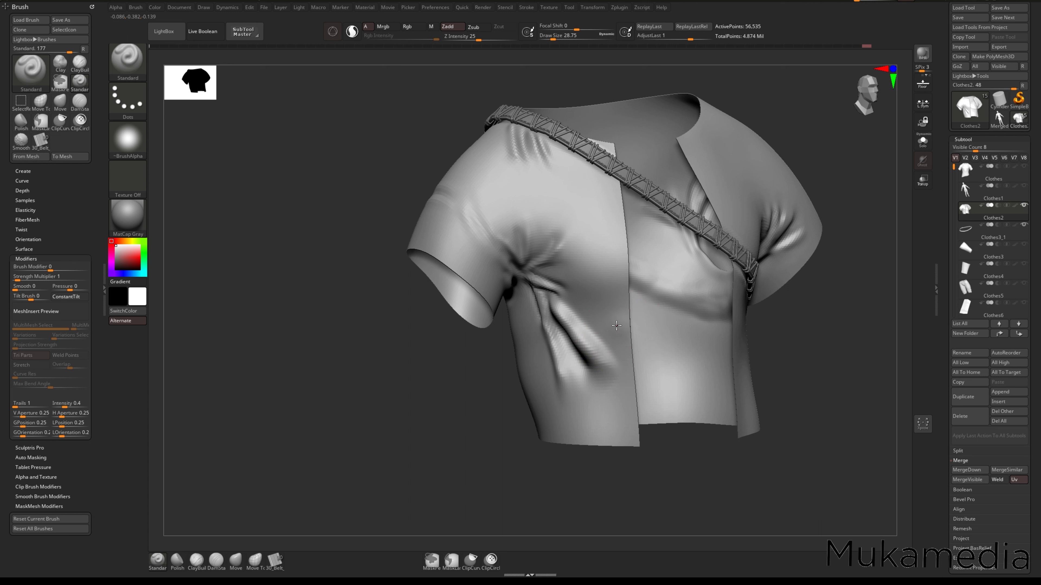
key(b)
key(m)
key(v)
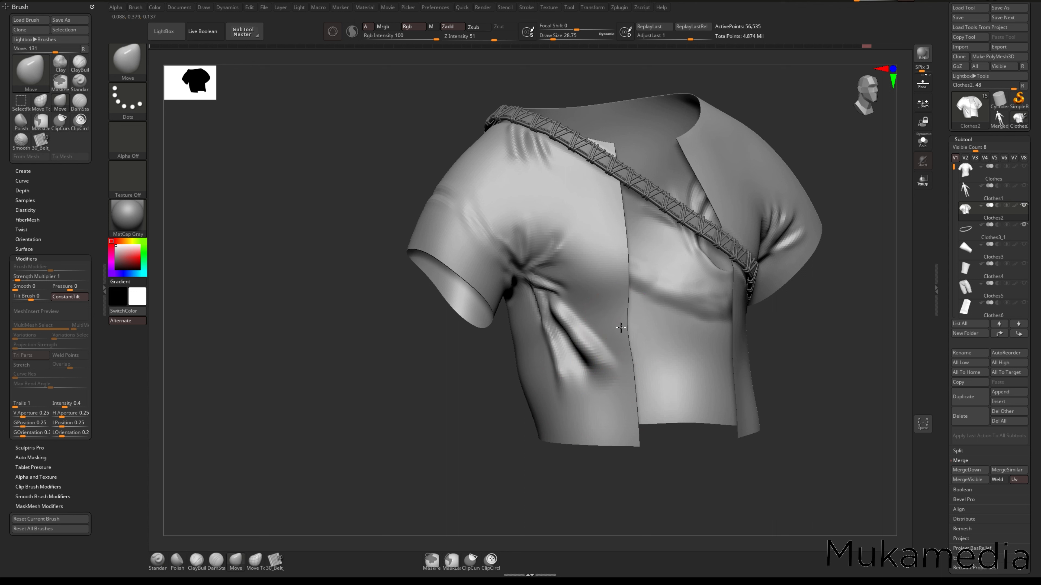
mouse_move(630, 304)
mouse_down()
mouse_move(616, 274)
mouse_move(615, 211)
mouse_move(610, 244)
mouse_up()
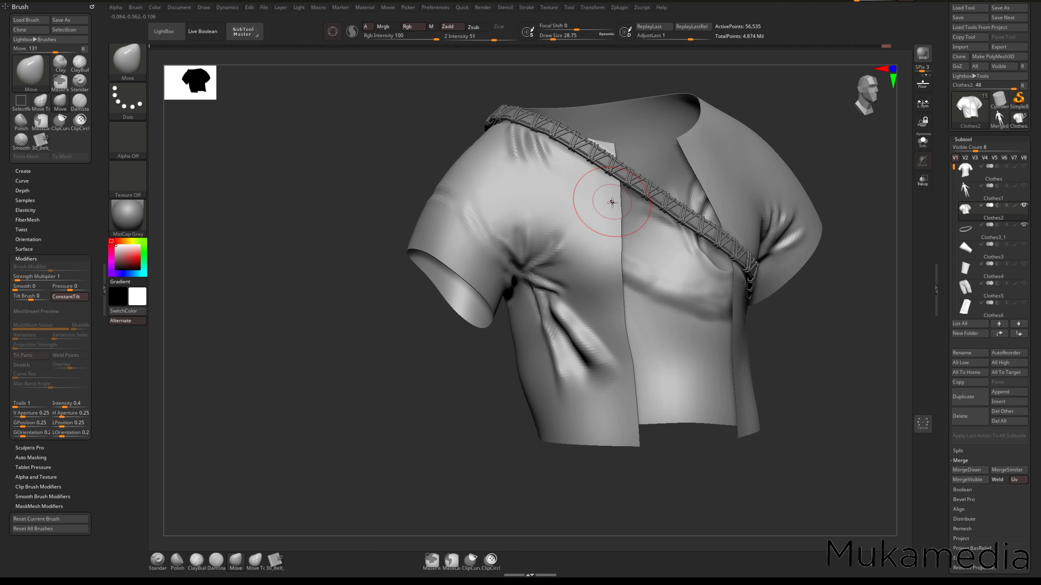
drag(614, 204, 611, 205)
mouse_move(629, 193)
right_down()
mouse_move(609, 180)
mouse_move(607, 285)
mouse_move(616, 265)
right_up()
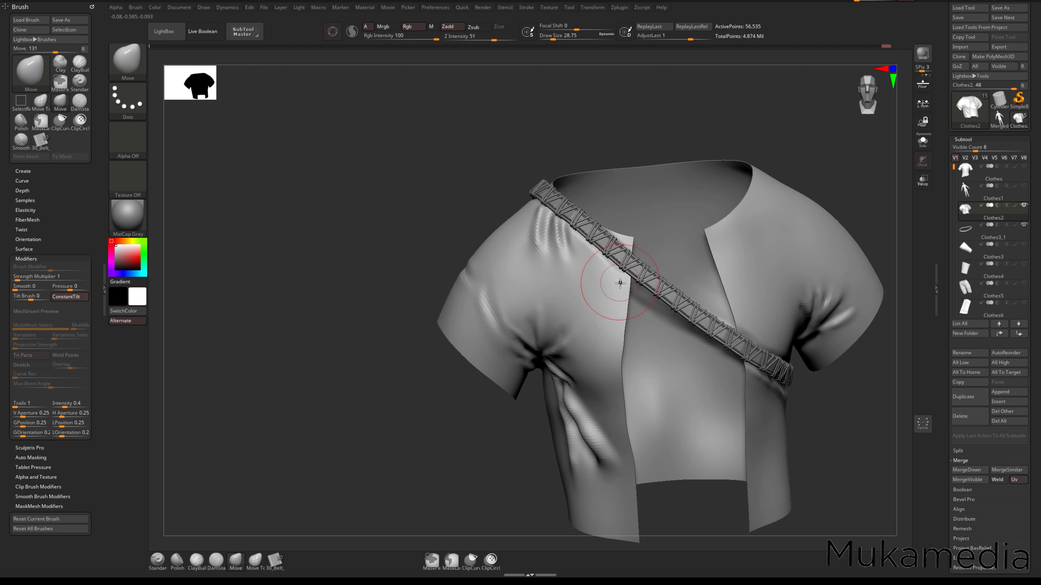
mouse_move(610, 382)
right_down()
mouse_move(592, 355)
mouse_move(614, 374)
right_up()
alt+right_drag(614, 373, 592, 349)
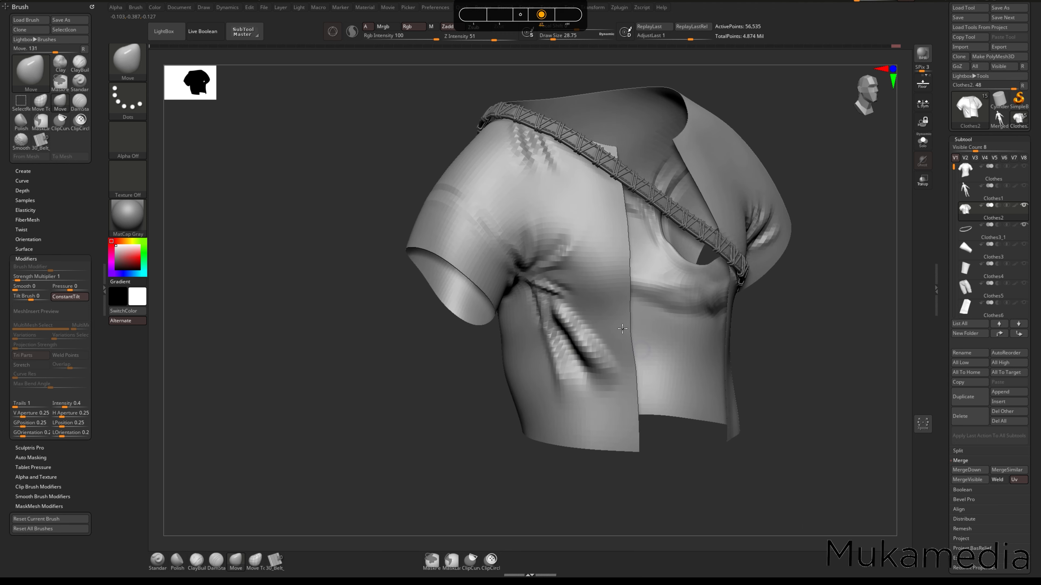
- Sculpt a fold beside the vest's front edge at chest height using the Standard brush at draw size about 18.5
key(space)
drag(621, 344, 615, 344)
key(1)
right_drag(617, 350, 604, 331)
key(space)
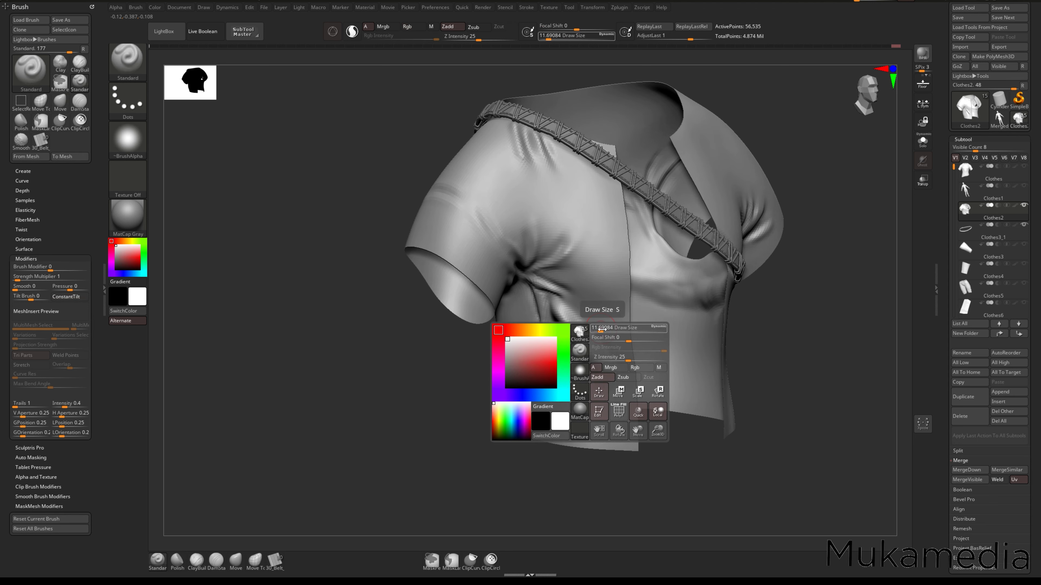
drag(602, 330, 605, 331)
right_drag(685, 388, 567, 209)
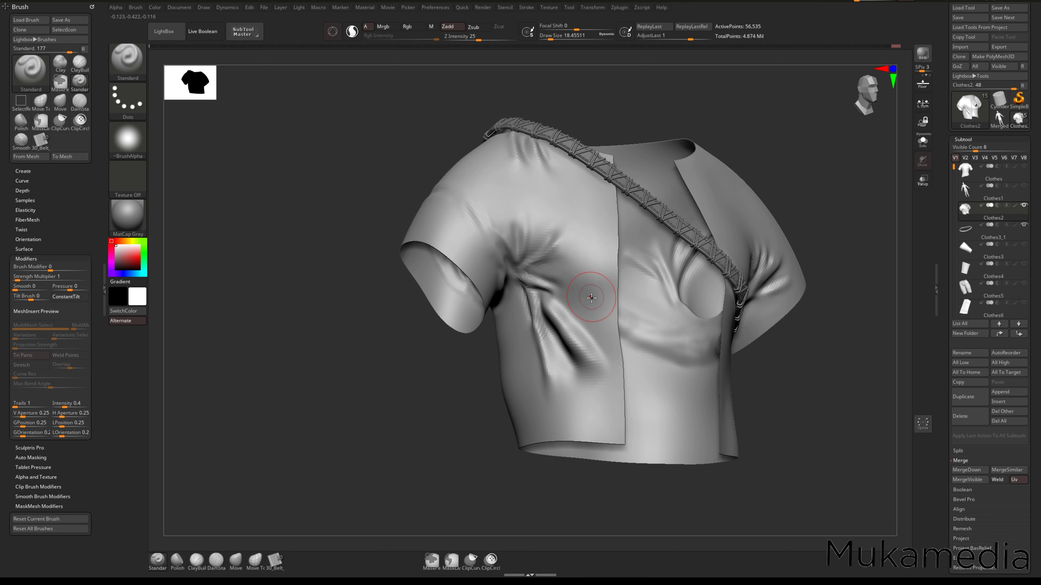
mouse_move(602, 273)
mouse_down()
mouse_move(593, 303)
mouse_move(594, 276)
mouse_up()
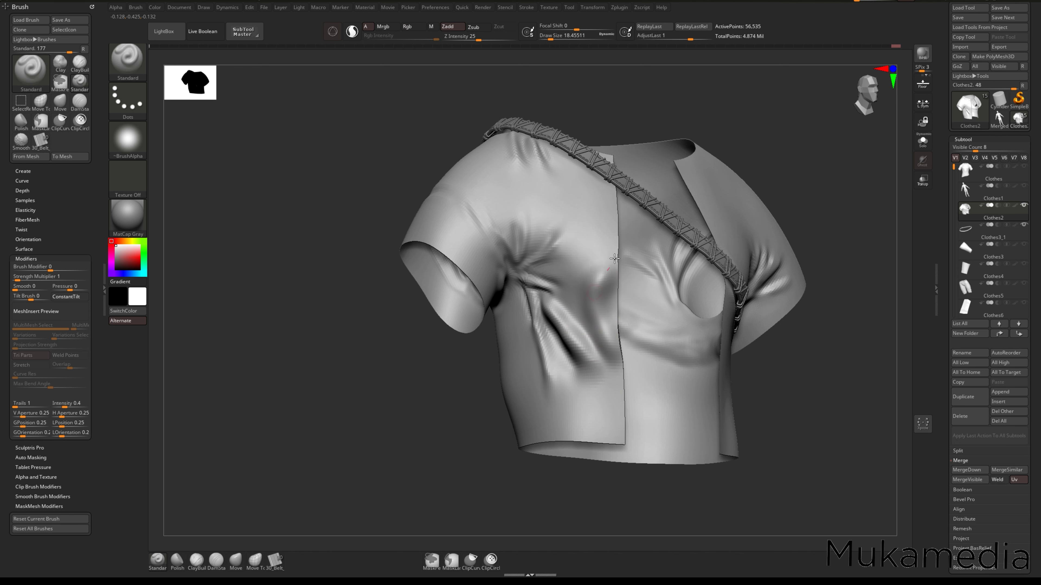
- Set the draw size to about 8.4 and carve narrow creases along the broad diagonal fold on the vest's side
mouse_move(587, 323)
right_down()
mouse_move(648, 331)
mouse_move(612, 323)
mouse_move(624, 317)
mouse_move(623, 328)
right_up()
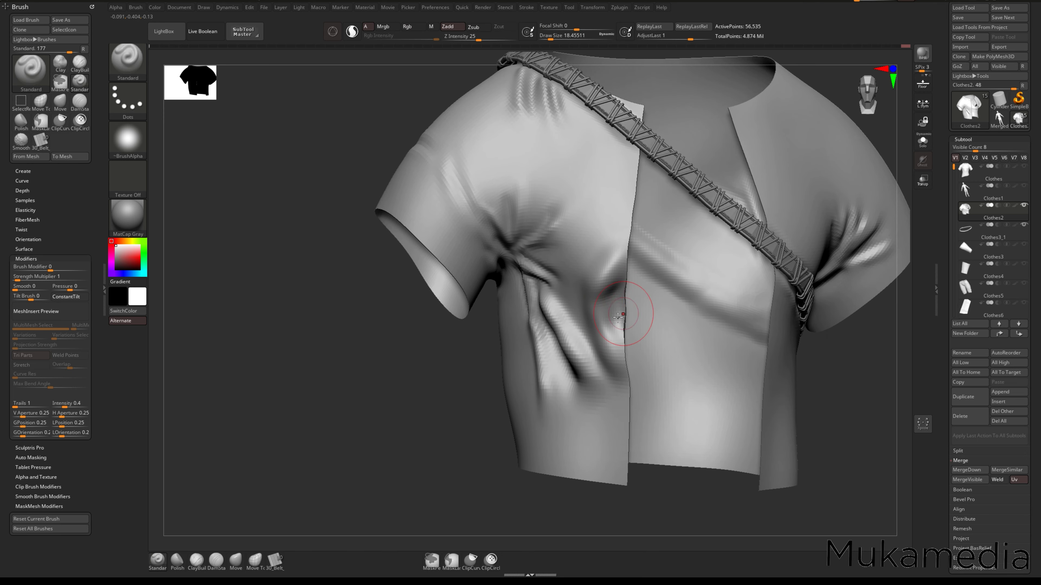
right_drag(623, 303, 575, 301)
right_drag(576, 302, 546, 281)
key(space)
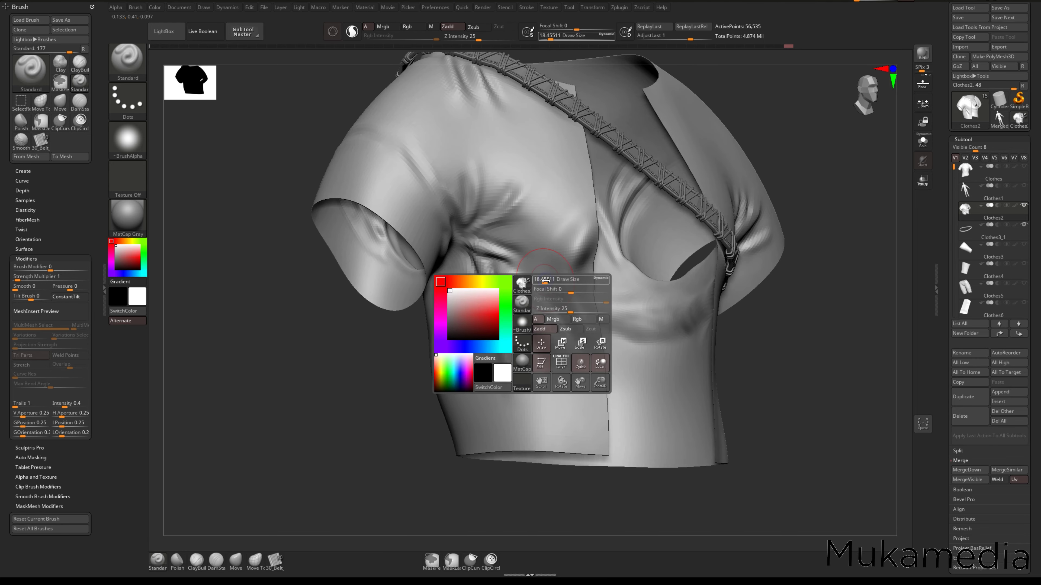
drag(545, 279, 540, 280)
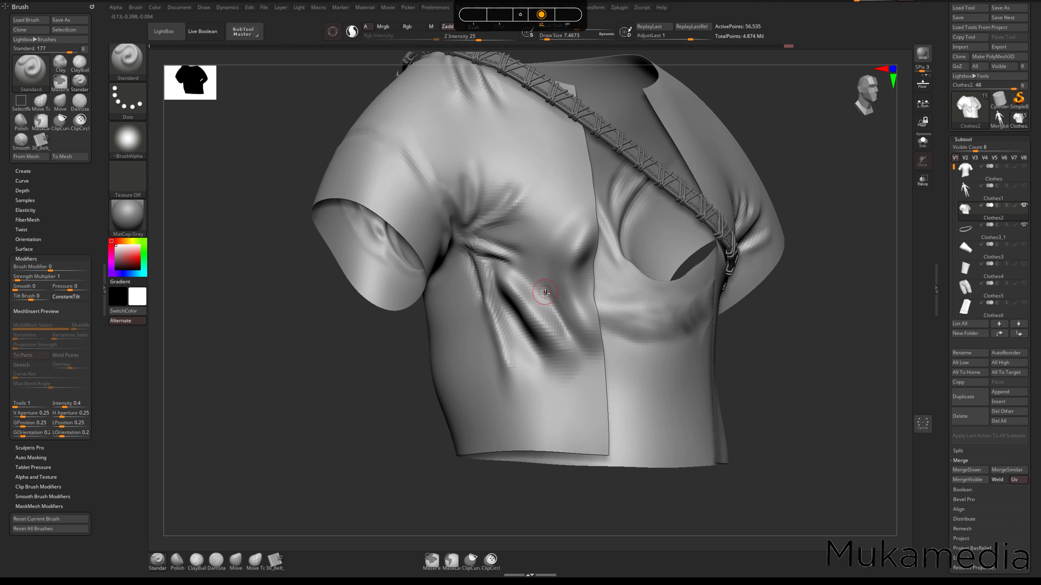
right_drag(545, 292, 548, 294)
key(space)
drag(546, 294, 555, 306)
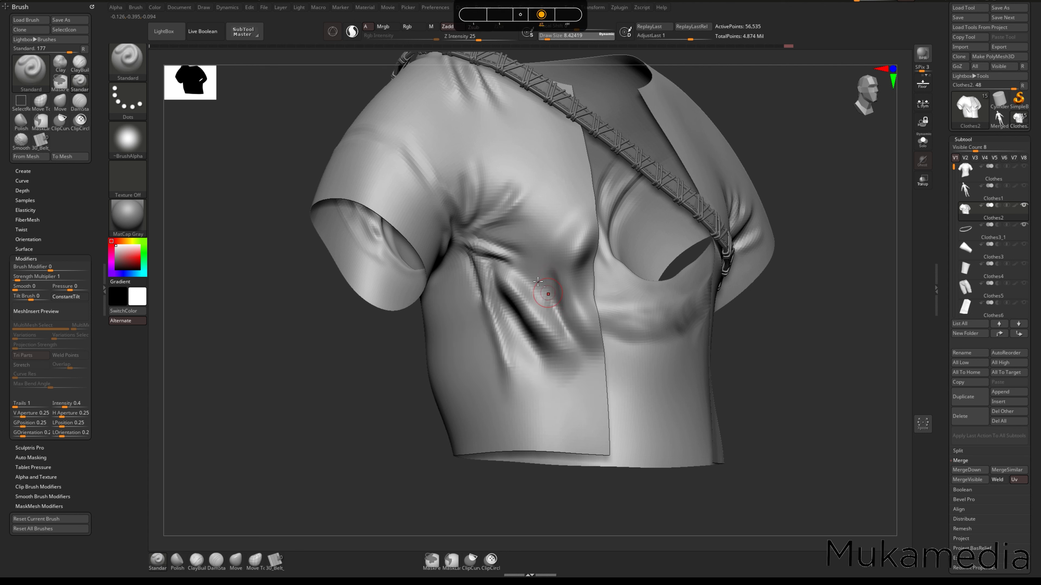
alt+drag(520, 268, 588, 368)
mouse_move(551, 305)
alt+mouse_down()
mouse_move(577, 351)
mouse_move(571, 383)
alt+mouse_up()
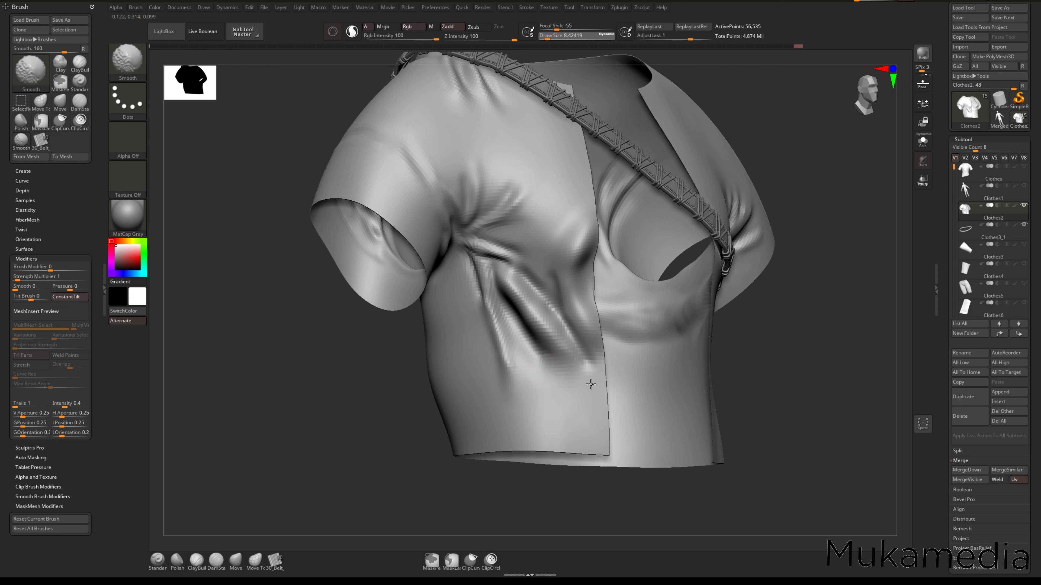
- Add small diagonal folds on the chest between the armpit and the vest's front edge and smooth them
mouse_move(536, 255)
shift+mouse_down()
mouse_move(557, 276)
mouse_move(579, 248)
mouse_move(554, 260)
shift+mouse_up()
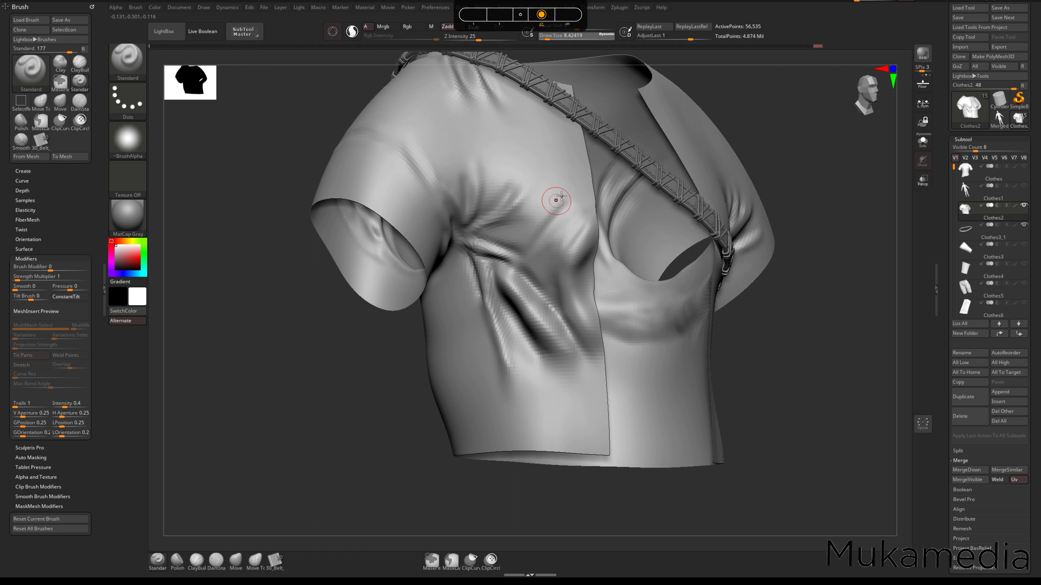
key(shift)
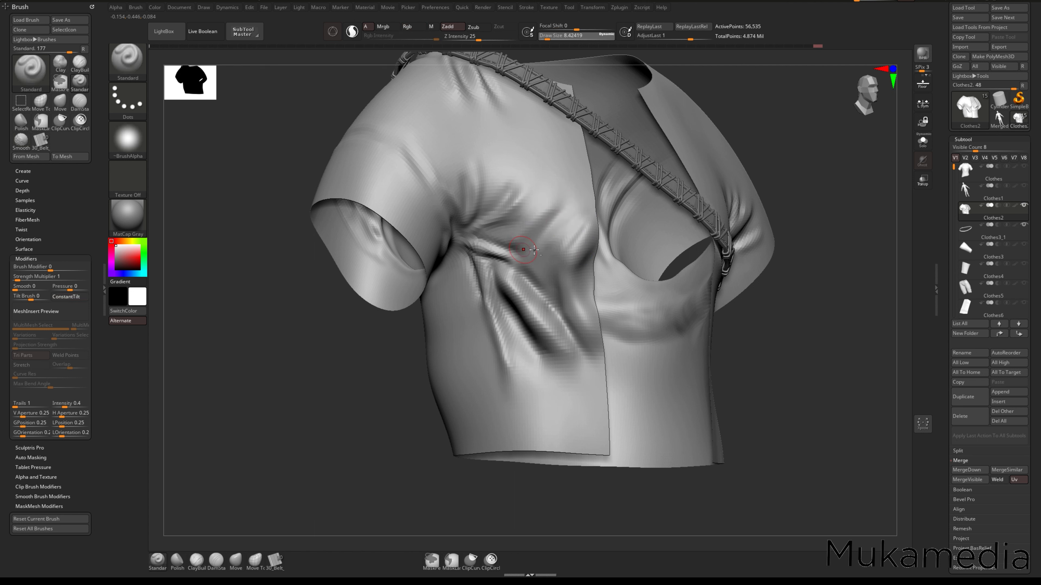
key(alt)
key(shift)
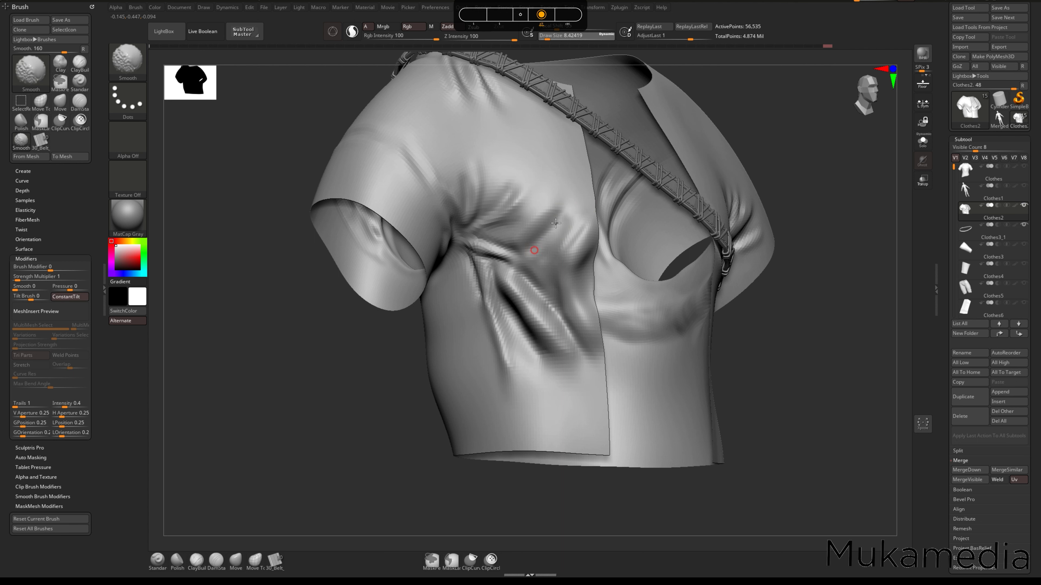
key(shift)
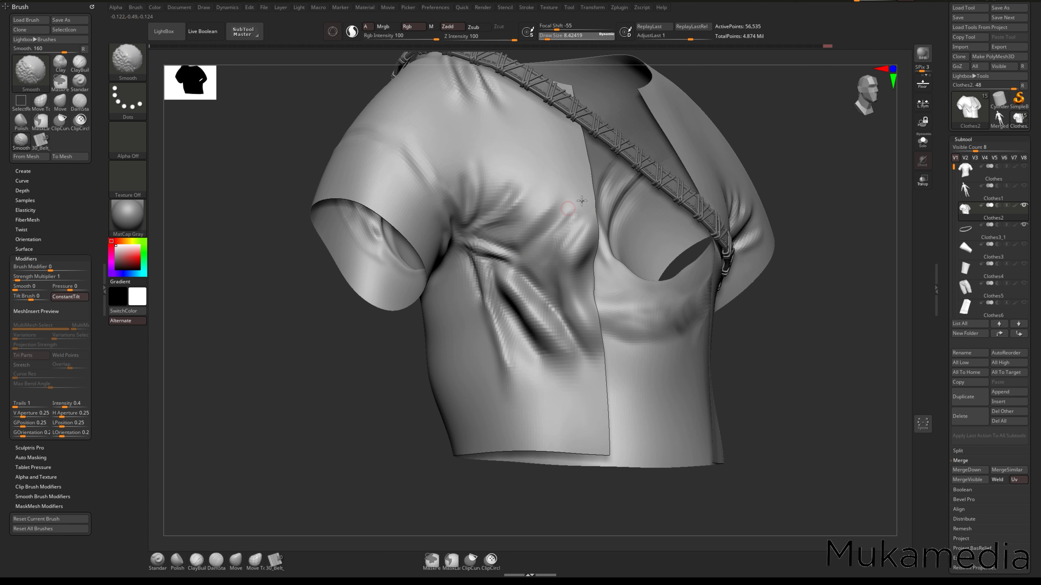
shift+drag(581, 200, 579, 205)
- Refine the chest crease above the broad diagonal fold and smooth the fold's surface toward the front edge
right_drag(578, 205, 611, 232)
drag(577, 243, 520, 242)
right_drag(521, 242, 540, 254)
shift+drag(523, 268, 525, 288)
shift+drag(524, 333, 541, 355)
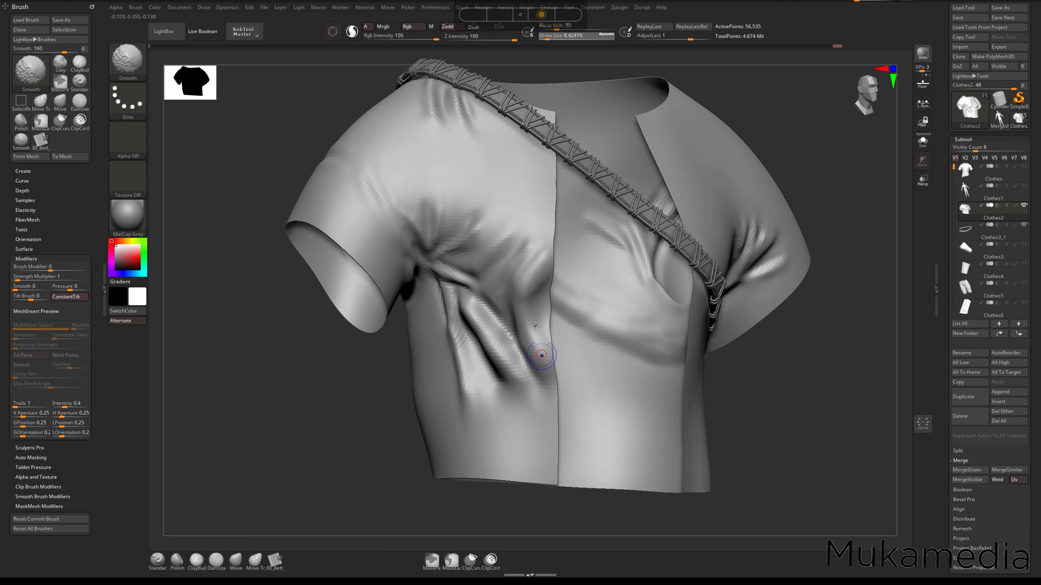
right_drag(542, 356, 598, 356)
shift+drag(520, 341, 514, 342)
- Smooth the lower end of the deep hollow in the broad diagonal fold to blend it into the vest
mouse_move(514, 342)
right_down()
mouse_move(486, 319)
mouse_move(509, 283)
right_up()
key(shift)
key(shift)
key(shift)
right_drag(508, 282, 487, 287)
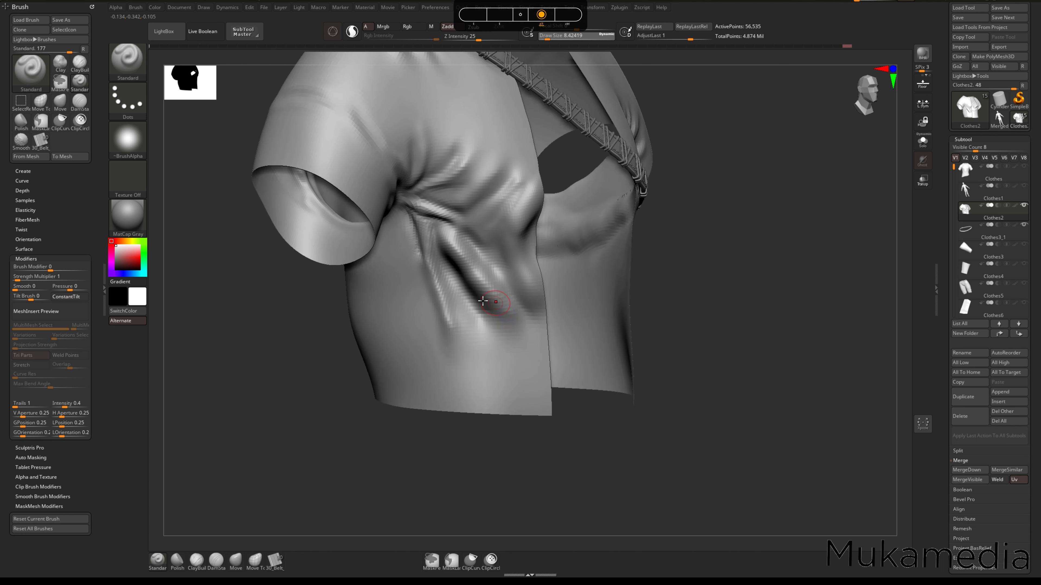
mouse_move(486, 300)
shift+mouse_down()
mouse_move(455, 249)
mouse_move(495, 300)
shift+mouse_up()
mouse_move(495, 300)
right_down()
mouse_move(541, 296)
mouse_move(460, 272)
mouse_move(410, 277)
mouse_move(513, 302)
mouse_move(547, 287)
right_up()
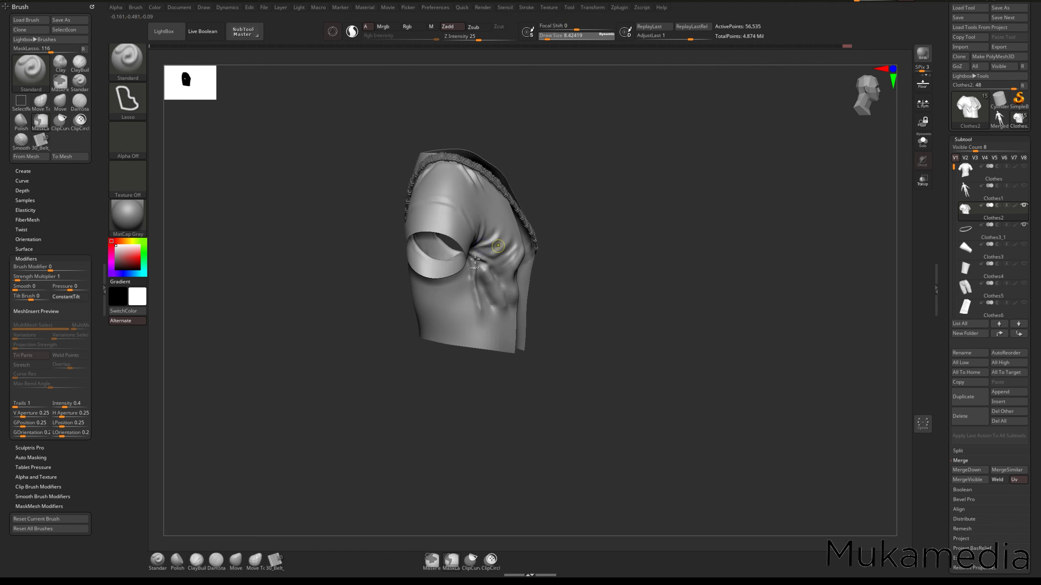
- Smooth the broad diagonal fold below the armpit on the vest's side
mouse_move(486, 250)
ctrl+right_down()
mouse_move(502, 279)
mouse_move(486, 275)
ctrl+right_up()
shift+drag(485, 275, 483, 271)
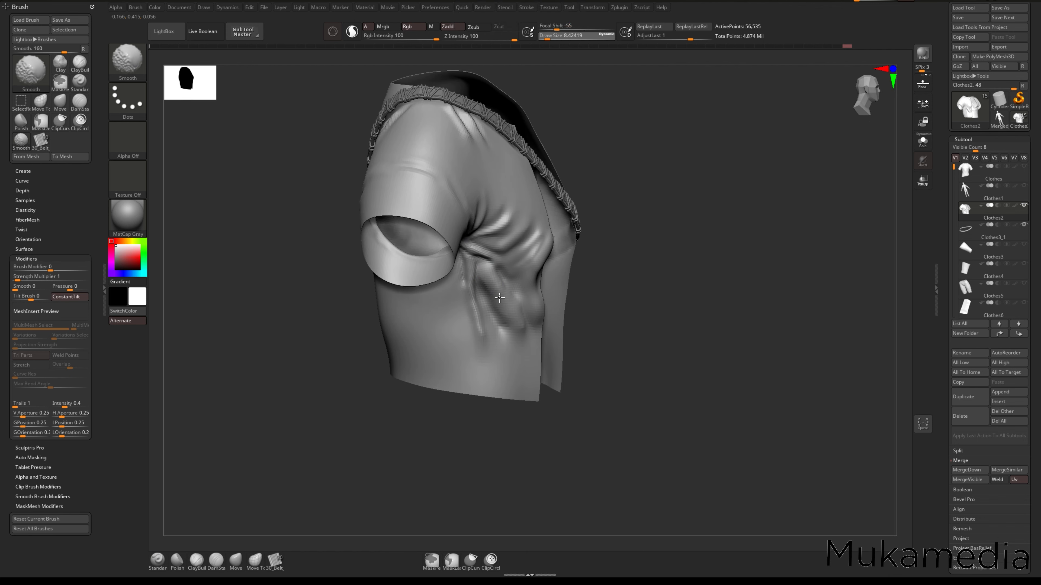
right_drag(499, 298, 490, 291)
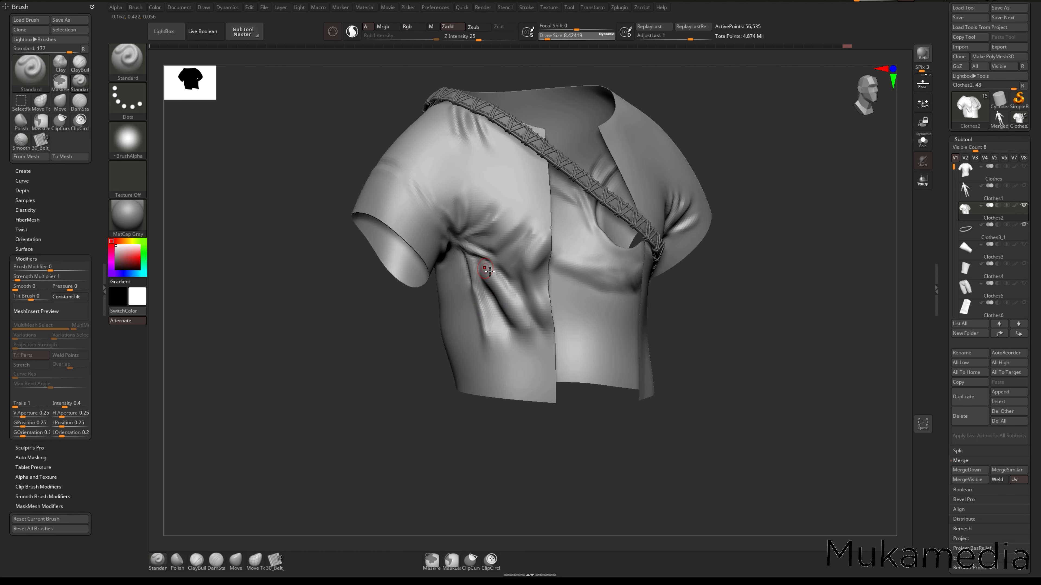
- Show all subtools to check the vest on the whole character, and isolate the vest with the laced strap
click(1023, 206)
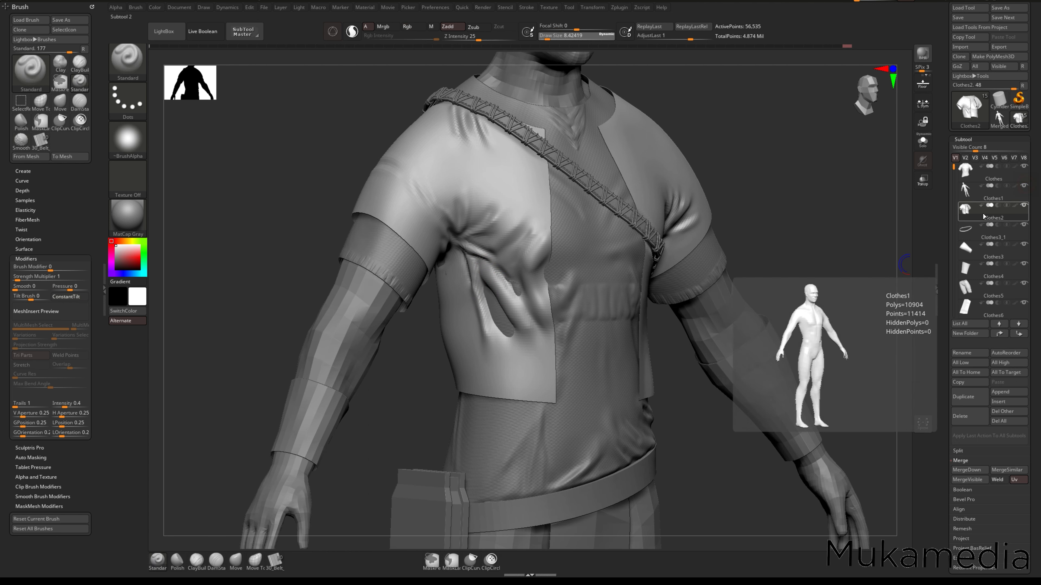
ctrl+right_drag(507, 363, 624, 319)
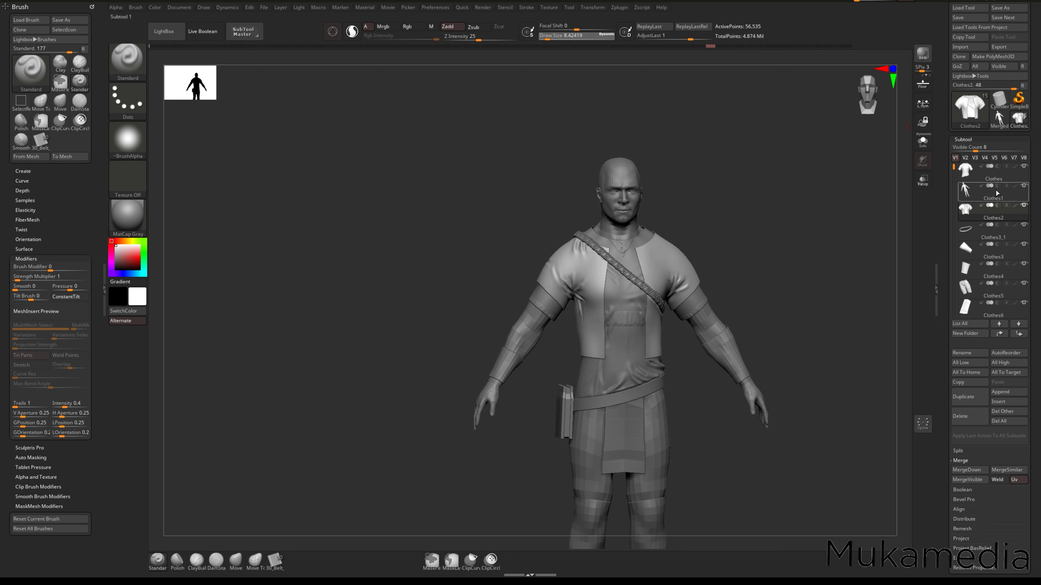
shift+click(1023, 205)
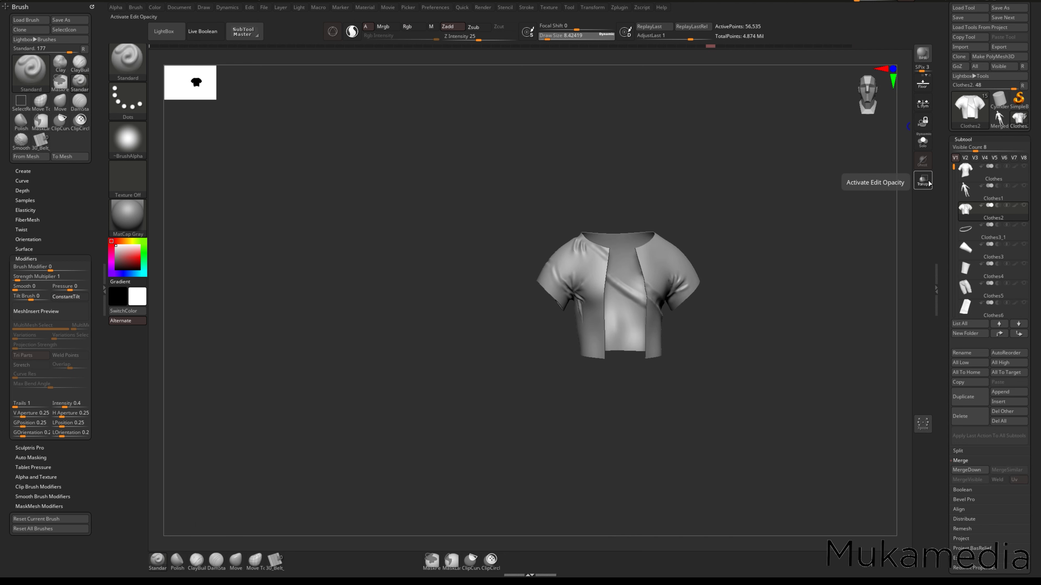
click(1024, 224)
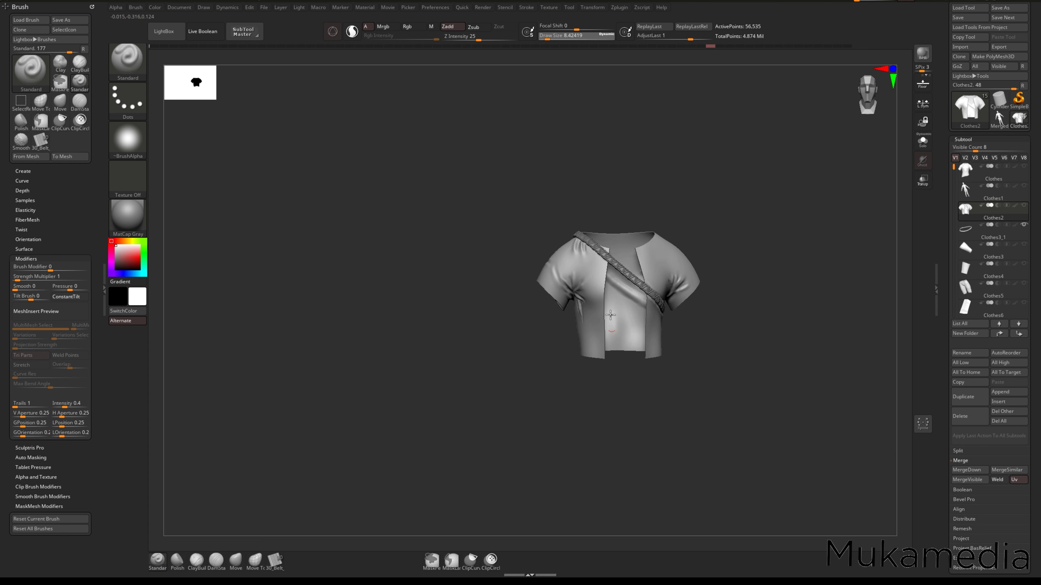
- Make the Clothes undershirt visible with the vest and strap, and place it below Clothes1 in the subtool order
ctrl+right_drag(611, 315, 586, 307)
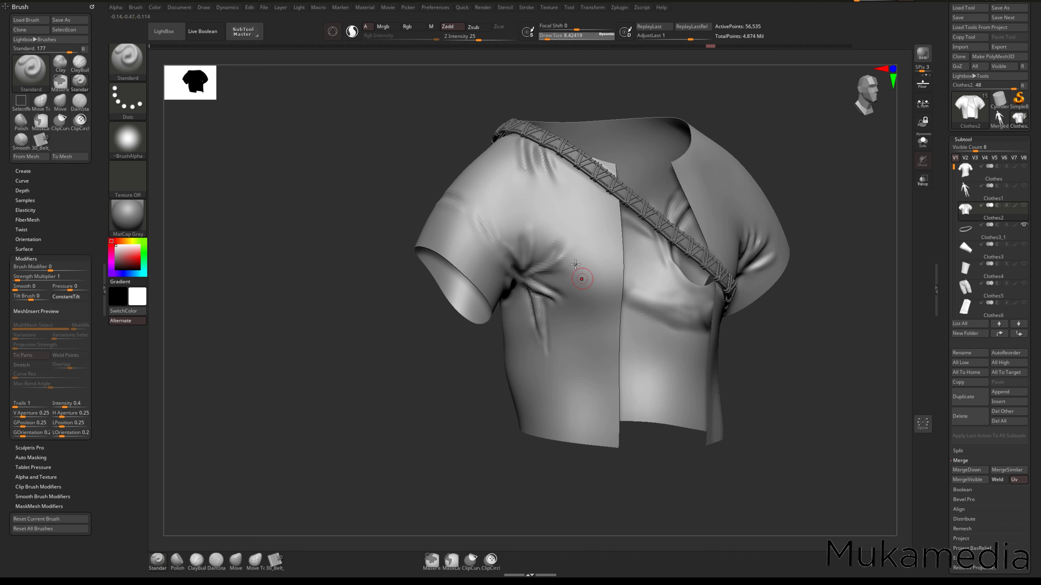
ctrl+right_drag(575, 265, 541, 309)
right_drag(588, 279, 622, 308)
mouse_move(991, 212)
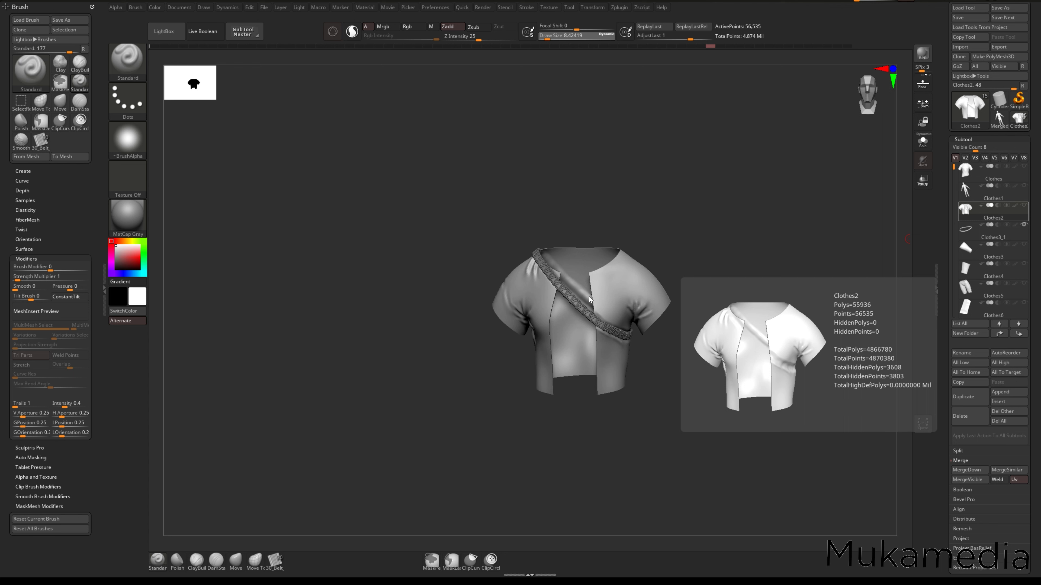
mouse_move(611, 316)
ctrl+right_down()
mouse_move(597, 335)
mouse_move(604, 328)
mouse_move(530, 272)
ctrl+right_up()
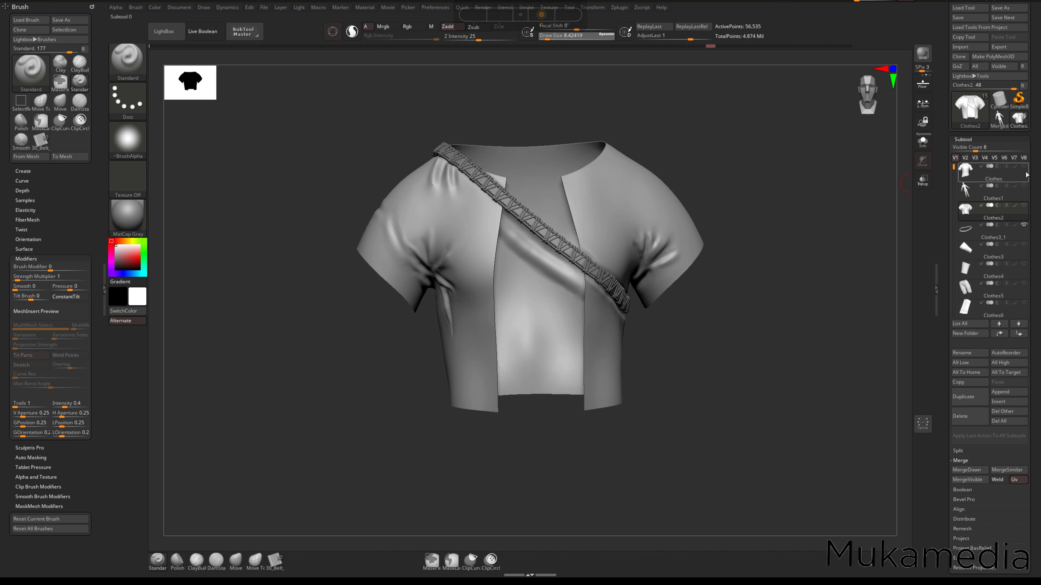
drag(1026, 175, 1023, 195)
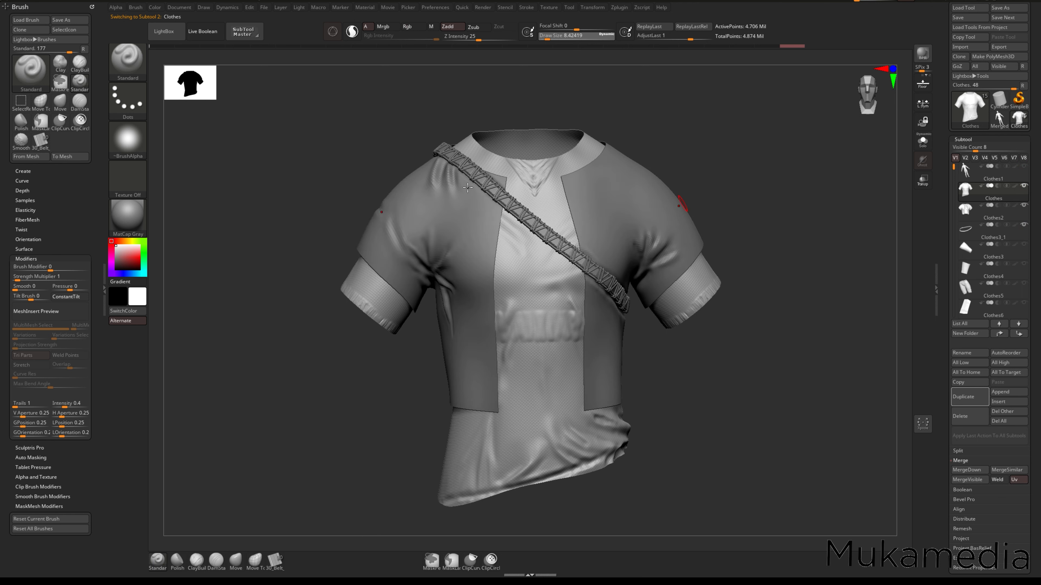
mouse_move(583, 343)
right_down()
mouse_move(500, 340)
mouse_move(585, 337)
mouse_move(607, 350)
right_up()
- Select the vest for sculpting and choose the Move brush with a draw size of about 34.8
alt+click(611, 356)
key(space)
key(space)
drag(606, 351, 619, 350)
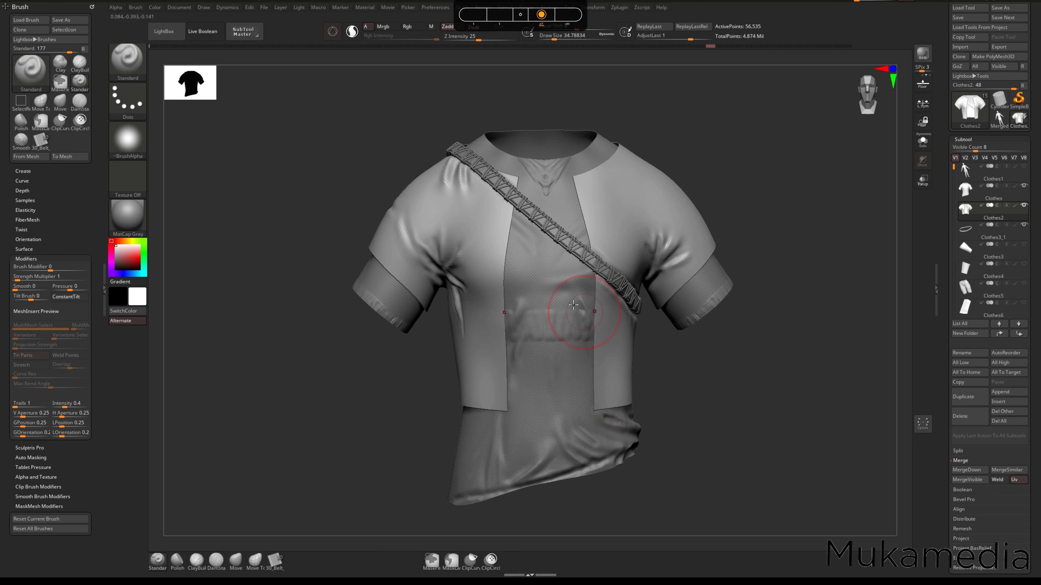
key(b)
key(m)
key(v)
- Accept discarding the newer undo history and adjust the vest's lower hem from the front around to the back
alt+drag(603, 396, 604, 400)
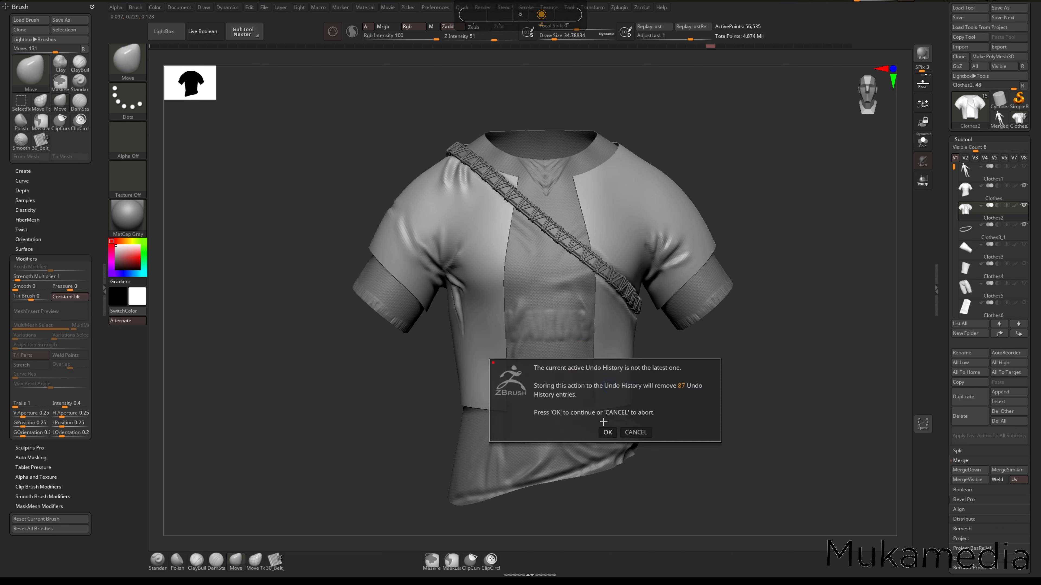
click(608, 433)
right_drag(601, 363, 678, 371)
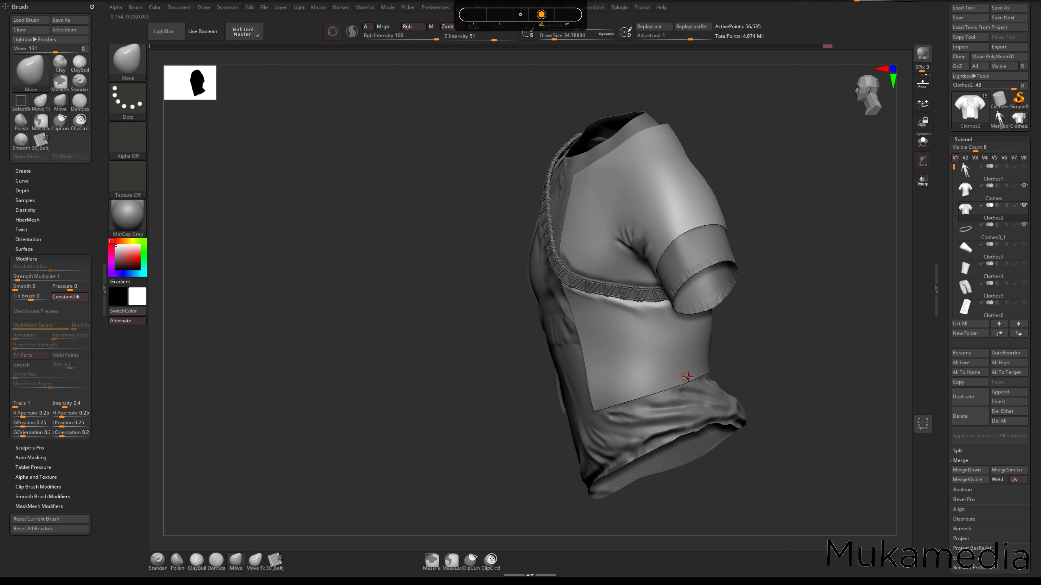
right_drag(755, 361, 734, 359)
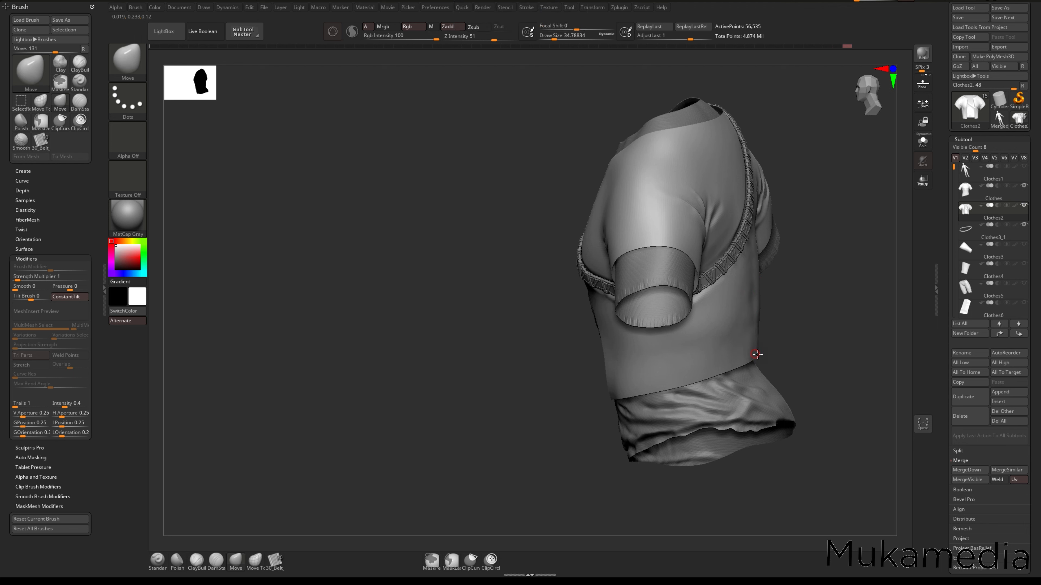
right_drag(756, 354, 715, 382)
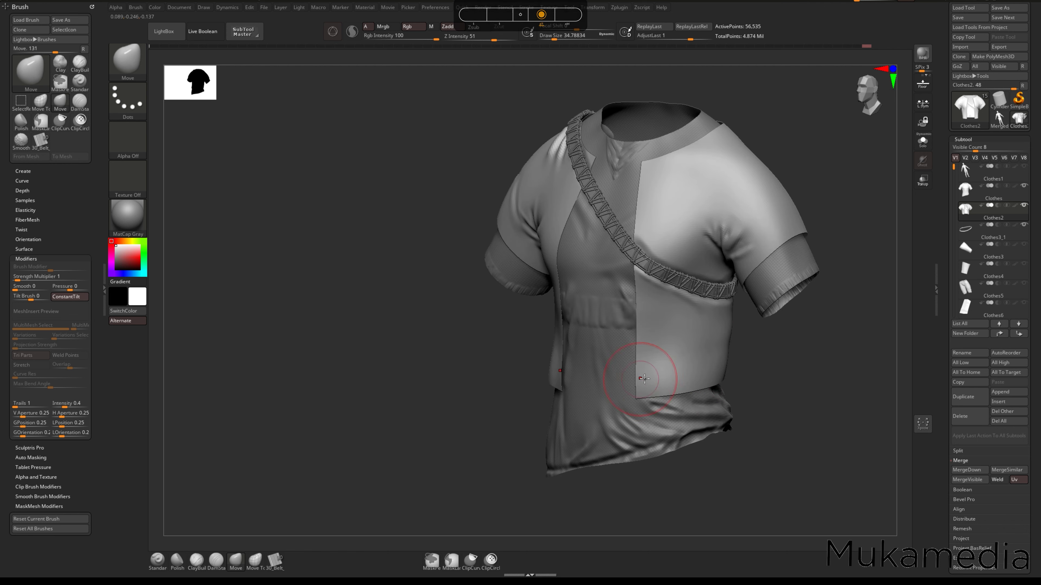
right_drag(628, 368, 662, 365)
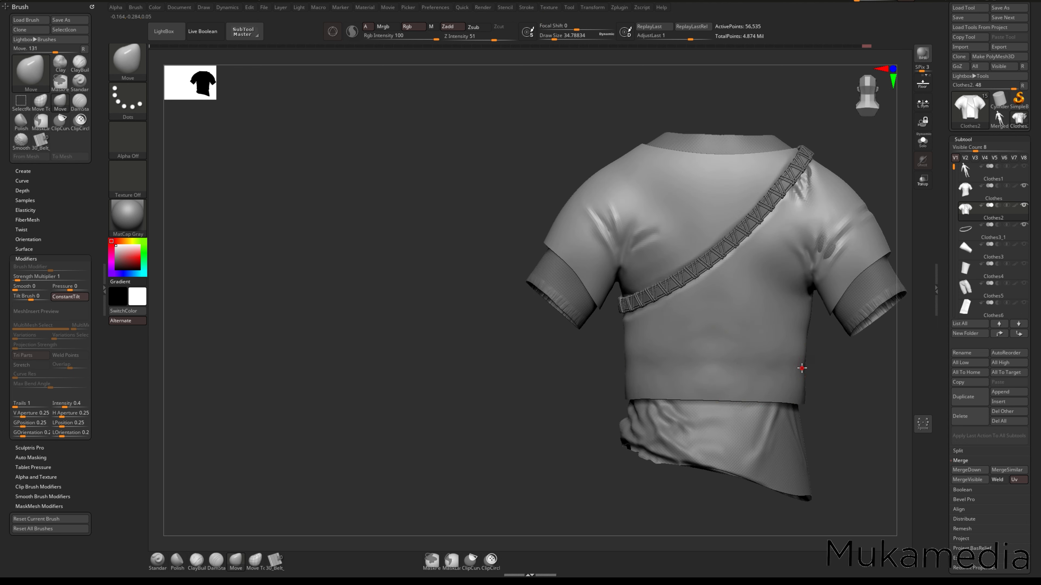
key(shift)
drag(756, 402, 720, 403)
- Nudge the folds at the back of the vest's armpit, and inspect the strap's fit over the shoulder
alt+right_drag(816, 266, 772, 333)
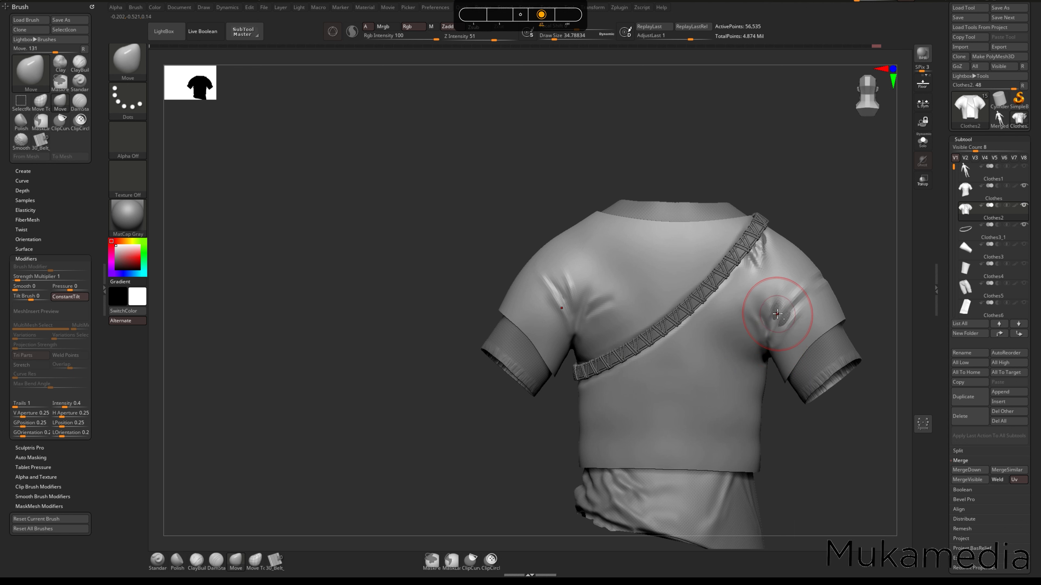
drag(780, 309, 781, 316)
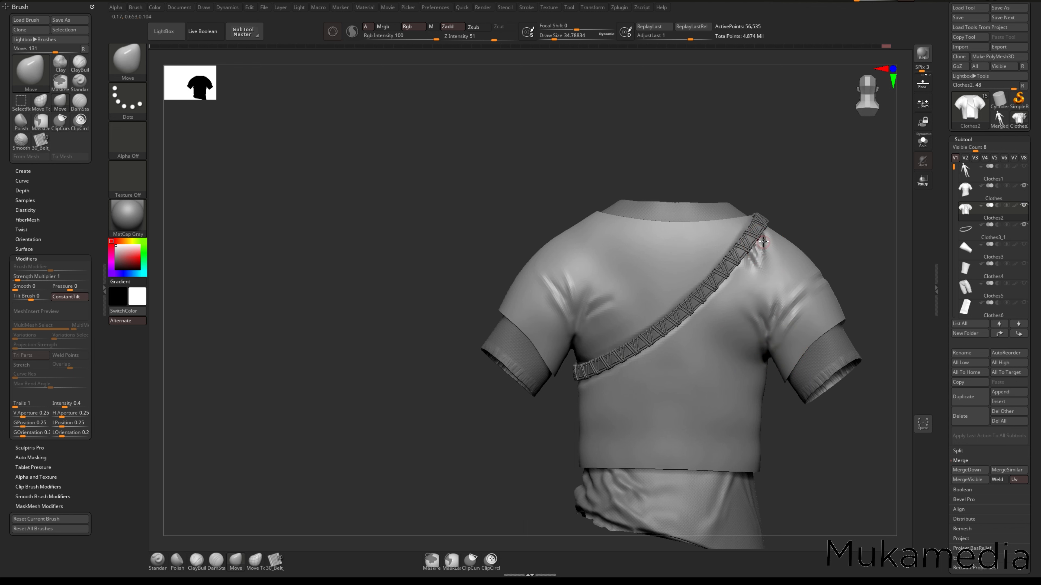
mouse_move(755, 313)
right_down()
mouse_move(714, 357)
mouse_move(697, 326)
mouse_move(671, 369)
mouse_move(687, 365)
mouse_move(668, 343)
mouse_move(672, 355)
mouse_move(649, 292)
mouse_move(637, 290)
mouse_move(697, 327)
mouse_move(634, 367)
right_up()
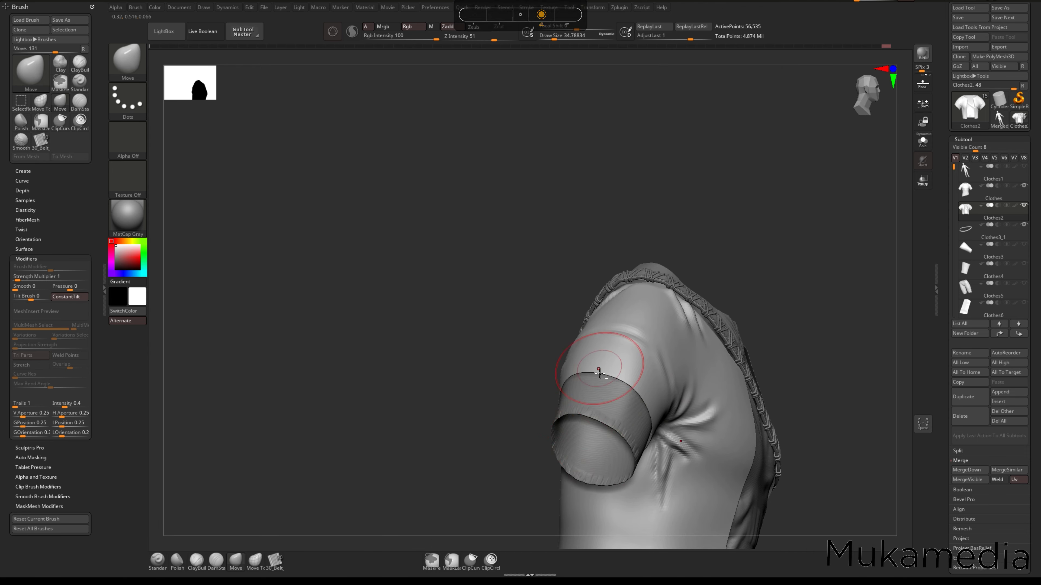
alt+click(577, 348)
right_drag(577, 347, 672, 312)
right_drag(672, 312, 586, 351)
alt+click(679, 408)
mouse_move(678, 408)
right_down()
mouse_move(683, 310)
mouse_move(649, 342)
mouse_move(643, 291)
mouse_move(607, 391)
mouse_move(532, 414)
mouse_move(570, 397)
mouse_move(555, 386)
mouse_move(548, 392)
mouse_move(666, 355)
mouse_move(658, 472)
mouse_move(492, 434)
mouse_move(506, 413)
right_up()
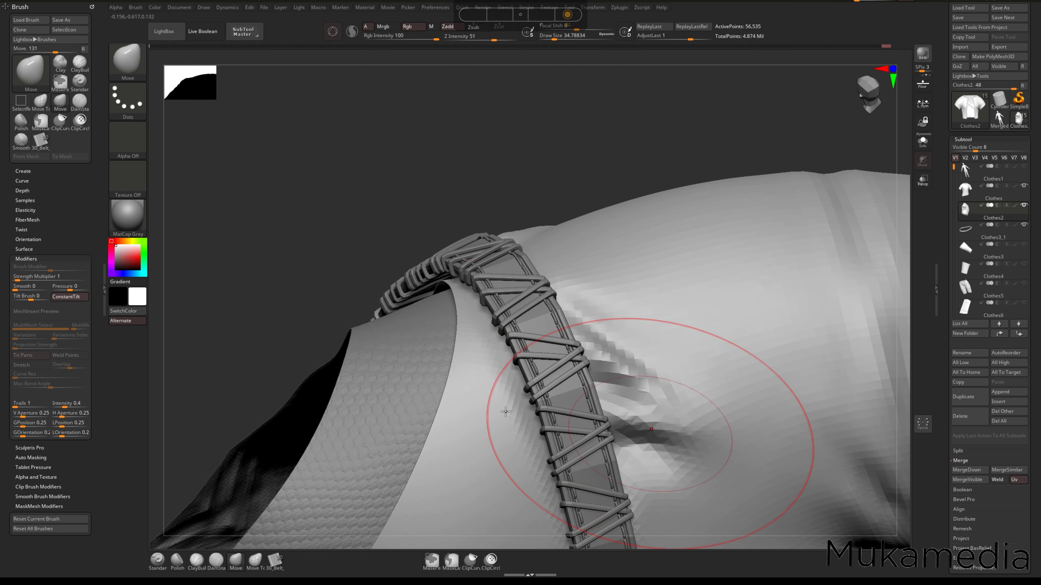
alt+click(604, 407)
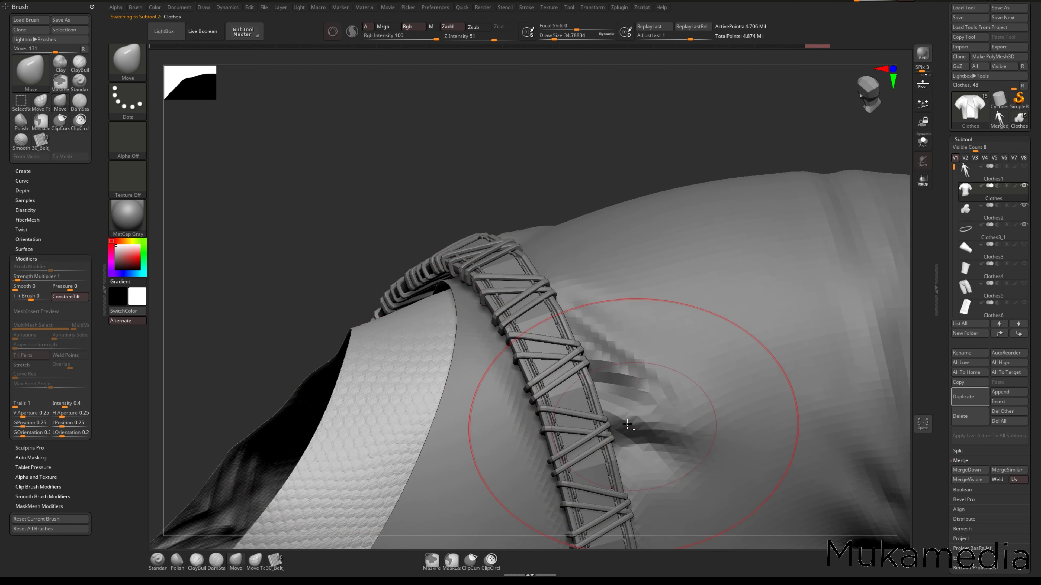
right_drag(631, 381, 651, 529)
alt+click(657, 380)
mouse_move(677, 360)
right_down()
mouse_move(825, 256)
mouse_move(674, 349)
mouse_move(600, 295)
mouse_move(618, 317)
mouse_move(617, 302)
mouse_move(747, 316)
right_up()
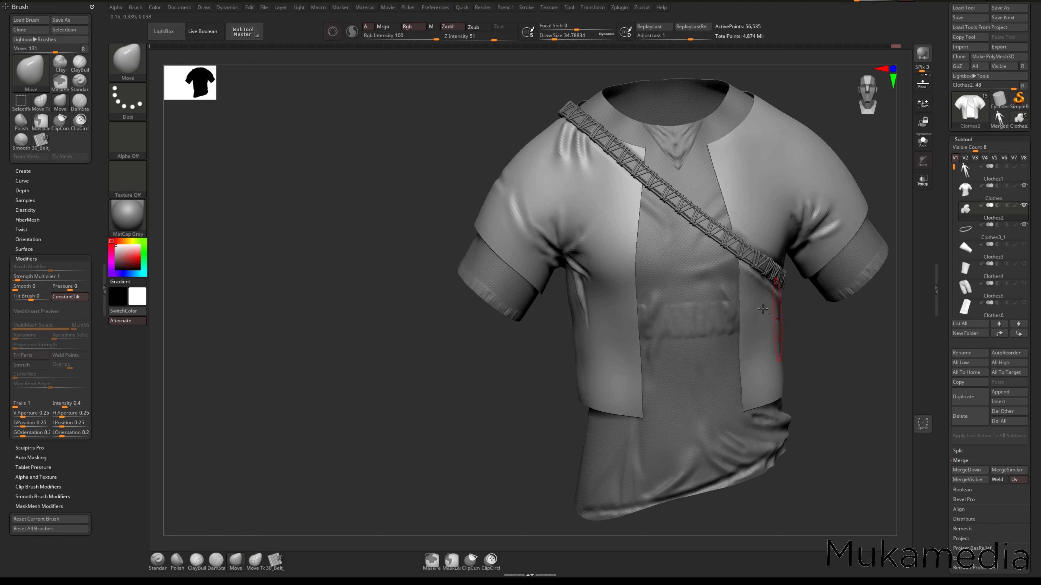
- Adjust the vest's lower front corner with the Move brush and check both front panels from the sides
right_drag(760, 297, 761, 414)
drag(759, 416, 758, 418)
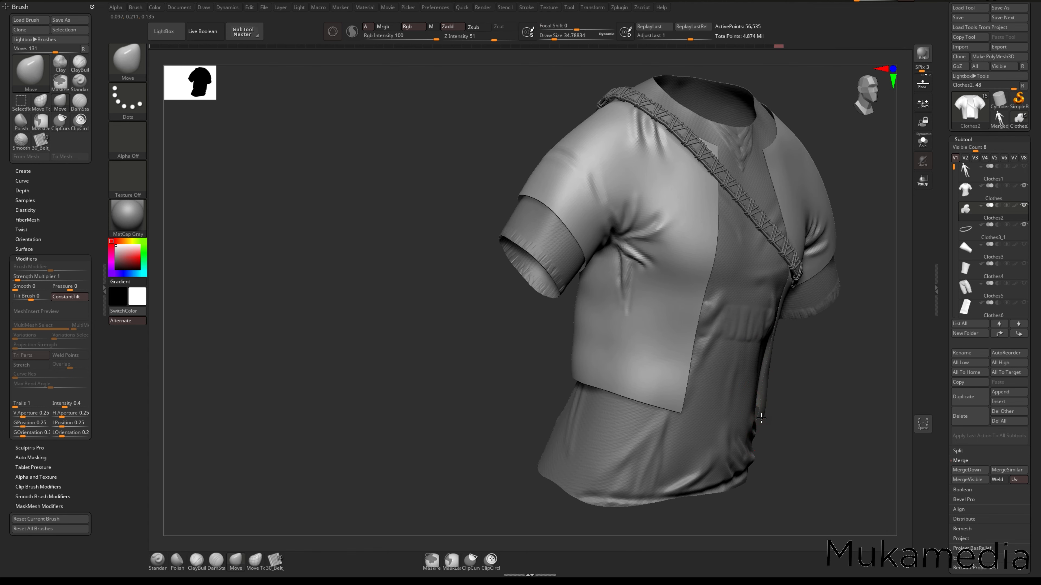
right_drag(788, 399, 735, 396)
mouse_move(596, 394)
right_down()
mouse_move(574, 393)
mouse_move(600, 411)
right_up()
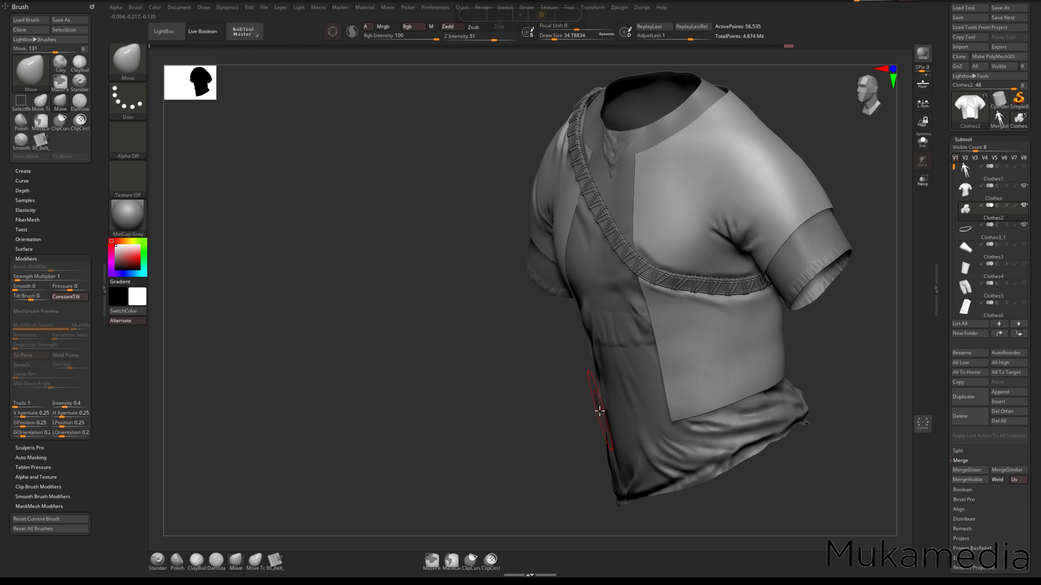
right_drag(590, 367, 594, 370)
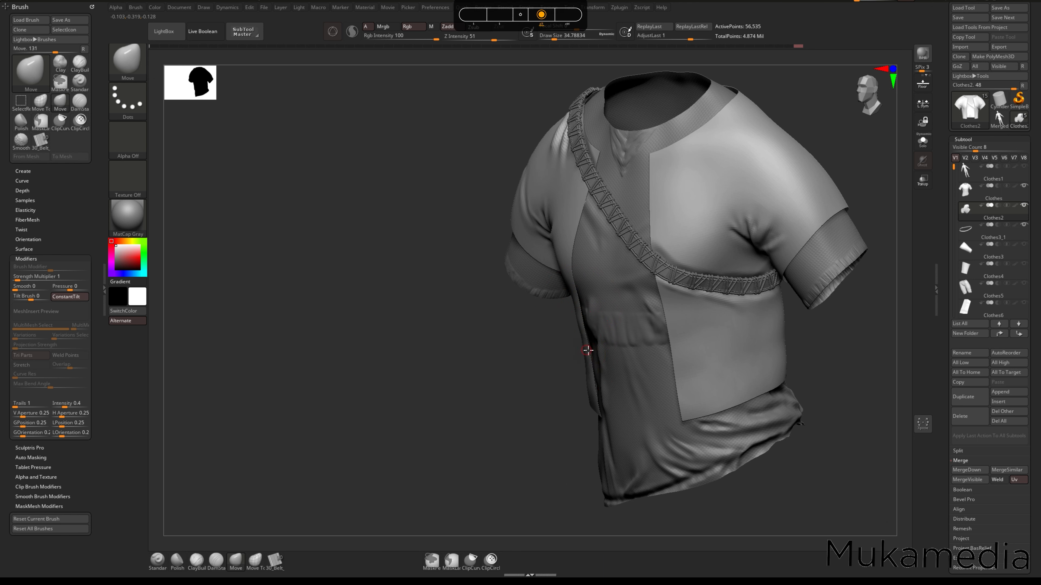
right_drag(589, 351, 611, 370)
- Set the draw size to about 32.7 and reshape the vest's sleeve hem where it overlaps the undershirt sleeve
alt+right_drag(586, 313, 602, 392)
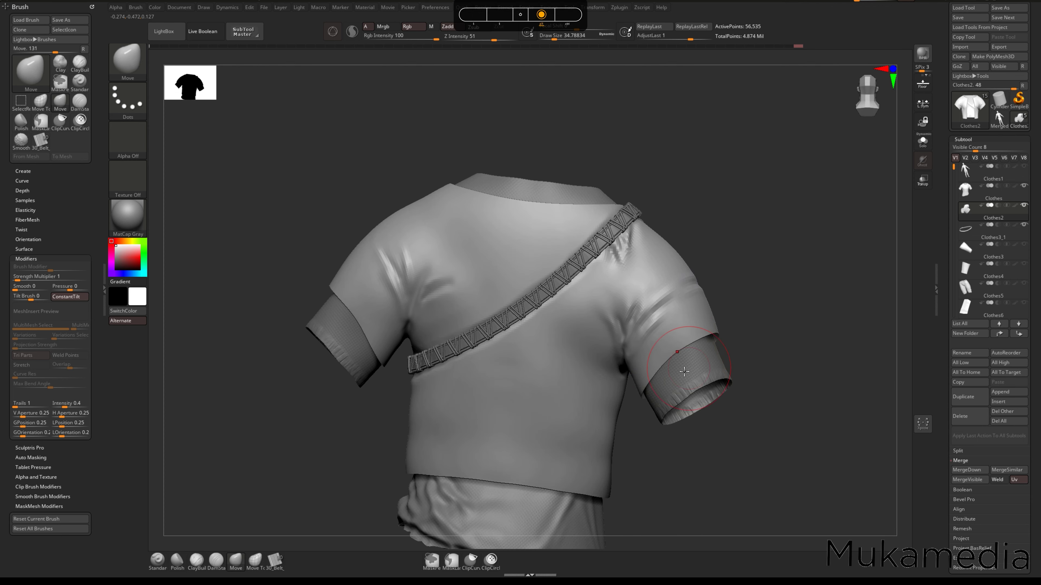
right_drag(659, 342, 689, 344)
right_click(665, 359)
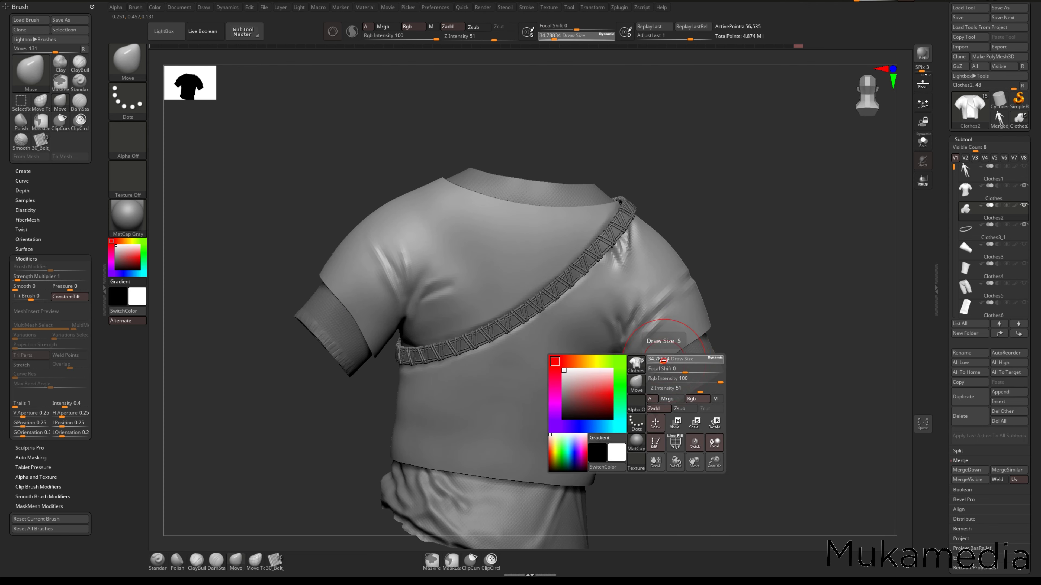
drag(664, 361, 661, 362)
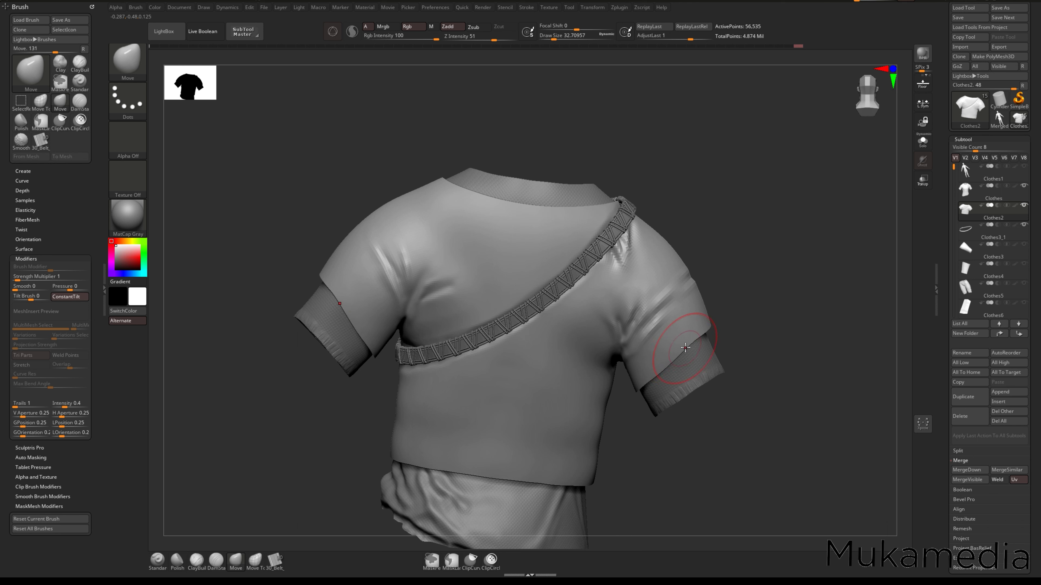
drag(703, 344, 701, 339)
mouse_move(780, 306)
mouse_down()
mouse_move(690, 346)
mouse_move(738, 306)
mouse_move(721, 326)
mouse_move(796, 310)
mouse_move(806, 321)
mouse_move(762, 306)
mouse_up()
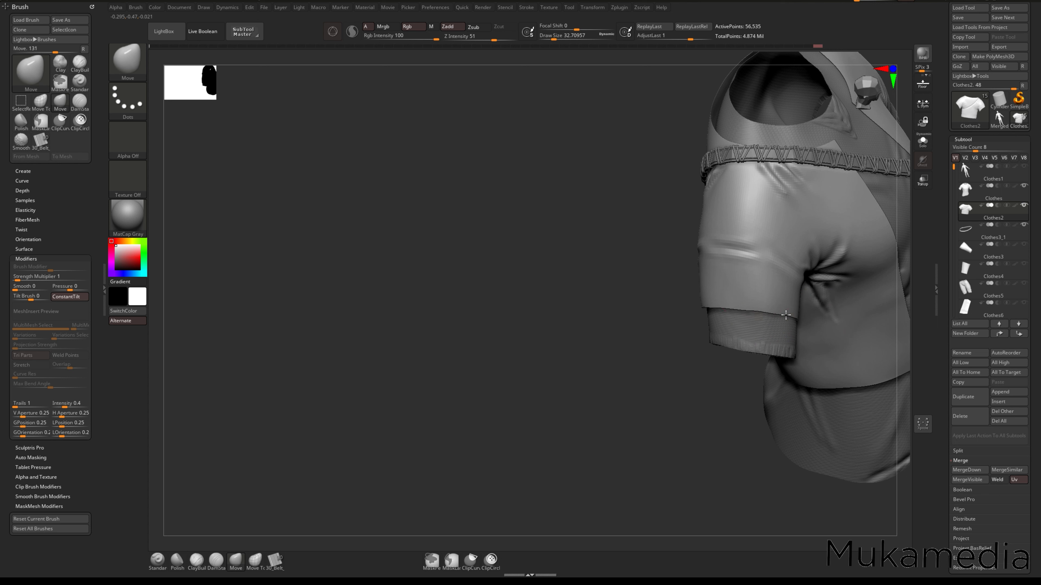
mouse_move(785, 315)
right_down()
mouse_move(739, 325)
mouse_move(734, 311)
mouse_move(771, 311)
right_up()
ctrl+right_drag(771, 311, 673, 309)
alt+right_drag(771, 347, 576, 351)
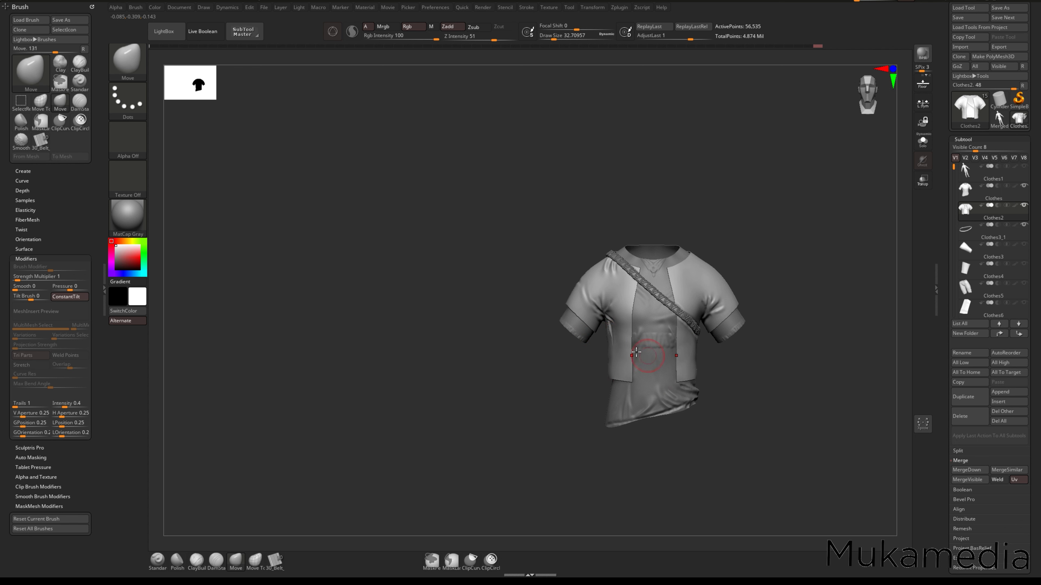
- Save the tool as Clothes1 in the Indiana folder, and save it again over the same file
key(ctrl+s)
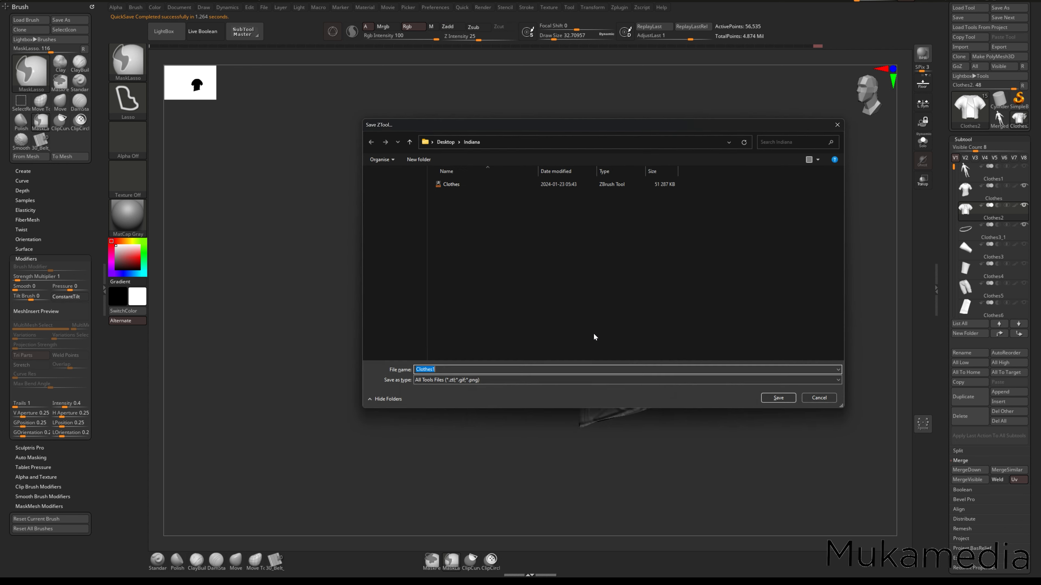
key(Return)
key(ctrl+s)
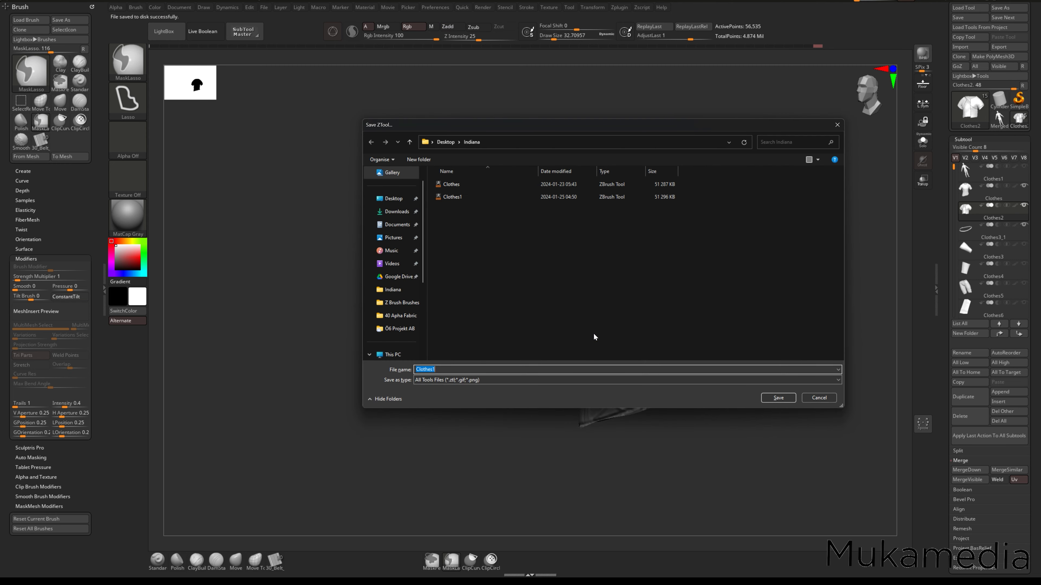
key(Return)
key(y)
drag(833, 247, 758, 263)
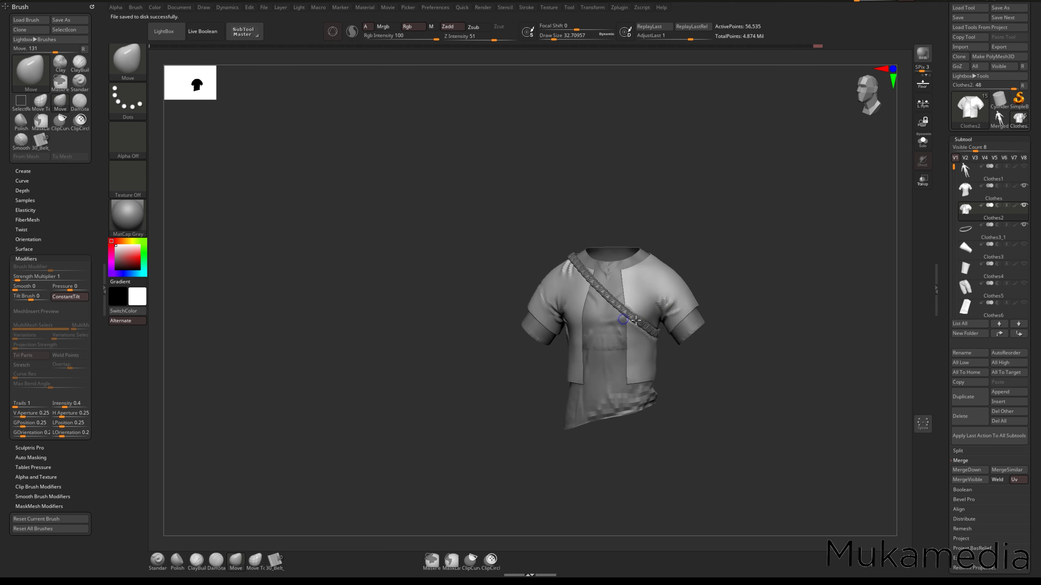
mouse_move(635, 320)
shift+right_down()
mouse_move(632, 302)
mouse_move(617, 301)
shift+right_up()
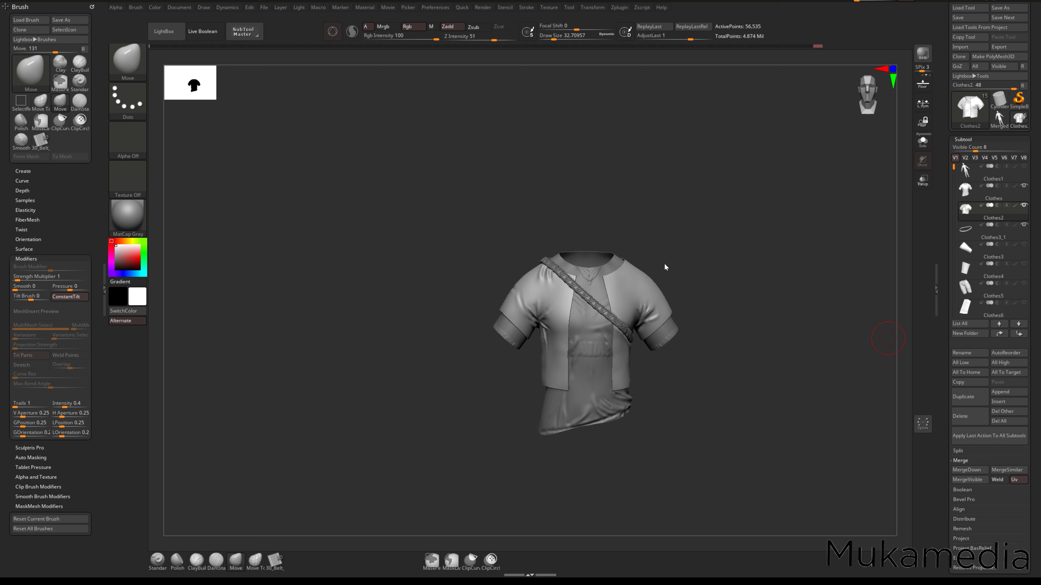
ctrl+right_drag(620, 281, 624, 306)
mouse_move(992, 262)
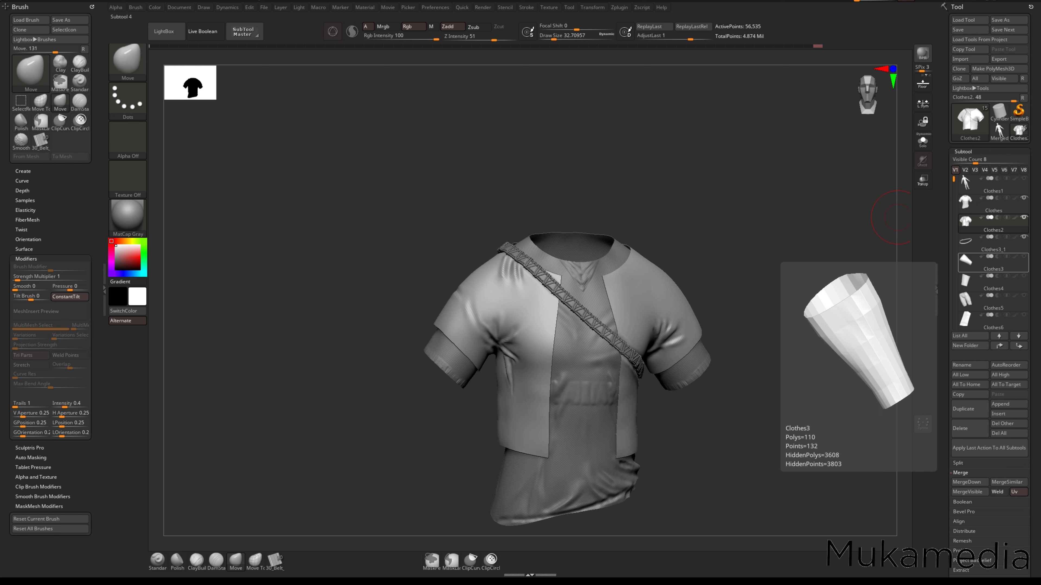
- Set the draw size to about 11.7 and subdivide the vest mesh twice
right_drag(567, 240, 509, 204)
right_drag(662, 279, 673, 305)
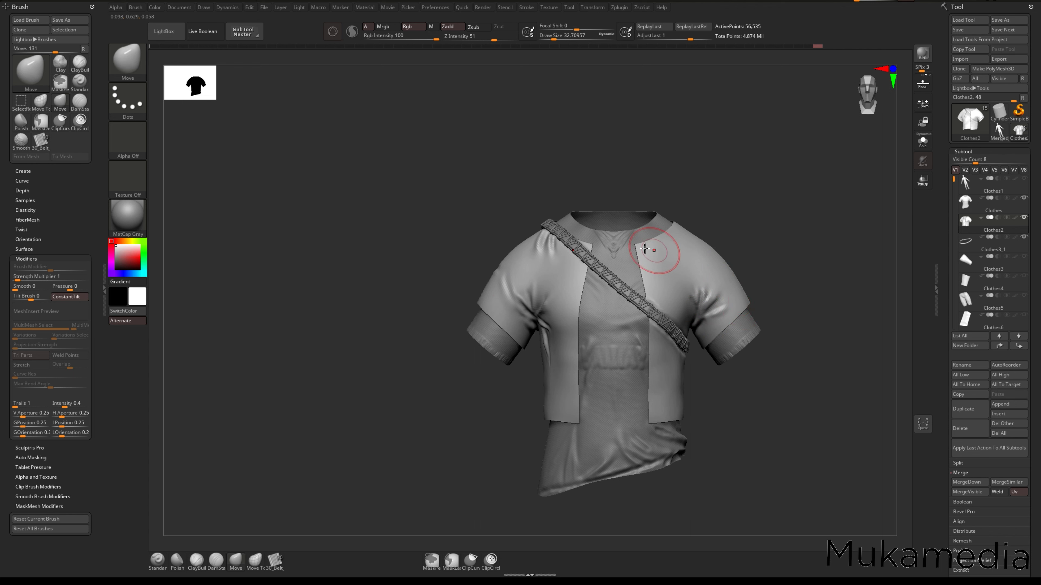
right_drag(655, 264, 653, 266)
drag(653, 268, 650, 268)
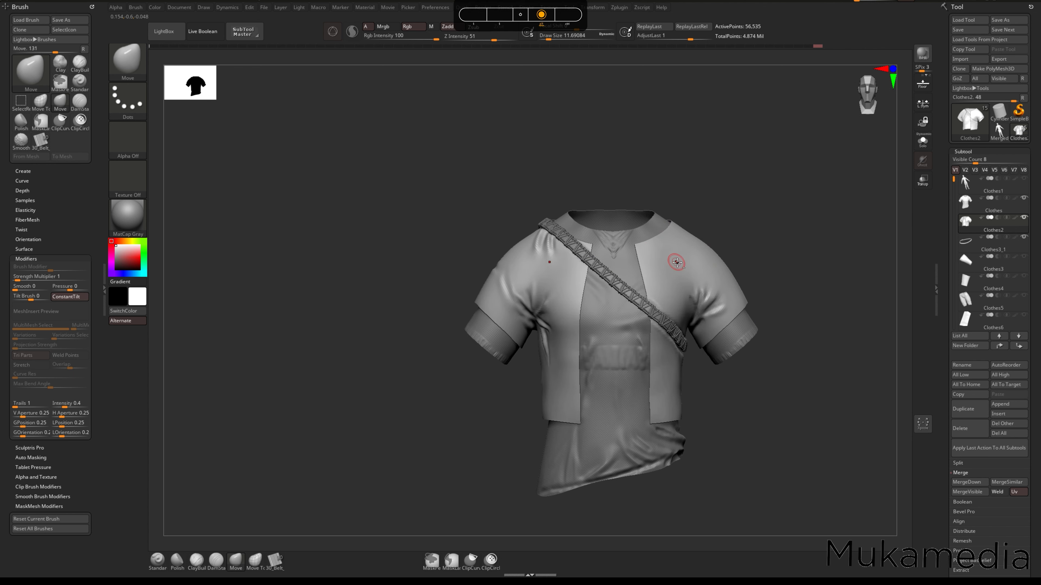
alt+right_drag(674, 264, 638, 266)
key(ctrl+d)
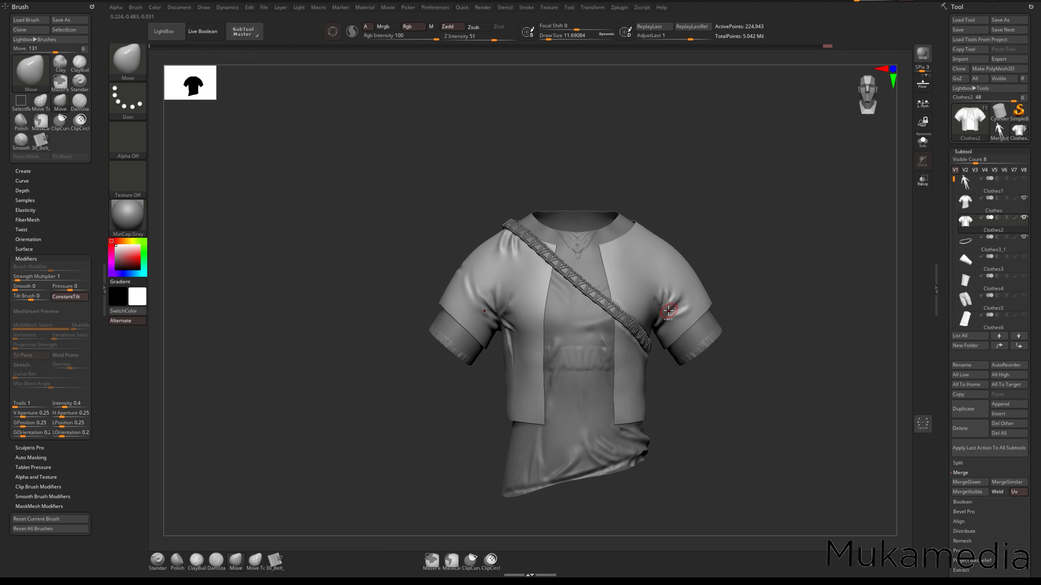
key(ctrl+d)
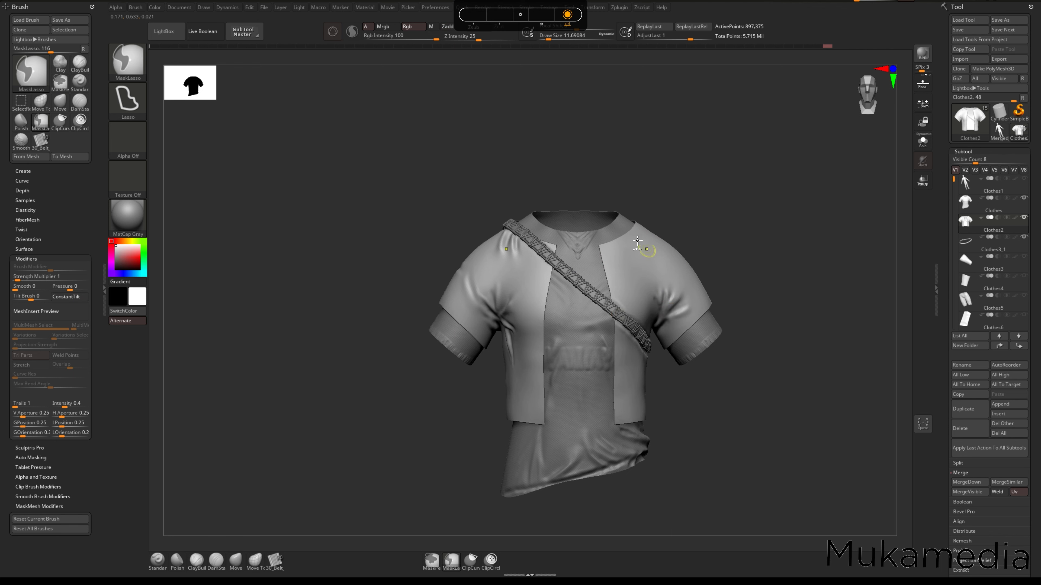
- Try painting a symmetrical freehand MaskPen stripe from the vest's front neckline across the shoulder and down the sleeve
ctrl+right_drag(646, 246, 654, 289)
alt+right_drag(655, 288, 592, 287)
key(ctrl)
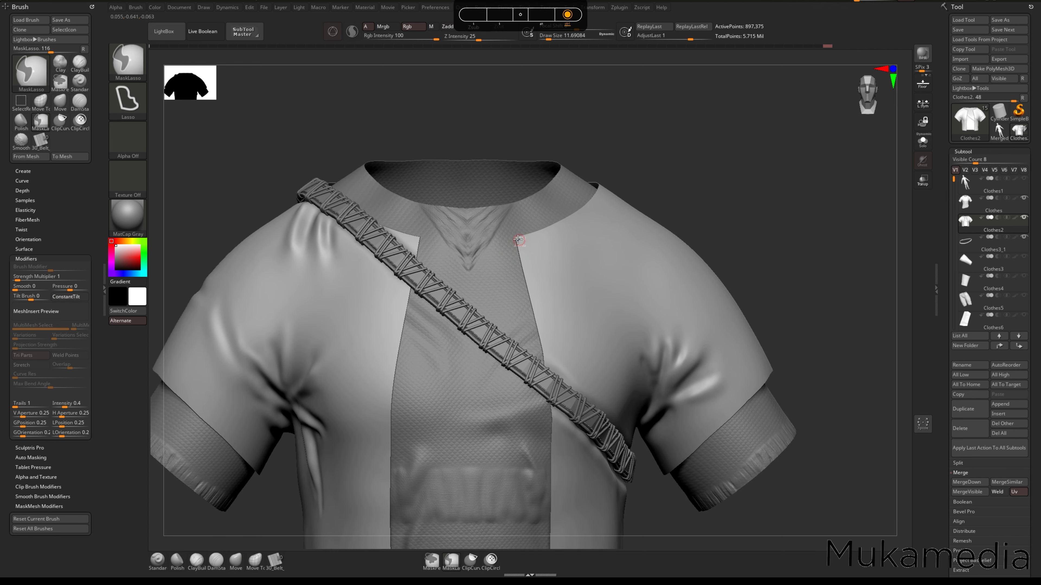
ctrl+drag(573, 254, 577, 257)
key(ctrl+1)
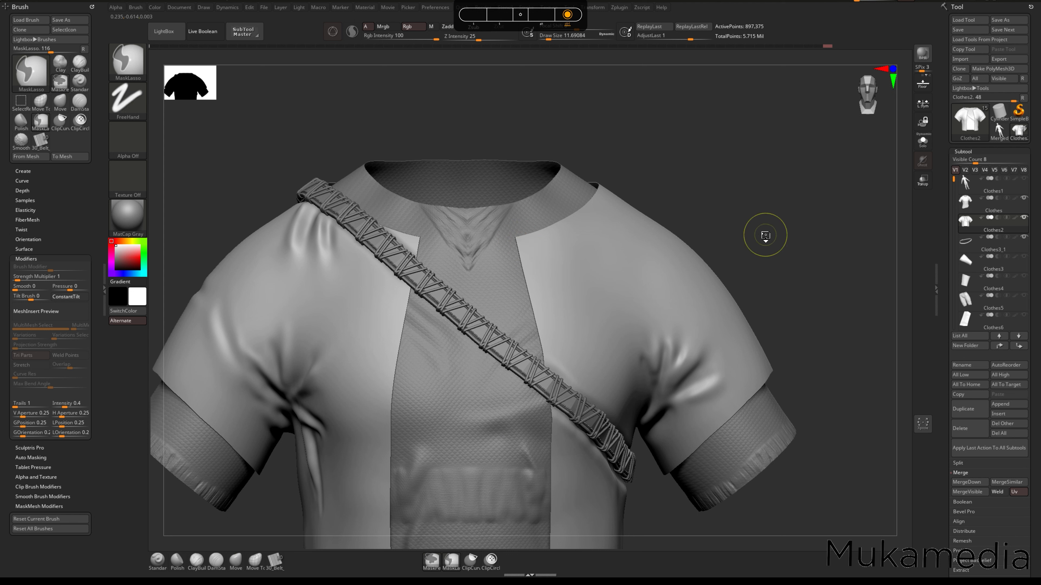
mouse_move(514, 240)
ctrl+mouse_down()
mouse_move(656, 287)
mouse_move(702, 326)
ctrl+mouse_up()
key(ctrl+z)
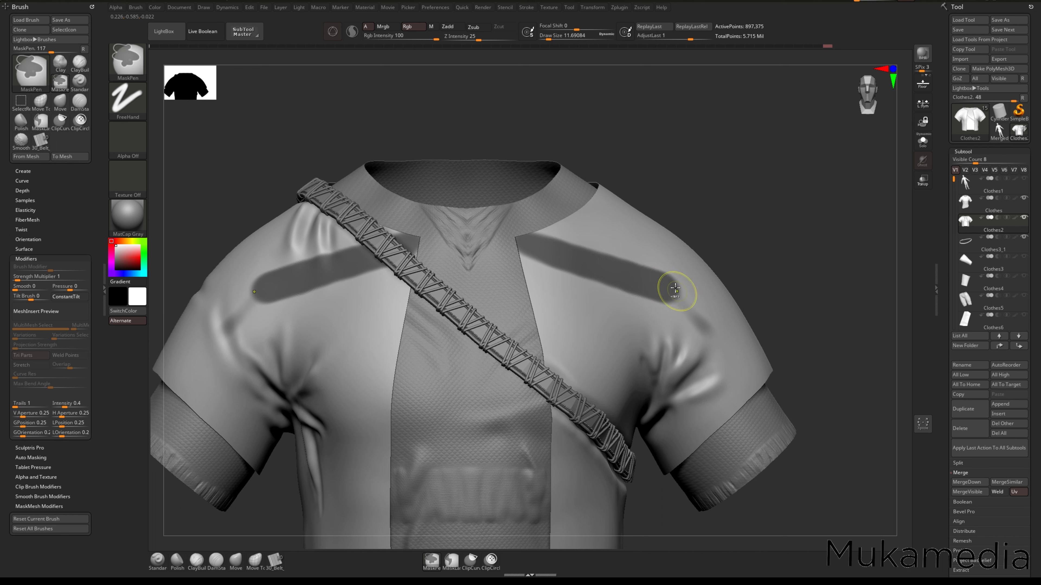
ctrl+drag(672, 291, 755, 390)
mouse_move(699, 327)
ctrl+right_down()
mouse_move(586, 341)
mouse_move(551, 310)
mouse_move(566, 305)
mouse_move(544, 320)
mouse_move(396, 246)
mouse_move(551, 253)
mouse_move(643, 284)
ctrl+right_up()
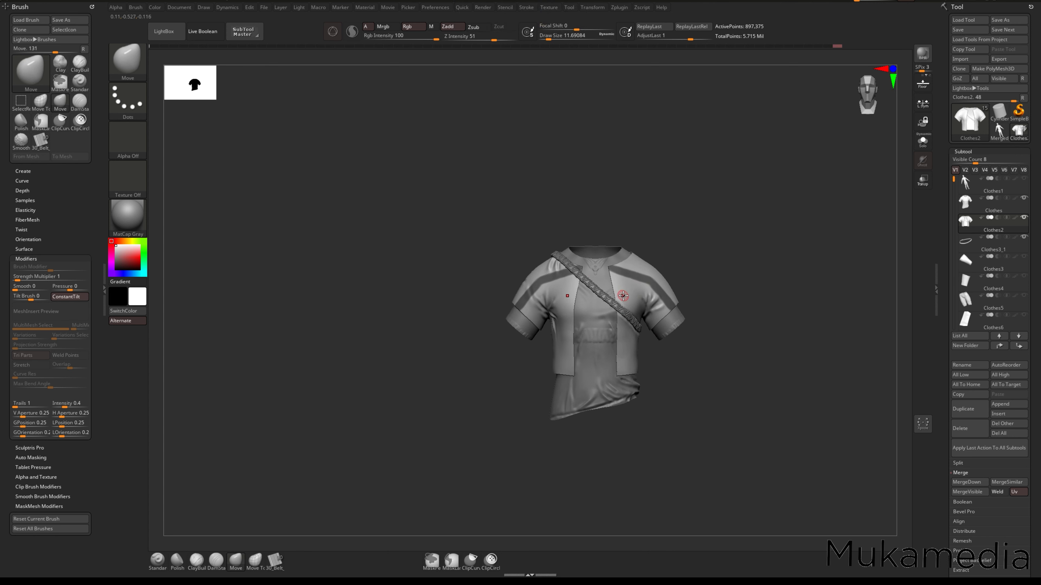
- Clear the mask and paint a new symmetrical stripe from the vest's collar over the front shoulder to the sleeve hem
key(ctrl)
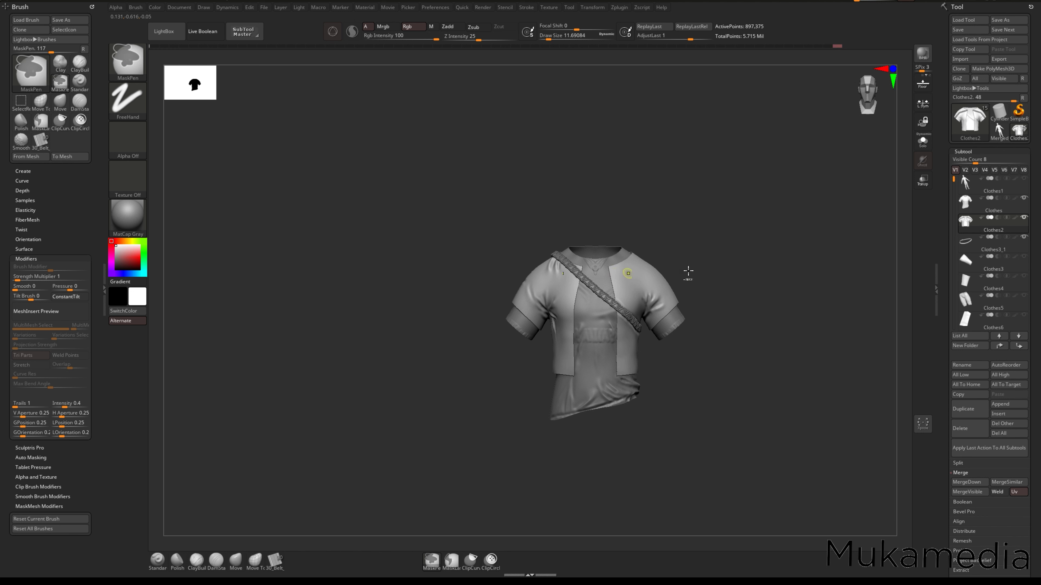
key(ctrl)
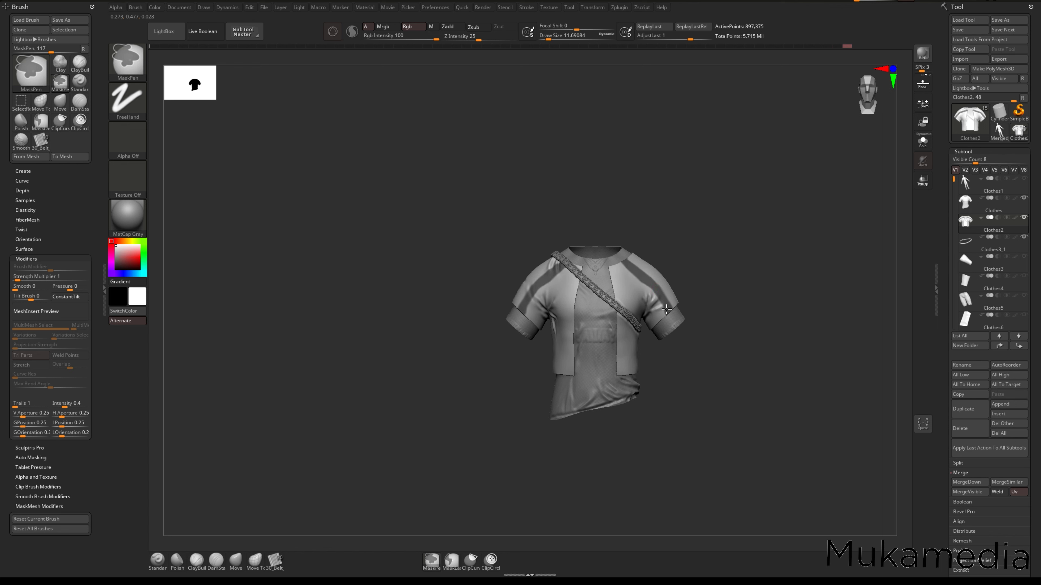
key(ctrl)
ctrl+right_drag(684, 291, 635, 287)
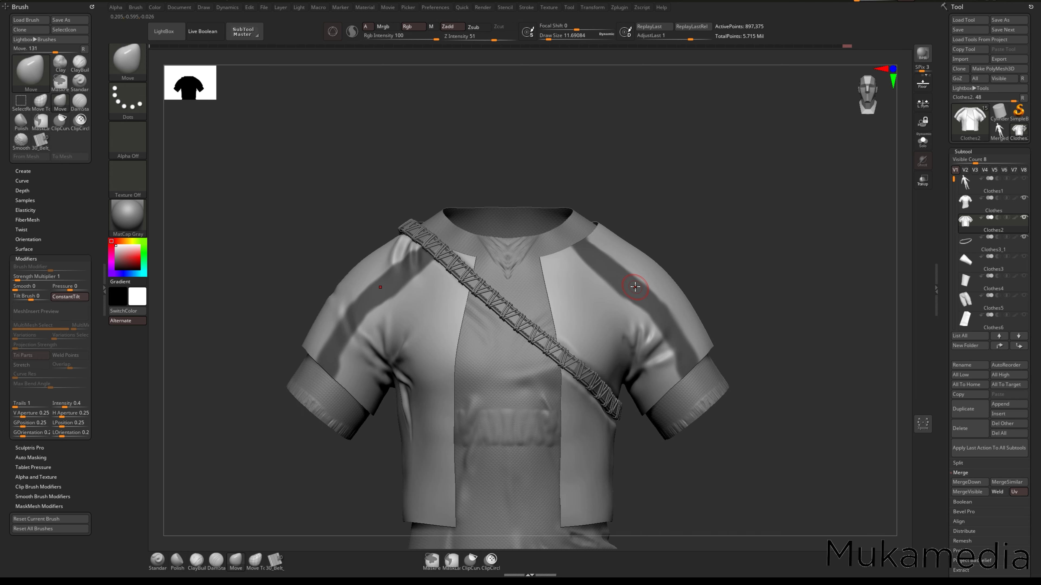
- Trim the outer edge of the shoulder mask stripe down to the sleeve hem with the MaskLasso brush
key(ctrl)
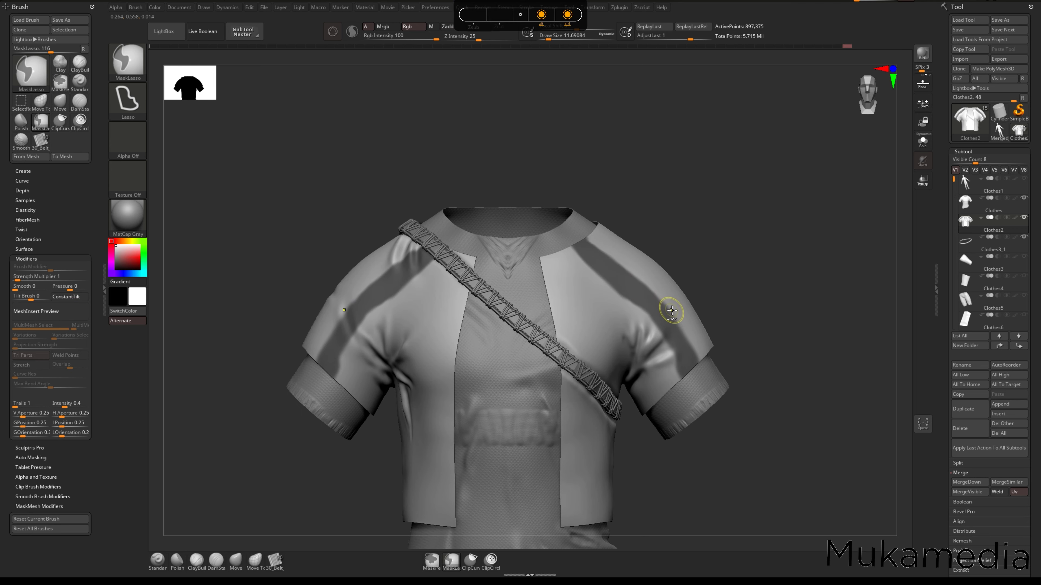
ctrl+alt+drag(684, 315, 535, 188)
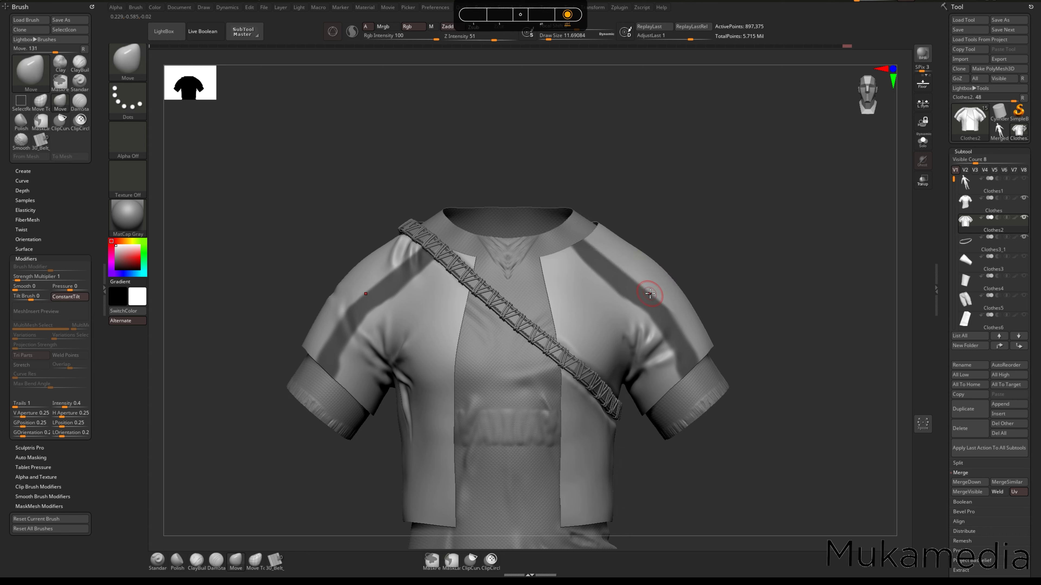
mouse_move(652, 296)
right_down()
mouse_move(636, 328)
mouse_move(767, 283)
mouse_move(790, 263)
right_up()
alt+right_drag(678, 283, 680, 246)
mouse_move(650, 250)
ctrl+alt+mouse_down()
mouse_move(755, 336)
mouse_move(722, 353)
mouse_move(730, 364)
ctrl+alt+mouse_up()
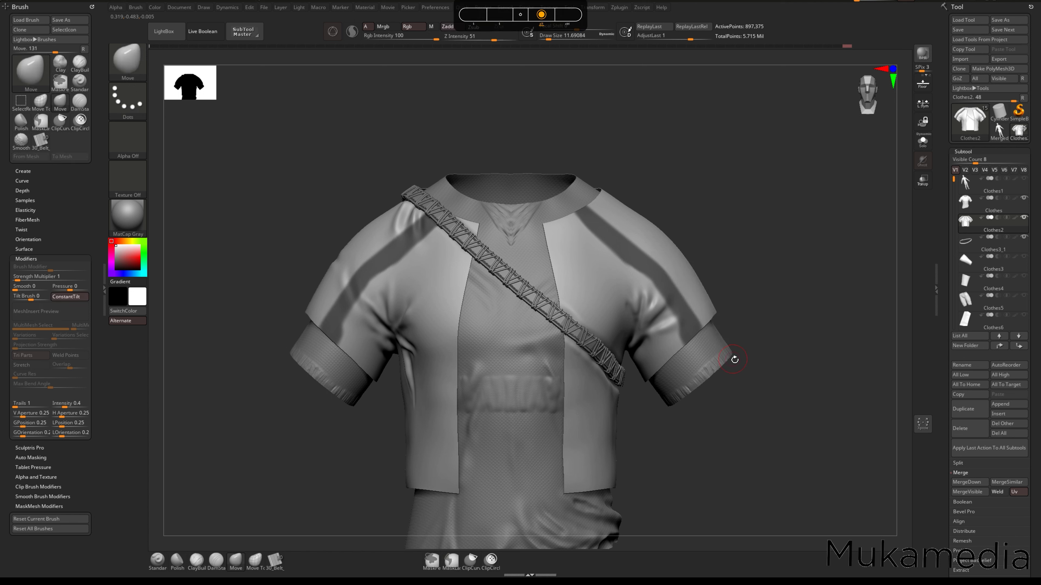
- Straighten the inner edge of the mask stripe along the chest and sleeve by unmasking with the lasso
mouse_move(797, 322)
right_down()
mouse_move(730, 347)
mouse_move(753, 338)
right_up()
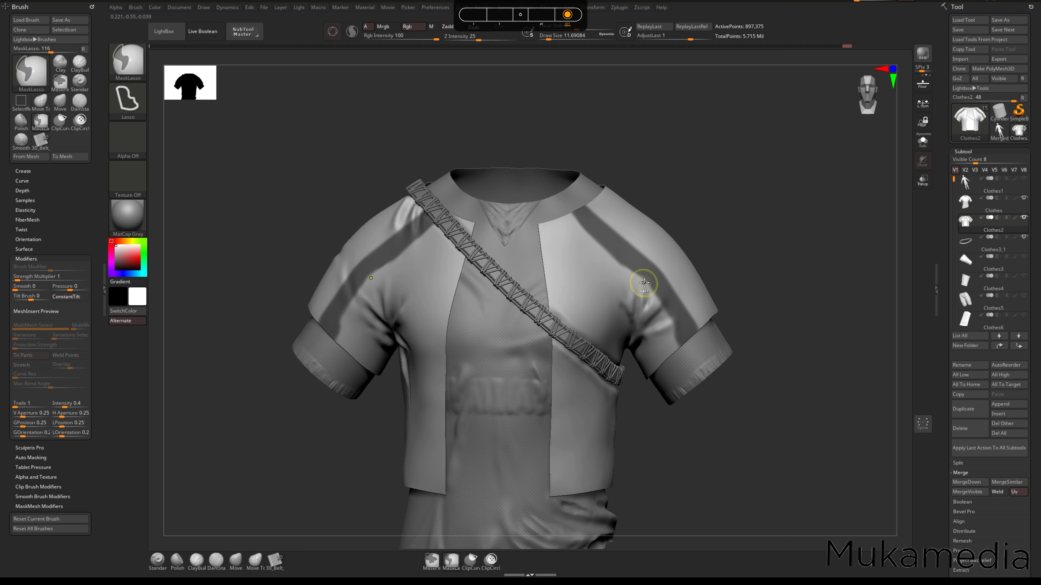
ctrl+alt+drag(649, 286, 557, 202)
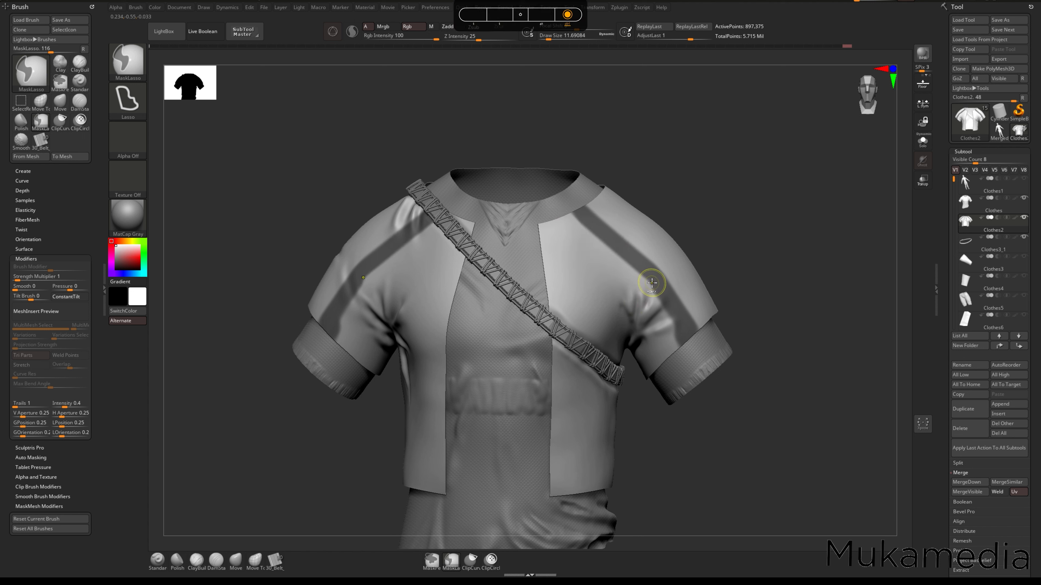
ctrl+alt+drag(633, 285, 713, 381)
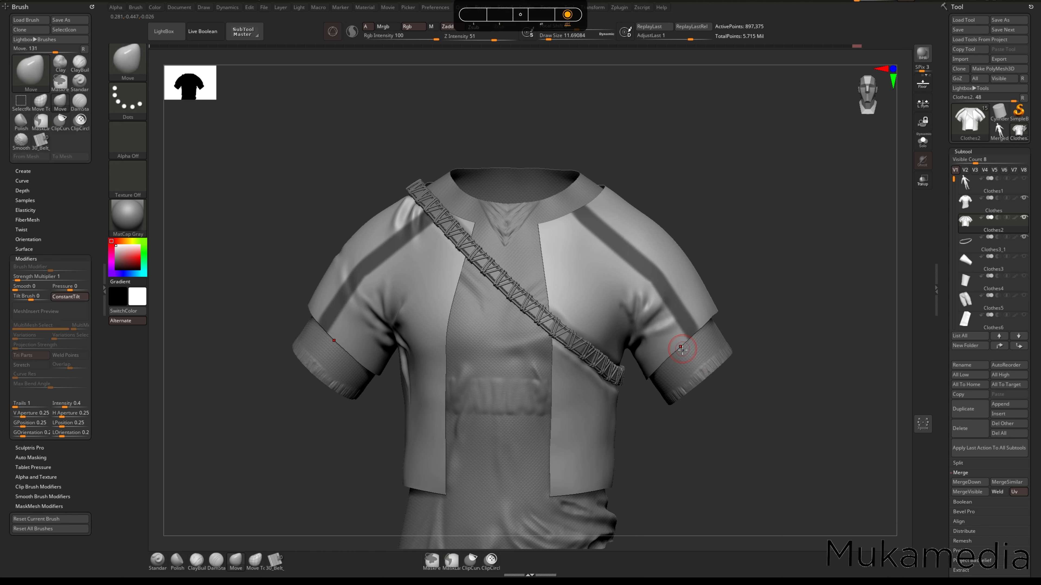
- Lasso along both sides of the stripe's upper section between collar and shoulder to even its width
right_drag(678, 333, 599, 259)
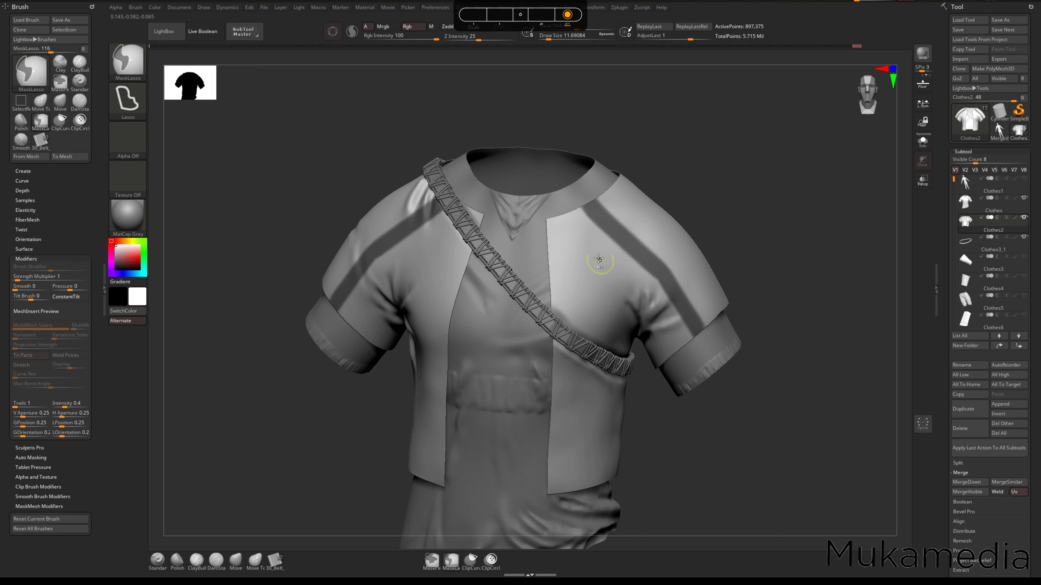
mouse_move(562, 204)
ctrl+alt+mouse_down()
mouse_move(527, 263)
mouse_move(656, 283)
ctrl+alt+mouse_up()
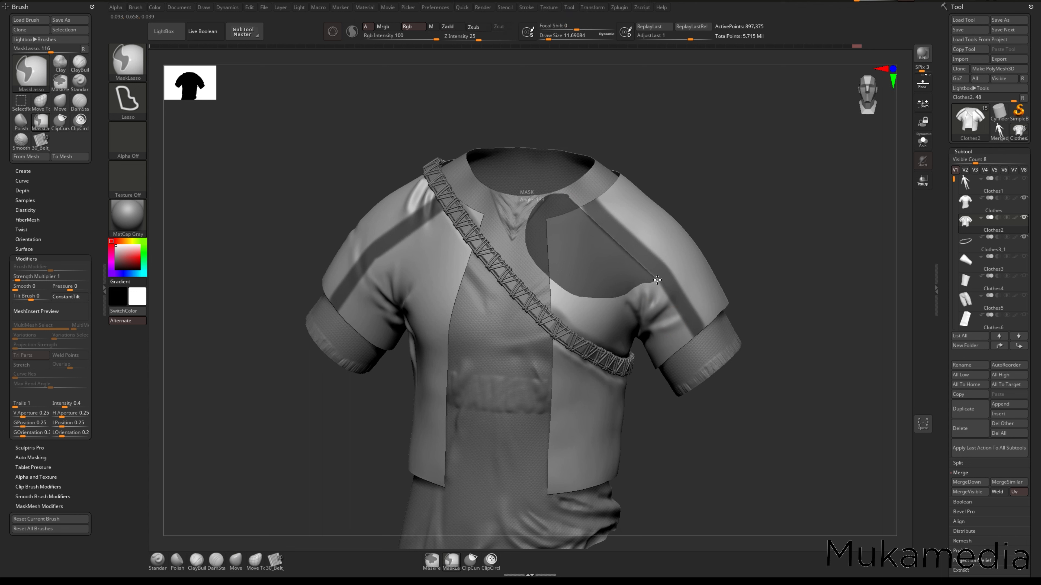
ctrl+alt+drag(656, 278, 658, 278)
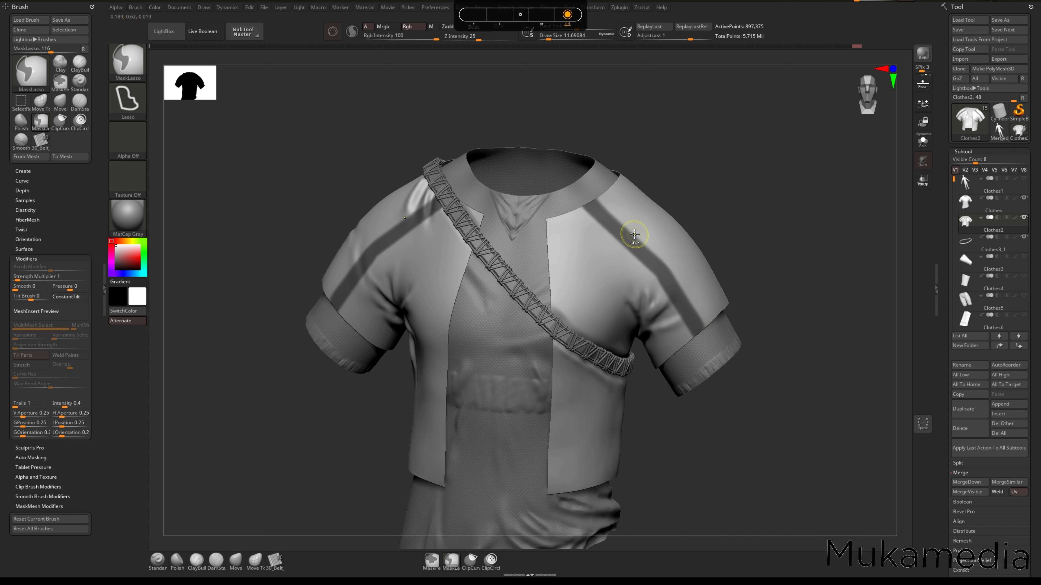
mouse_move(649, 230)
ctrl+mouse_down()
mouse_move(594, 176)
mouse_move(541, 152)
mouse_move(581, 186)
mouse_move(572, 179)
ctrl+mouse_up()
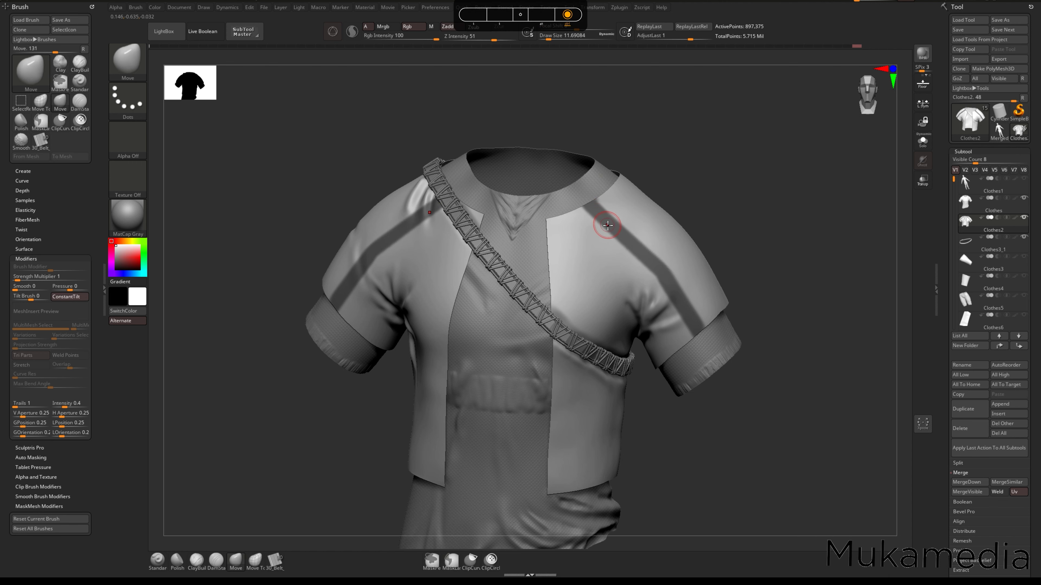
- Set the draw size to about 3.7, refine the mask stripe's edges near the collar and check its end at the sleeve hem
ctrl+right_drag(600, 212, 616, 242)
key(space)
drag(616, 241, 611, 242)
ctrl+alt+drag(630, 193, 607, 173)
ctrl+alt+drag(657, 213, 614, 161)
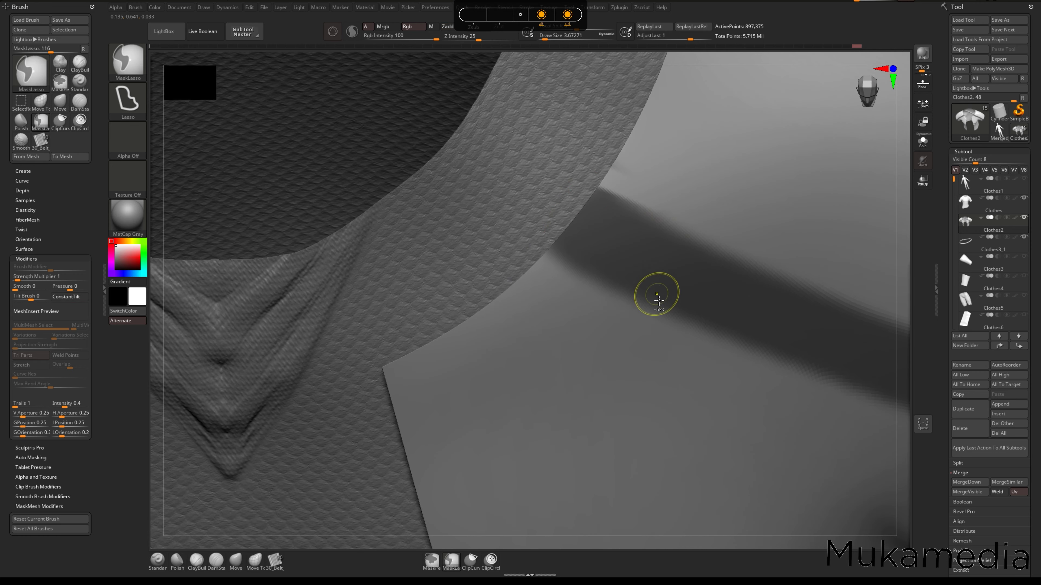
ctrl+right_drag(696, 273, 736, 241)
right_drag(738, 283, 741, 257)
alt+right_drag(740, 257, 635, 294)
alt+right_drag(697, 303, 739, 369)
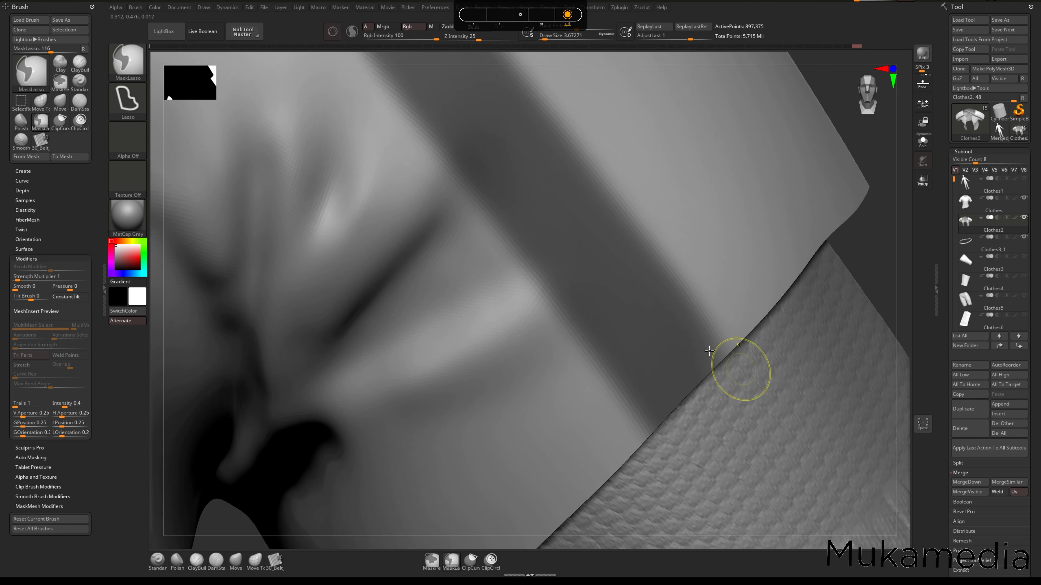
alt+right_drag(701, 340, 647, 329)
key(ctrl)
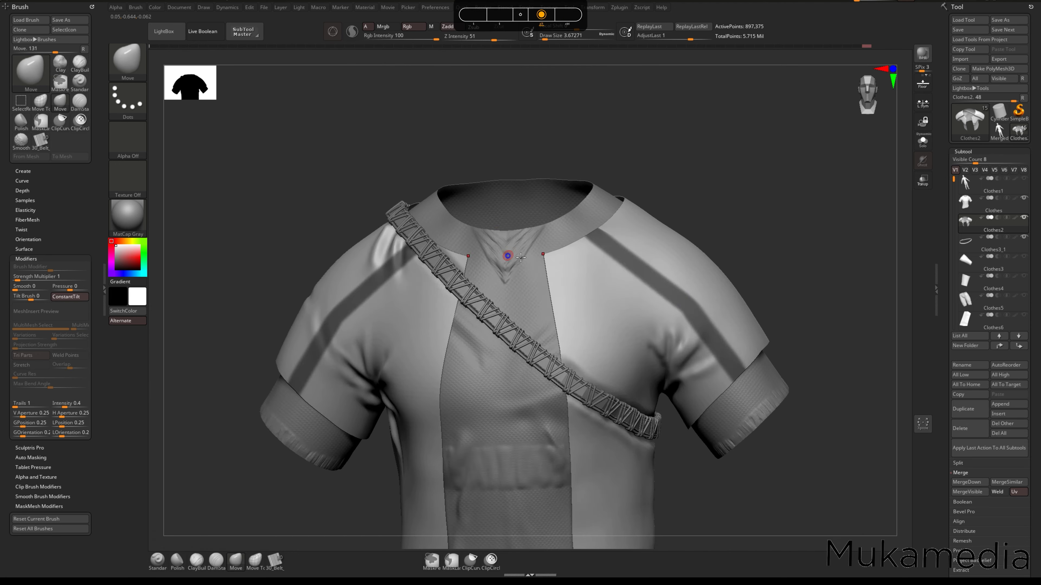
- Set the draw size to about 14.2 and extend the mask over the top of the shoulders and outer sleeves
alt+right_drag(520, 257, 627, 259)
mouse_move(660, 293)
ctrl+right_down()
mouse_move(653, 234)
mouse_move(654, 309)
ctrl+right_up()
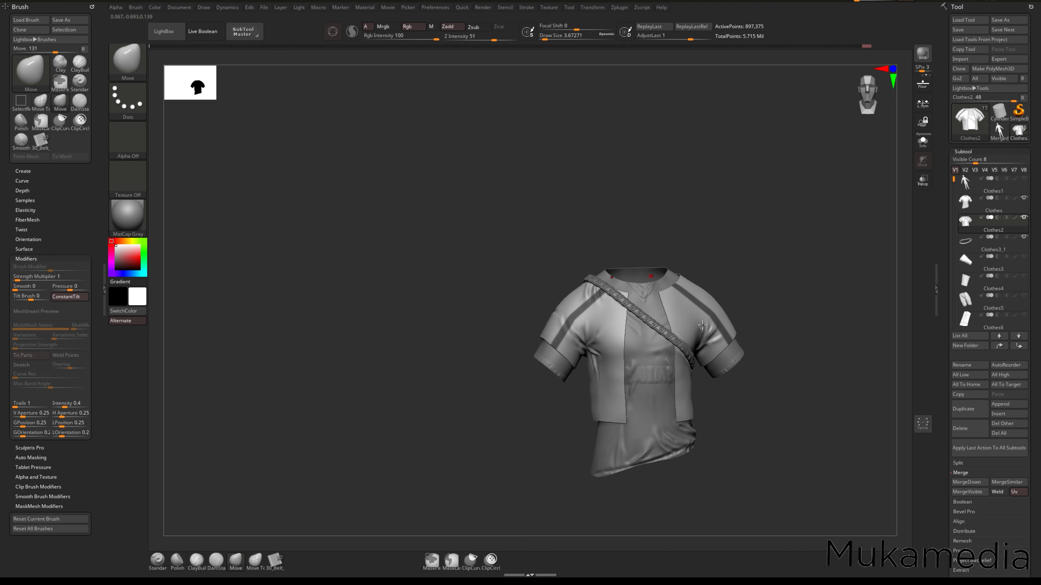
mouse_move(702, 316)
right_down()
mouse_move(674, 393)
mouse_move(641, 305)
mouse_move(680, 326)
mouse_move(675, 335)
right_up()
key(ctrl)
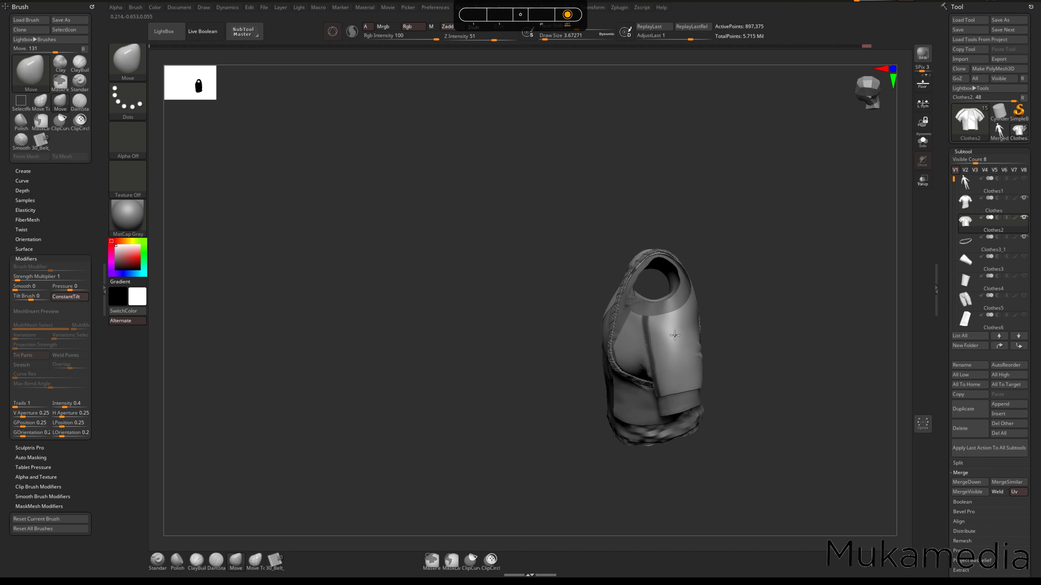
key(space)
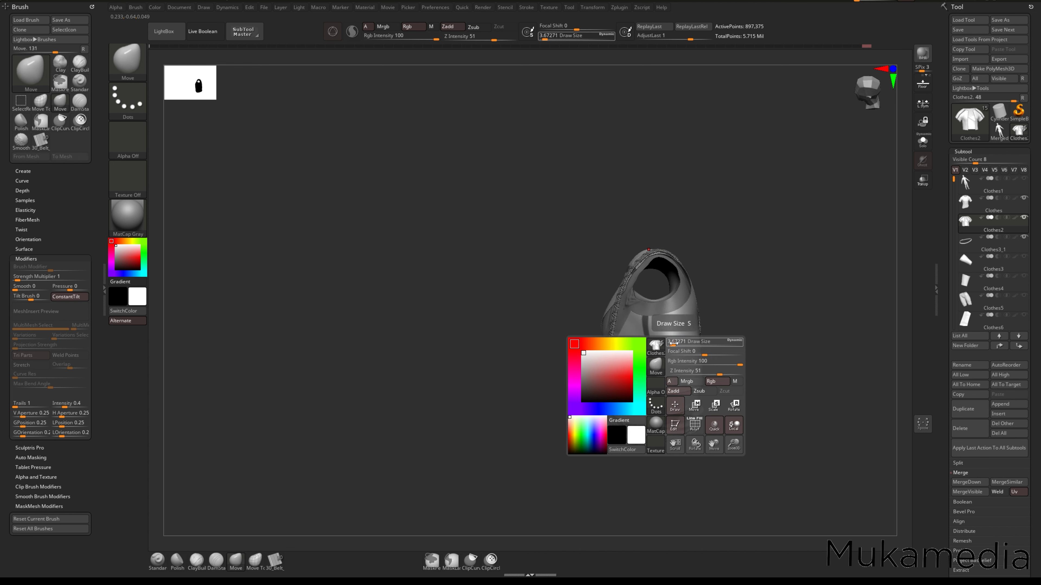
mouse_move(673, 341)
mouse_down()
mouse_move(666, 334)
mouse_move(696, 336)
mouse_move(696, 322)
mouse_up()
key(ctrl)
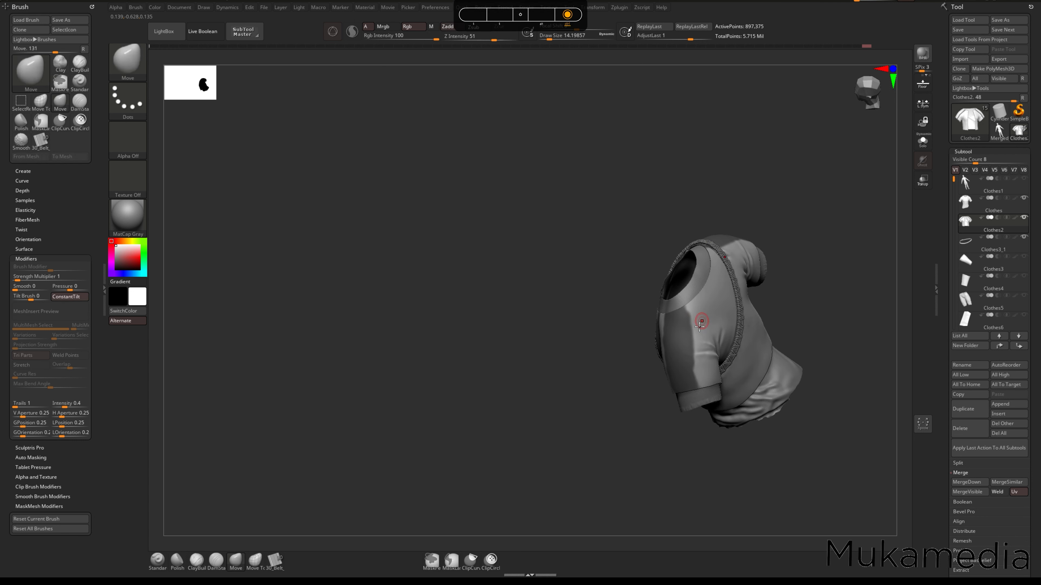
- Paint the mask down the back of the sleeves and across the vest's upper back below the collar
mouse_move(591, 410)
mouse_down()
mouse_move(595, 400)
mouse_move(569, 393)
mouse_up()
mouse_move(569, 392)
right_down()
mouse_move(420, 270)
mouse_move(598, 346)
right_up()
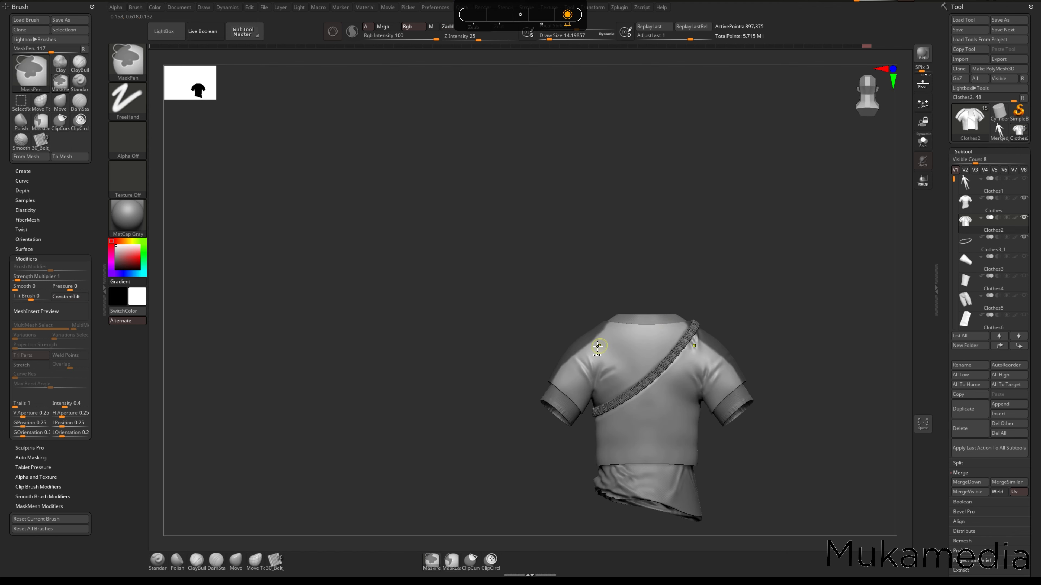
ctrl+drag(551, 382, 560, 371)
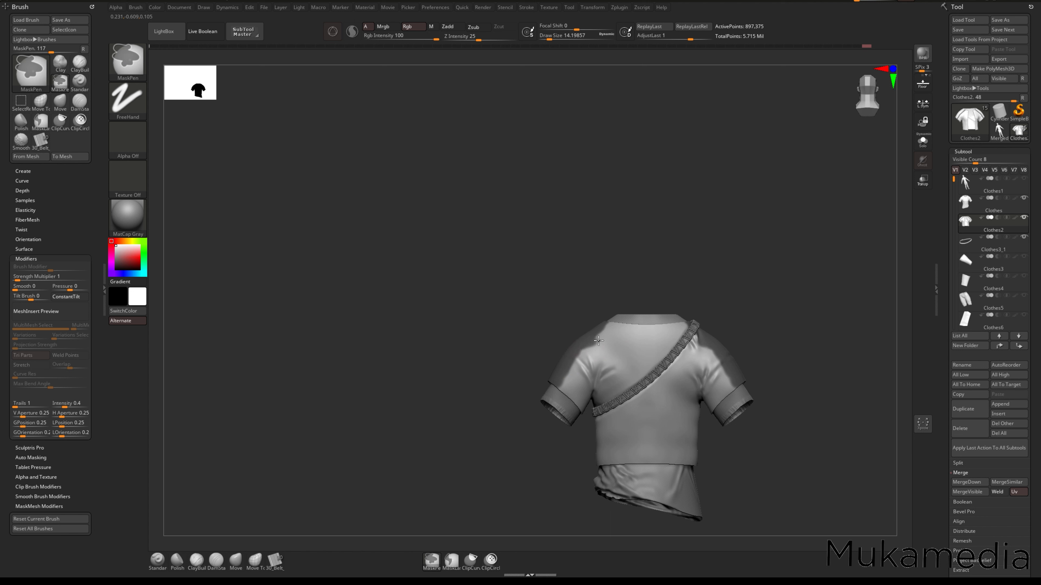
mouse_move(608, 336)
ctrl+mouse_down()
mouse_move(638, 334)
mouse_move(613, 339)
ctrl+mouse_up()
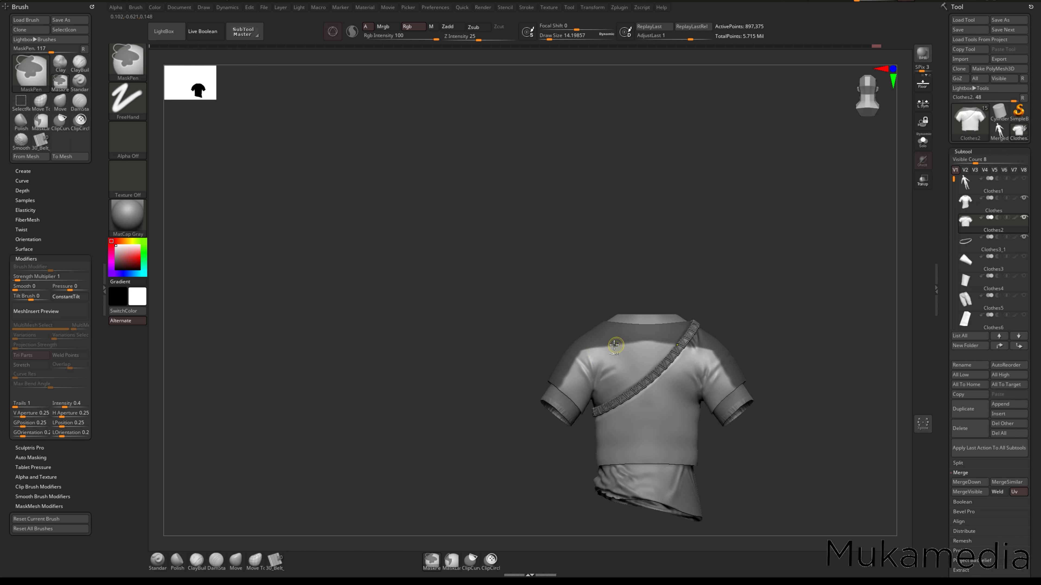
- Mask a wide vertical panel down the centre of the vest's back to the lower hem
ctrl+drag(627, 340, 630, 445)
mouse_move(631, 342)
ctrl+mouse_down()
mouse_move(635, 378)
mouse_move(650, 385)
mouse_move(656, 462)
ctrl+mouse_up()
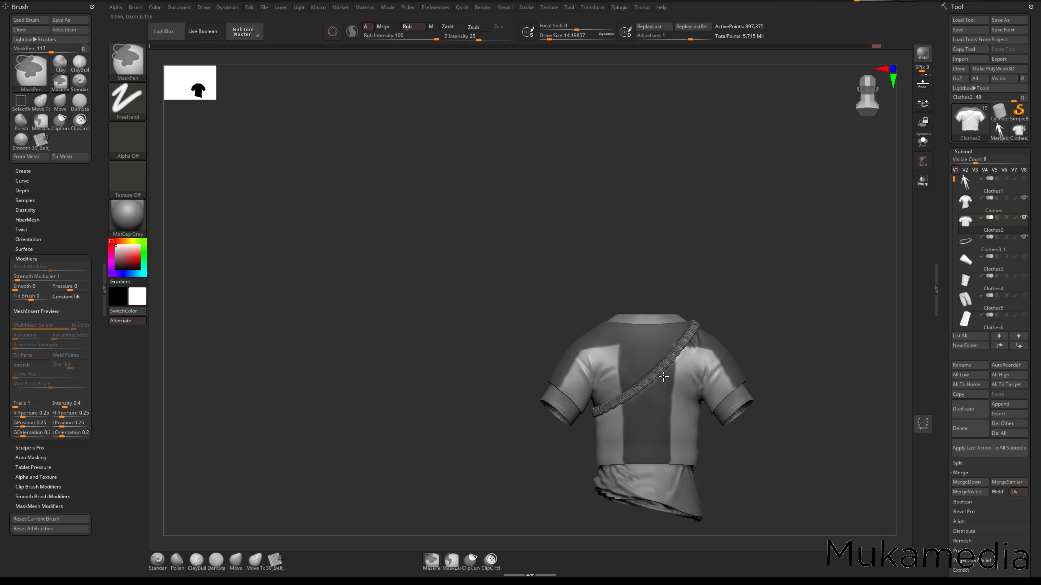
ctrl+drag(672, 384, 673, 460)
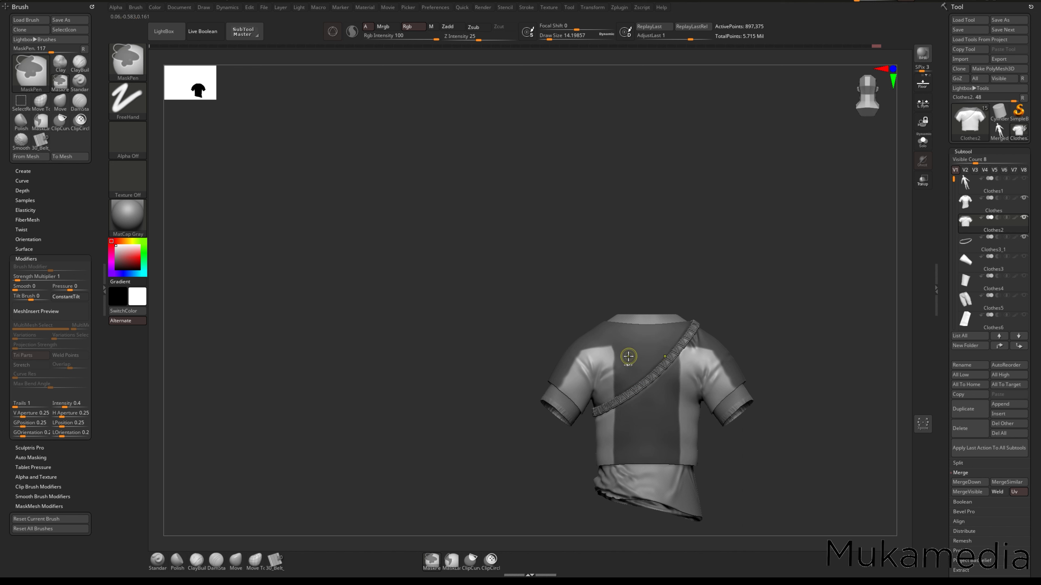
- Unmask a clean-edged strip down the top of the jacket sleeve from the collar to the cuff
mouse_move(595, 360)
right_down()
mouse_move(684, 364)
mouse_move(628, 360)
right_up()
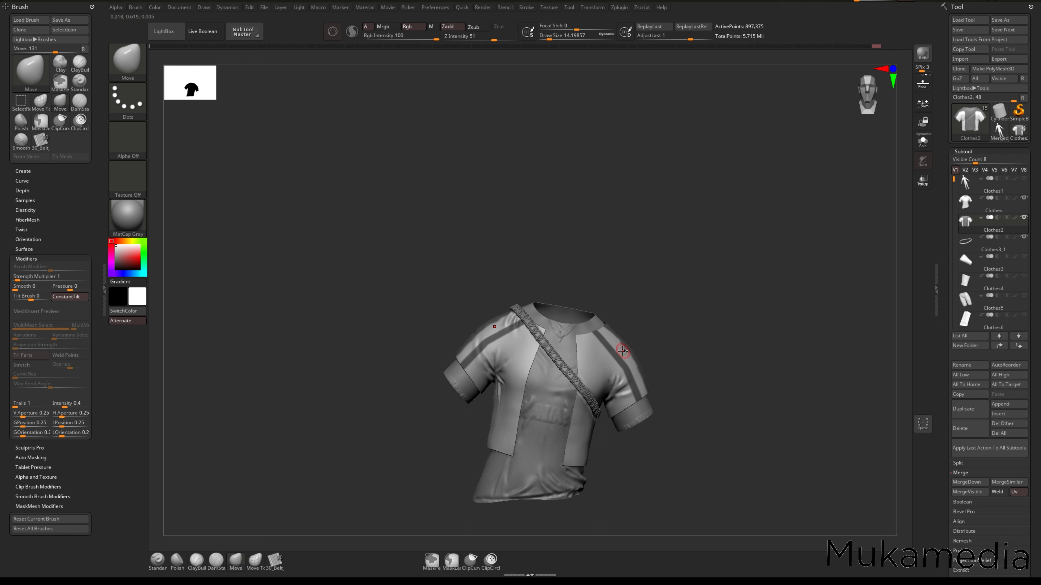
right_drag(616, 352, 526, 335)
ctrl+right_drag(618, 334, 611, 349)
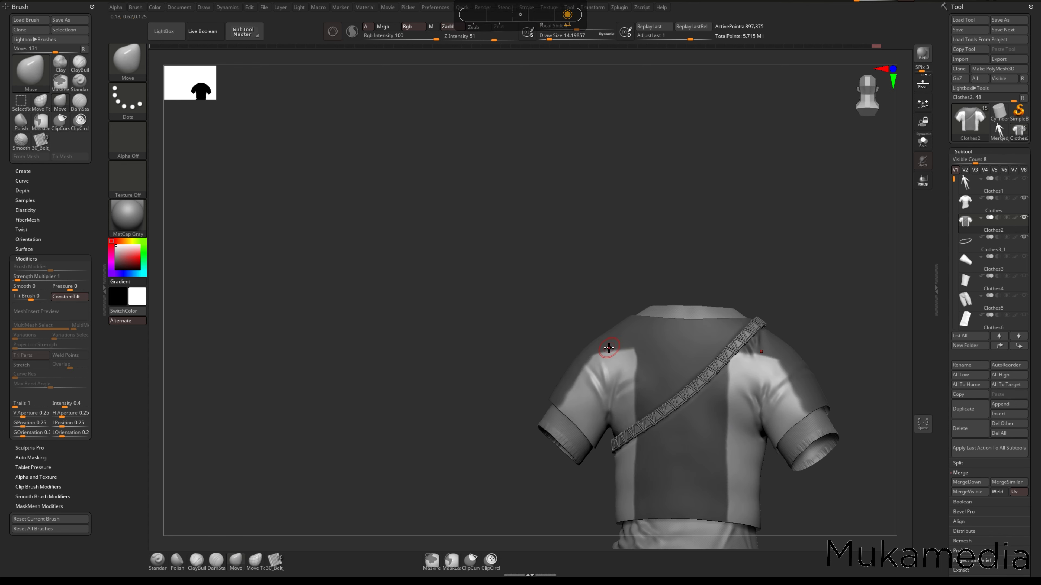
shift+right_drag(525, 263, 494, 238)
right_drag(541, 369, 695, 312)
mouse_move(638, 264)
right_down()
mouse_move(609, 306)
mouse_move(599, 302)
right_up()
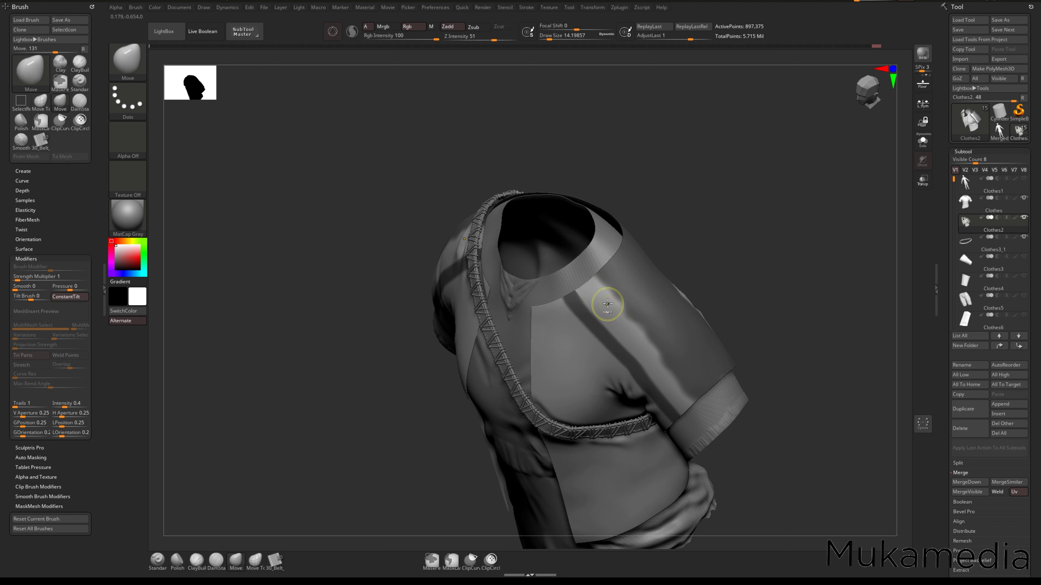
mouse_move(590, 267)
ctrl+alt+mouse_down()
mouse_move(699, 416)
mouse_move(715, 416)
ctrl+alt+mouse_up()
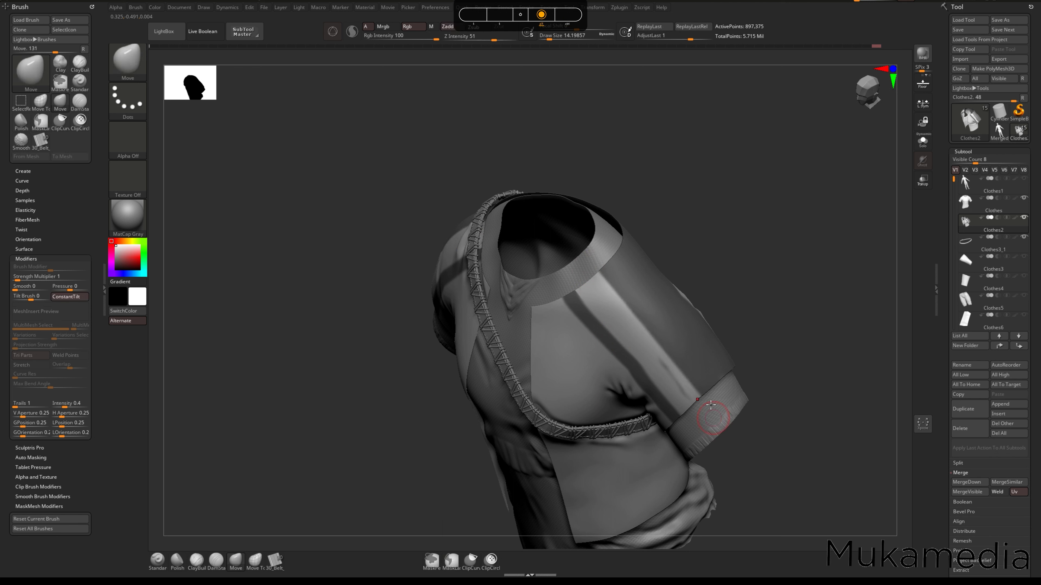
mouse_move(718, 417)
right_down()
mouse_move(644, 420)
mouse_move(713, 393)
mouse_move(701, 387)
right_up()
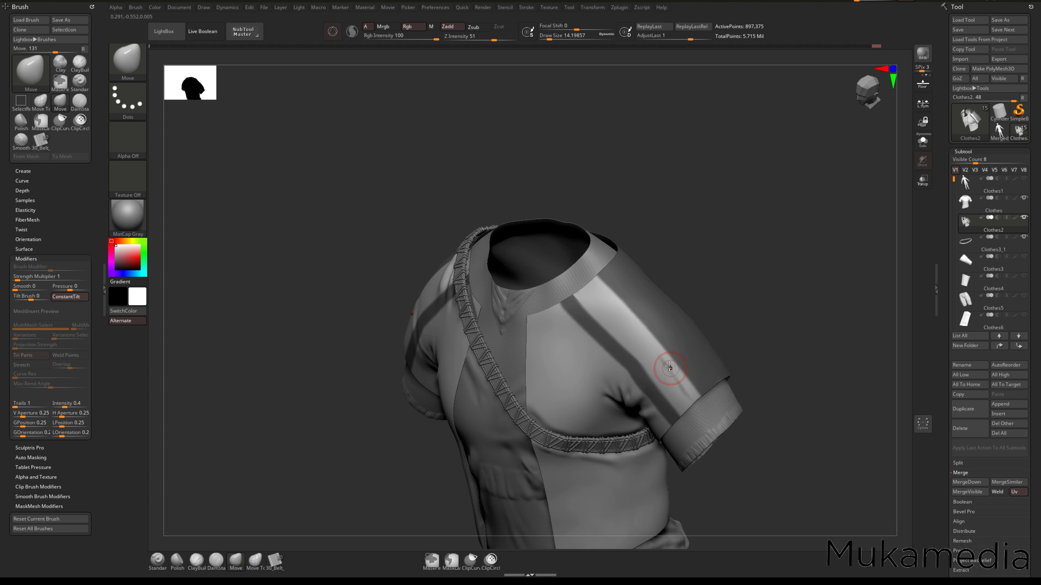
- Reduce the Draw Size to about 8.42 and sharpen the masked stripe on the sleeve's front with the MaskPen
right_drag(653, 363, 656, 366)
right_click(654, 367)
drag(655, 368, 652, 368)
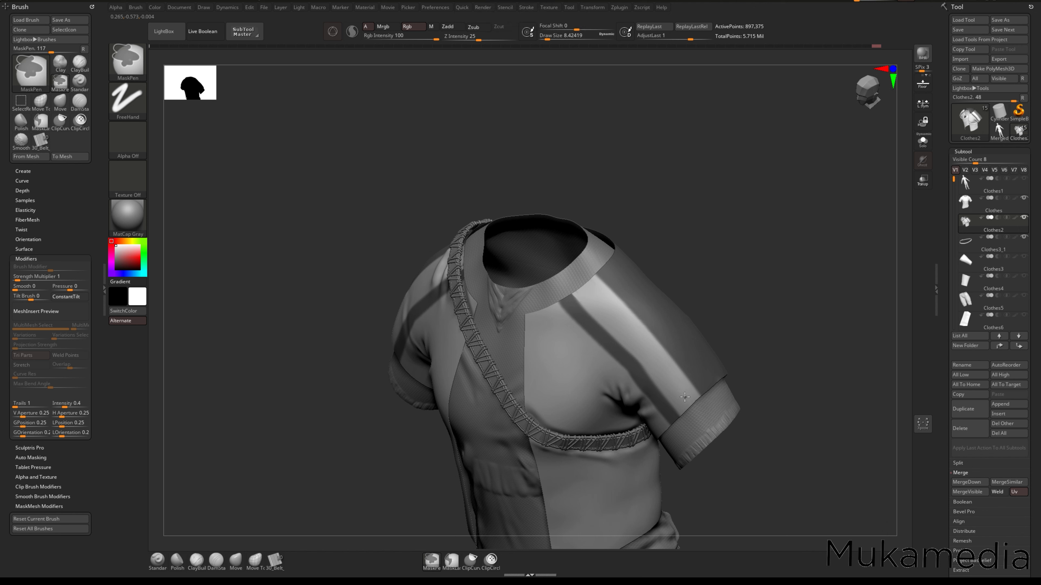
key(ctrl)
- Smooth the mask edge behind the sleeve into a rounded curve running from the shoulder blade to the cuff
mouse_move(711, 361)
right_down()
mouse_move(744, 295)
mouse_move(746, 317)
mouse_move(723, 290)
mouse_move(680, 326)
mouse_move(701, 339)
mouse_move(770, 338)
mouse_move(646, 364)
mouse_move(676, 351)
mouse_move(683, 381)
right_up()
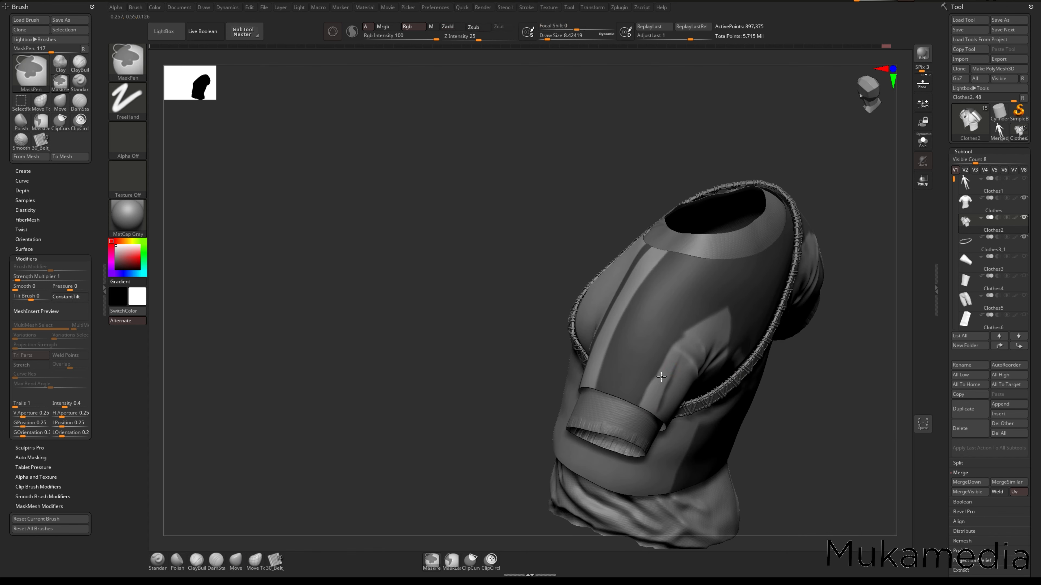
key(ctrl)
key(ctrl+alt)
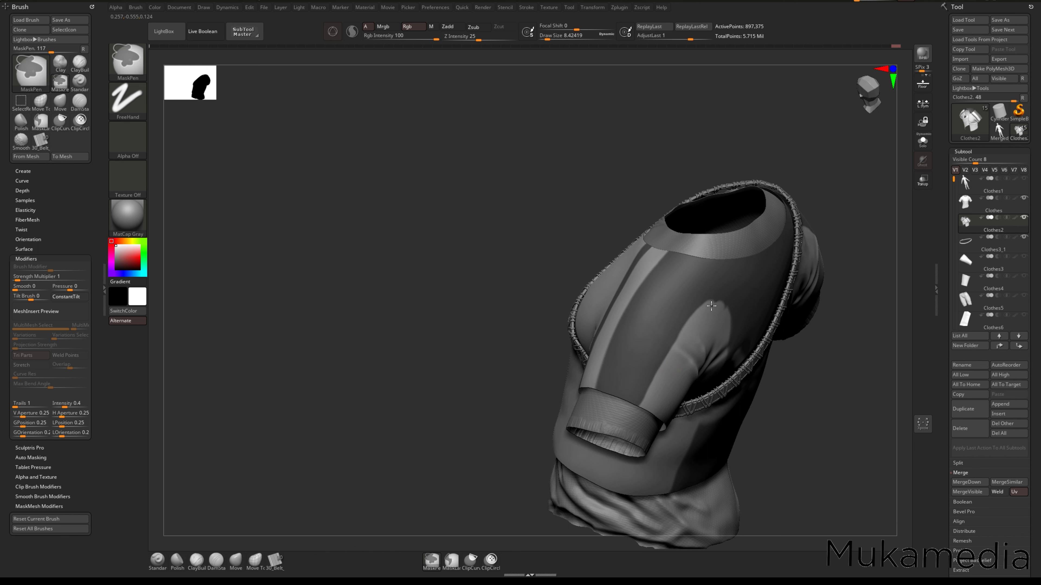
- Paint the mask back over the crossed strokes in the middle of the jacket's back panel
right_drag(710, 335, 485, 279)
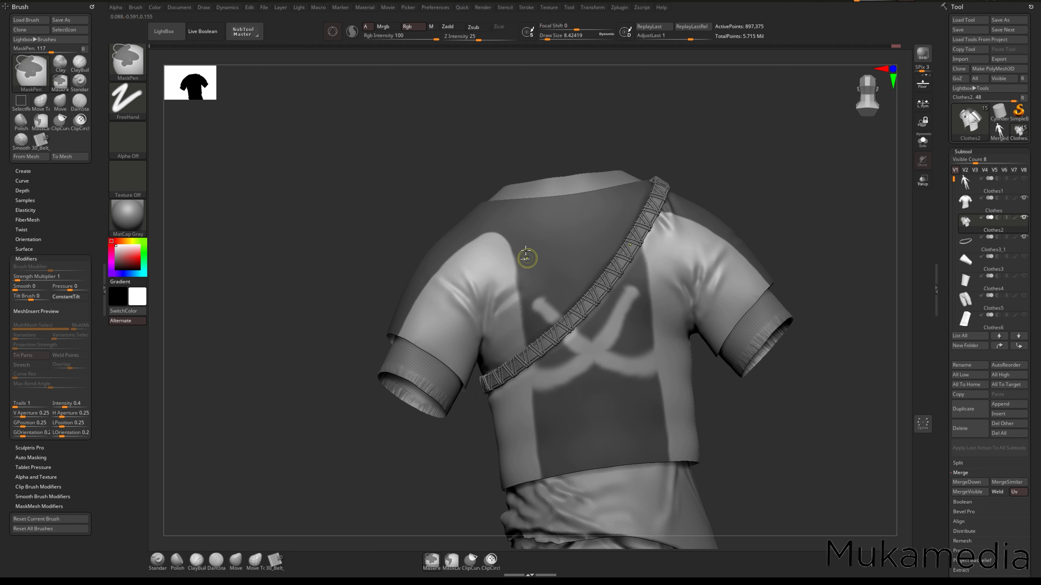
key(ctrl)
ctrl+click(522, 259)
alt+right_drag(551, 394, 560, 341)
mouse_move(563, 310)
ctrl+mouse_down()
mouse_move(560, 347)
mouse_move(549, 293)
ctrl+mouse_up()
mouse_move(654, 279)
ctrl+mouse_down()
mouse_move(661, 305)
mouse_move(658, 280)
ctrl+mouse_up()
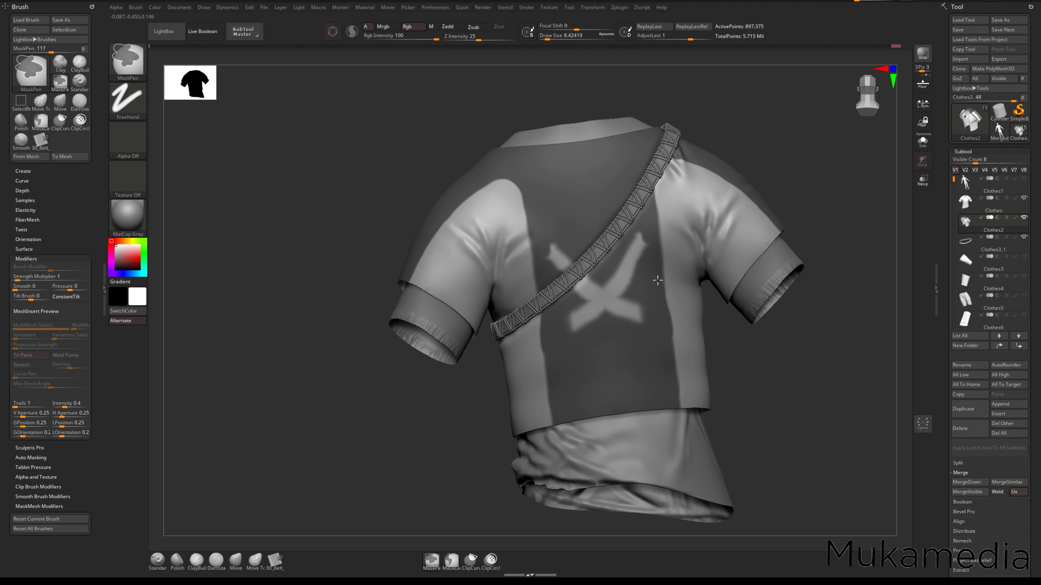
mouse_move(597, 314)
ctrl+mouse_down()
mouse_move(635, 247)
mouse_move(624, 322)
ctrl+mouse_up()
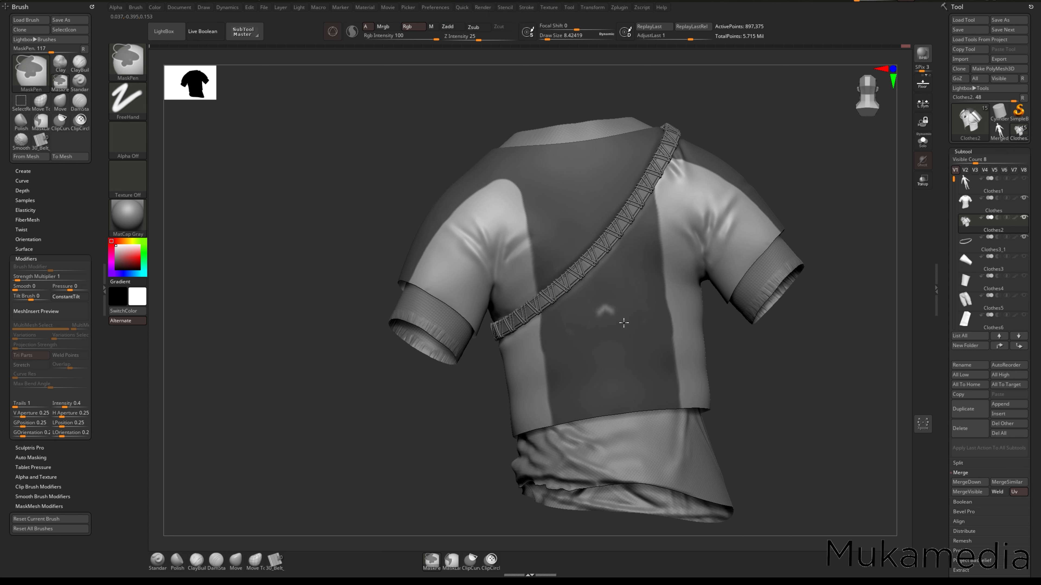
- Straighten the side edge of the back panel's mask from the armhole to the hem with MaskLasso
right_drag(652, 271, 665, 303)
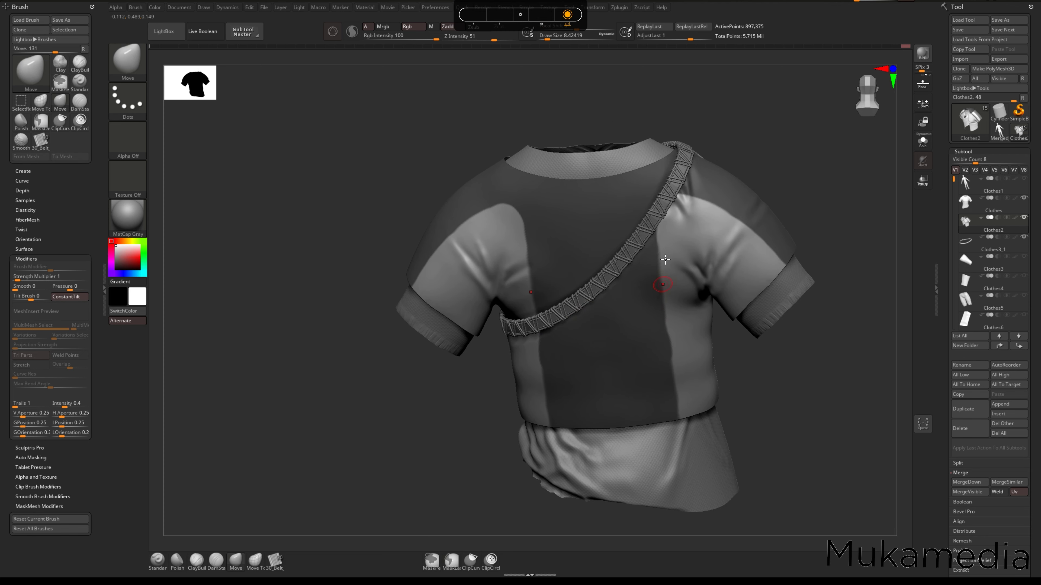
key(ctrl)
key(alt)
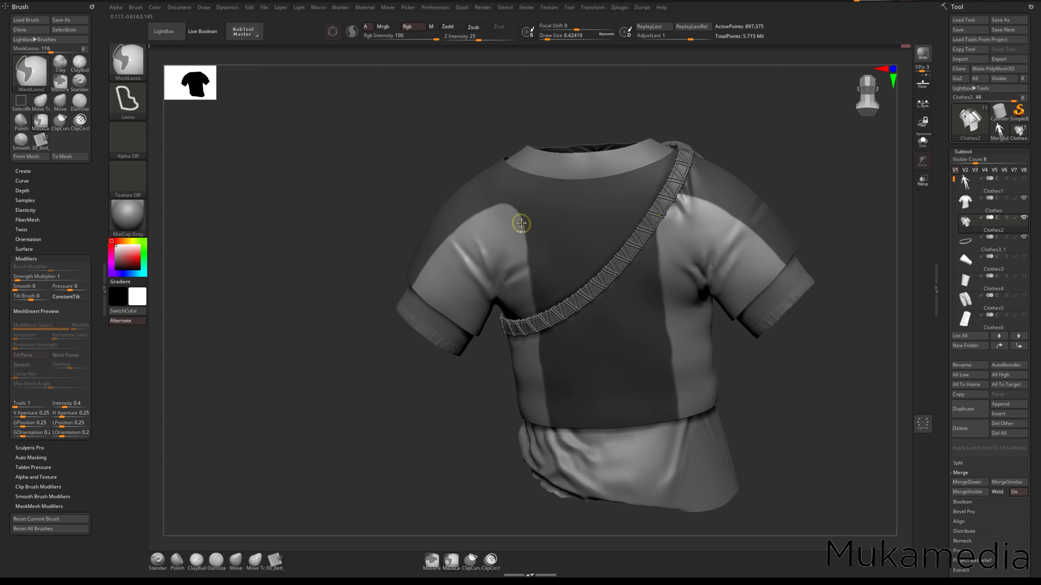
mouse_move(523, 223)
ctrl+alt+mouse_down()
mouse_move(513, 400)
mouse_move(550, 455)
ctrl+alt+mouse_up()
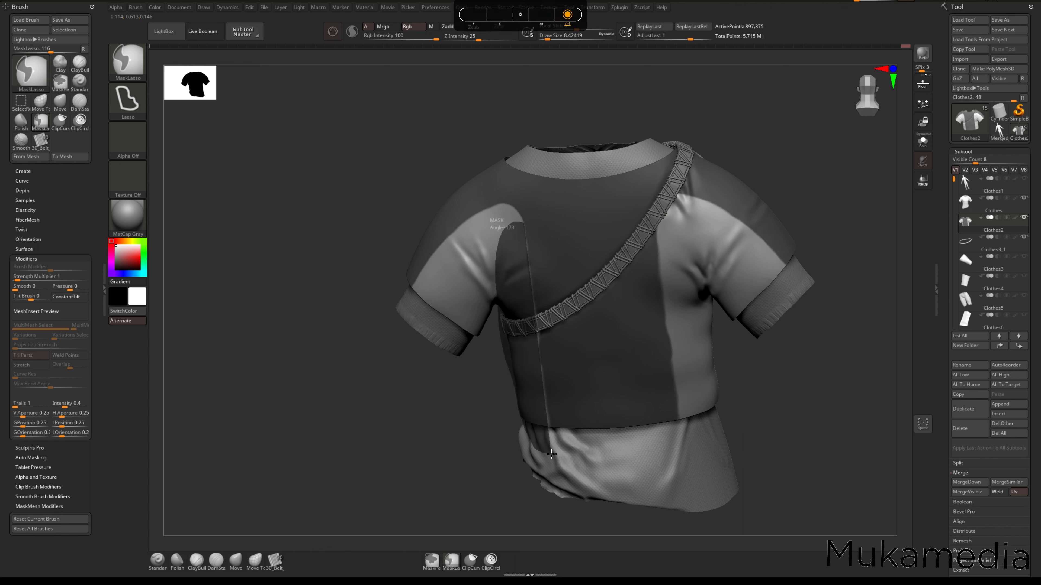
ctrl+alt+drag(563, 454, 562, 455)
- Mask a vertical stripe on the jacket's lower front panel and a band around the side below the arm
mouse_move(629, 368)
right_down()
mouse_move(632, 344)
mouse_move(552, 288)
mouse_move(623, 354)
mouse_move(523, 290)
right_up()
shift+right_drag(448, 212, 467, 242)
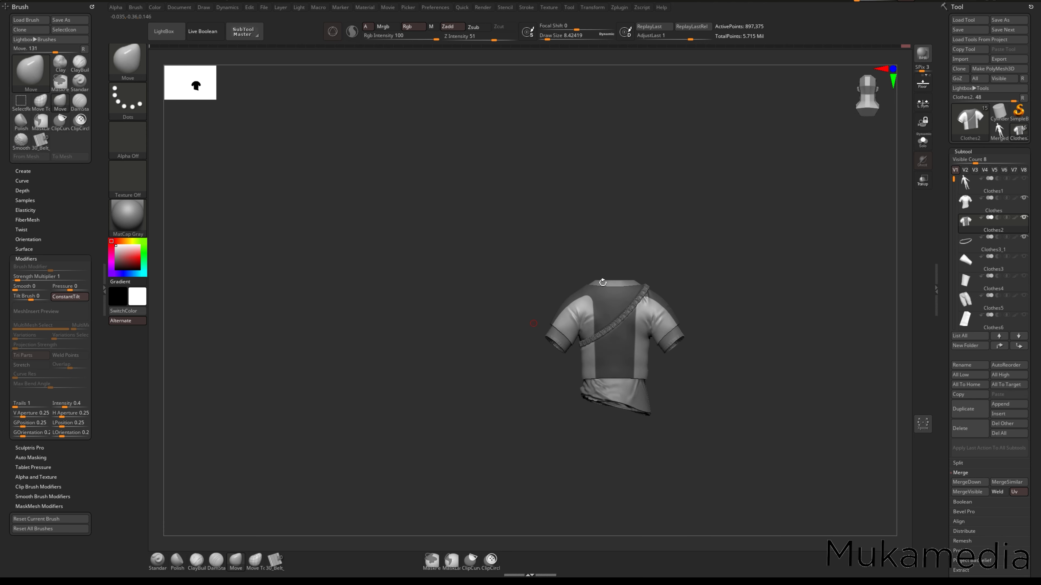
mouse_move(530, 323)
right_down()
mouse_move(595, 334)
mouse_move(544, 348)
mouse_move(615, 340)
mouse_move(609, 329)
right_up()
shift+right_drag(474, 244, 487, 257)
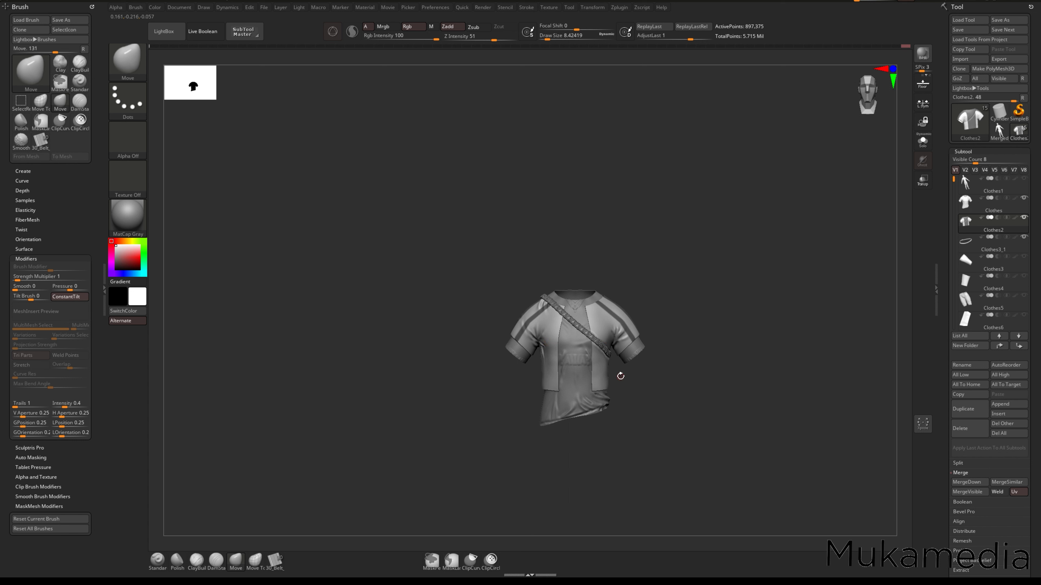
mouse_move(602, 343)
right_down()
mouse_move(594, 360)
mouse_move(619, 382)
right_up()
key(ctrl)
alt+right_drag(619, 382, 587, 359)
right_drag(586, 359, 578, 355)
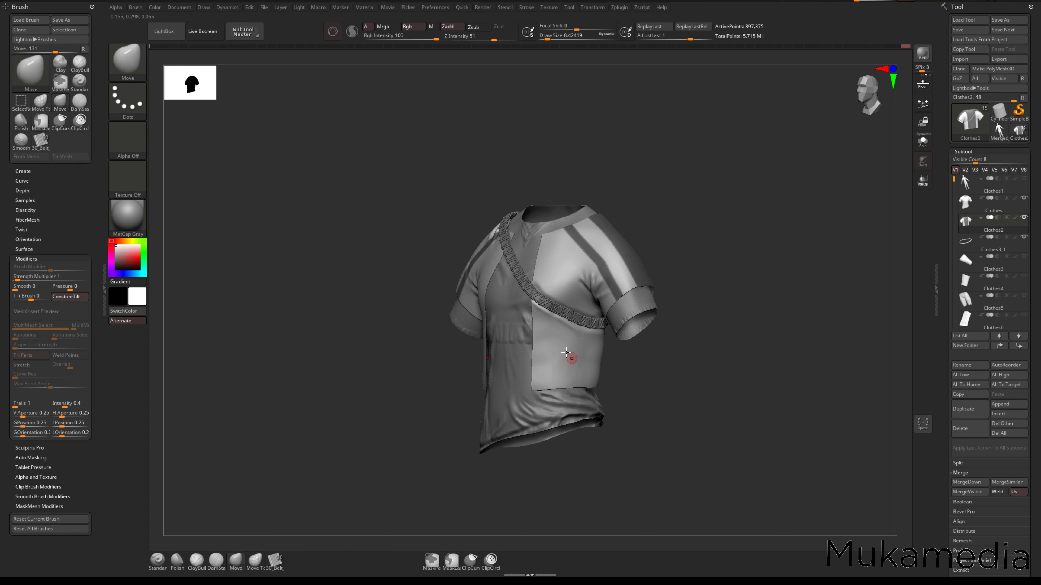
key(ctrl)
mouse_move(550, 351)
ctrl+mouse_down()
mouse_move(548, 391)
mouse_move(549, 379)
ctrl+mouse_up()
mouse_move(623, 348)
mouse_down()
mouse_move(563, 347)
mouse_move(588, 364)
mouse_move(644, 357)
mouse_up()
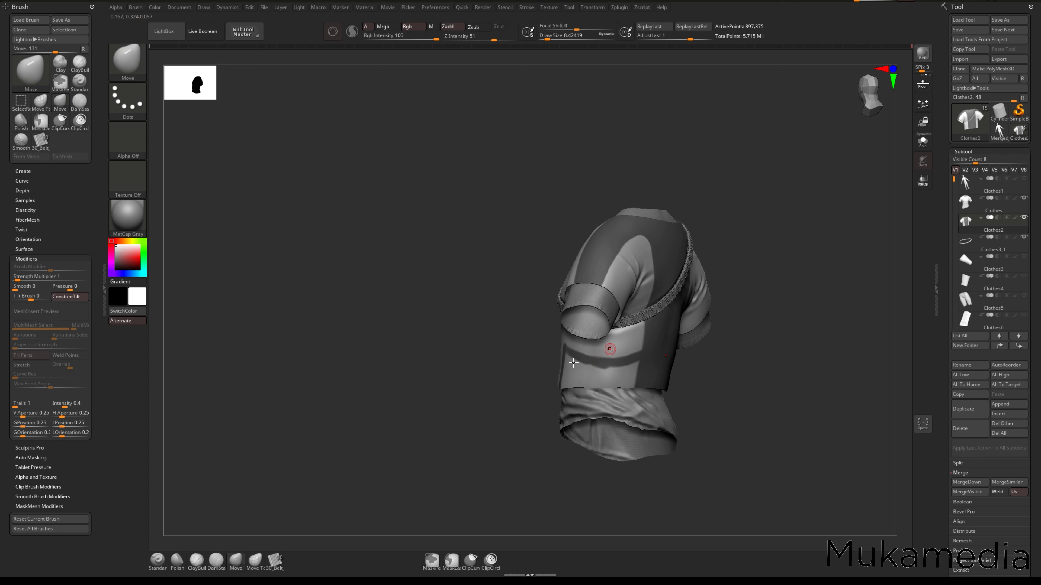
- Thicken the side band and fill the area between it and the jacket's hem with mask
mouse_move(563, 357)
right_down()
mouse_move(649, 376)
mouse_move(567, 345)
mouse_move(575, 356)
mouse_move(565, 338)
right_up()
key(ctrl)
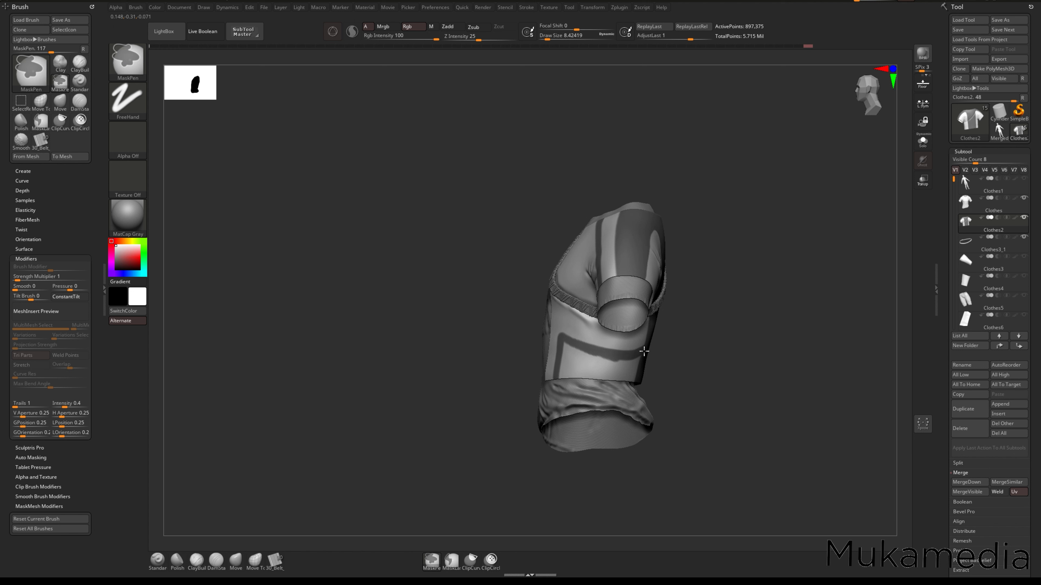
key(ctrl)
ctrl+drag(569, 345, 640, 359)
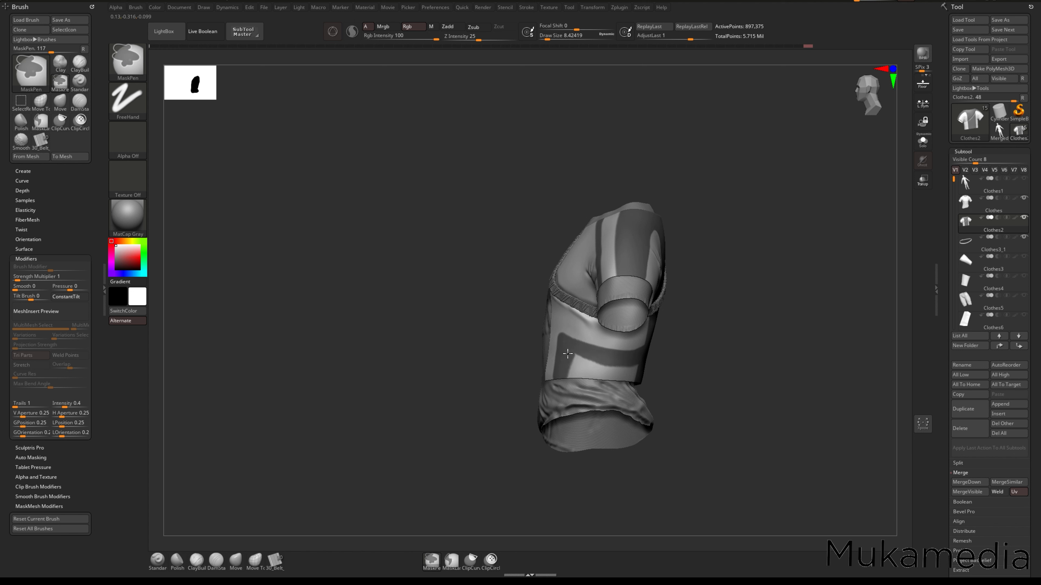
mouse_move(568, 354)
ctrl+mouse_down()
mouse_move(633, 369)
mouse_move(565, 381)
ctrl+mouse_up()
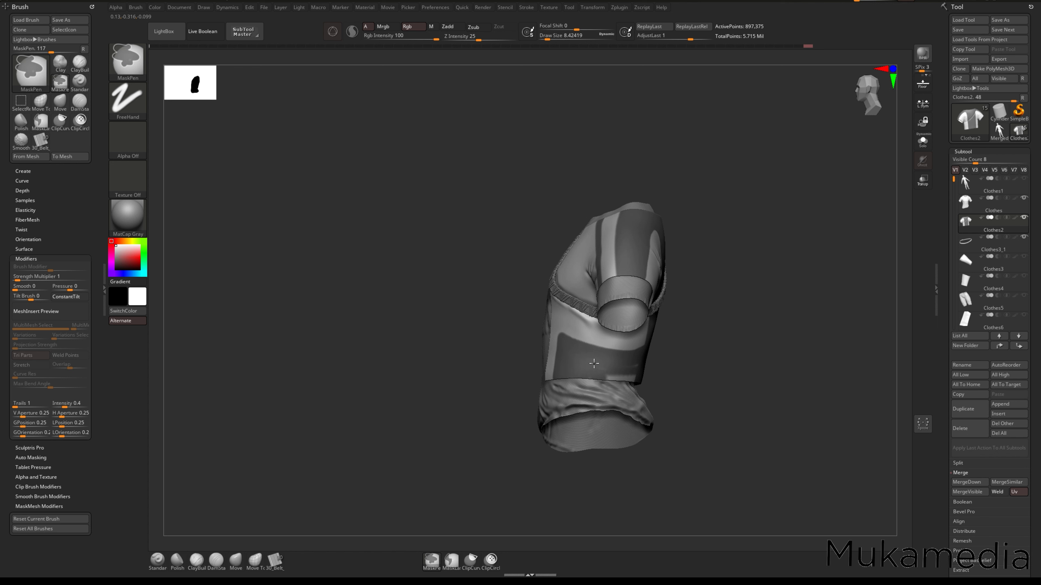
mouse_move(696, 361)
mouse_down()
mouse_move(599, 363)
mouse_move(652, 368)
mouse_up()
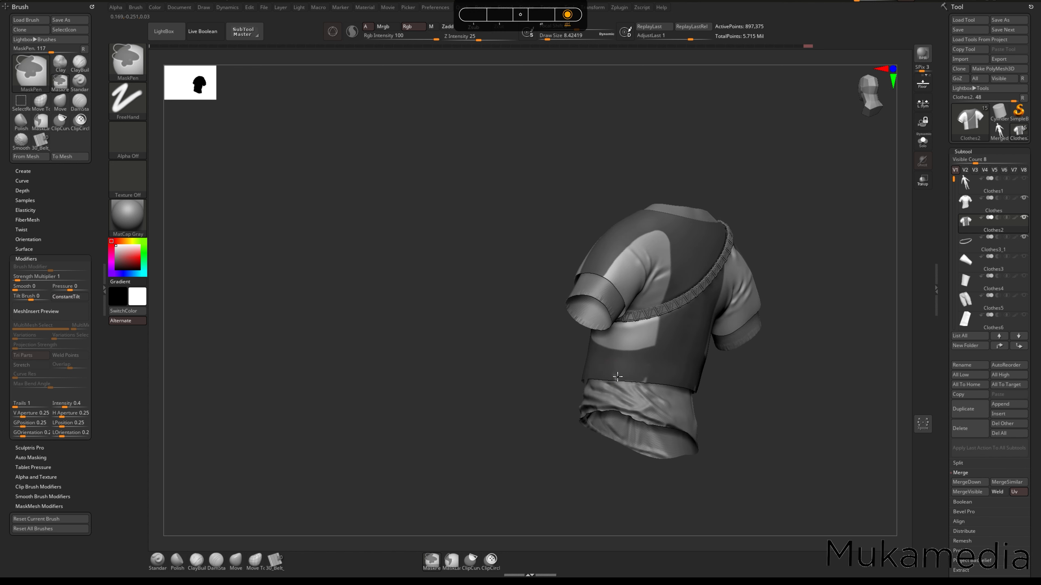
- Unmask the inside of the filled lower side area, leaving an angled masked stripe as its border
right_drag(681, 349, 651, 353)
mouse_move(651, 352)
ctrl+right_down()
mouse_move(661, 376)
mouse_move(718, 342)
ctrl+right_up()
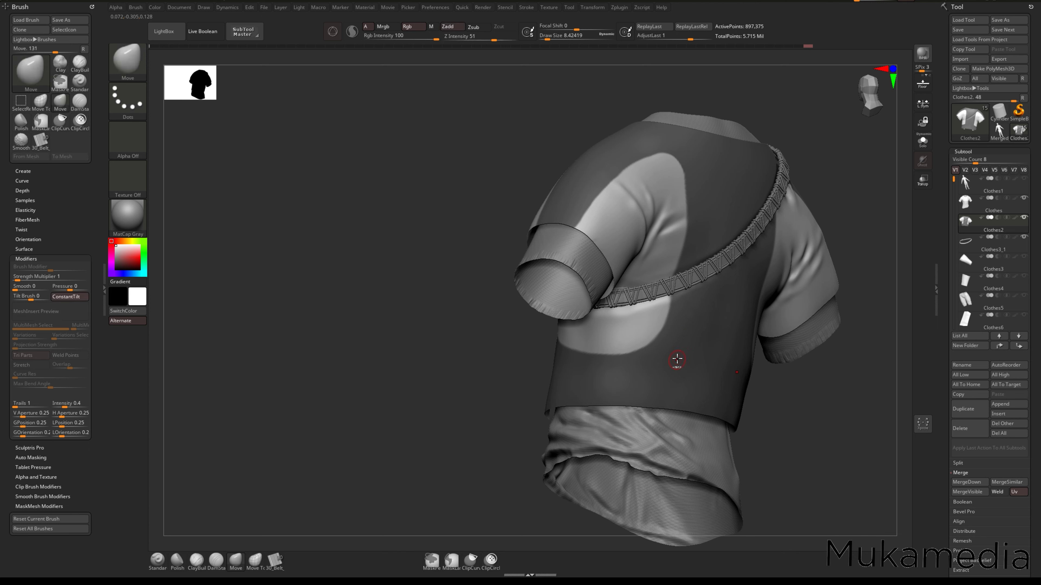
ctrl+right_drag(676, 361, 672, 328)
mouse_move(672, 328)
right_down()
mouse_move(639, 323)
mouse_move(713, 340)
mouse_move(704, 328)
mouse_move(669, 367)
mouse_move(682, 378)
mouse_move(667, 368)
mouse_move(674, 355)
mouse_move(612, 359)
right_up()
ctrl+right_drag(612, 359, 584, 368)
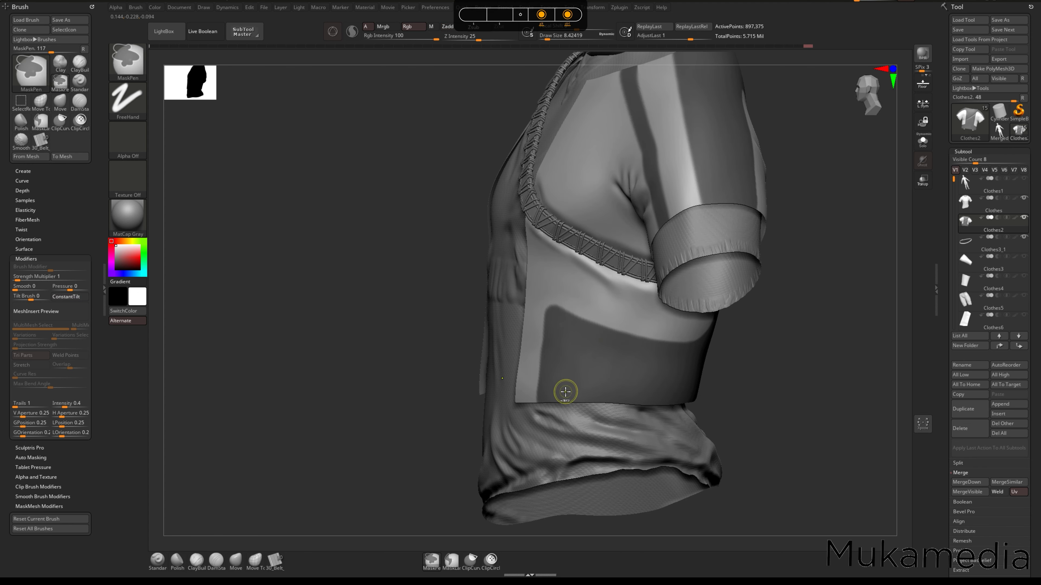
mouse_move(568, 383)
ctrl+alt+mouse_down()
mouse_move(562, 402)
mouse_move(574, 350)
mouse_move(668, 371)
mouse_move(586, 369)
mouse_move(577, 406)
mouse_move(606, 369)
mouse_move(680, 384)
mouse_move(602, 401)
mouse_move(568, 383)
ctrl+alt+mouse_up()
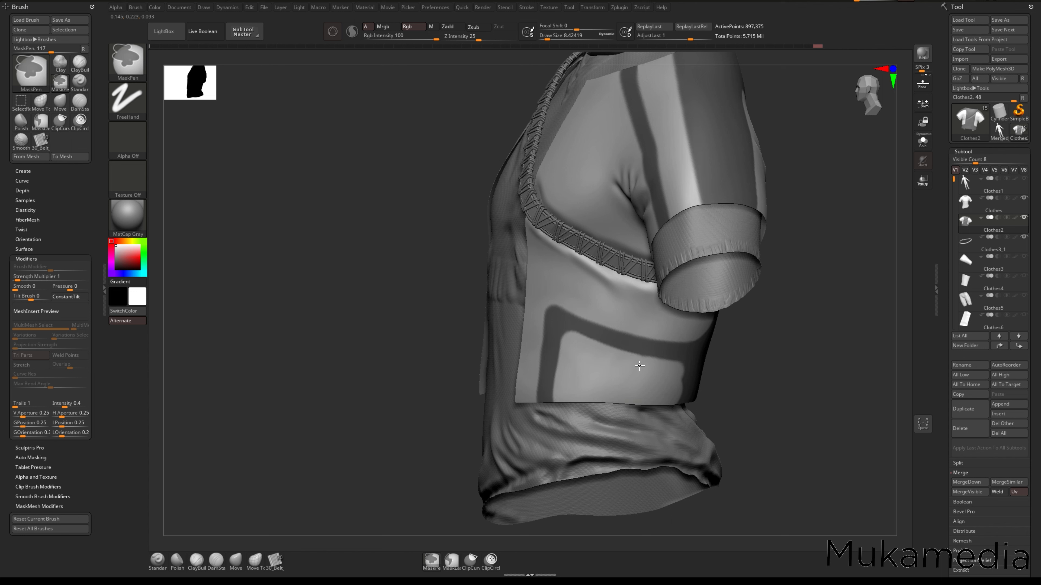
right_drag(607, 360, 660, 348)
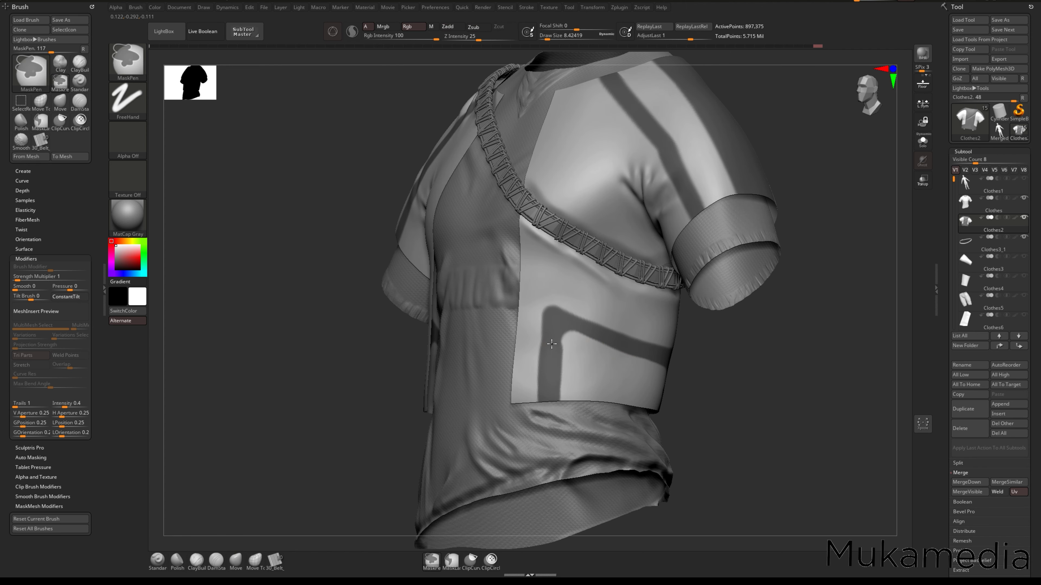
- Unmask an even, straight-edged band along the jacket's back hem that connects the unmasked lower side areas
right_drag(690, 354, 652, 353)
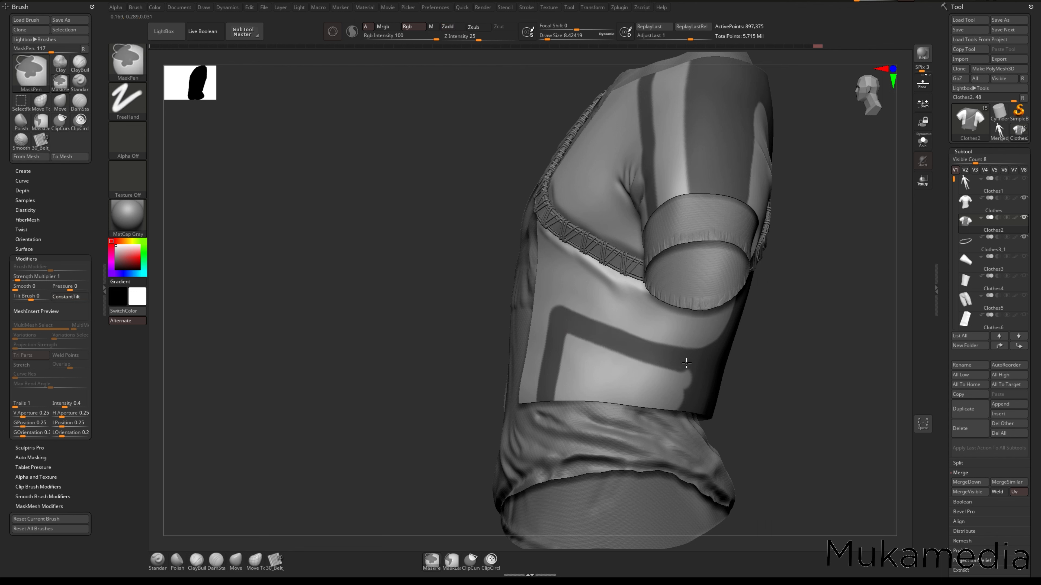
right_drag(691, 361, 686, 379)
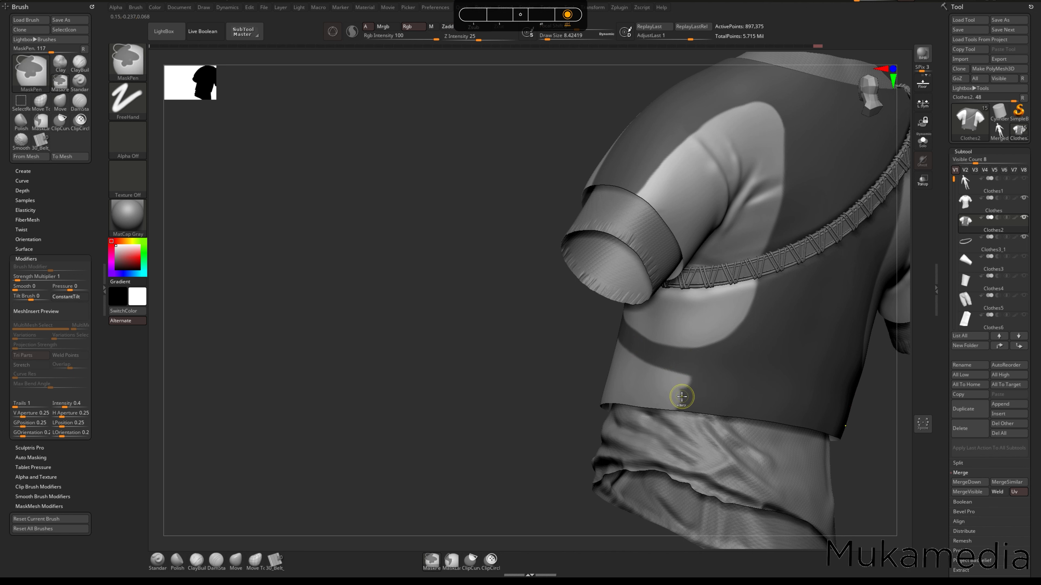
mouse_move(762, 351)
right_down()
mouse_move(342, 290)
mouse_move(425, 336)
mouse_move(627, 319)
mouse_move(662, 347)
right_up()
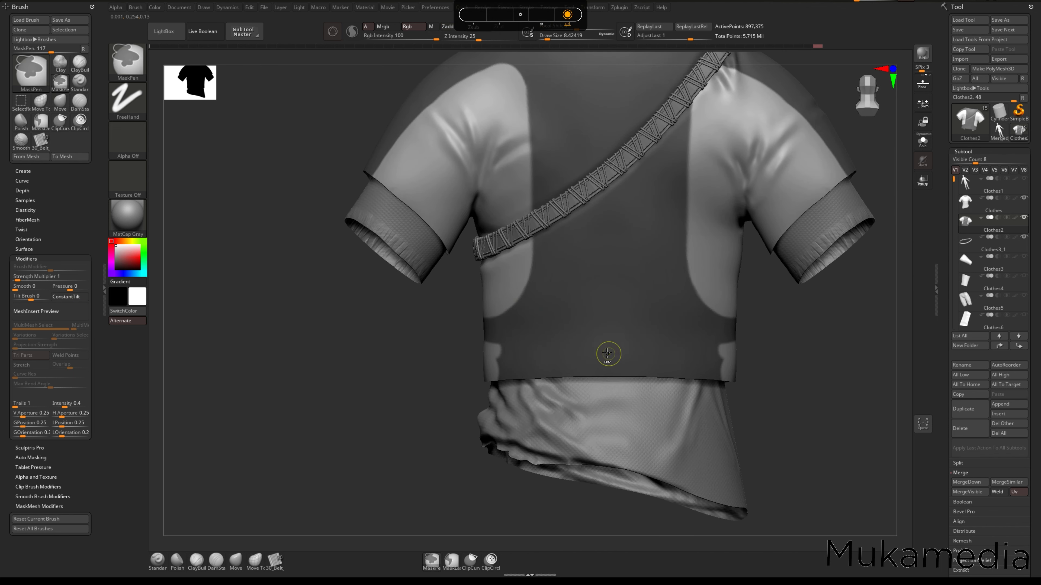
ctrl+alt+drag(604, 353, 726, 355)
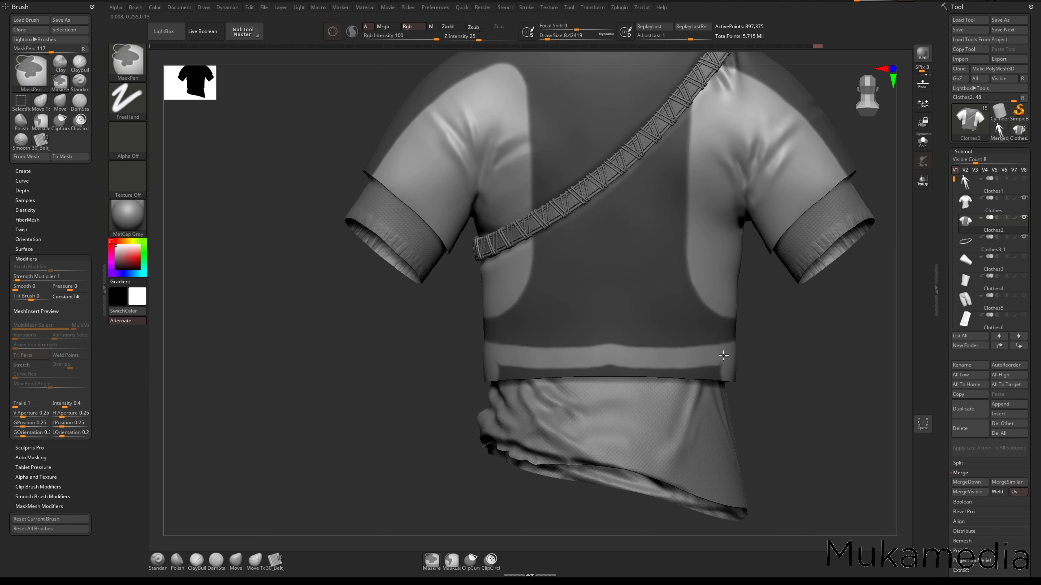
ctrl+alt+drag(637, 359, 720, 376)
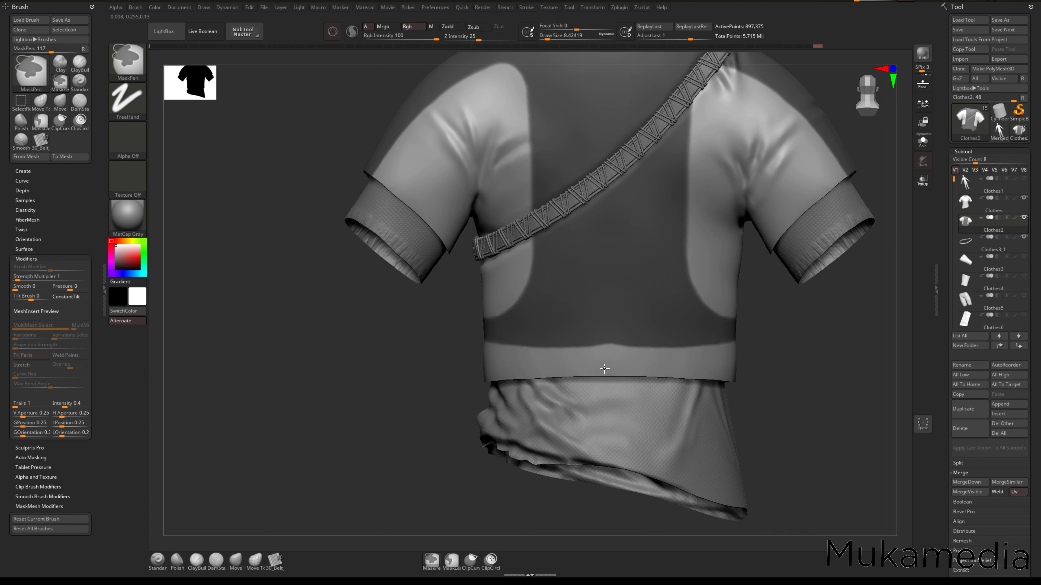
key(ctrl+alt)
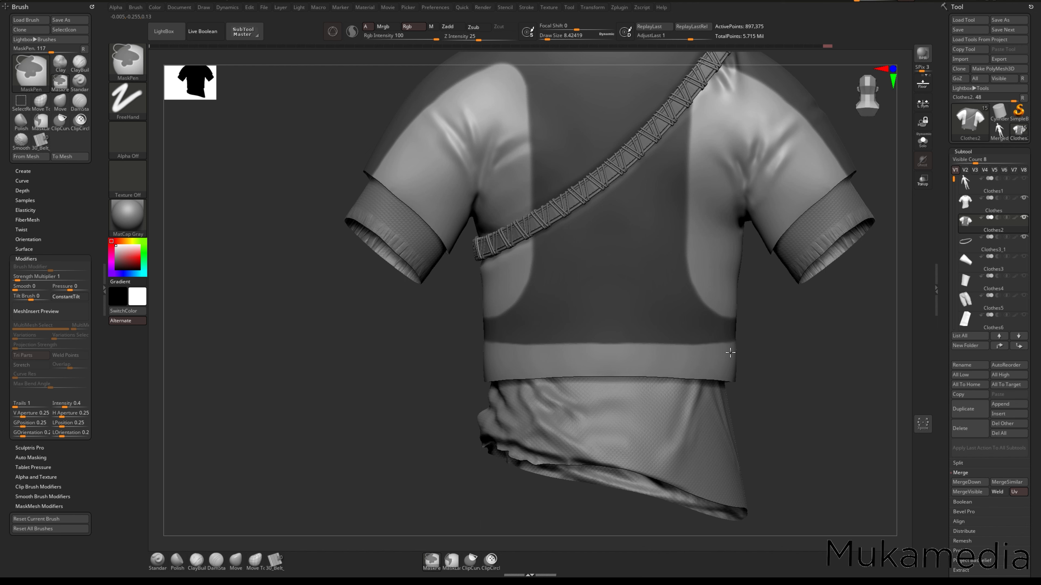
alt+drag(729, 352, 562, 356)
- Widen the vertical masked stripe on the lower front panel and square off its upper corner
mouse_move(562, 355)
right_down()
mouse_move(474, 347)
mouse_move(583, 354)
mouse_move(494, 318)
right_up()
mouse_move(494, 318)
right_down()
mouse_move(545, 332)
mouse_move(517, 340)
mouse_move(556, 359)
mouse_move(592, 360)
mouse_move(539, 367)
mouse_move(499, 395)
right_up()
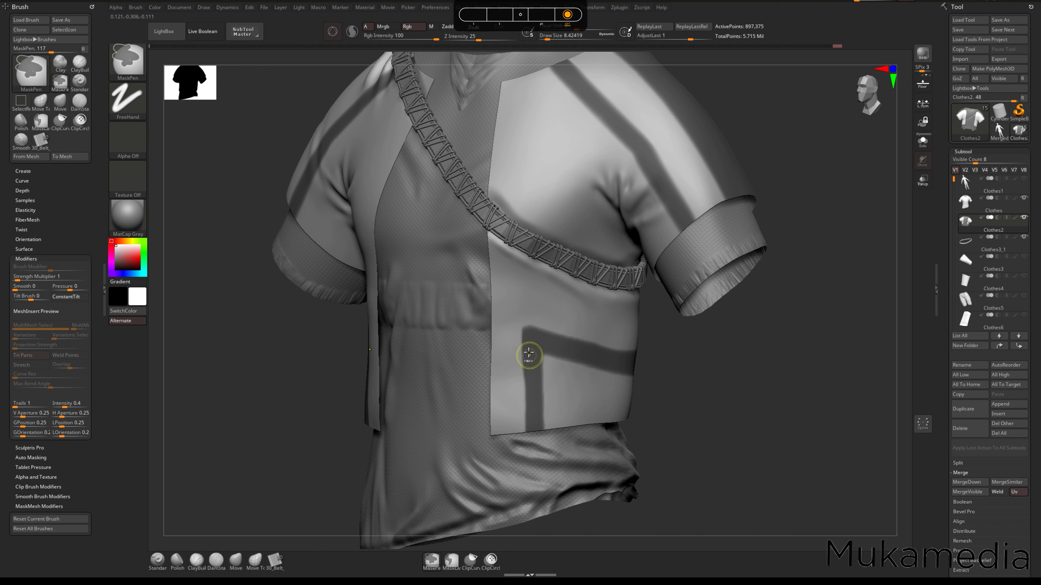
ctrl+drag(531, 347, 532, 436)
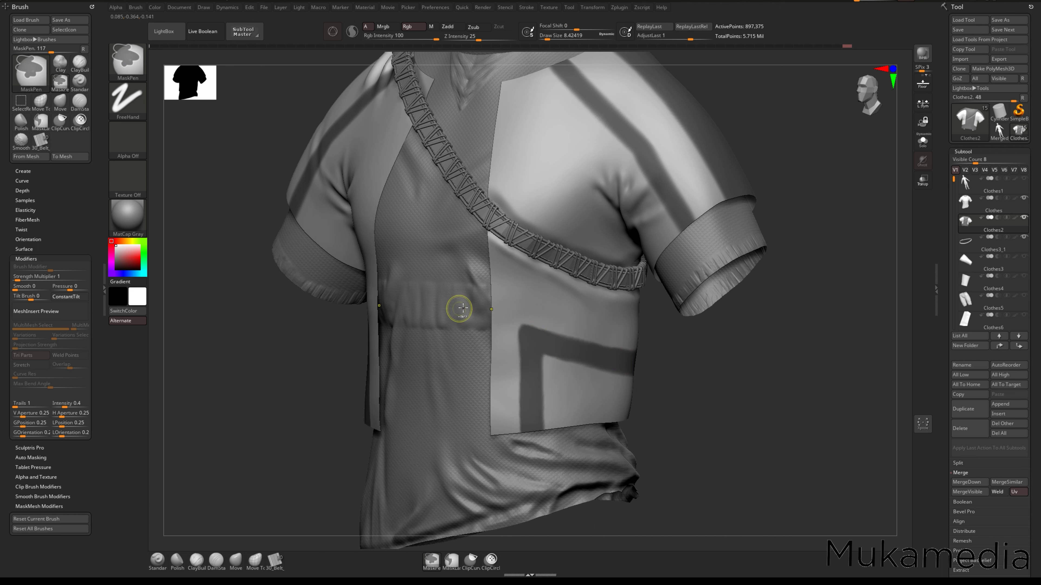
ctrl+alt+drag(515, 309, 517, 313)
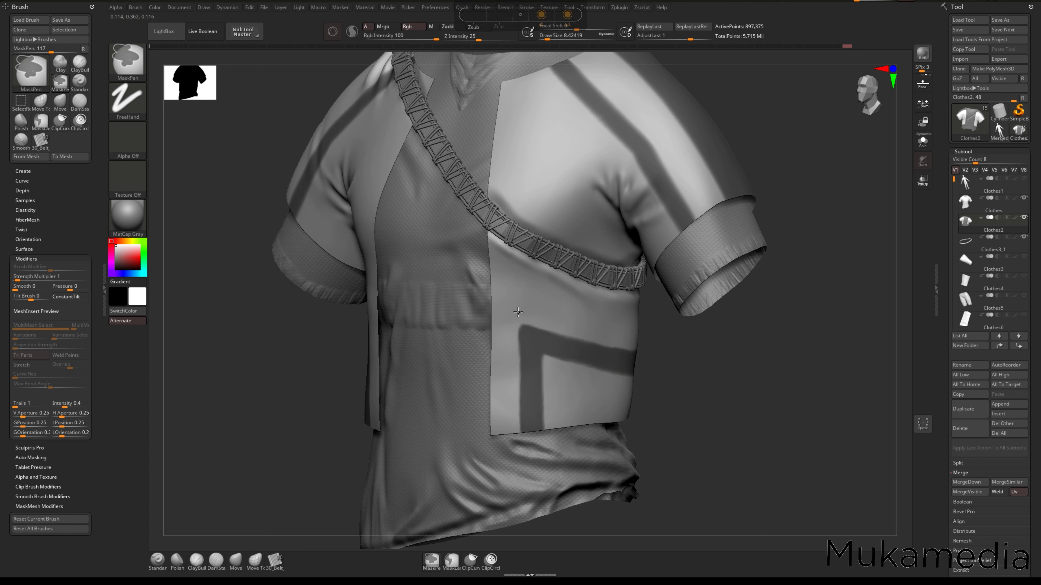
- Invert the jacket's mask so the main panels are protected instead of the trim stripes, and save the file
ctrl+right_drag(494, 302, 500, 353)
mouse_move(500, 353)
right_down()
mouse_move(459, 321)
mouse_move(493, 328)
right_up()
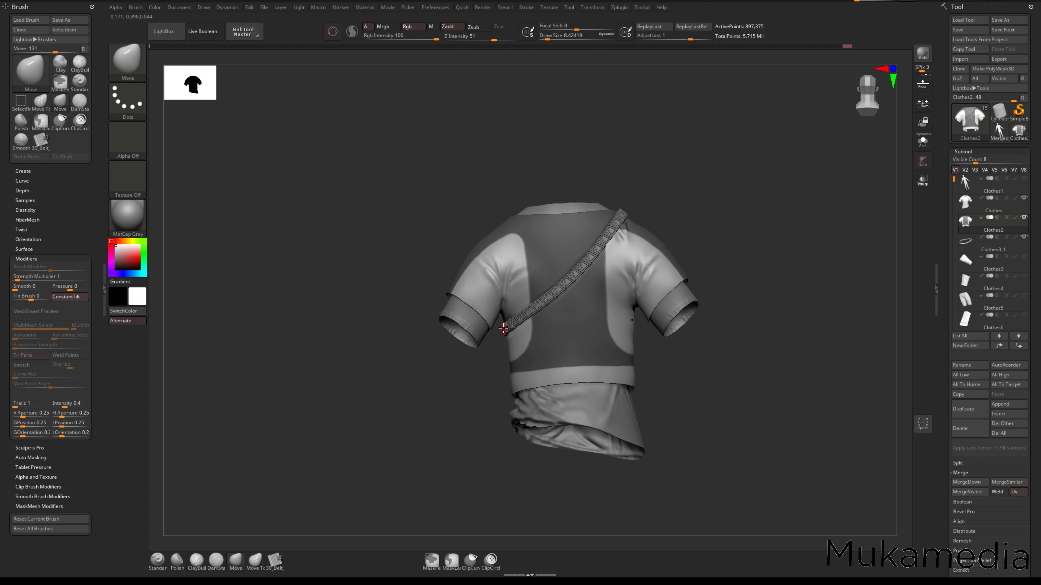
mouse_move(503, 330)
right_down()
mouse_move(567, 320)
mouse_move(458, 307)
mouse_move(544, 320)
mouse_move(353, 251)
right_up()
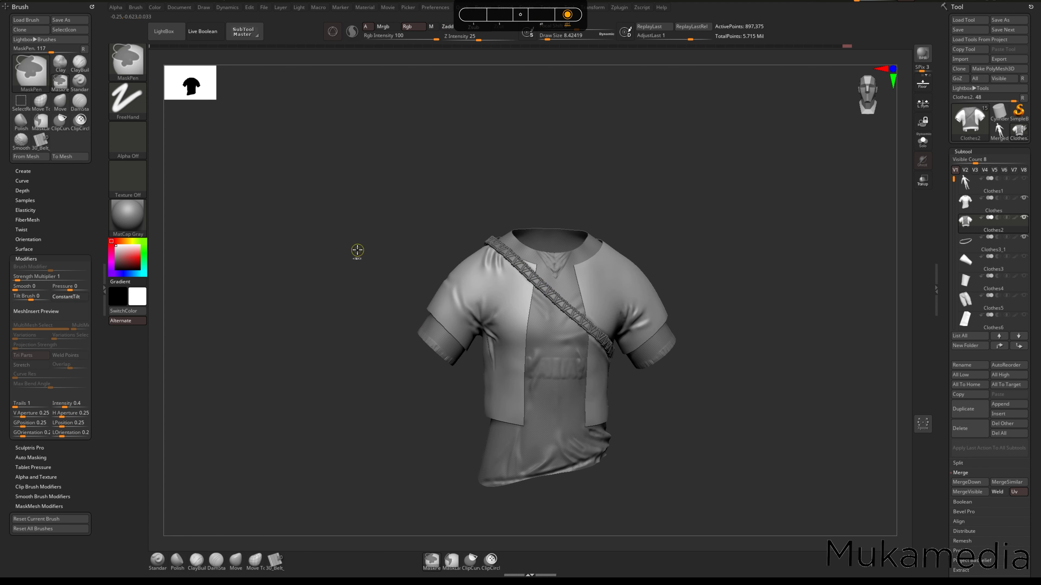
ctrl+click(367, 294)
ctrl+click(365, 298)
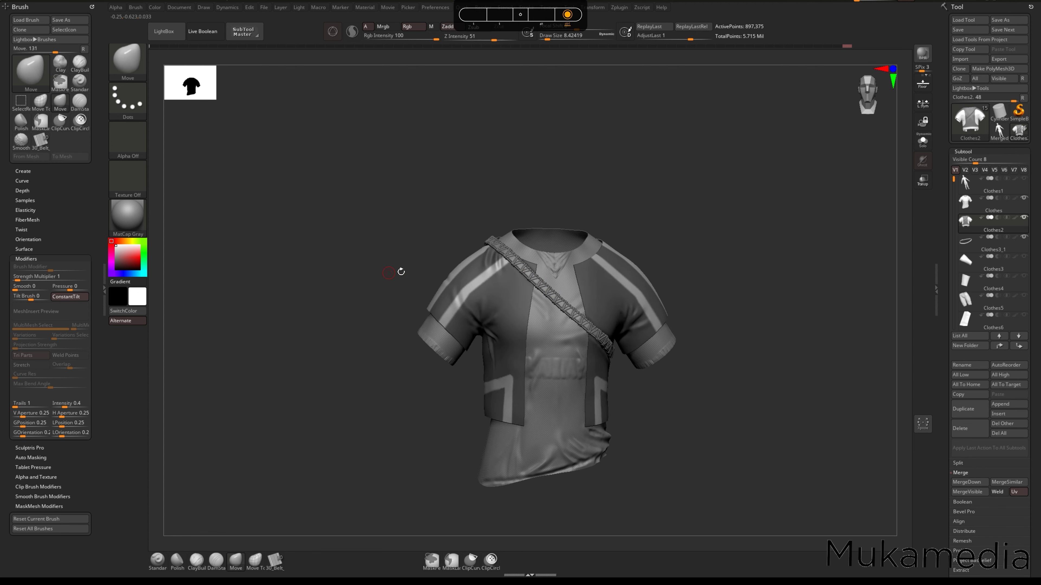
alt+right_drag(527, 319, 494, 312)
shift+right_drag(270, 209, 281, 203)
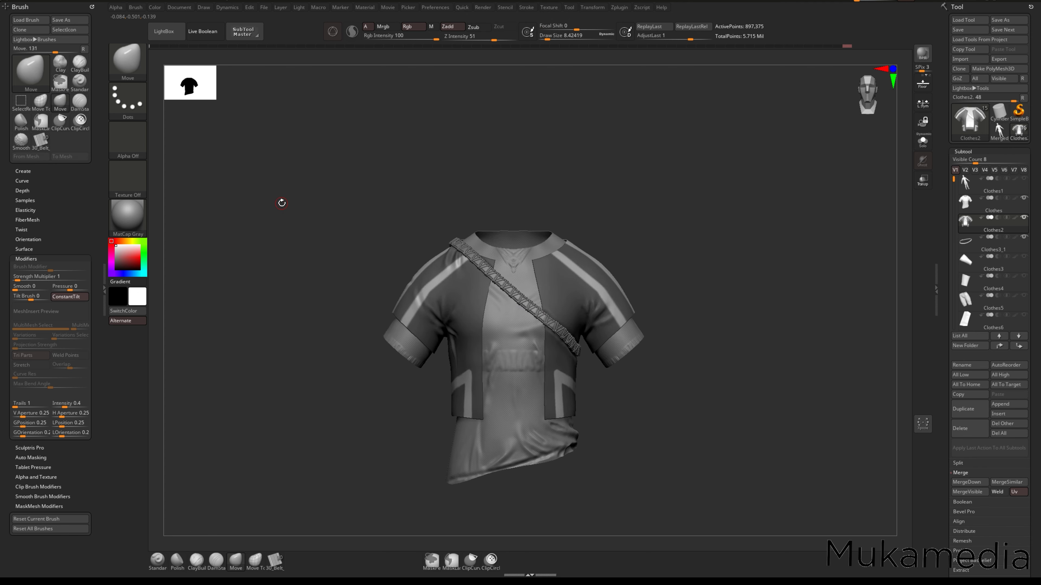
key(ctrl+s)
key(Return)
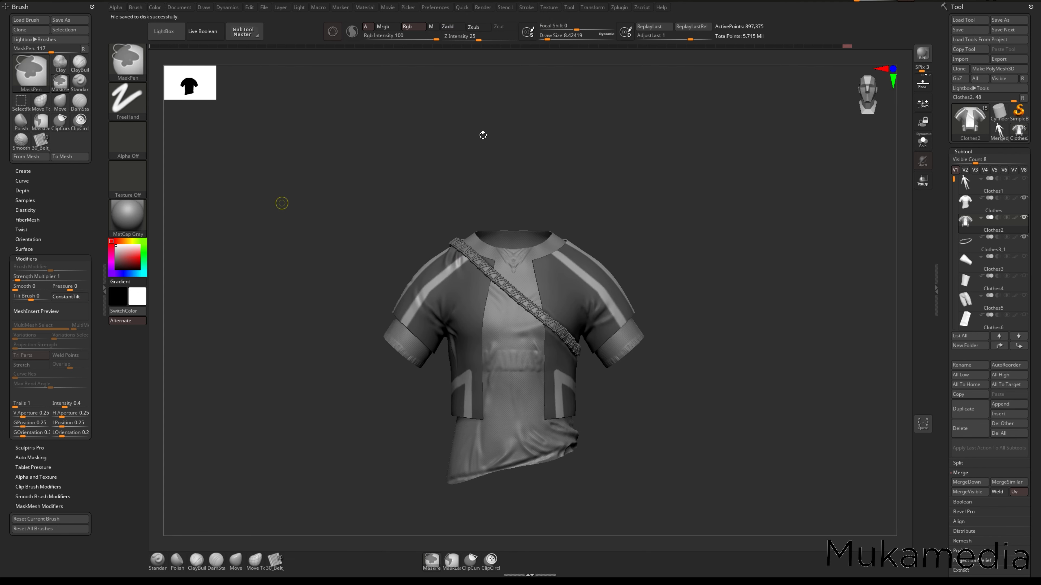
- Open the NoiseMaker surface noise for the jacket and set the noise scale to 0
scroll(983, 239, down, 5)
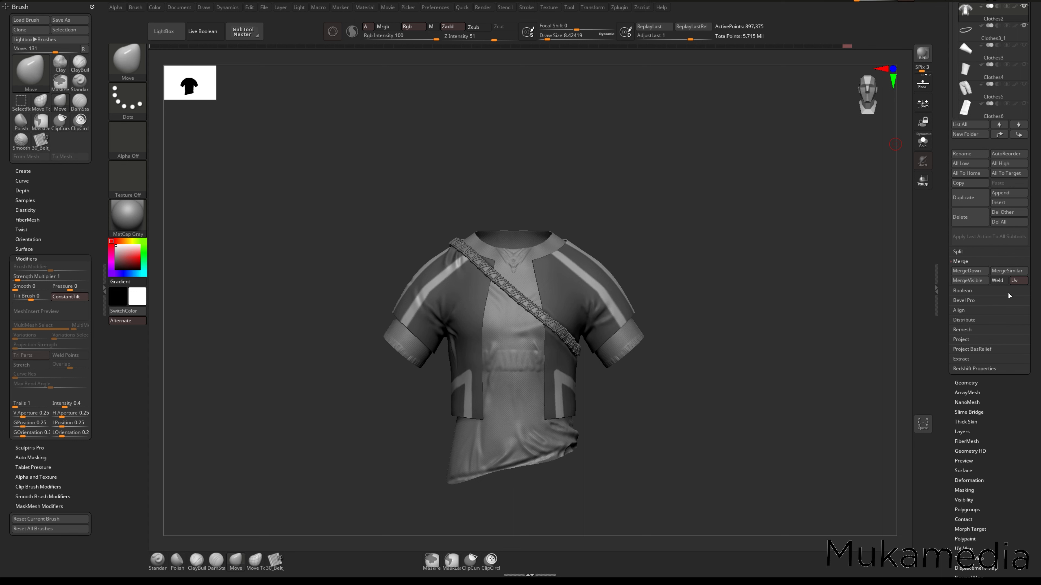
click(991, 281)
scroll(969, 369, down, 2)
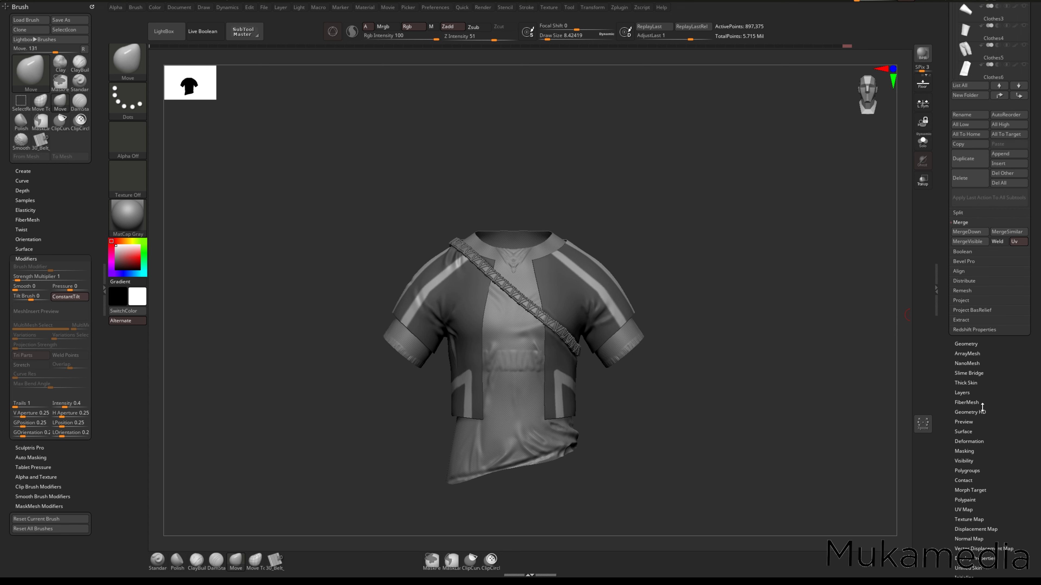
click(963, 432)
click(966, 110)
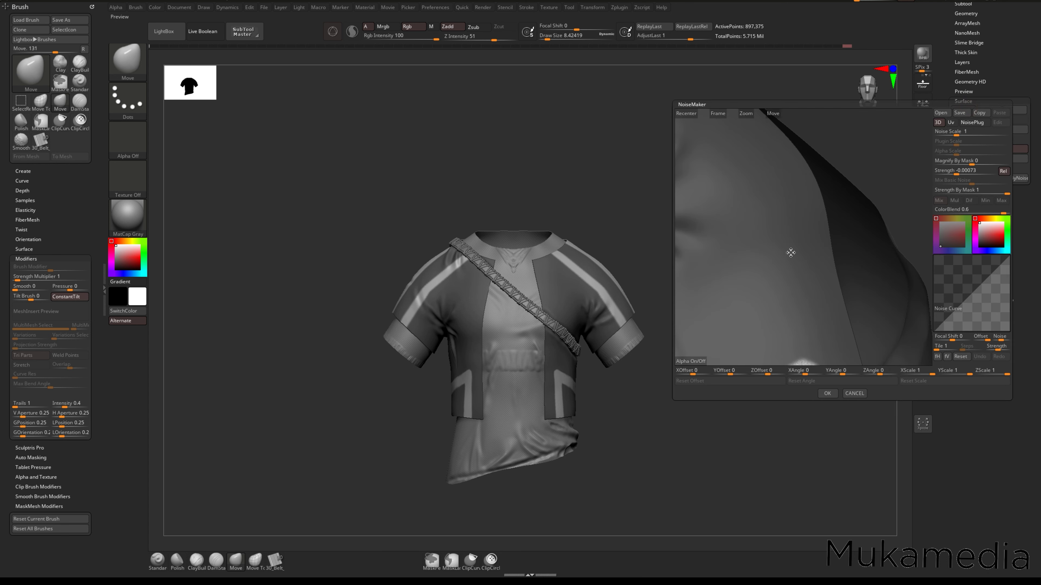
ctrl+right_drag(828, 247, 815, 260)
mouse_move(816, 225)
ctrl+right_down()
mouse_move(839, 233)
mouse_move(825, 241)
mouse_move(864, 243)
mouse_move(837, 243)
ctrl+right_up()
drag(836, 243, 835, 329)
mouse_move(957, 132)
mouse_down()
mouse_move(999, 126)
mouse_move(936, 132)
mouse_up()
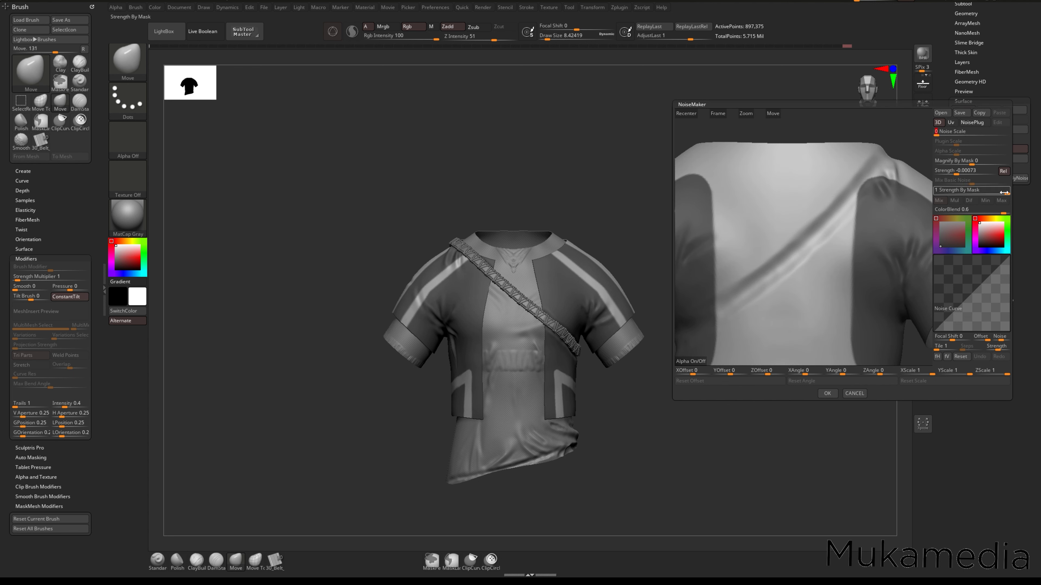
click(979, 171)
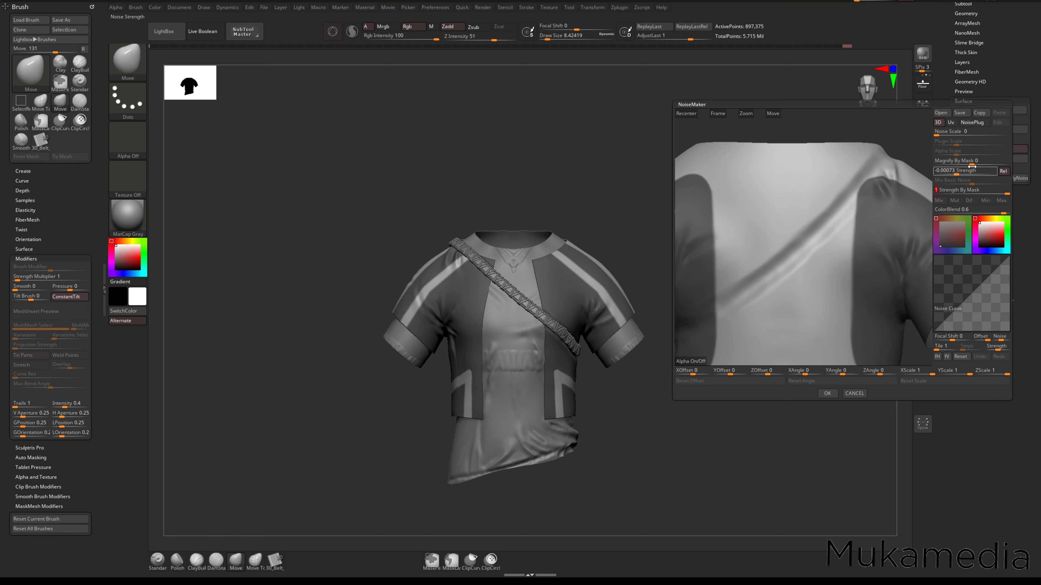
- Browse the 40 Apha Fabric folder on drive D for an image to import as the noise alpha
click(698, 363)
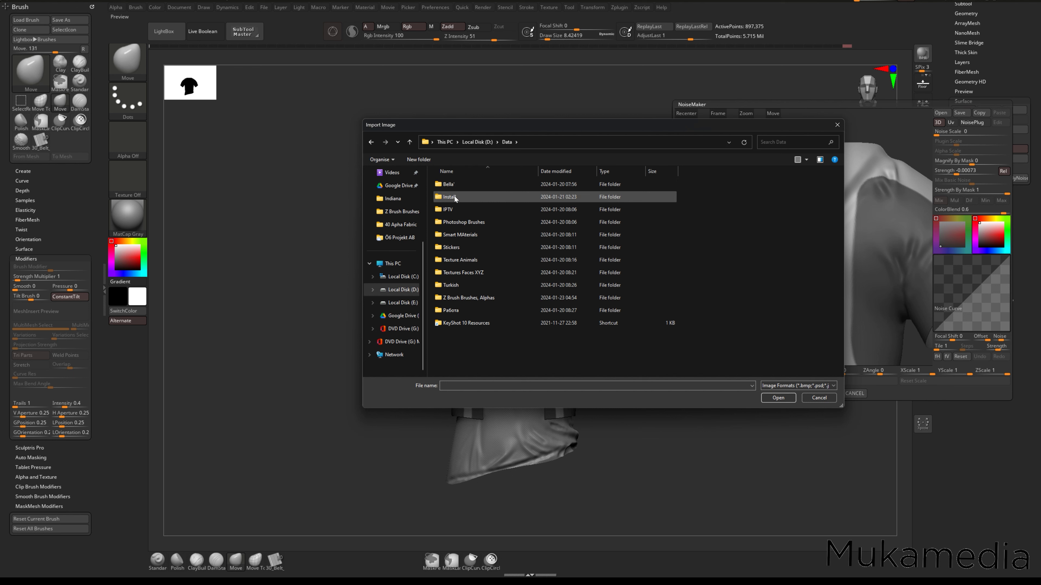
double_click(480, 298)
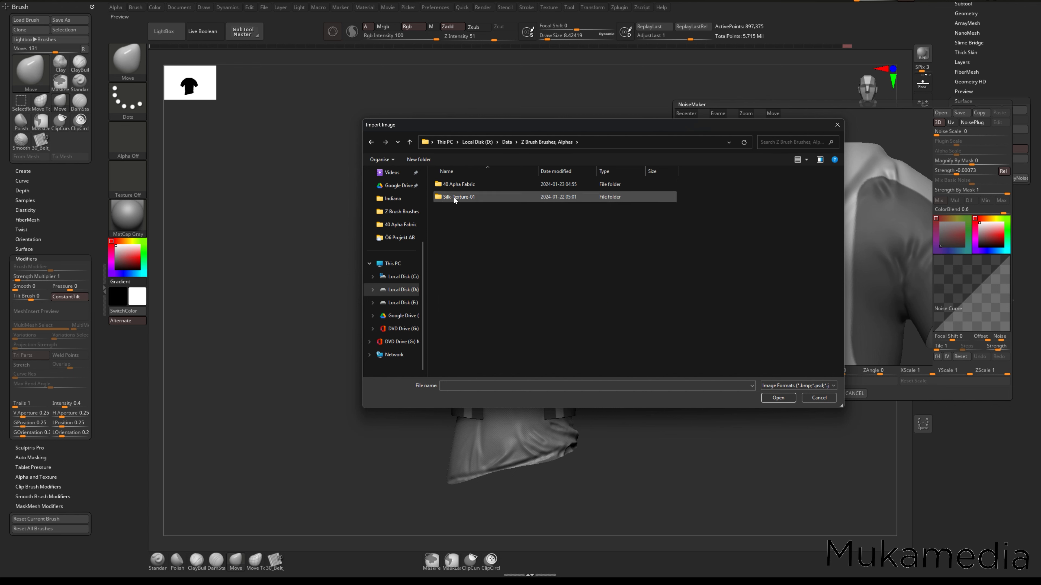
double_click(458, 184)
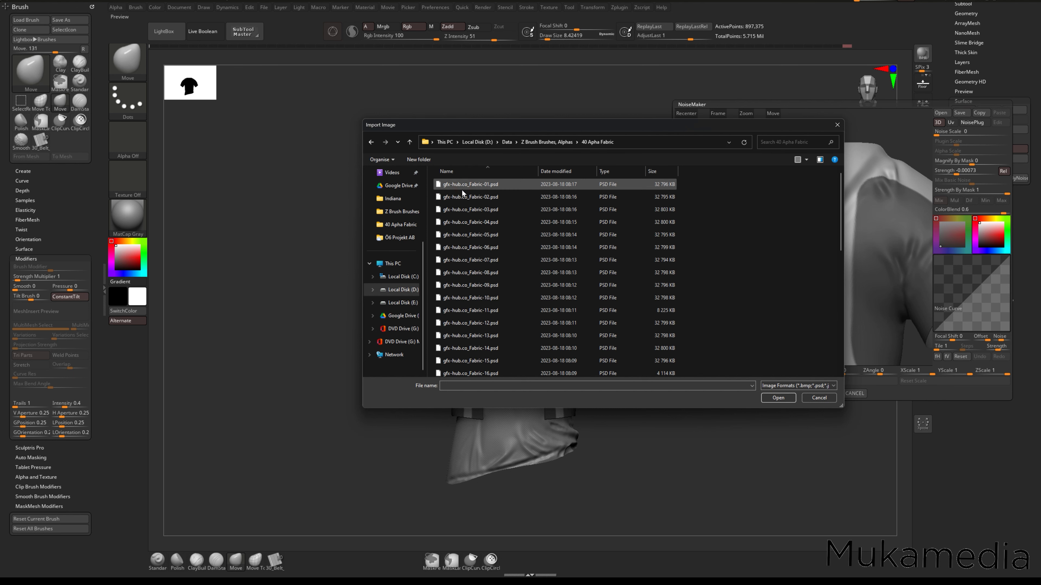
scroll(742, 263, down, 8)
scroll(743, 262, down, 1)
right_click(744, 261)
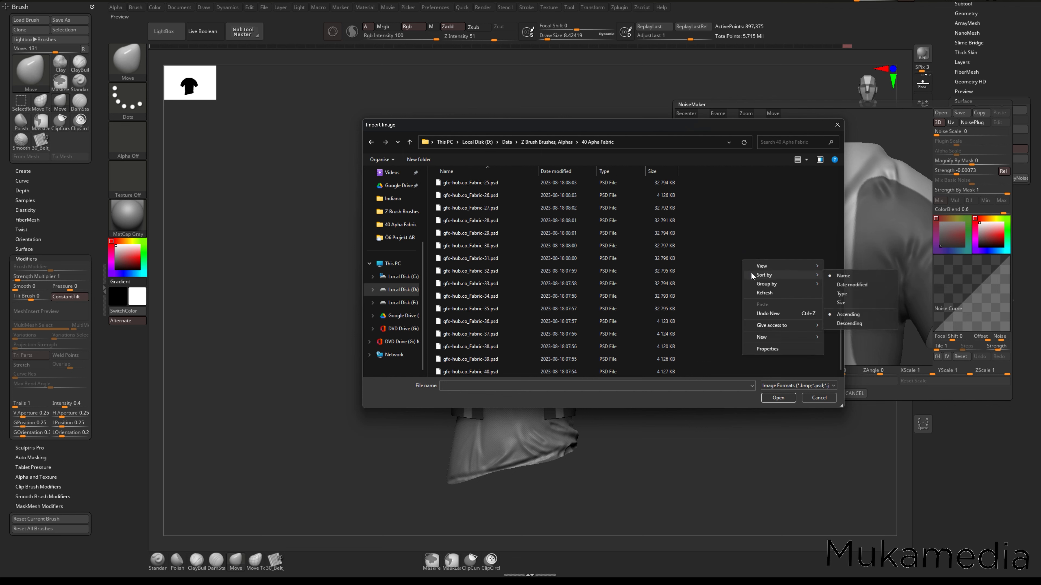
click(706, 246)
- Look through the 40 Apha Fabric folder in a separate File Explorer window, and cancel the image import and the surface noise
key(super+e)
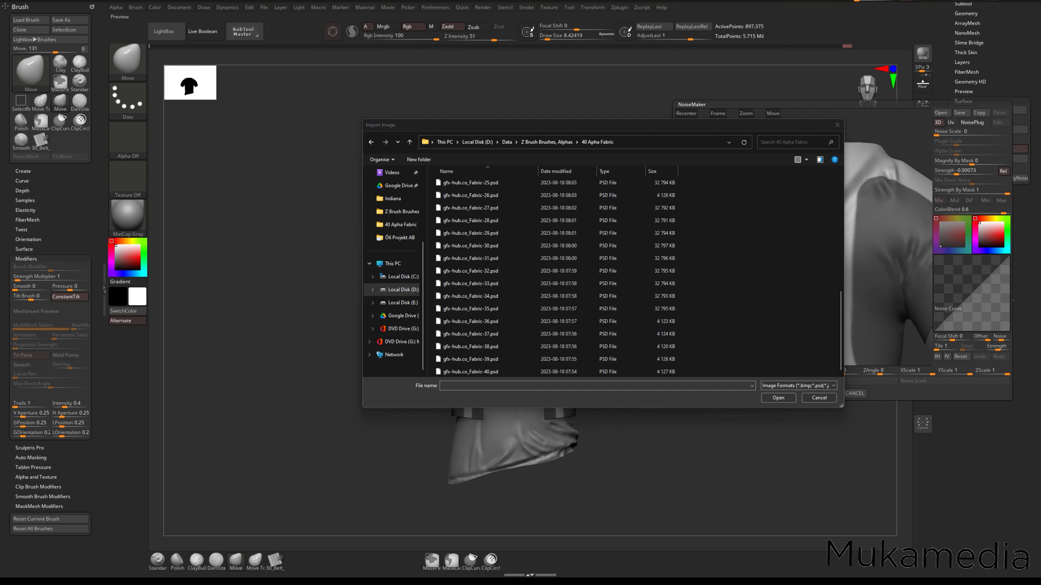
scroll(474, 259, down, 3)
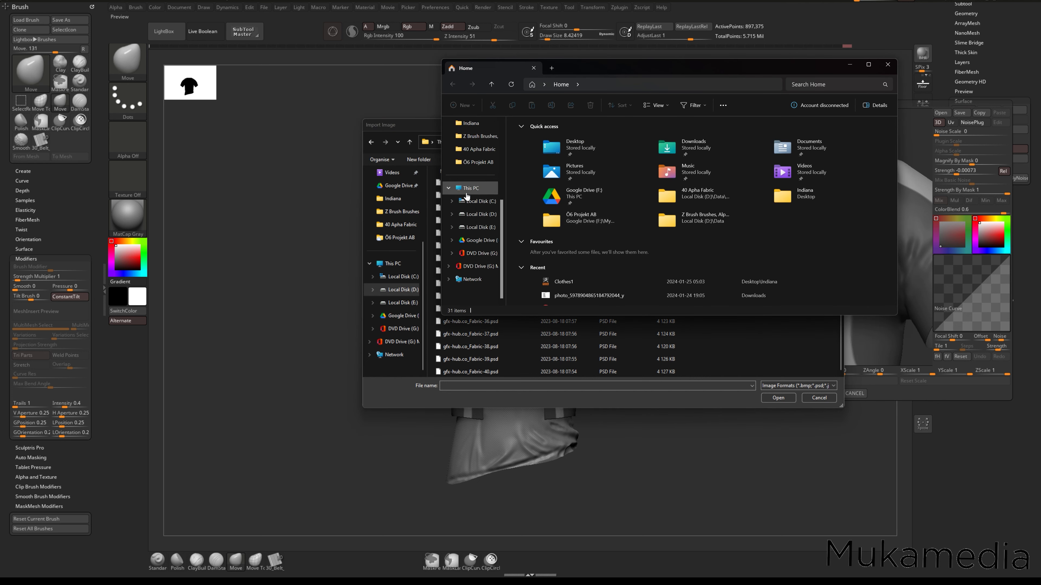
click(479, 214)
double_click(574, 160)
double_click(545, 250)
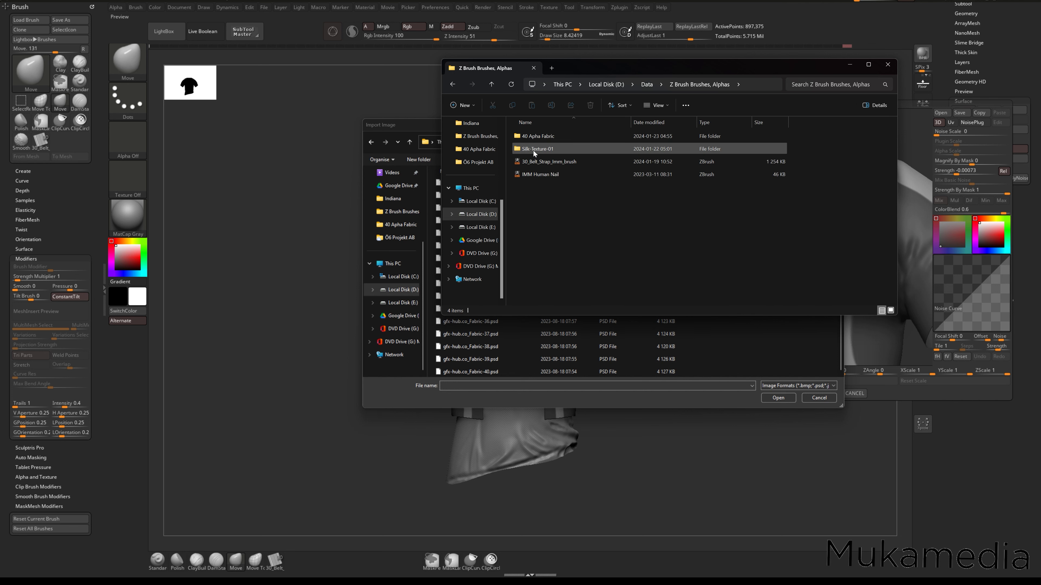
double_click(547, 149)
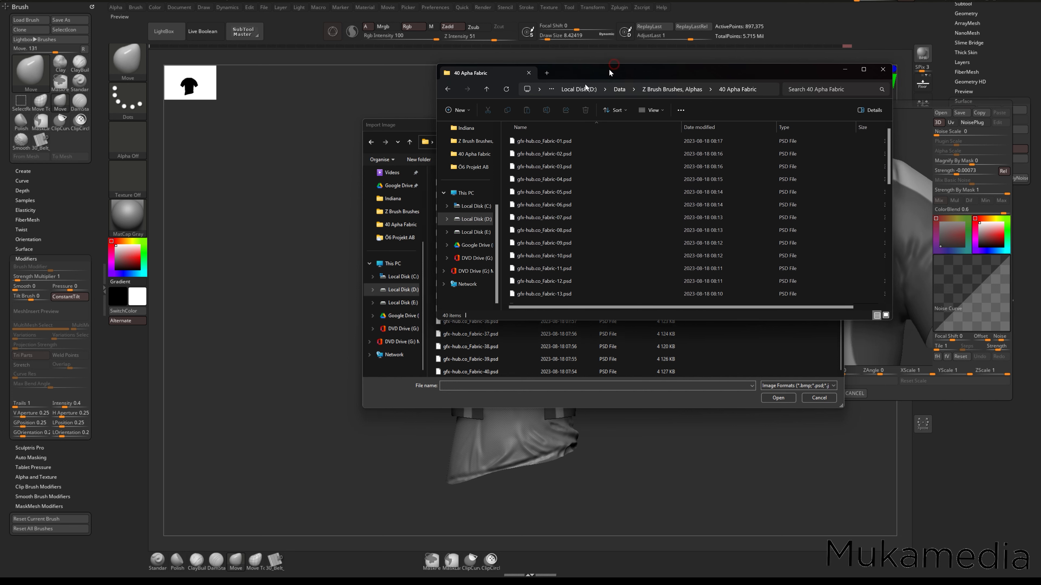
drag(614, 68, 572, 131)
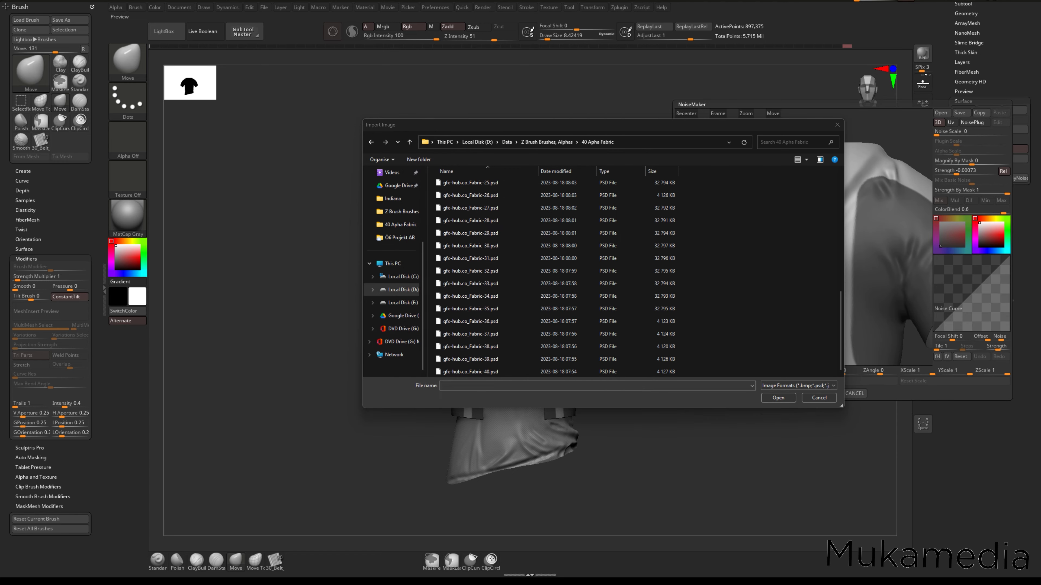
scroll(492, 197, up, 8)
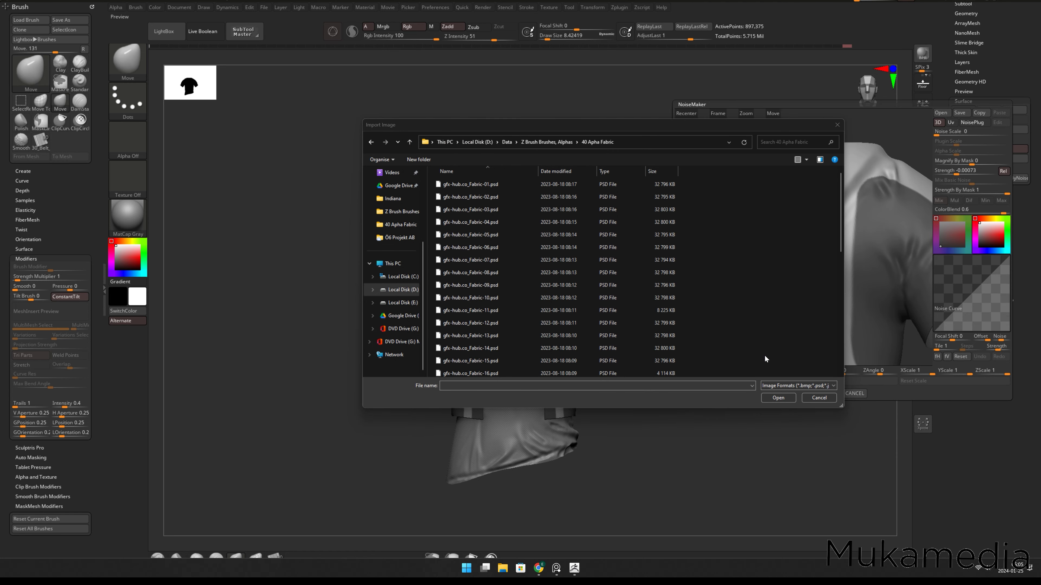
click(818, 397)
click(855, 394)
- Switch to the Standard brush and examine the gfx-hub.co fabric patterns among its alphas
key(b)
key(s)
key(t)
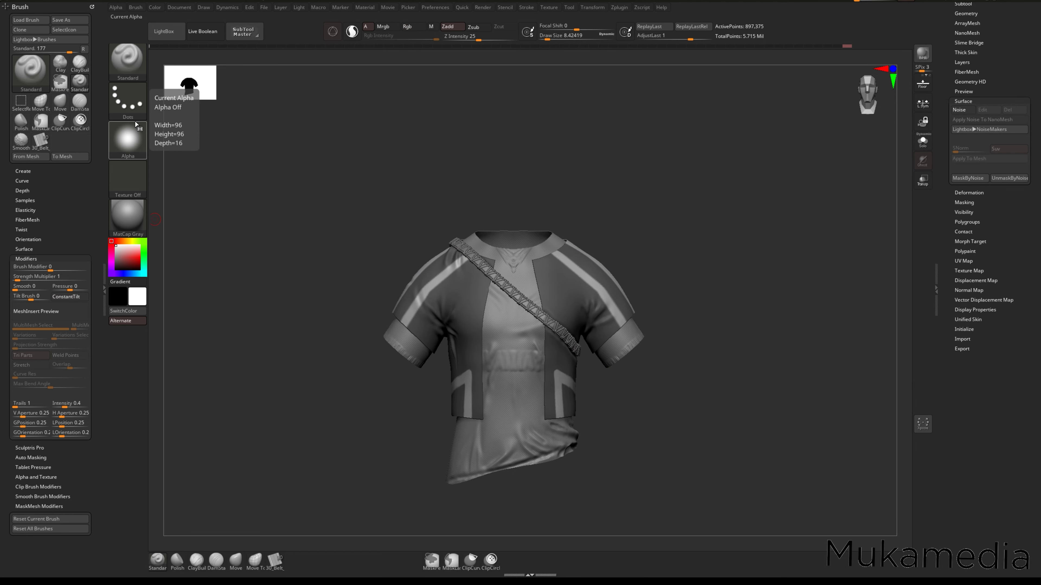
click(133, 142)
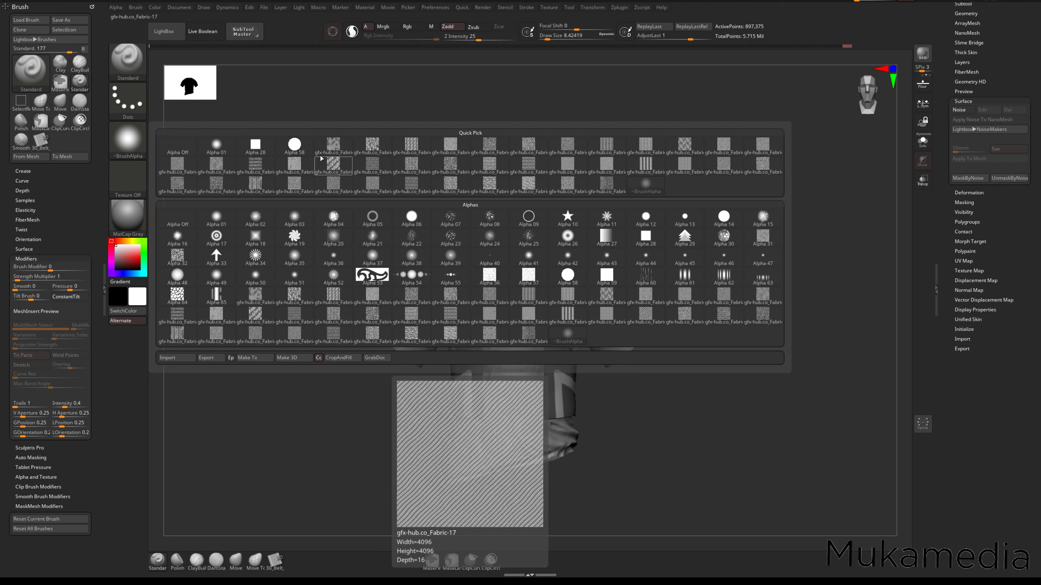
mouse_move(337, 148)
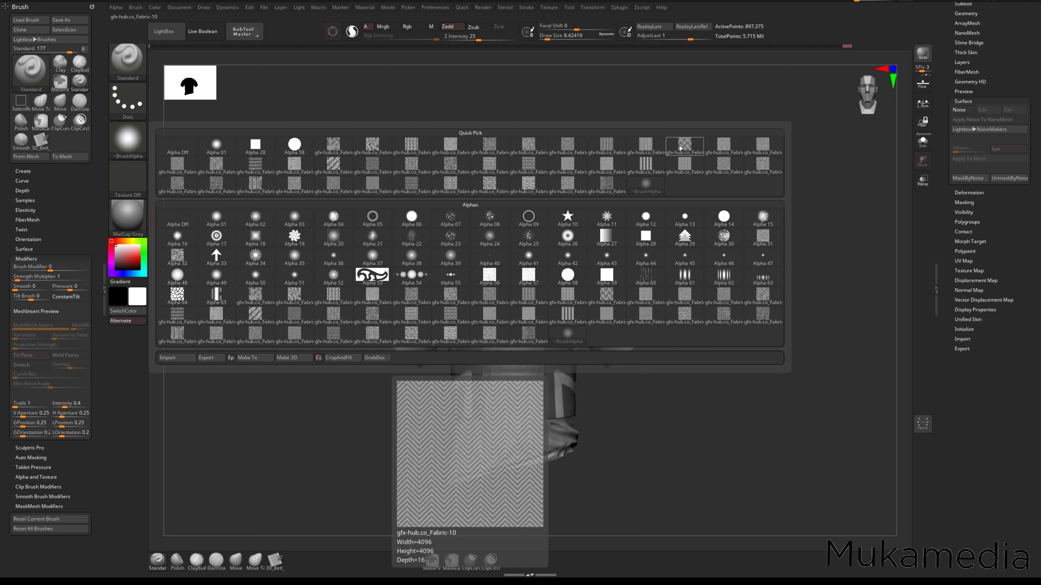
- Reopen the jacket's surface noise and load gfx-hub.co_Fabric-10.psd from the 40 Apha Fabric folder as its alpha
click(962, 110)
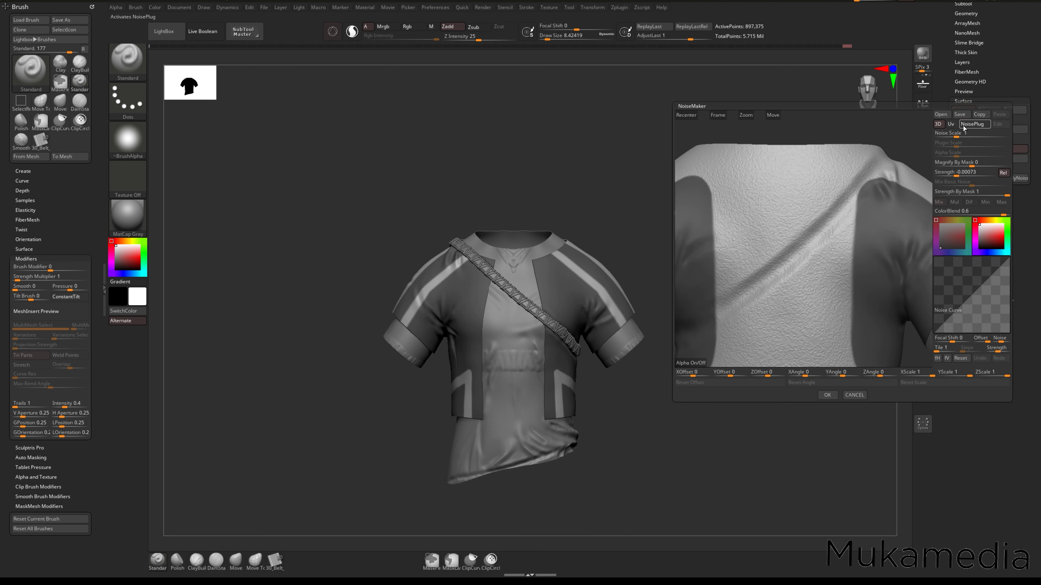
click(701, 364)
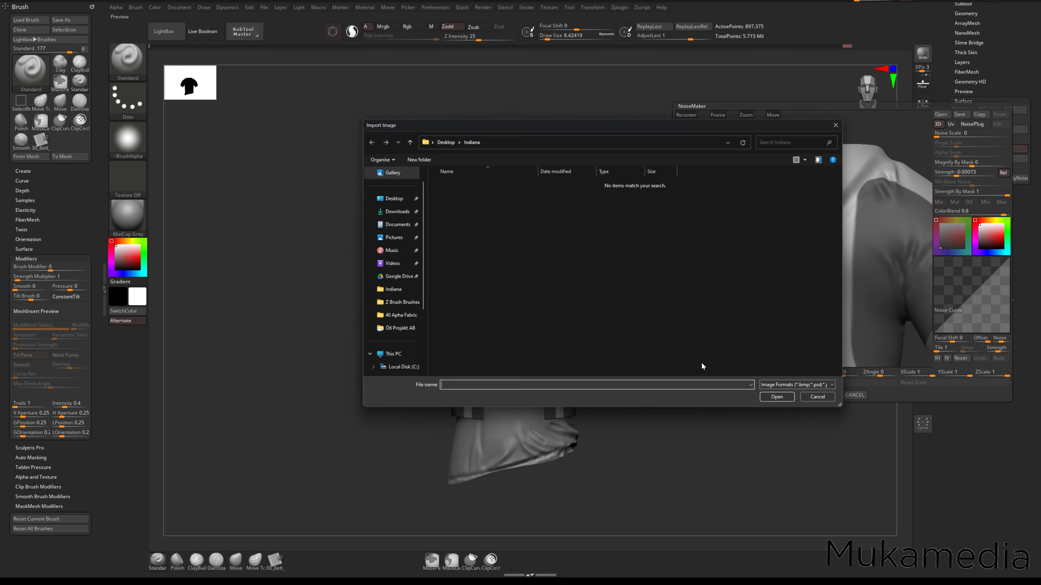
scroll(383, 333, down, 3)
click(394, 293)
double_click(456, 189)
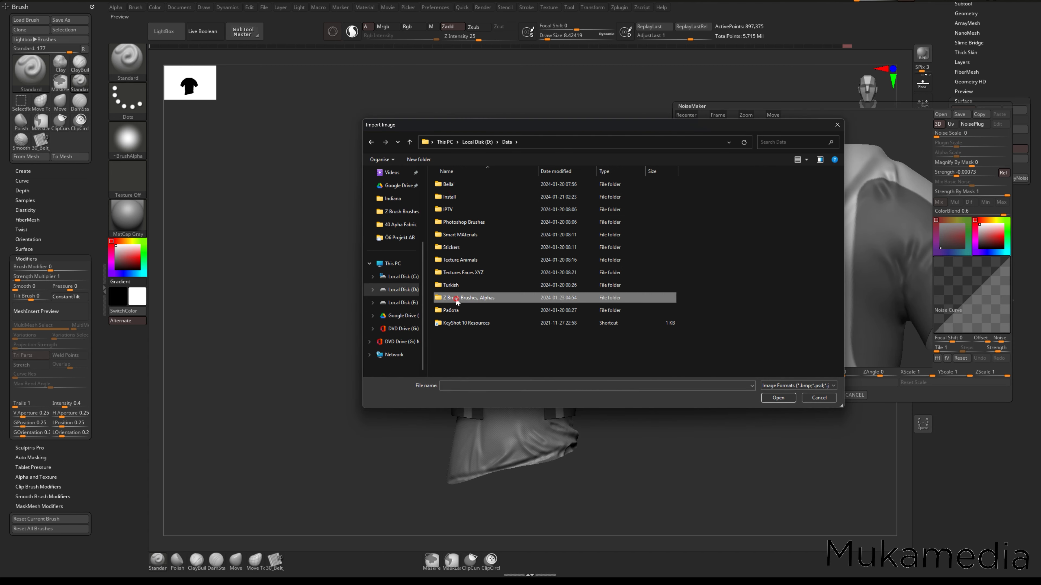
double_click(455, 299)
double_click(454, 188)
double_click(484, 299)
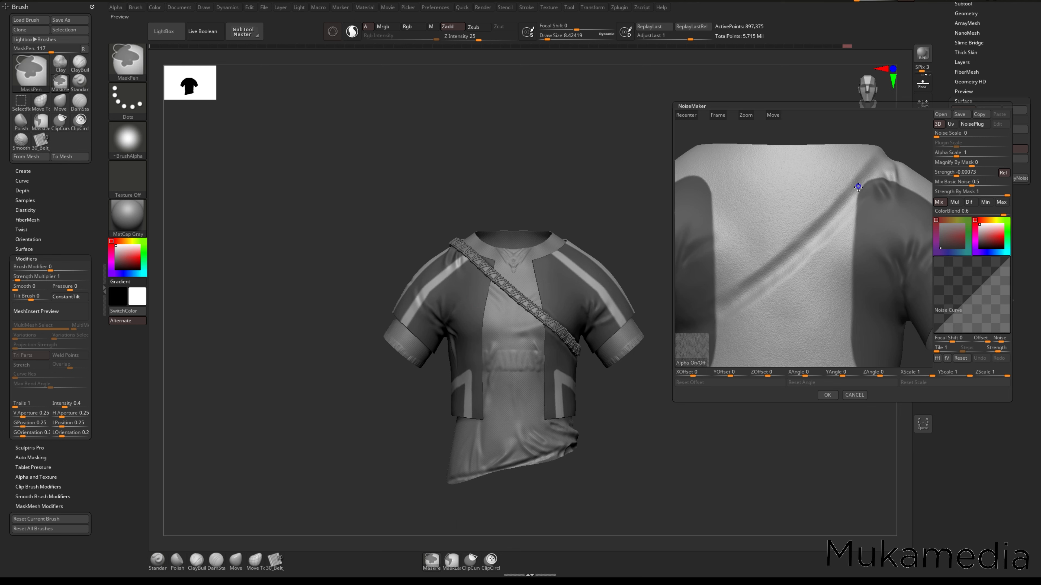
- Set the fabric noise to alpha scale 0.10771, mix basic noise 0 and strength -0.02458
mouse_move(857, 187)
ctrl+right_down()
mouse_move(972, 201)
mouse_move(895, 190)
ctrl+right_up()
mouse_move(948, 155)
mouse_down()
mouse_move(956, 150)
mouse_move(948, 174)
mouse_move(953, 156)
mouse_up()
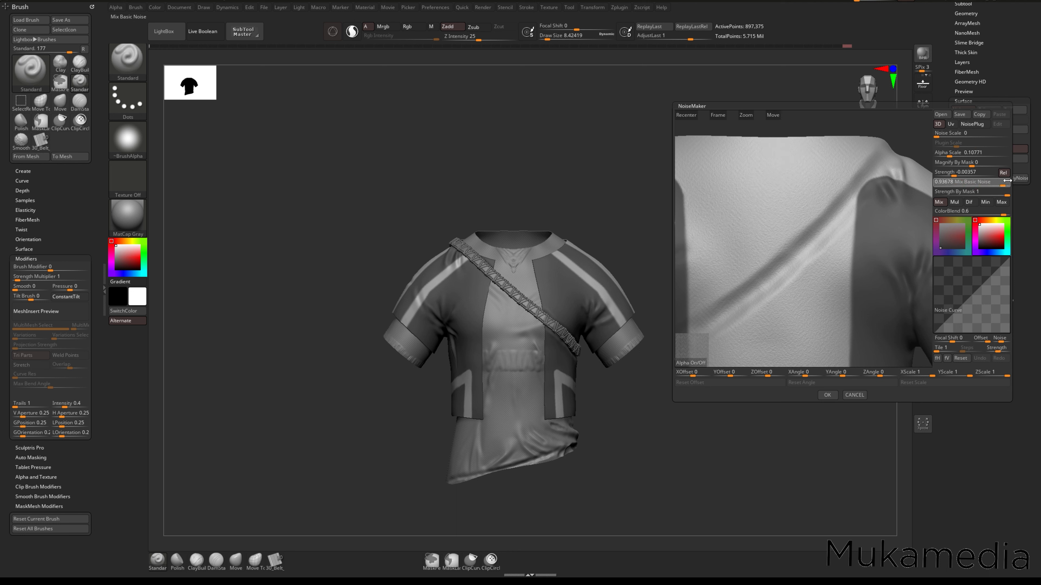
click(959, 172)
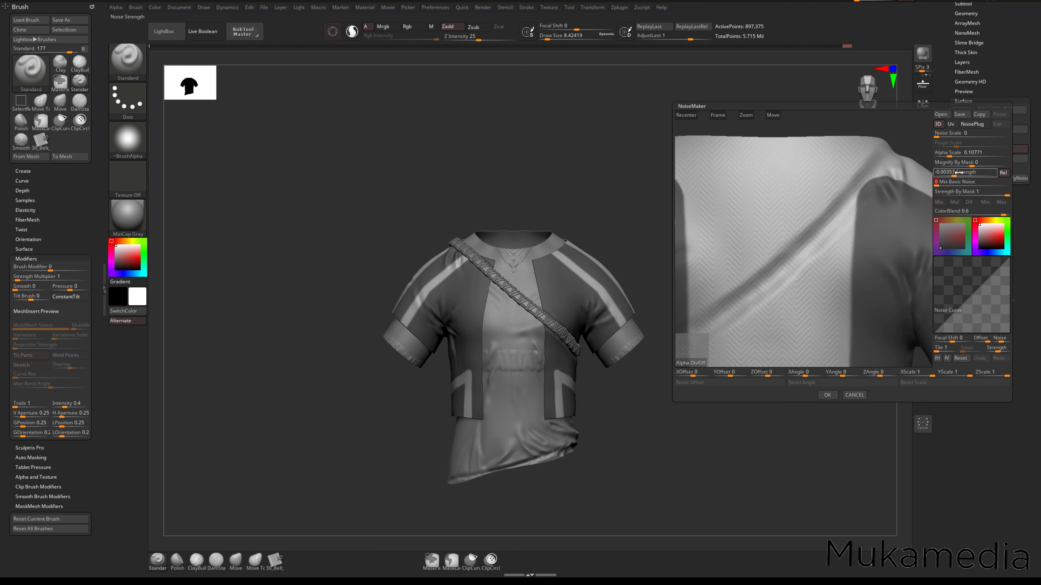
drag(954, 173, 948, 173)
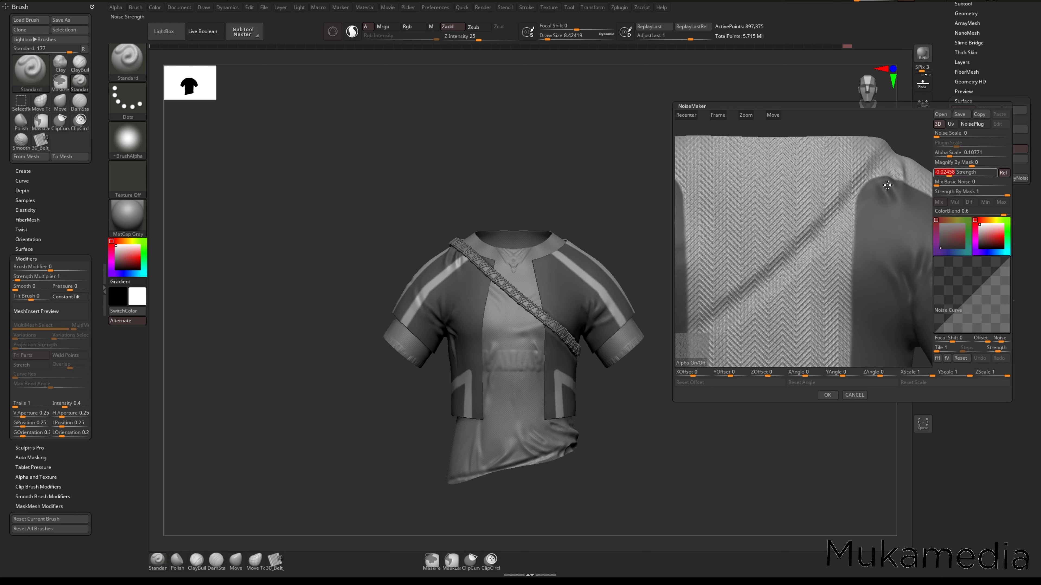
- Inspect the herringbone fabric pattern across the jacket's back and shoulders in the noise preview, and discard the noise
mouse_move(861, 214)
ctrl+right_down()
mouse_move(838, 375)
mouse_move(846, 209)
mouse_move(800, 212)
mouse_move(800, 283)
mouse_move(830, 198)
ctrl+right_up()
drag(831, 198, 816, 235)
ctrl+scroll(817, 235, up, 3)
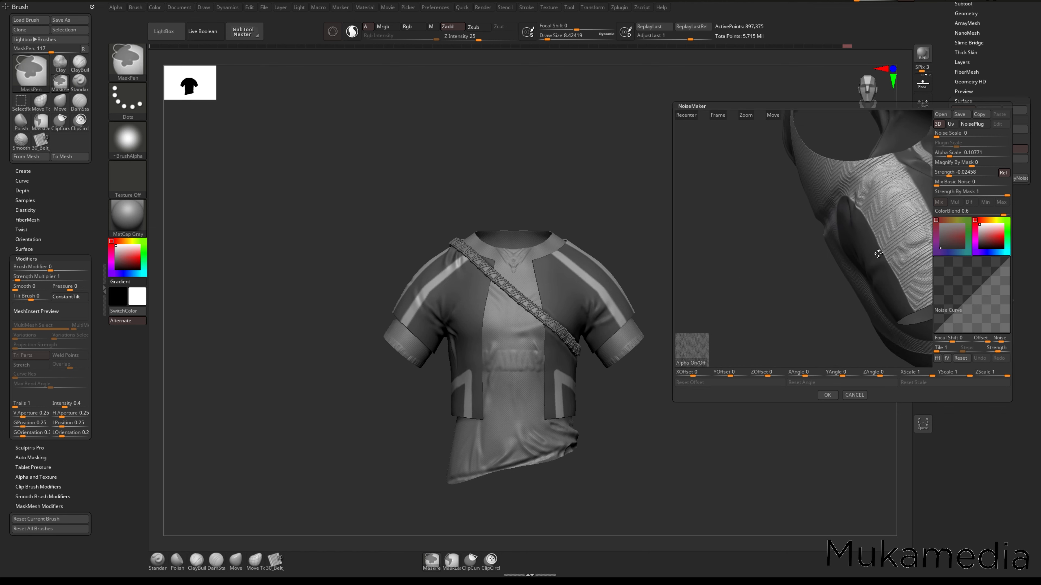
ctrl+scroll(832, 251, down, 6)
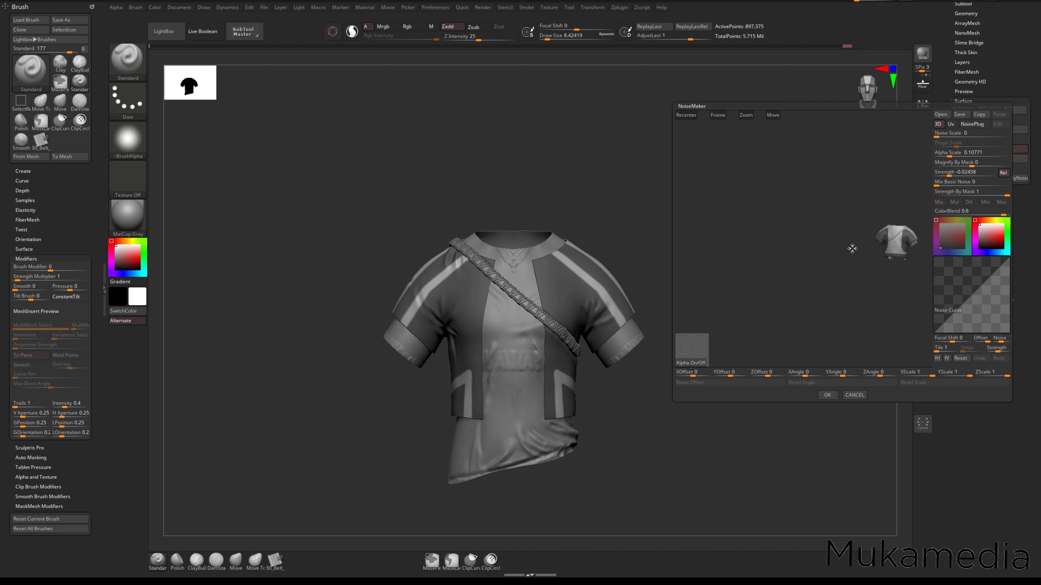
ctrl+scroll(811, 244, up, 5)
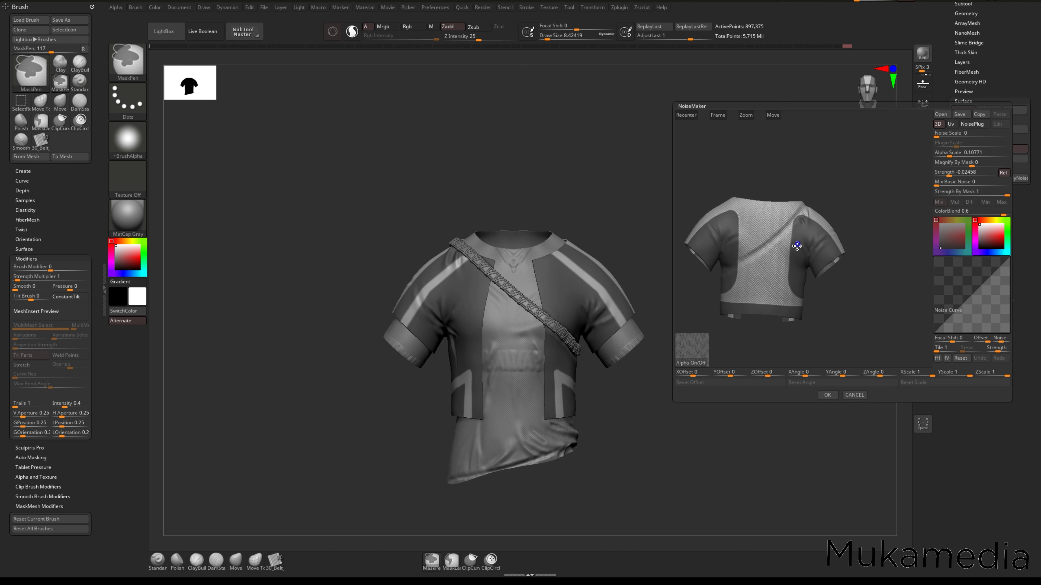
ctrl+scroll(797, 246, up, 4)
ctrl+scroll(816, 260, down, 2)
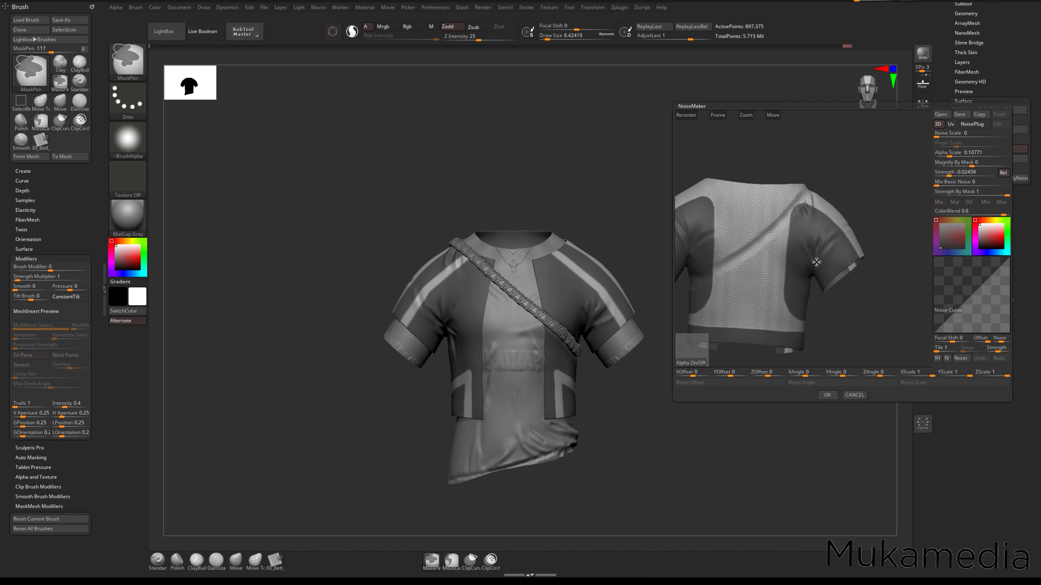
ctrl+scroll(817, 262, up, 1)
click(855, 397)
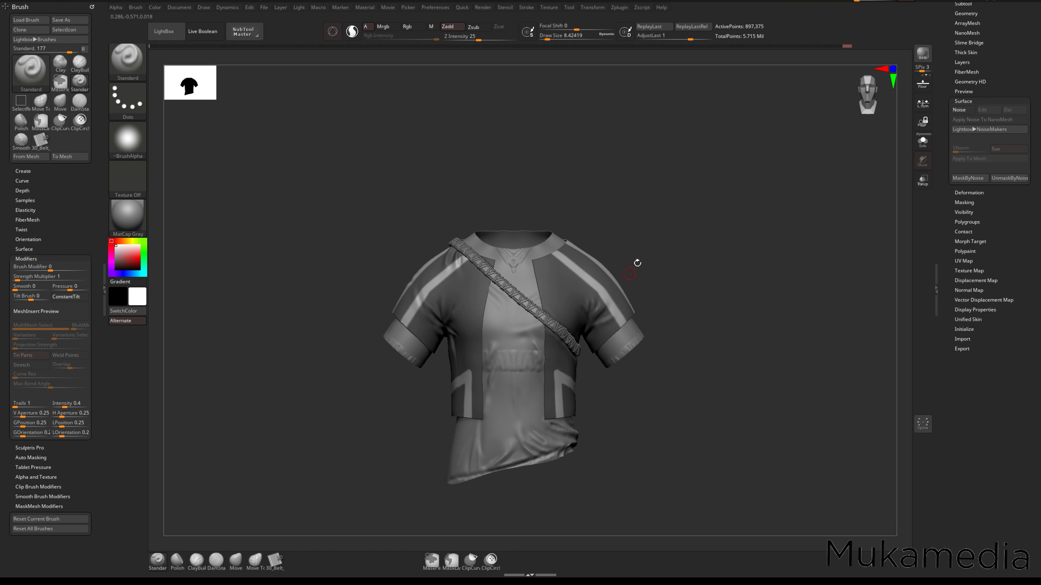
- Try to add another subdivision level to the short-sleeved jacket
key(ctrl+d)
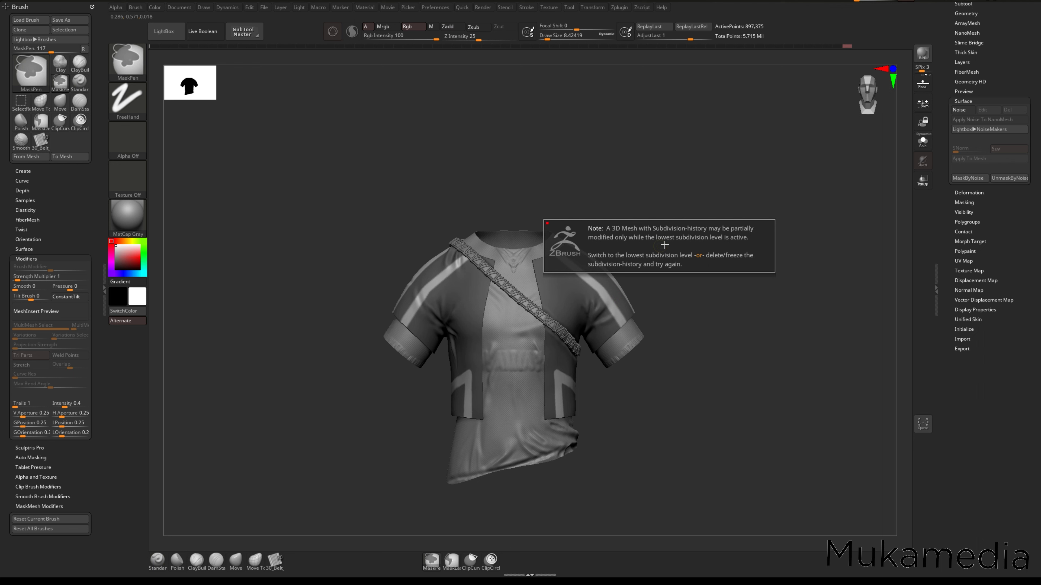
drag(991, 82, 989, 145)
click(975, 163)
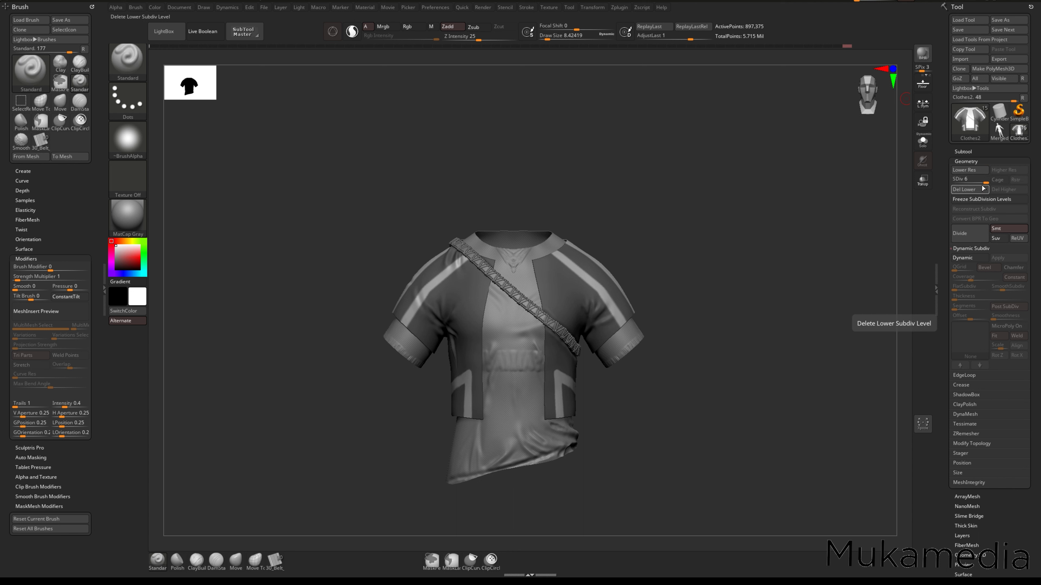
click(976, 230)
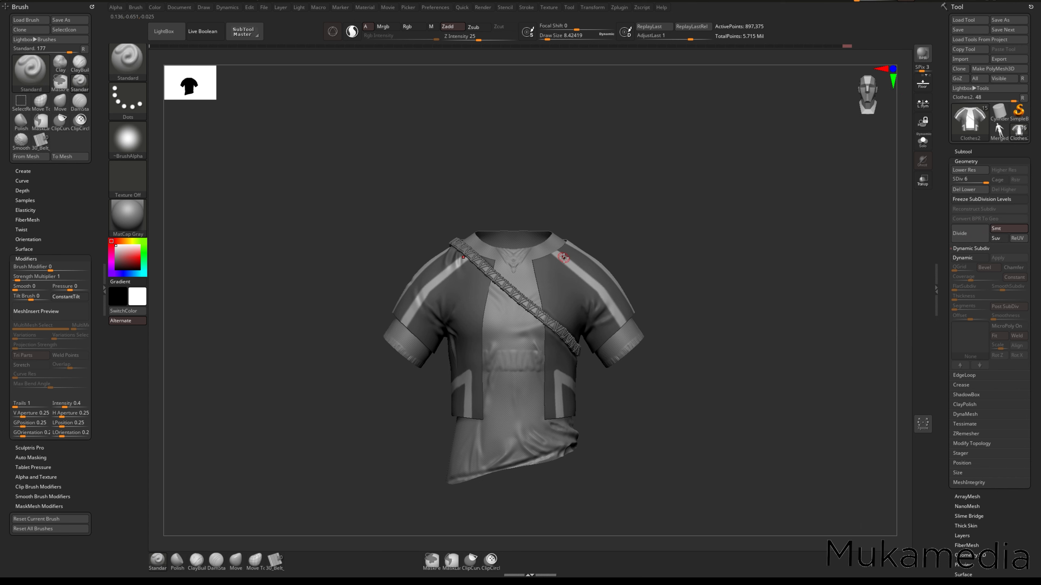
- Compare the gfx-hub.co fabric alphas, reopen the jacket's surface noise at noise scale 0 and load gfx-hub.co_Fabric-26.psd as its alpha
click(128, 139)
mouse_move(566, 185)
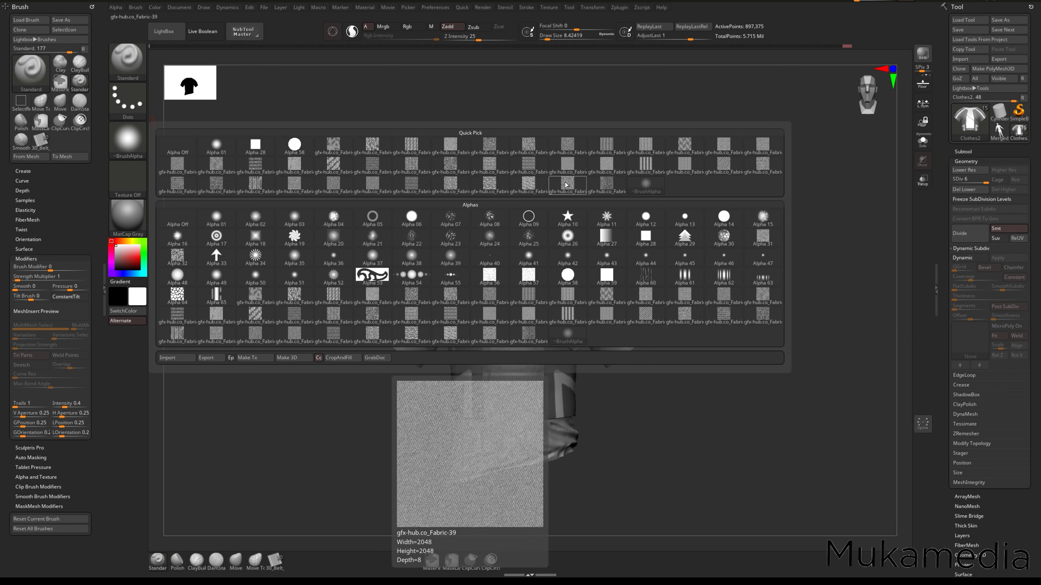
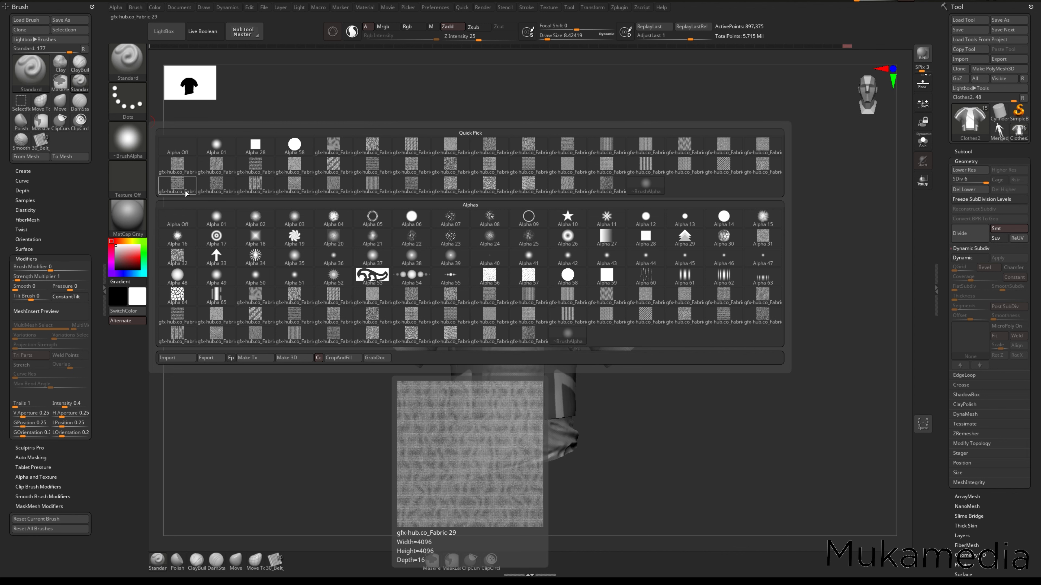
scroll(973, 333, down, 5)
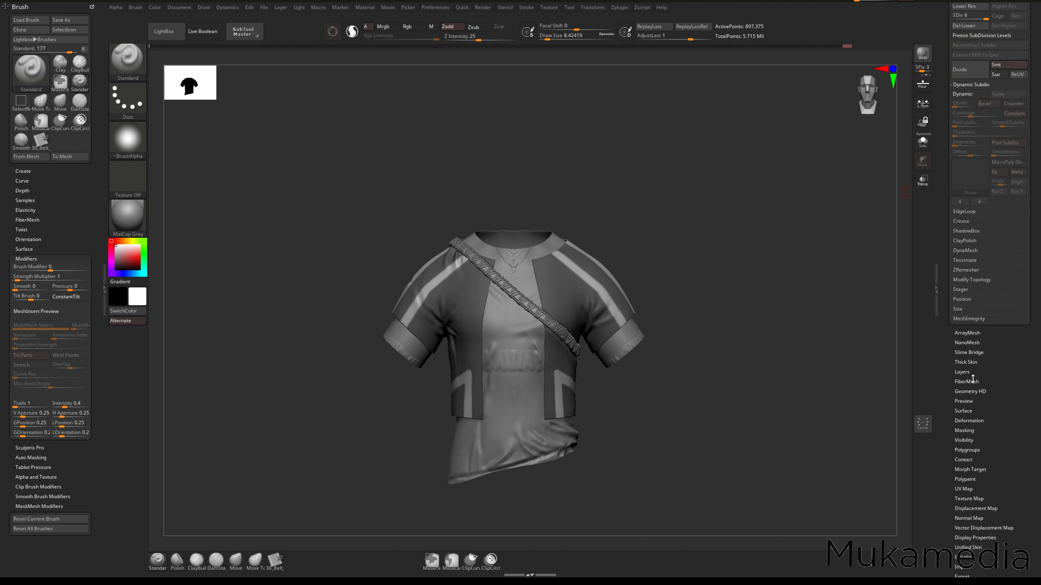
click(964, 410)
click(961, 103)
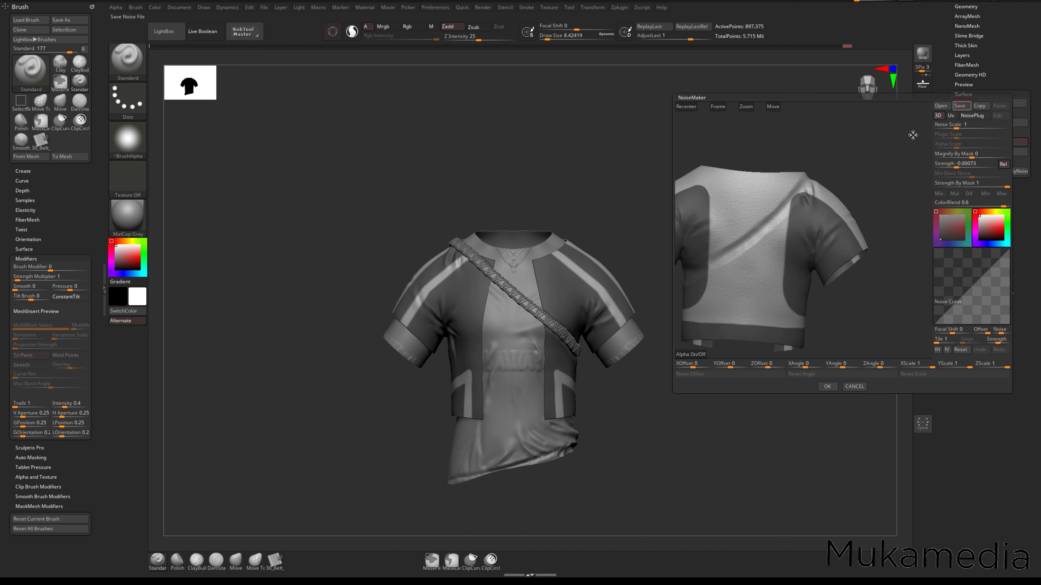
click(932, 126)
click(702, 355)
scroll(474, 348, down, 5)
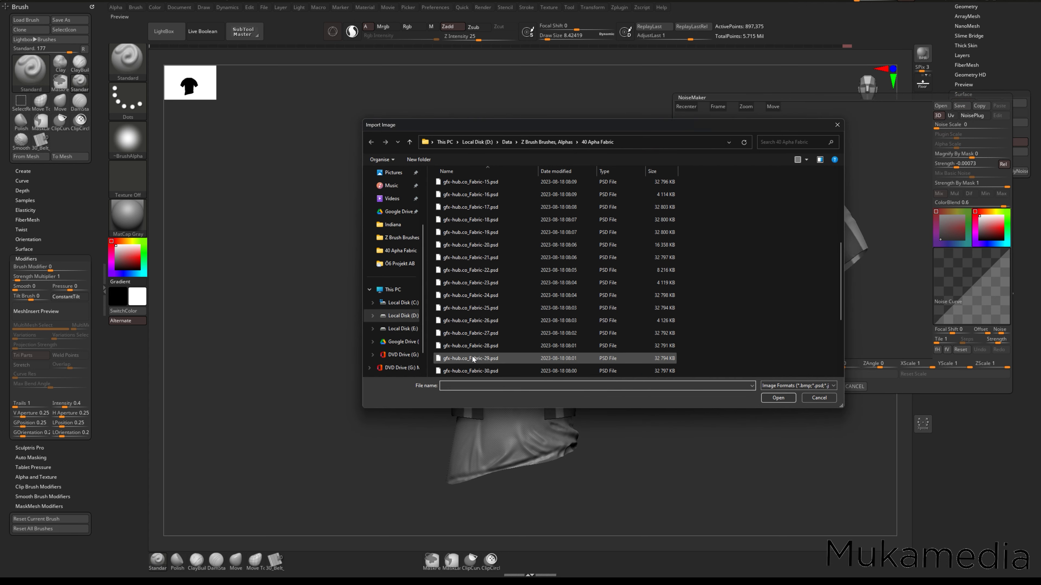
double_click(472, 320)
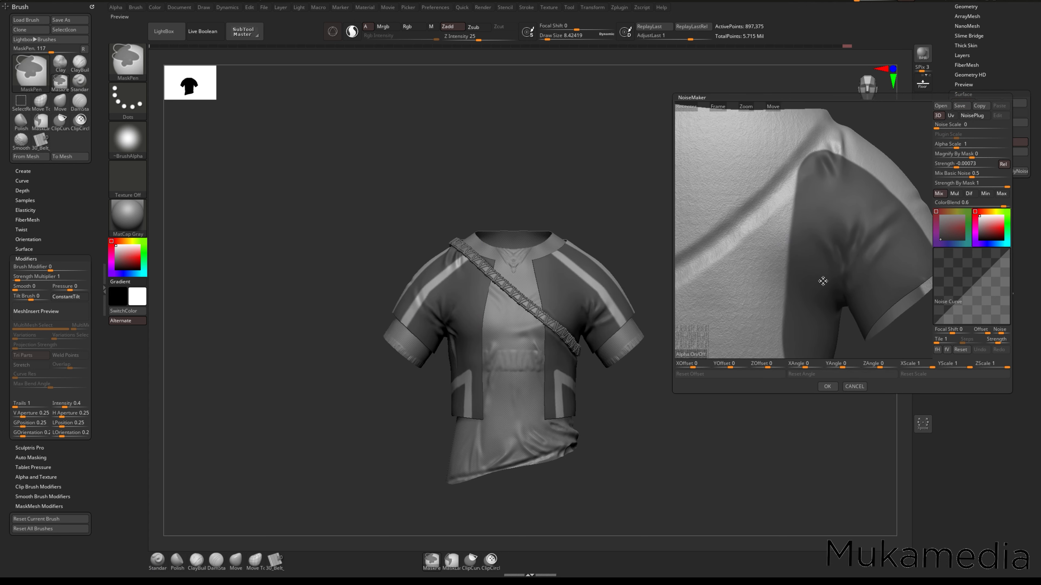
- Set the fabric noise to mix basic noise 0, alpha scale 0.28963 and strength -0.00152
click(962, 153)
click(954, 165)
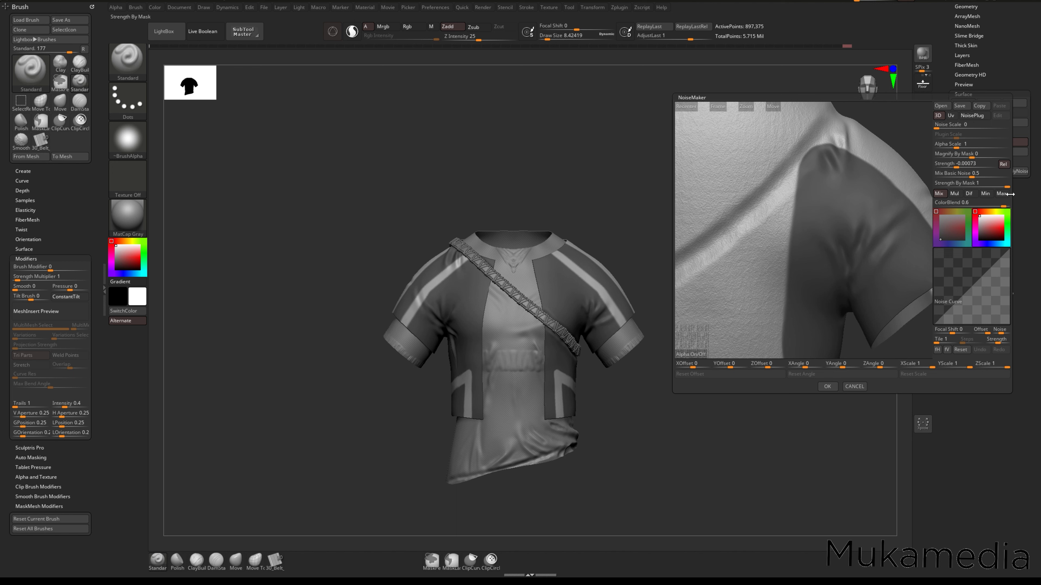
click(953, 174)
text(0)
key(Return)
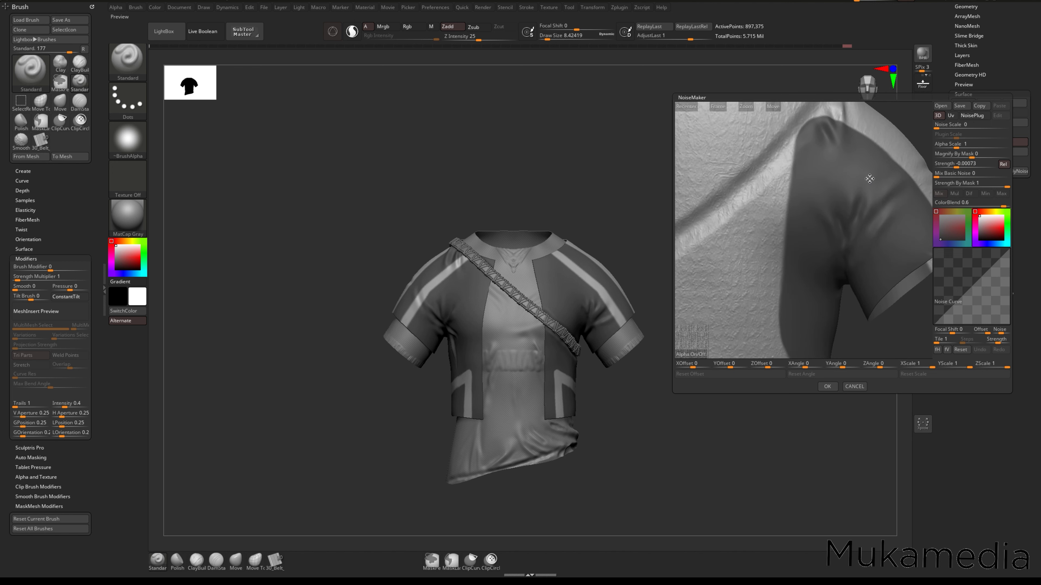
click(957, 153)
drag(958, 150, 953, 164)
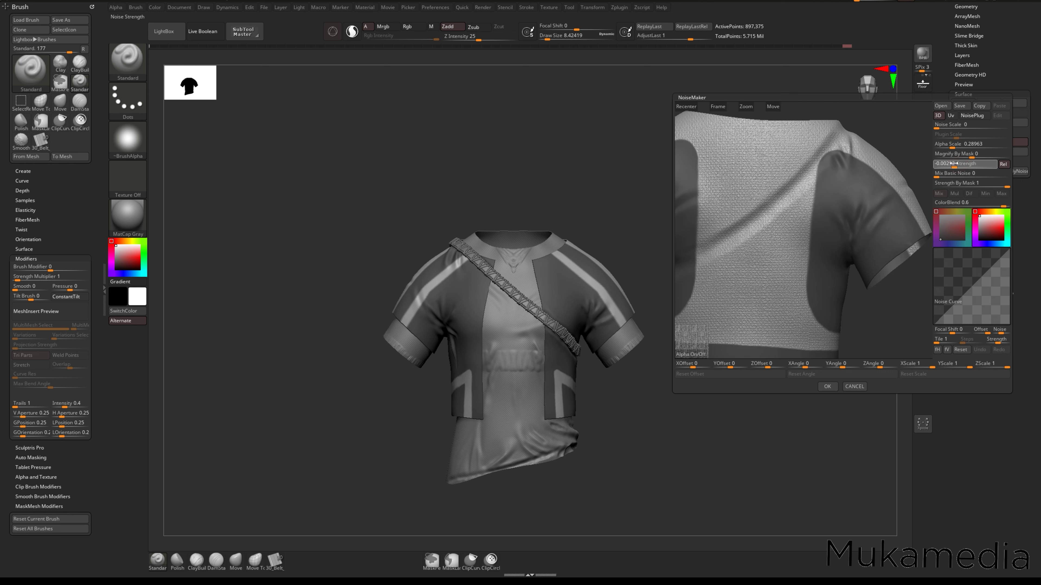
- Inspect the weave on the jacket's back and front in the noise preview, and discard the noise
alt+drag(836, 181, 780, 210)
mouse_move(876, 272)
mouse_down()
mouse_move(856, 248)
mouse_move(820, 272)
mouse_move(821, 289)
mouse_move(833, 277)
mouse_move(816, 257)
mouse_move(771, 310)
mouse_move(831, 295)
mouse_move(845, 273)
mouse_move(883, 255)
mouse_move(799, 254)
mouse_up()
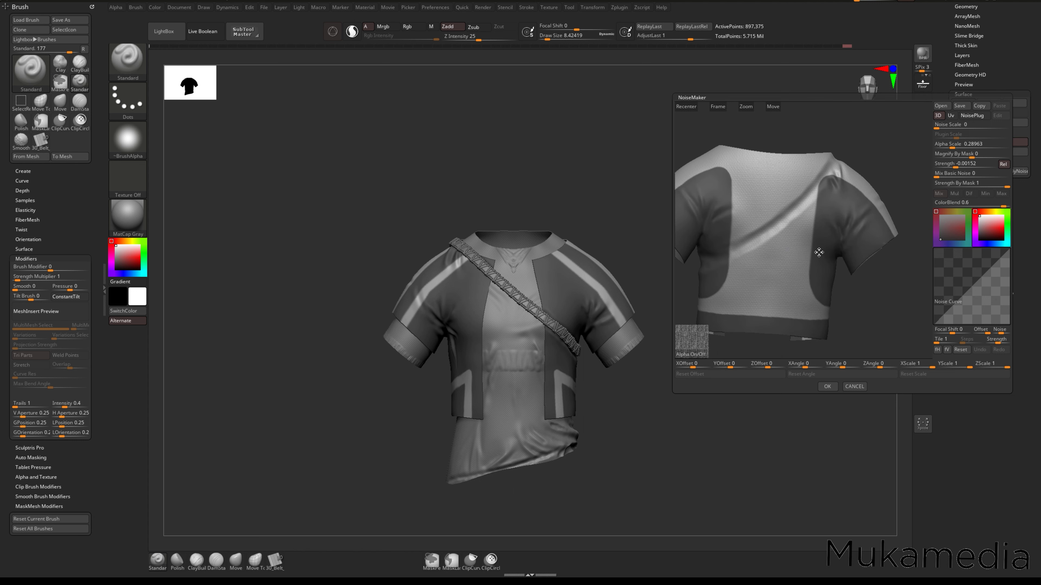
drag(792, 250, 826, 251)
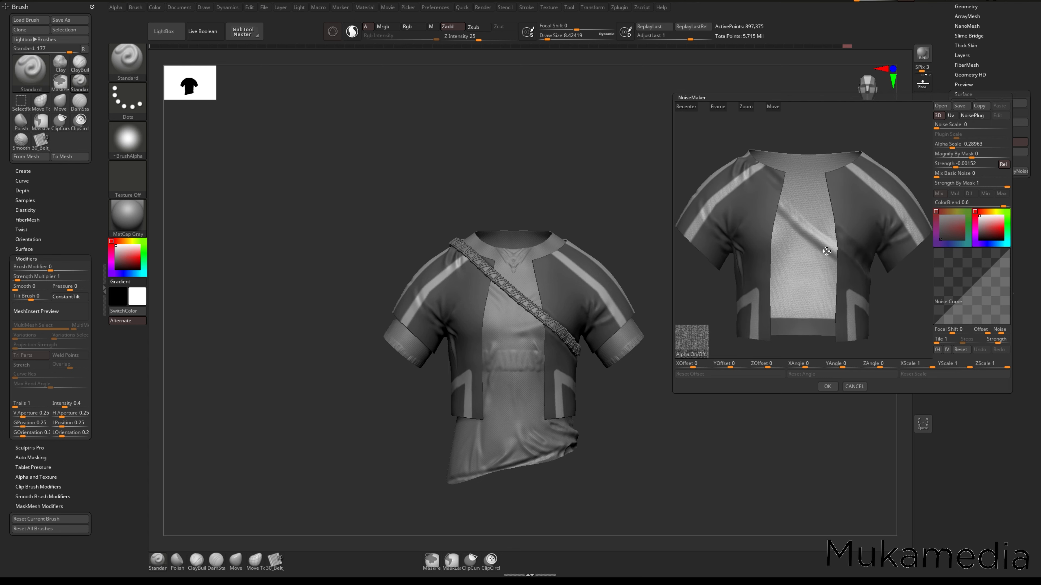
click(854, 386)
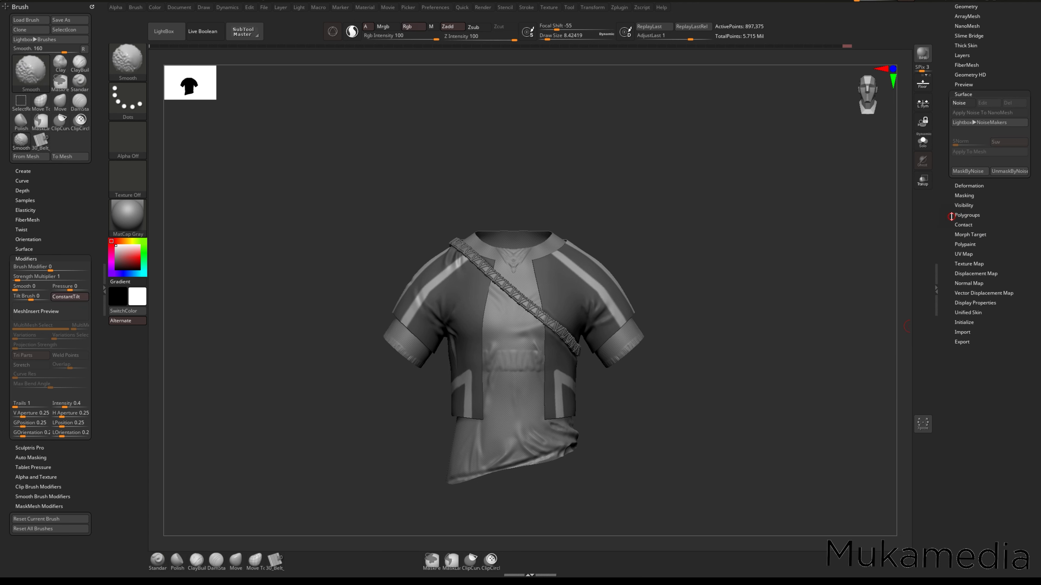
- Check the jacket's UV layout by morphing the mesh to its flattened UVs and back to 3D
click(973, 305)
click(972, 213)
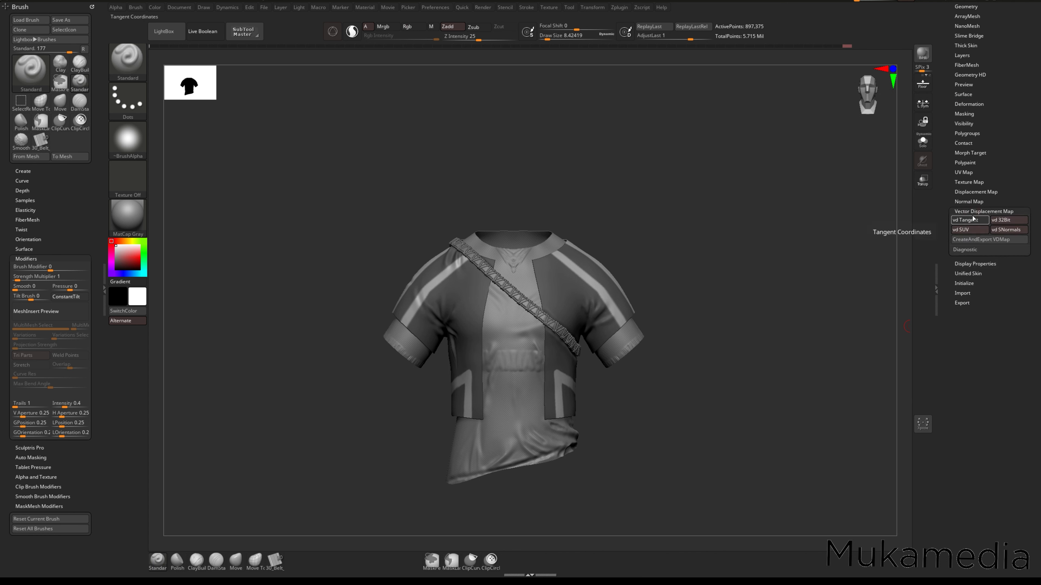
click(972, 212)
click(965, 172)
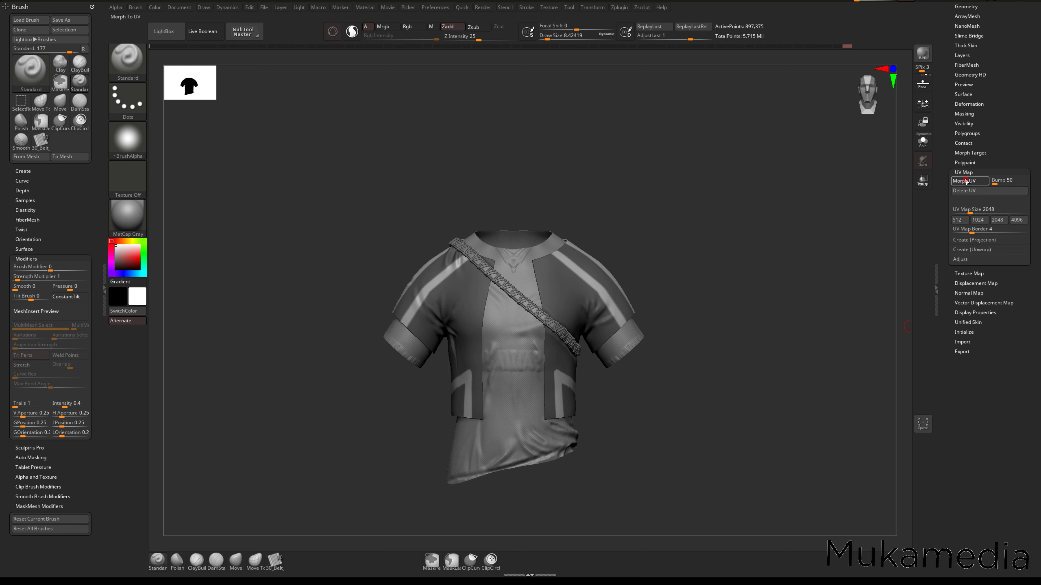
click(966, 180)
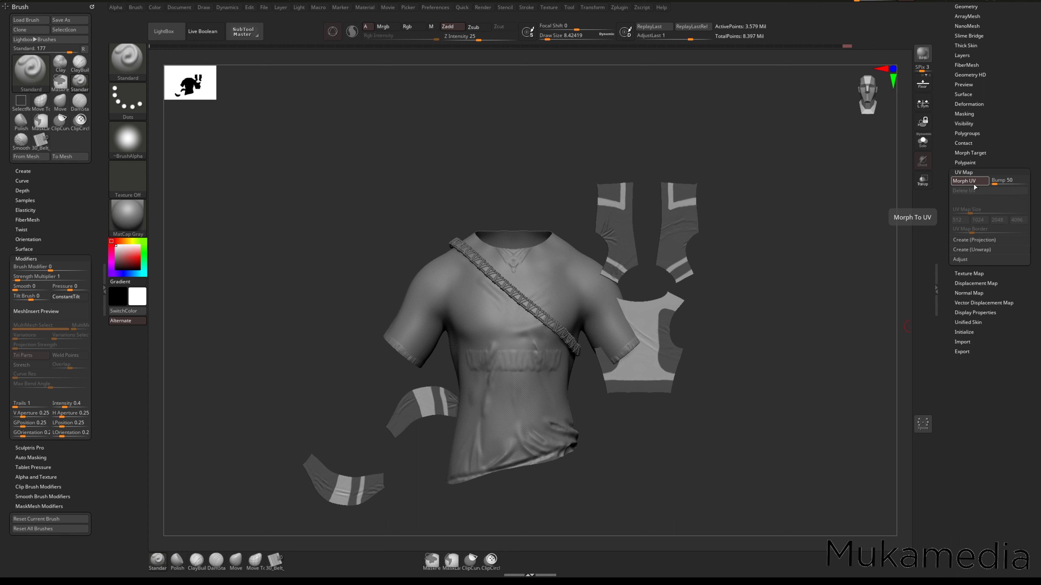
click(973, 184)
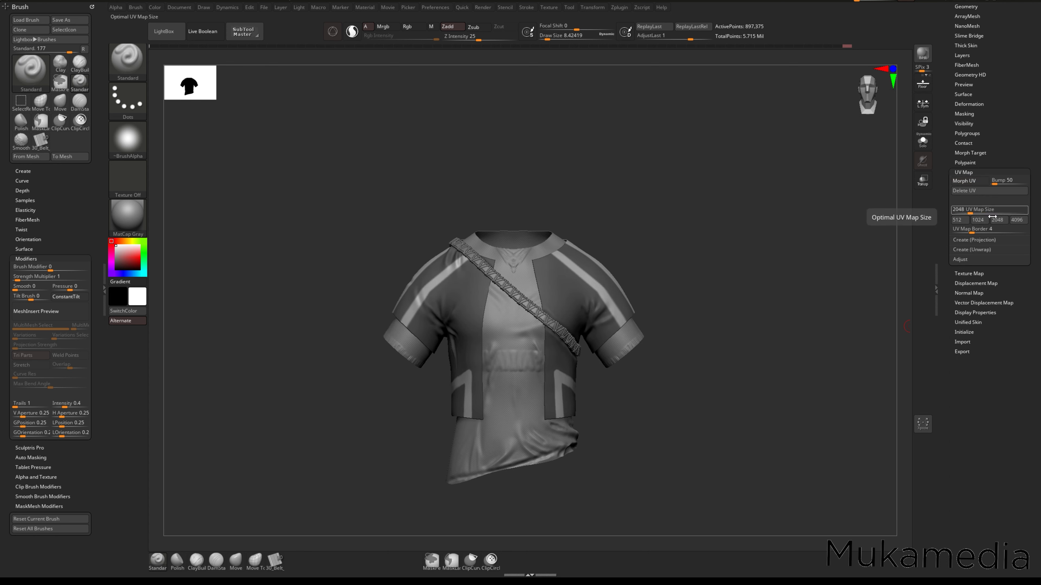
- Reopen the jacket's surface noise and load a different fabric image as its alpha
scroll(968, 210, up, 4)
click(961, 250)
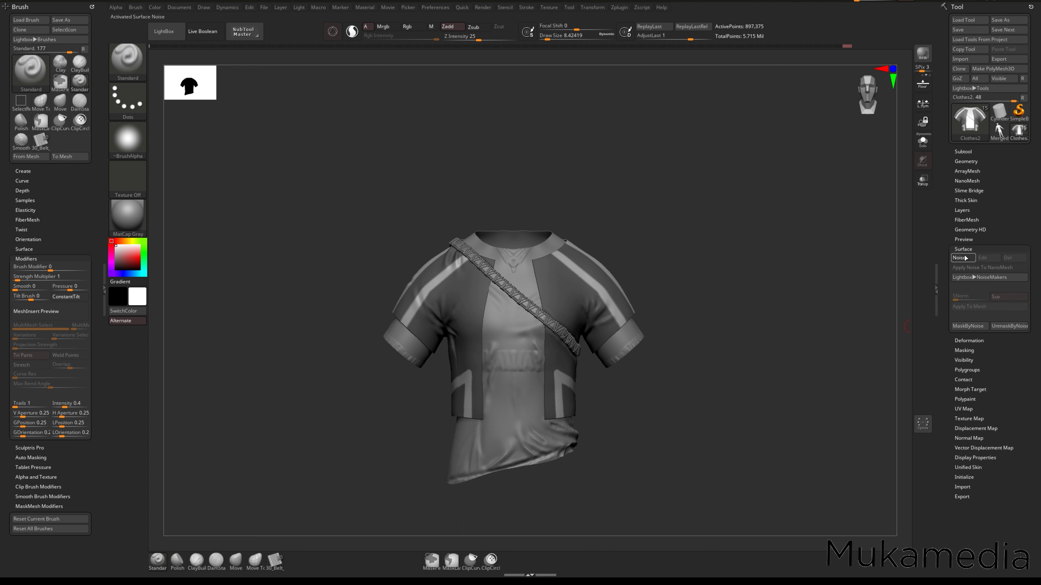
click(961, 259)
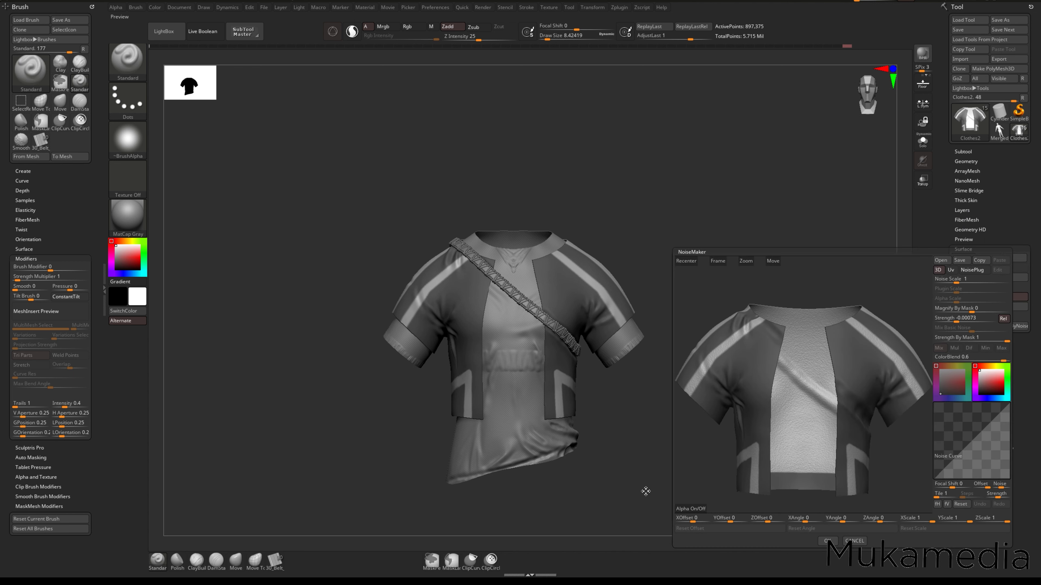
click(677, 508)
double_click(657, 358)
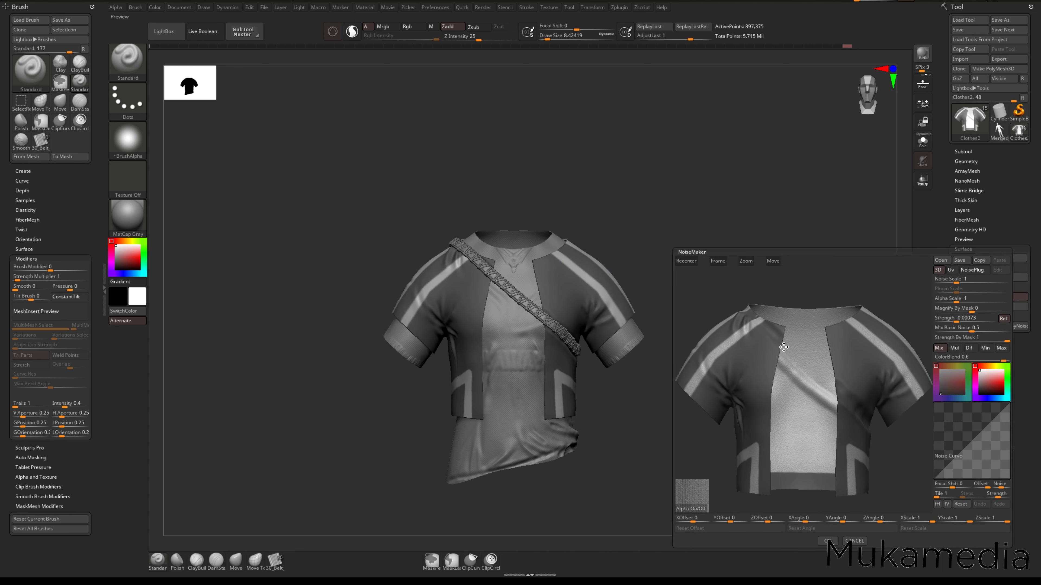
- Lower the noise scale and adjust the fabric alpha settings, inspect the pattern close up in the preview, and discard the noise
right_drag(795, 344, 871, 427)
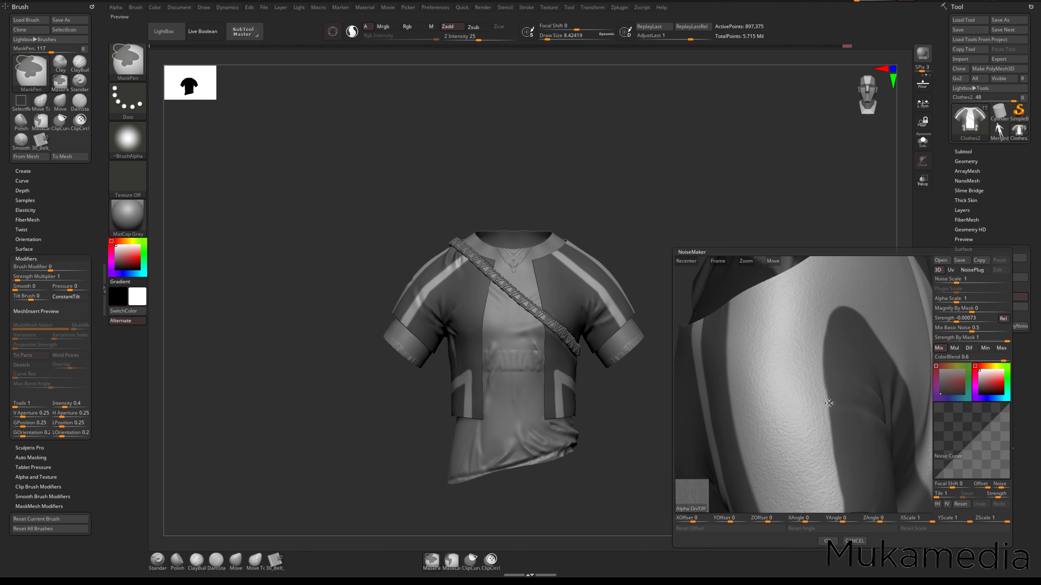
click(943, 279)
drag(943, 279, 930, 280)
drag(947, 329, 948, 303)
right_drag(865, 346, 775, 362)
drag(775, 362, 929, 490)
click(855, 542)
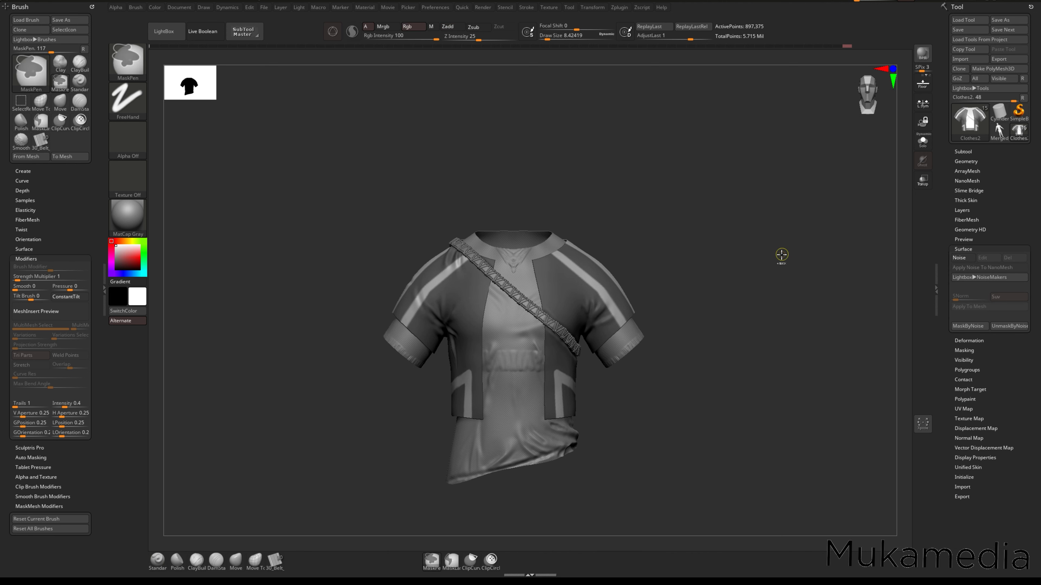
- Check the jacket's wireframe and polygroups from the front, and view its masked back panels
key(ctrl)
key(shift+f)
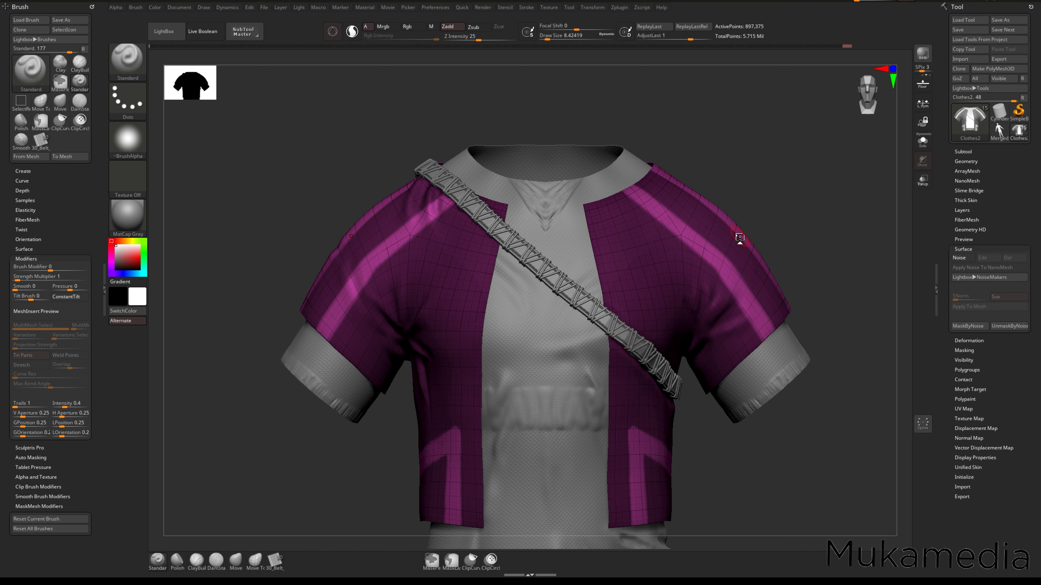
key(shift+f)
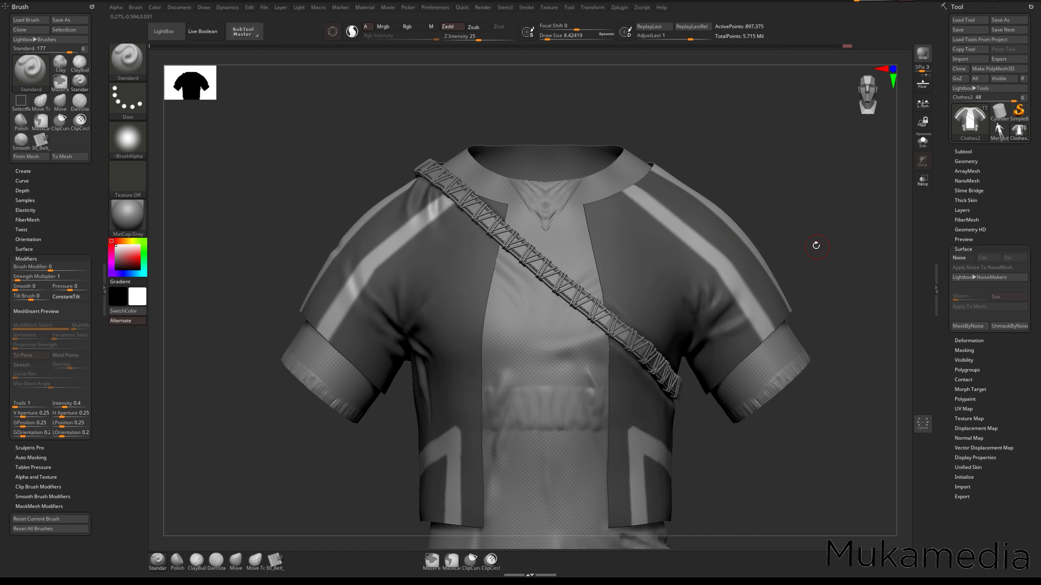
drag(839, 246, 797, 272)
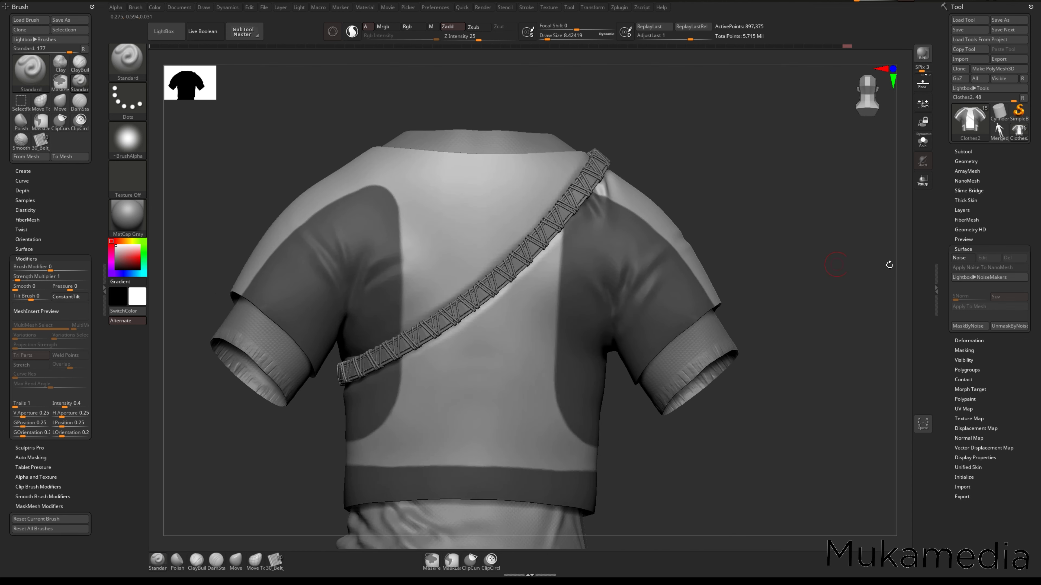
- Reopen the surface noise, set noise scale to 0 and load gfx-hub.co_Fabric-12.psd from the 40 Apha Fabric folder as its alpha
click(959, 257)
drag(956, 283, 930, 281)
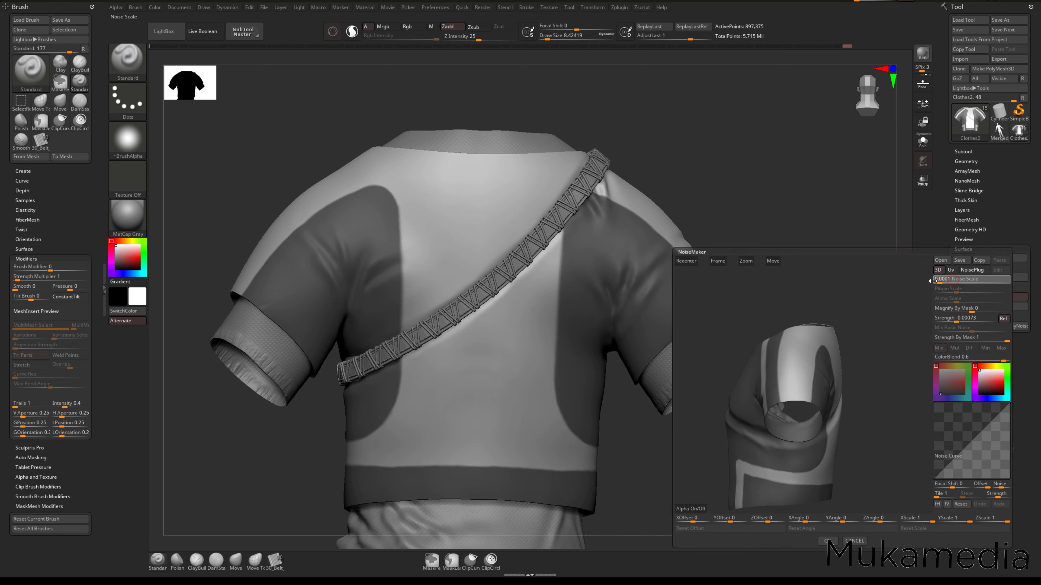
click(690, 508)
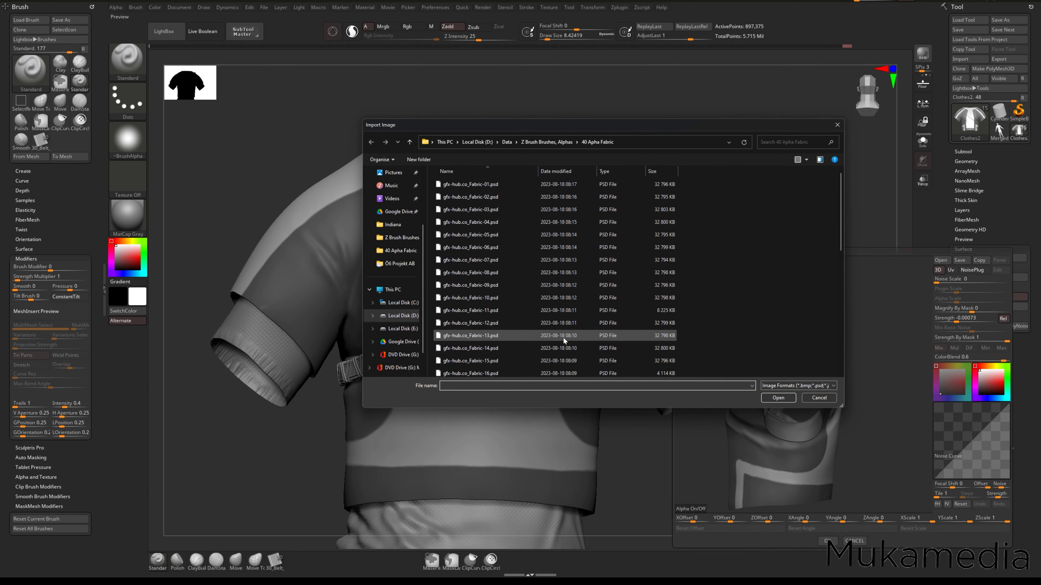
double_click(565, 324)
- Try the fabric noise at alpha scale about 0.25, mix basic noise 0 and strength -0.00237, and discard the noise
drag(817, 388, 823, 395)
mouse_move(957, 310)
mouse_down()
mouse_move(929, 310)
mouse_move(969, 309)
mouse_move(950, 331)
mouse_move(932, 331)
mouse_move(951, 300)
mouse_move(955, 319)
mouse_up()
click(945, 298)
click(952, 318)
mouse_move(841, 349)
ctrl+right_down()
mouse_move(834, 389)
mouse_move(843, 346)
mouse_move(871, 368)
mouse_move(750, 322)
mouse_move(742, 355)
mouse_move(742, 322)
ctrl+right_up()
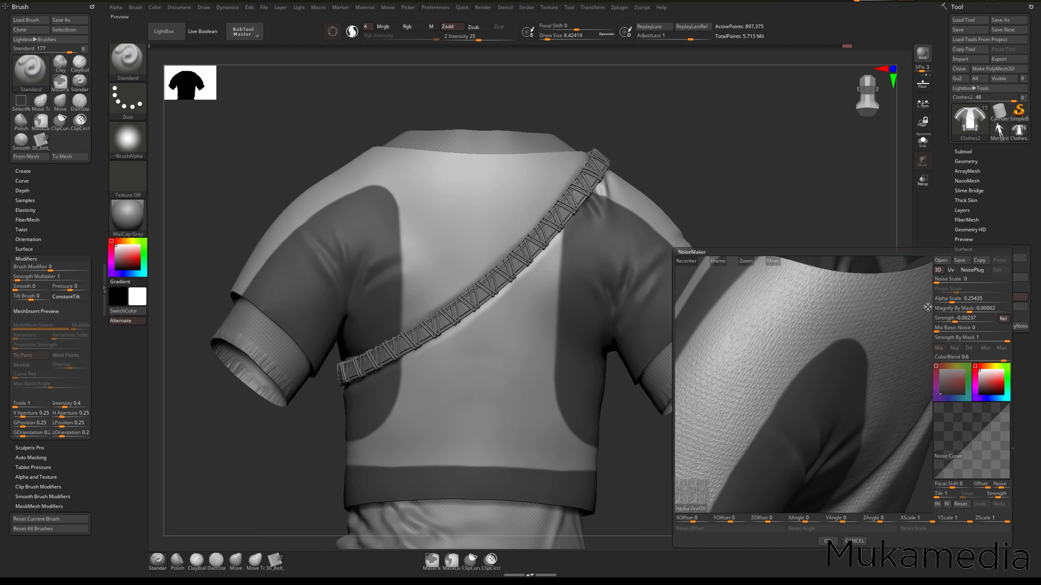
drag(951, 298, 950, 297)
mouse_move(855, 393)
right_down()
mouse_move(774, 350)
mouse_move(816, 388)
mouse_move(793, 318)
mouse_move(527, 266)
right_up()
click(854, 540)
- Activate the transform gizmo, center it on the jacket's unmasked areas and toggle X symmetry
alt+right_drag(471, 236, 391, 233)
key(w)
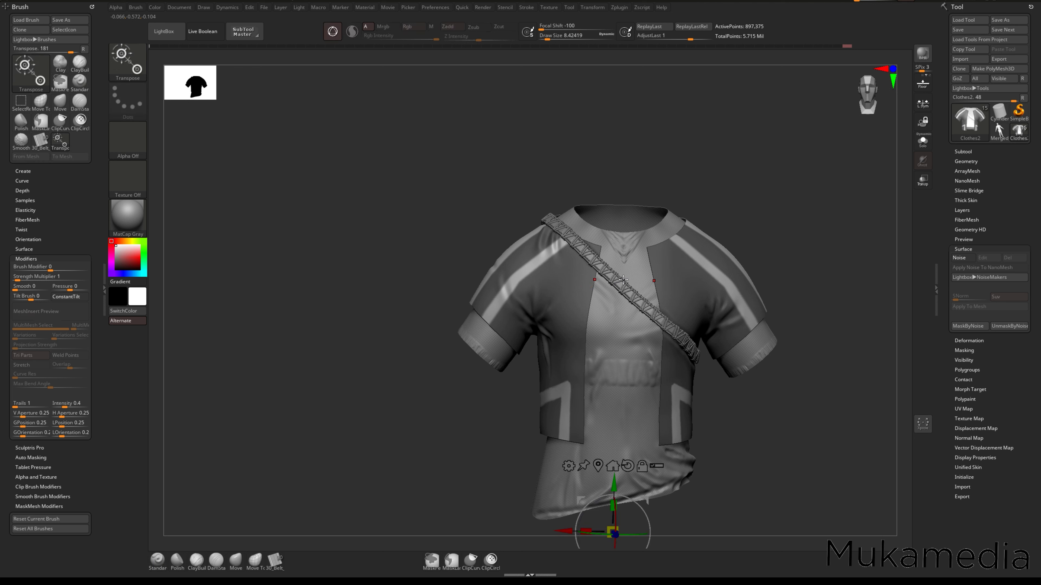
click(598, 467)
key(x)
click(553, 262)
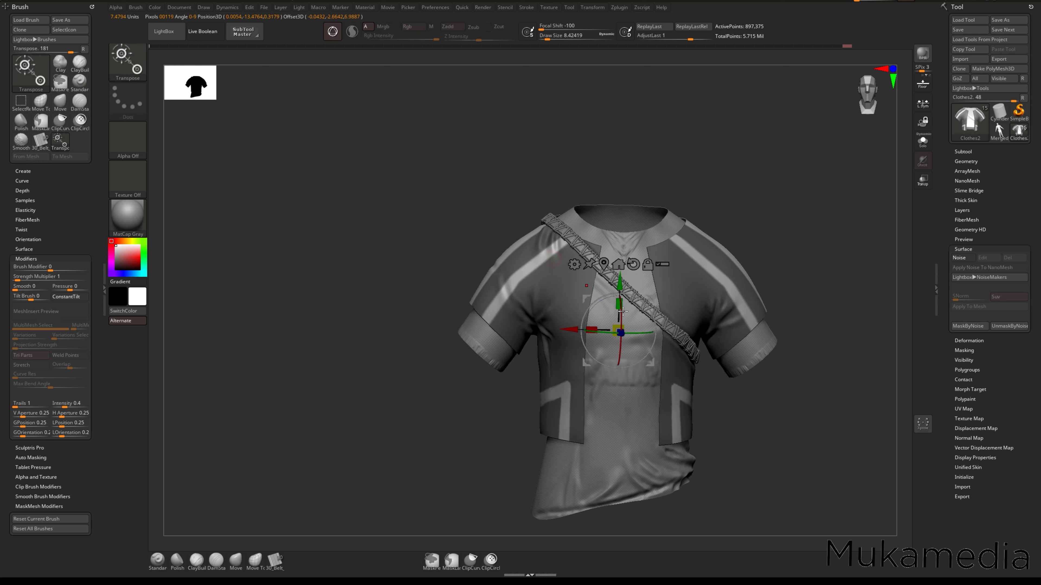
- Uniformly scale the jacket's unmasked trim stripes and panels up to about 1.005
ctrl+right_drag(616, 329, 620, 365)
drag(629, 330, 626, 332)
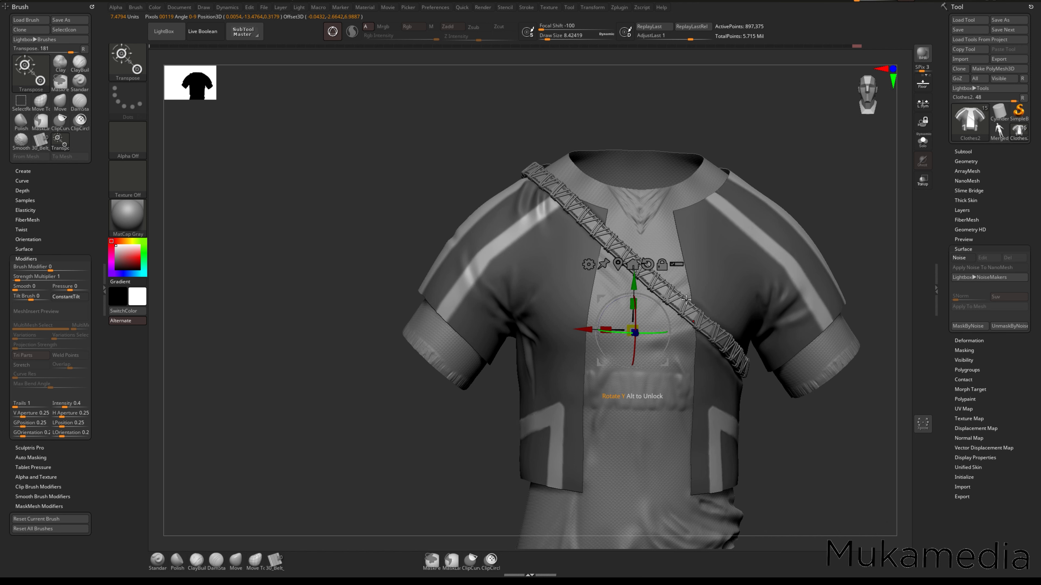
mouse_move(686, 300)
right_down()
mouse_move(721, 266)
mouse_move(744, 261)
mouse_move(814, 363)
mouse_move(826, 420)
mouse_move(674, 388)
mouse_move(611, 305)
mouse_move(760, 422)
mouse_move(733, 410)
right_up()
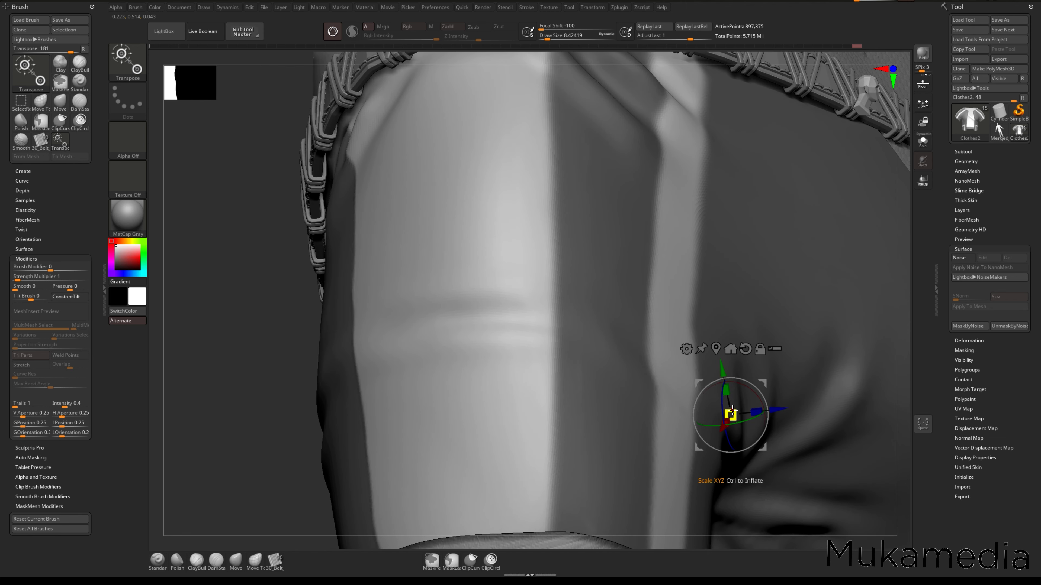
drag(733, 409, 733, 409)
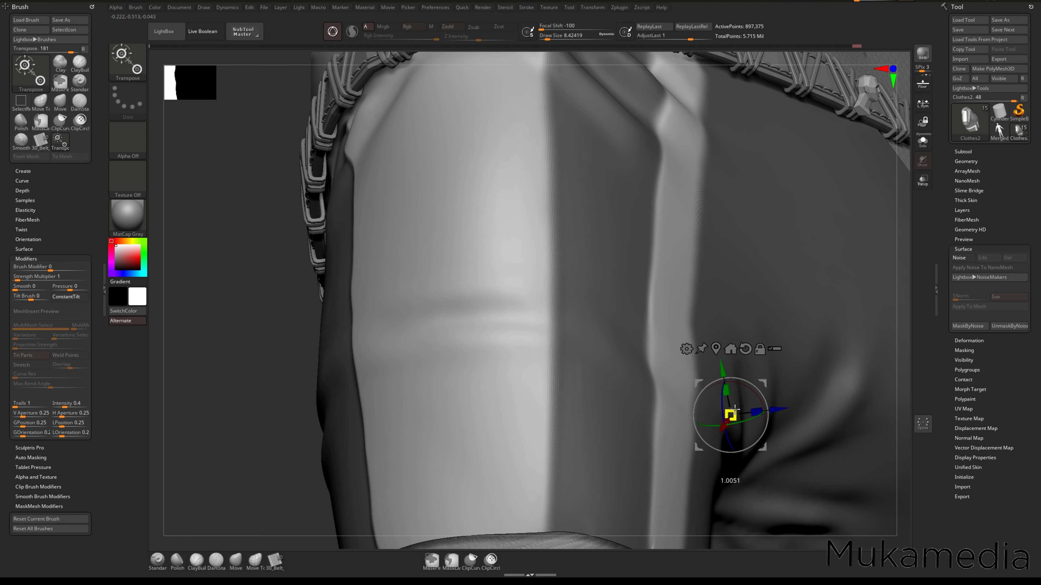
- Return to drawing mode, clear the jacket's mask and subdivide the mesh once
mouse_move(748, 322)
ctrl+right_down()
mouse_move(782, 411)
mouse_move(806, 429)
mouse_move(550, 330)
mouse_move(663, 439)
mouse_move(684, 407)
mouse_move(765, 348)
mouse_move(665, 388)
mouse_move(786, 396)
mouse_move(728, 353)
mouse_move(725, 305)
mouse_move(667, 367)
ctrl+right_up()
key(q)
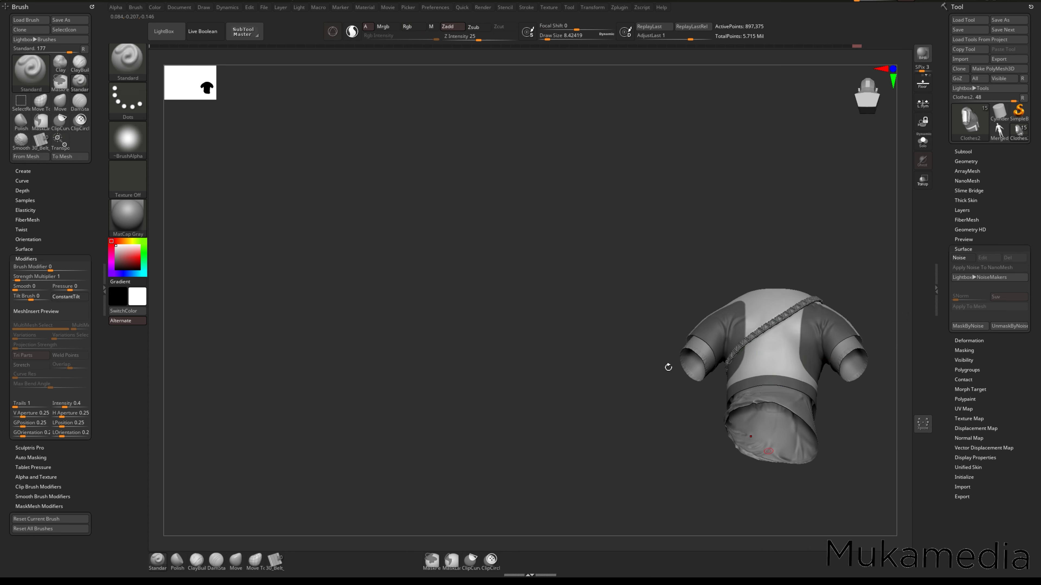
ctrl+drag(630, 238, 611, 288)
right_drag(763, 306, 698, 351)
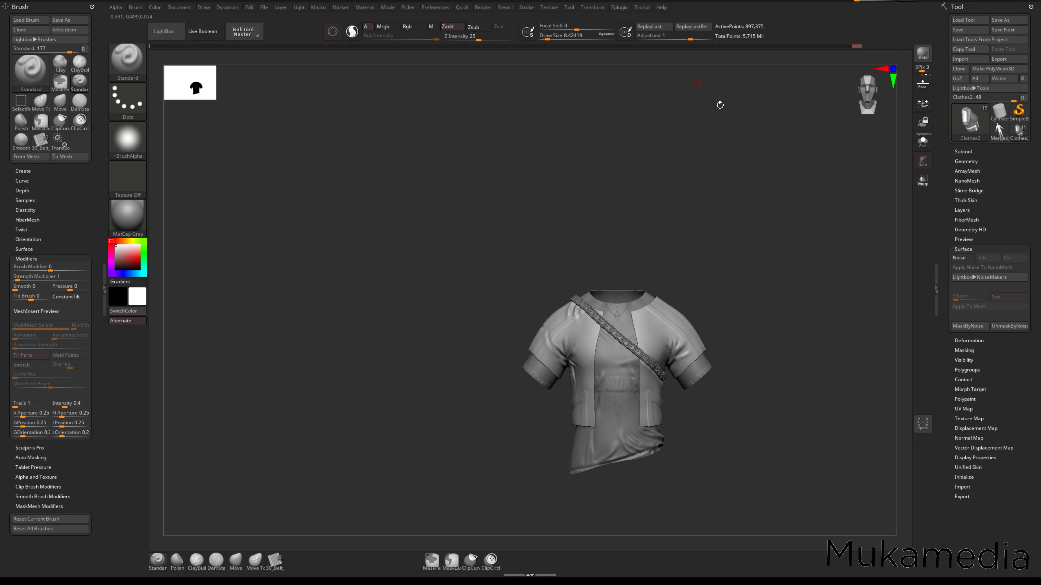
key(ctrl+d)
- Reduce the draw size to about 1.53 and smooth the rippled spots along the jacket's lower front trim
ctrl+right_drag(718, 233, 705, 303)
ctrl+right_drag(704, 303, 875, 389)
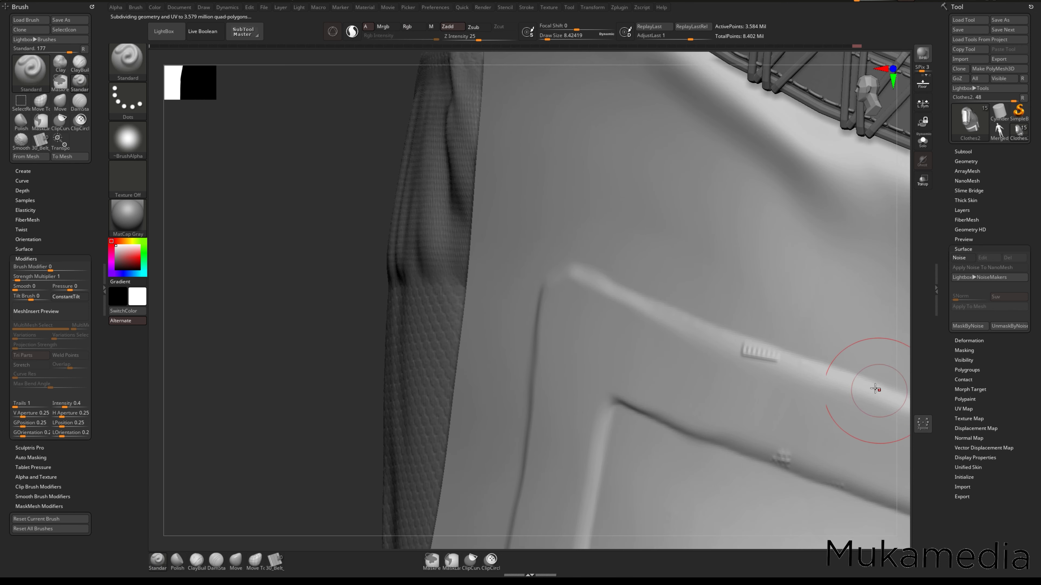
key(space)
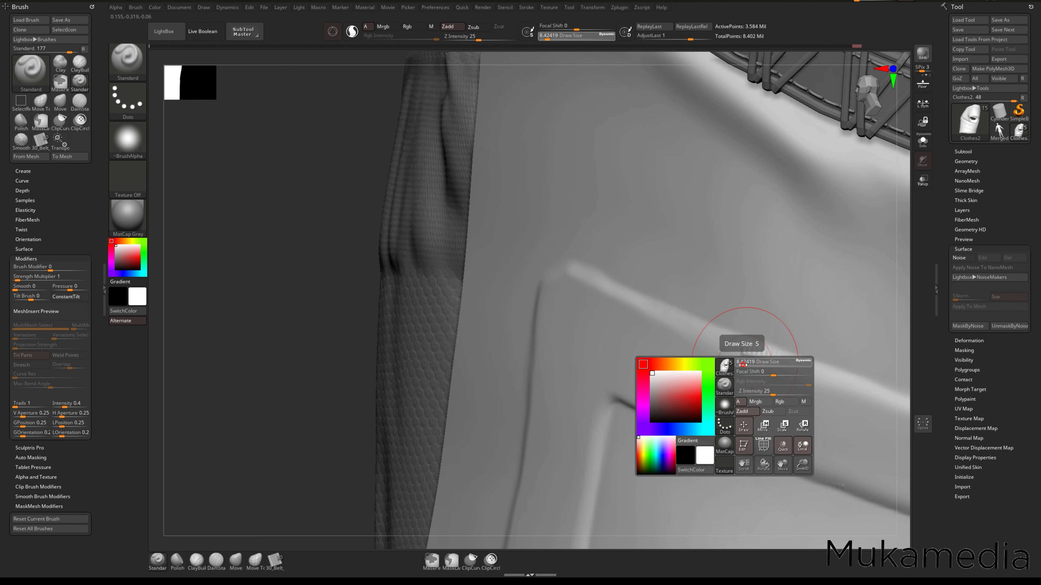
key(shift)
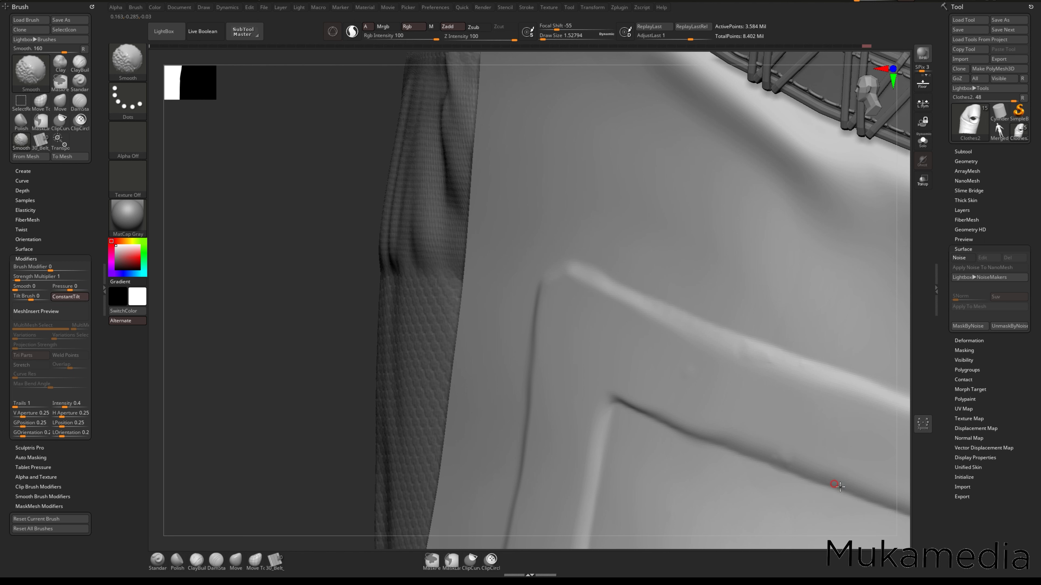
- Smooth and polish the rough patch on the upper edge of the lower trim beneath the sleeve
ctrl+right_drag(839, 487, 775, 393)
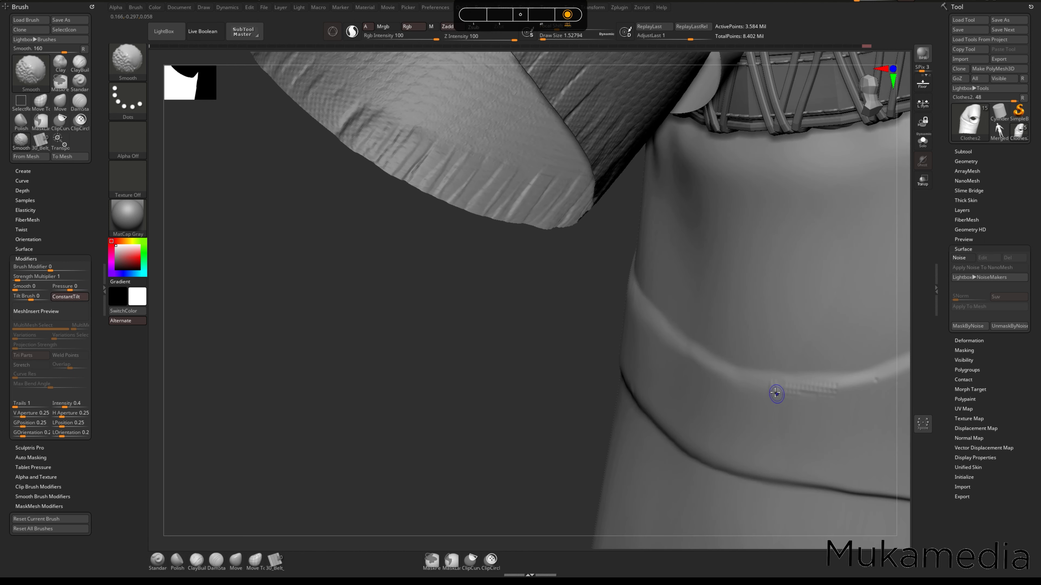
mouse_move(769, 382)
shift+mouse_down()
mouse_move(829, 382)
mouse_move(804, 385)
shift+mouse_up()
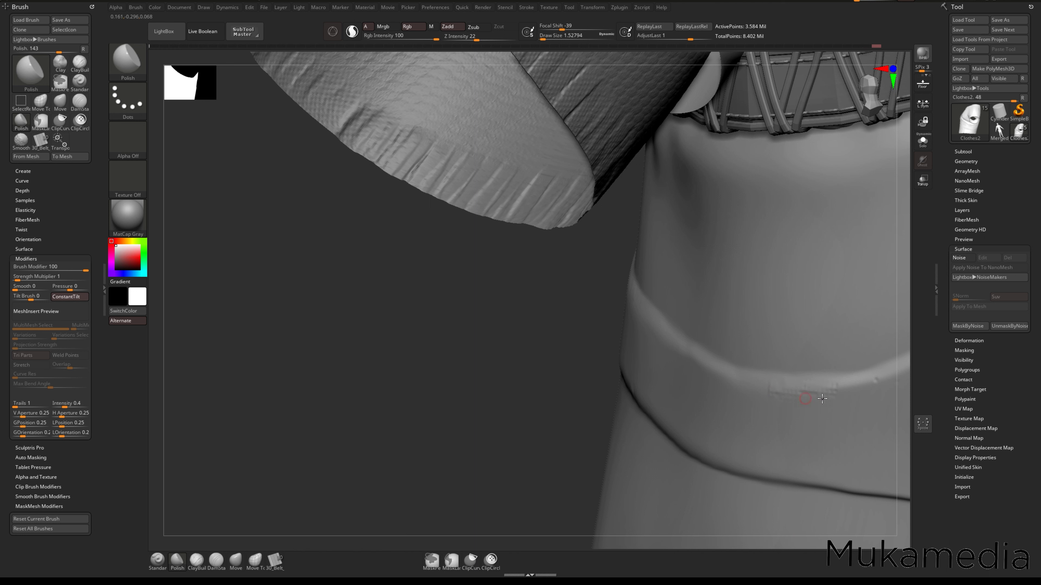
key(shift)
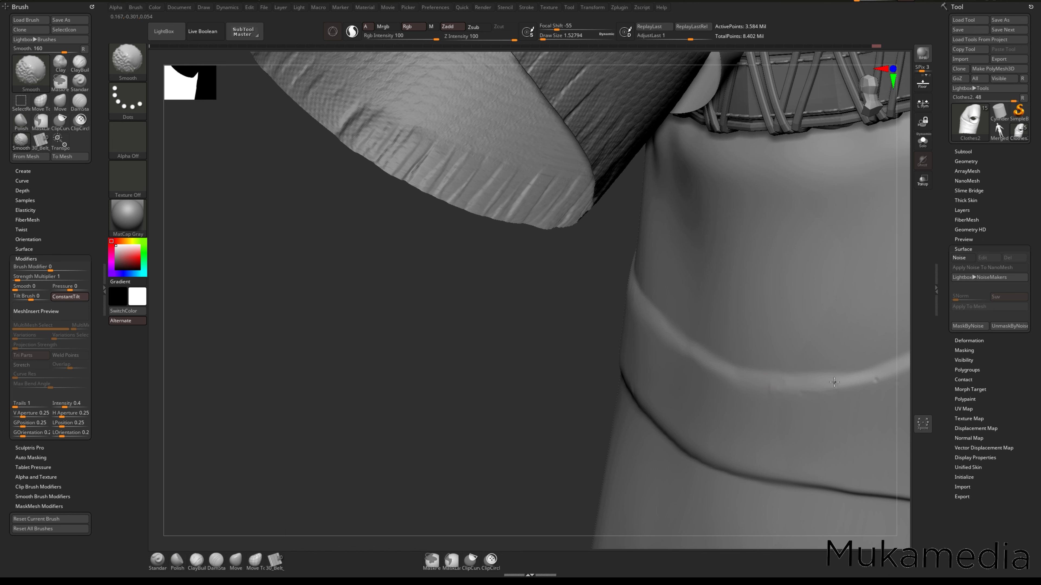
mouse_move(880, 378)
alt+right_down()
mouse_move(724, 382)
mouse_move(783, 368)
mouse_move(697, 358)
alt+right_up()
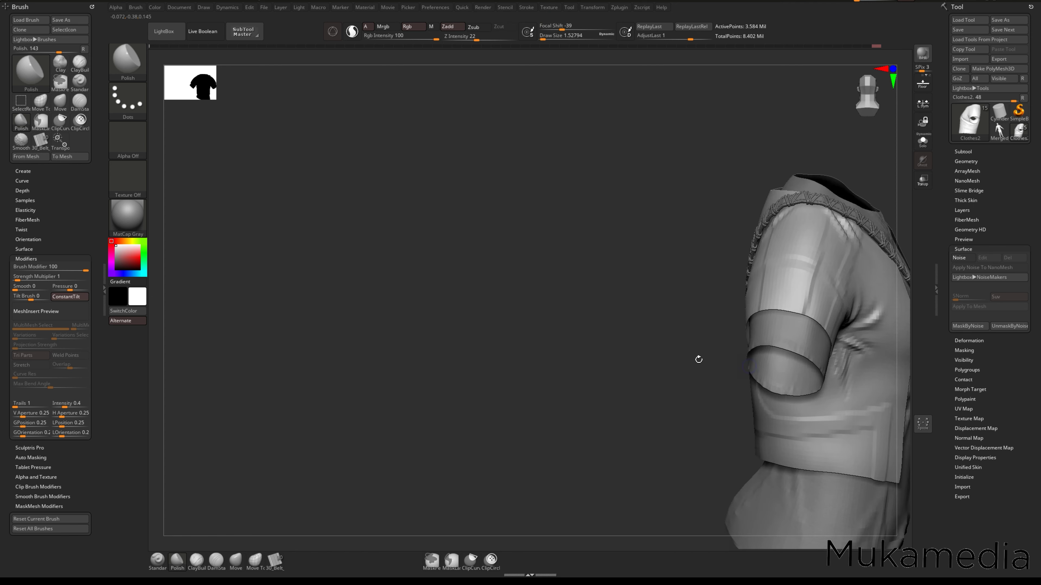
- Smooth the jagged artifacts along the curved part of the lower trim on the jacket's opposite side
alt+right_drag(785, 370, 703, 337)
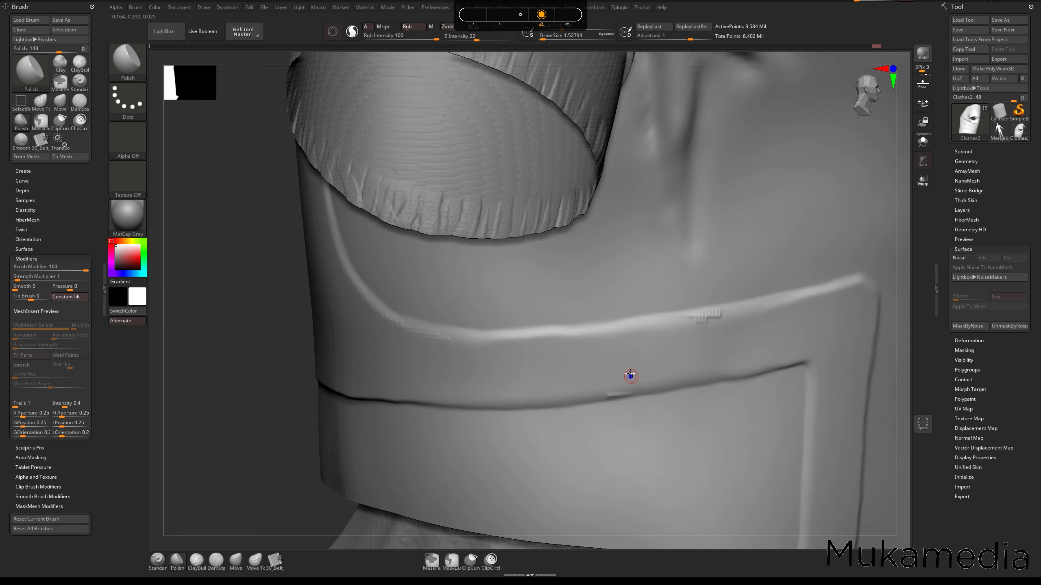
right_drag(631, 376, 622, 353)
ctrl+right_drag(400, 342, 524, 373)
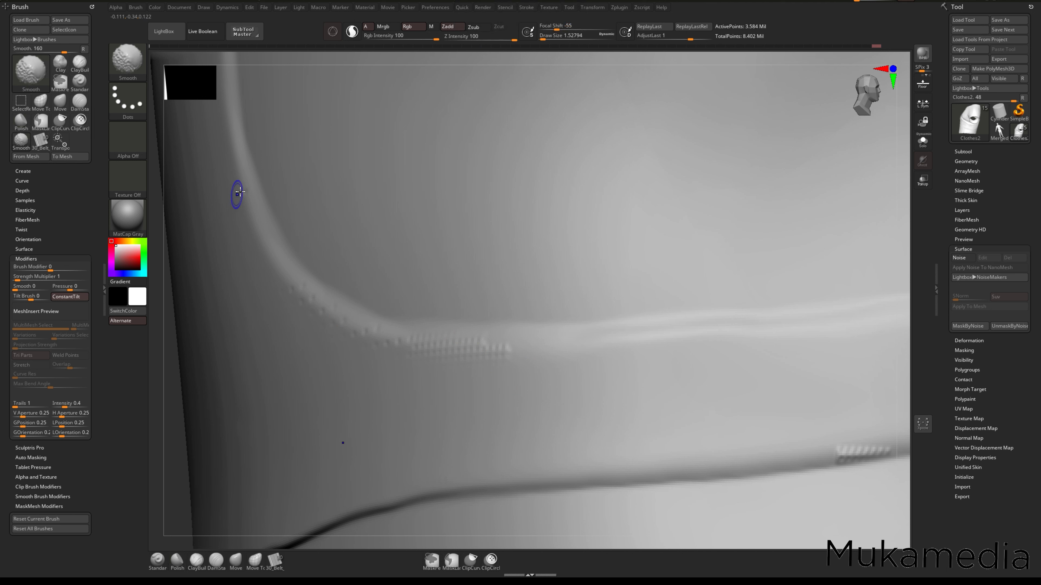
mouse_move(239, 196)
shift+mouse_down()
mouse_move(283, 264)
mouse_move(349, 317)
shift+mouse_up()
shift+drag(385, 352, 392, 355)
mouse_move(305, 285)
shift+mouse_down()
mouse_move(379, 338)
mouse_move(468, 357)
shift+mouse_up()
right_drag(388, 343, 592, 332)
shift+drag(557, 373, 567, 328)
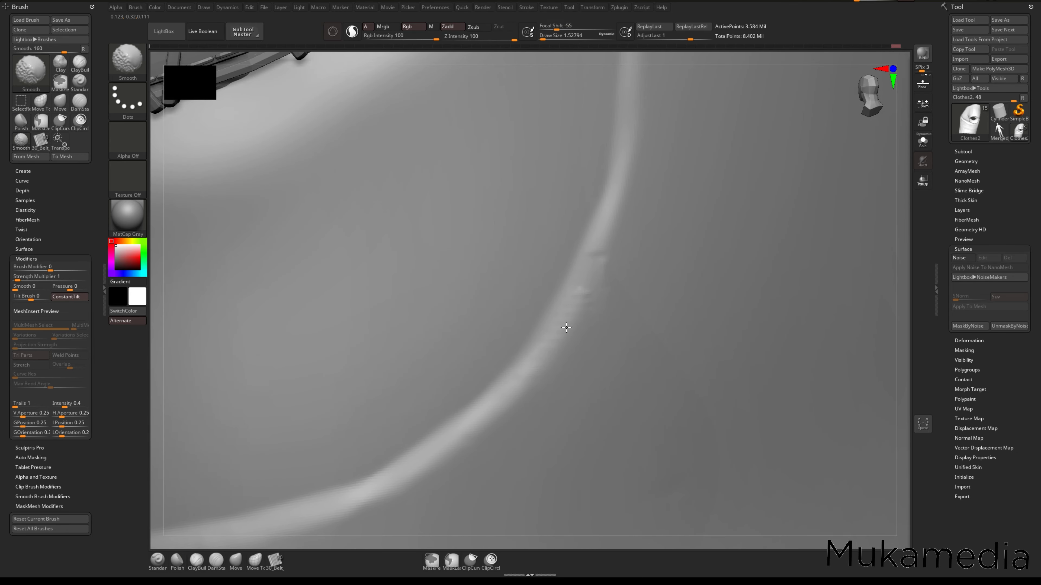
- Smooth the remaining ripples on both edges of the lower side trim and check the folds under the sleeve
mouse_move(567, 328)
ctrl+right_down()
mouse_move(725, 341)
mouse_move(549, 364)
mouse_move(681, 341)
ctrl+right_up()
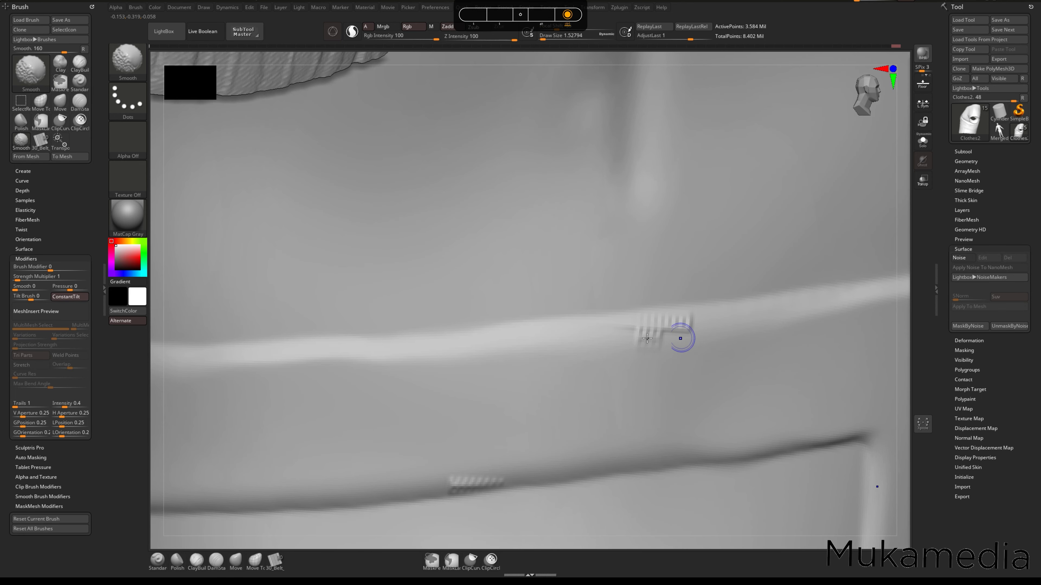
mouse_move(681, 342)
shift+mouse_down()
mouse_move(701, 314)
mouse_move(650, 326)
mouse_move(675, 333)
shift+mouse_up()
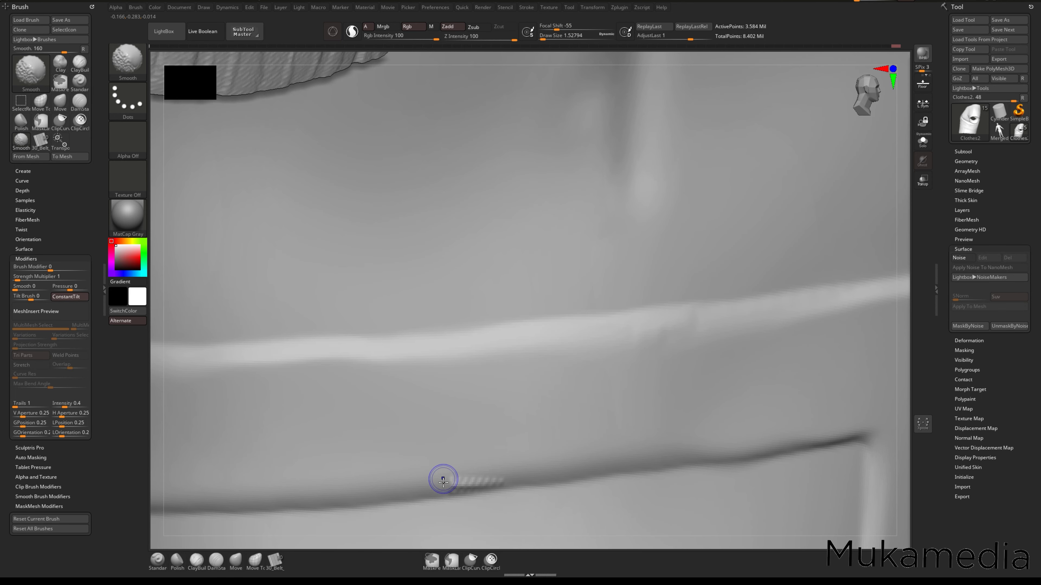
shift+drag(444, 479, 486, 484)
ctrl+right_drag(502, 447, 561, 373)
mouse_move(667, 374)
ctrl+right_down()
mouse_move(695, 313)
mouse_move(657, 293)
ctrl+right_up()
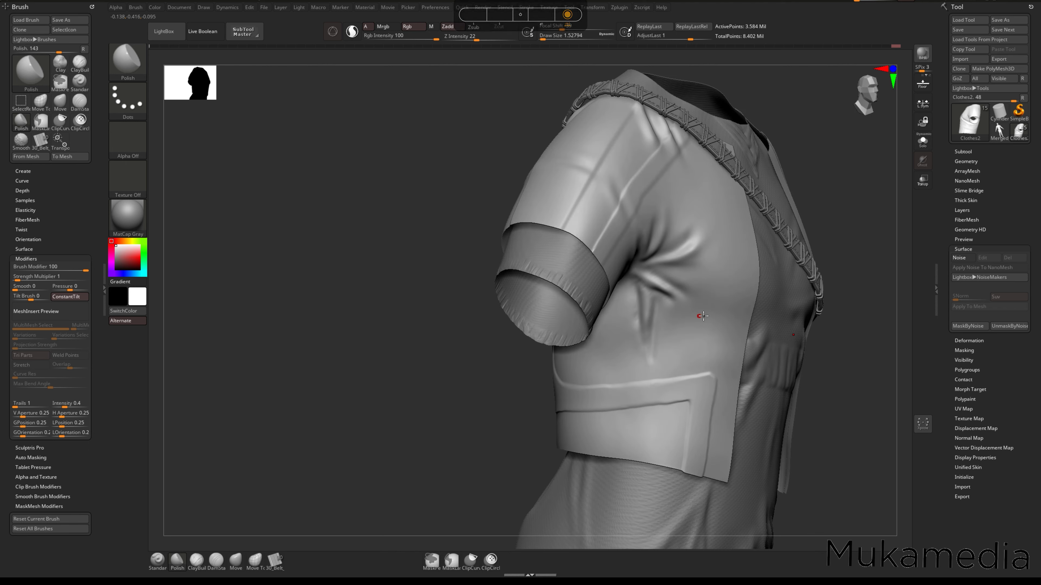
ctrl+right_drag(706, 319, 673, 326)
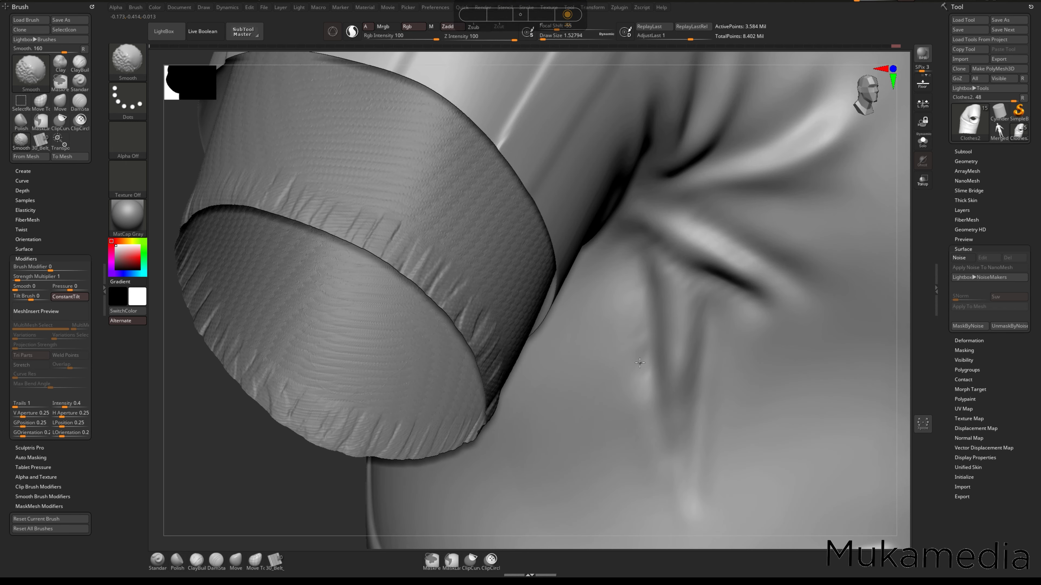
mouse_move(670, 407)
ctrl+right_down()
mouse_move(696, 328)
mouse_move(598, 342)
ctrl+right_up()
right_drag(649, 379, 781, 414)
right_click(647, 392)
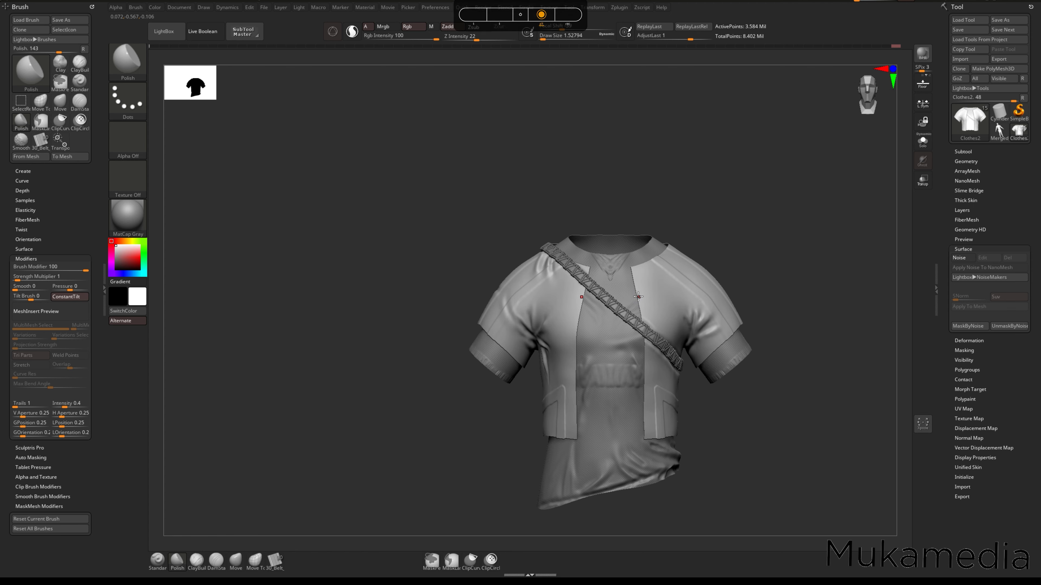
- Choose the ClayBuildup brush for working on the shoulder stripe beside the collar
ctrl+right_drag(638, 296, 642, 284)
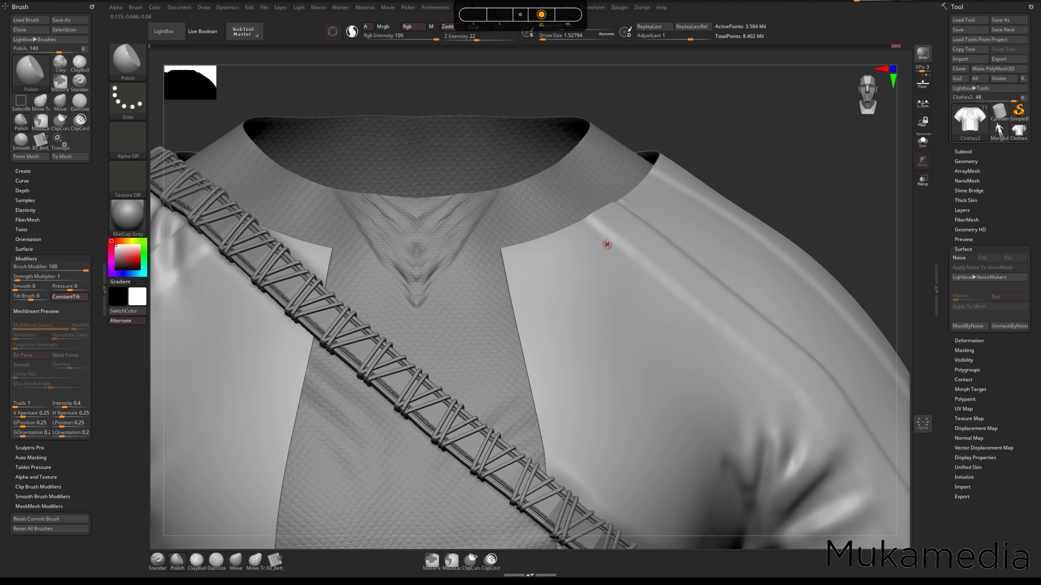
right_drag(608, 241, 611, 242)
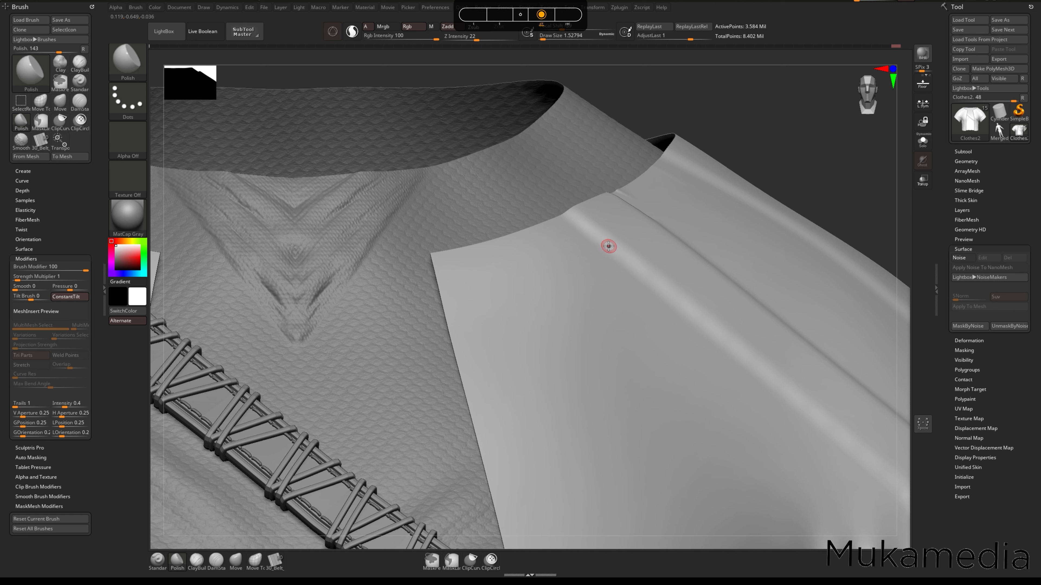
key(b)
key(c)
key(b)
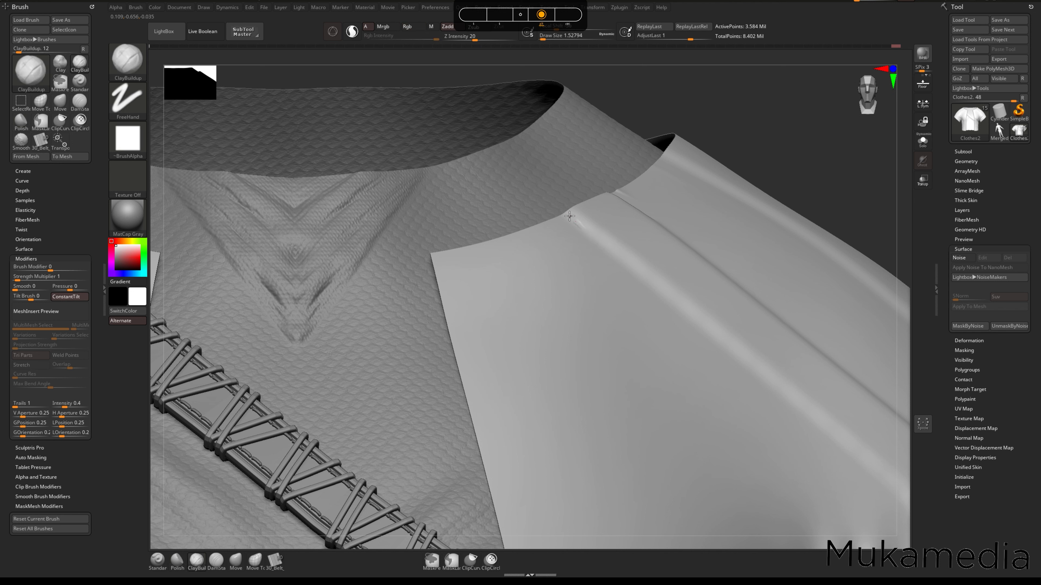
- Try to carve a short groove along the shoulder stripe's edge, smooth it, and undo the groove
alt+drag(570, 218, 584, 229)
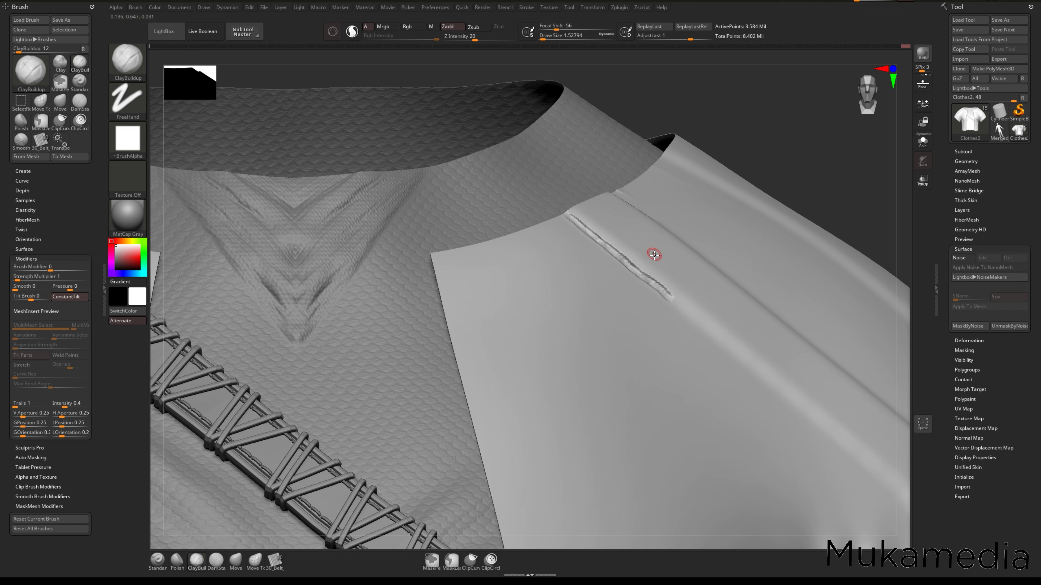
right_drag(628, 270, 627, 302)
shift+drag(616, 246, 654, 286)
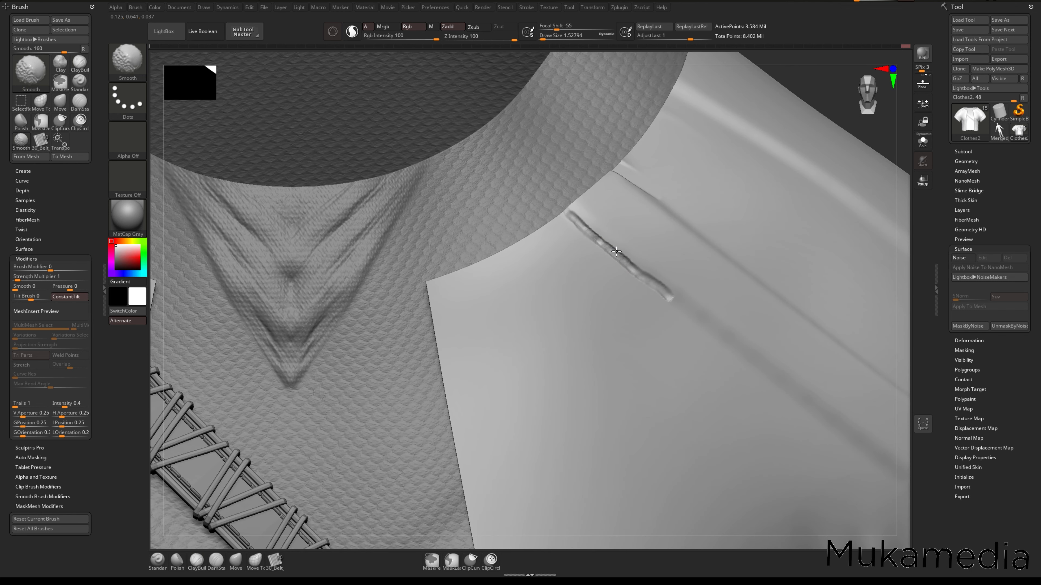
shift+drag(597, 244, 625, 261)
ctrl+right_drag(616, 274, 643, 322)
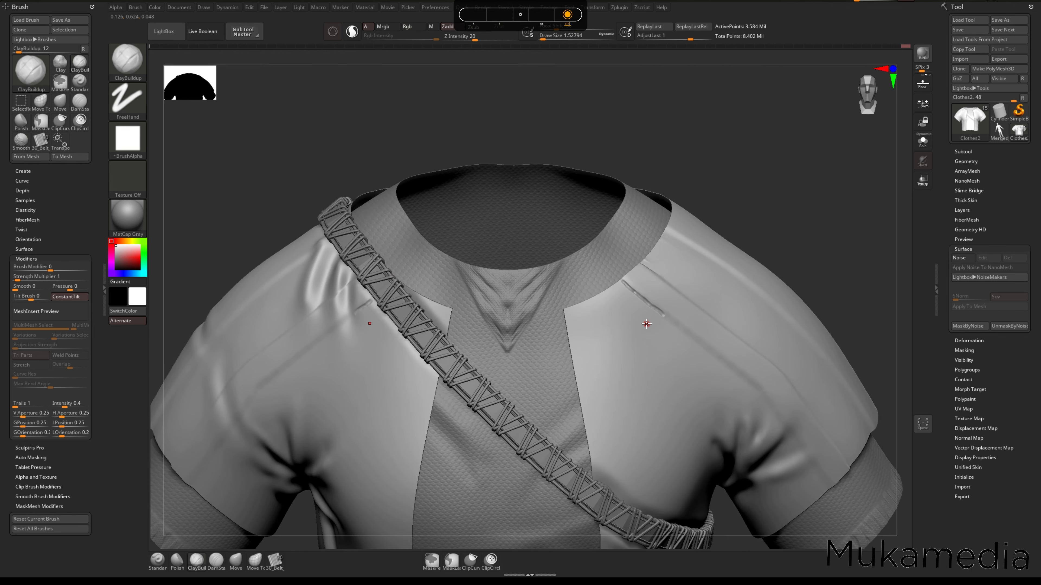
key(ctrl+z)
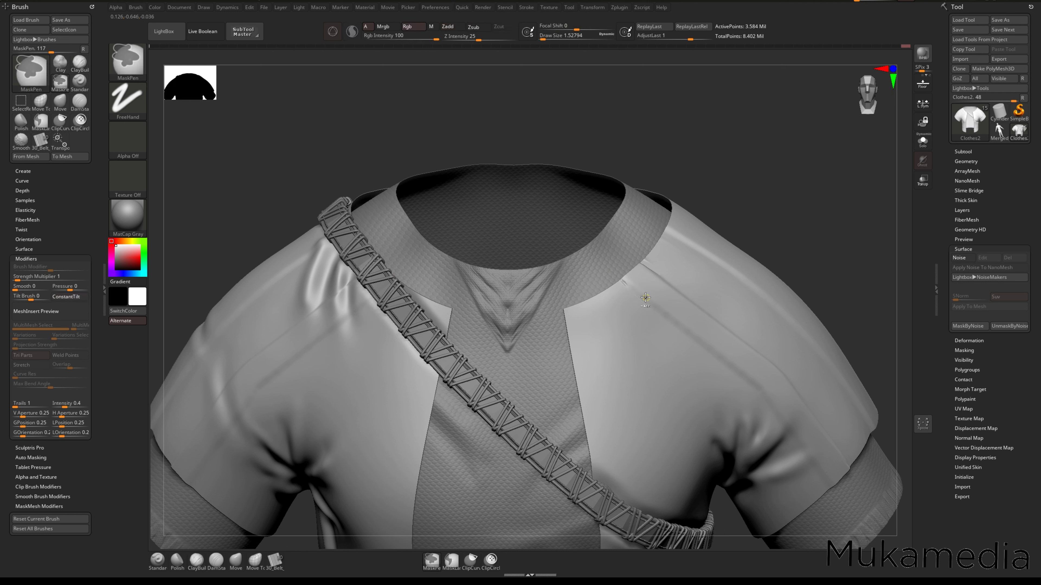
- Turn on the Roll option for the ClayBuildup brush
key(space)
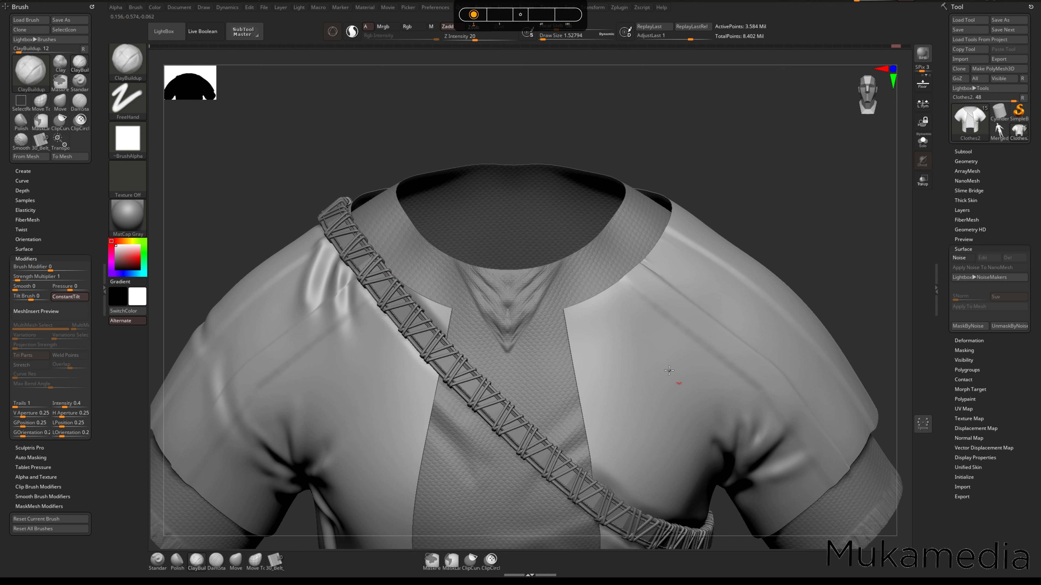
key(5)
click(661, 498)
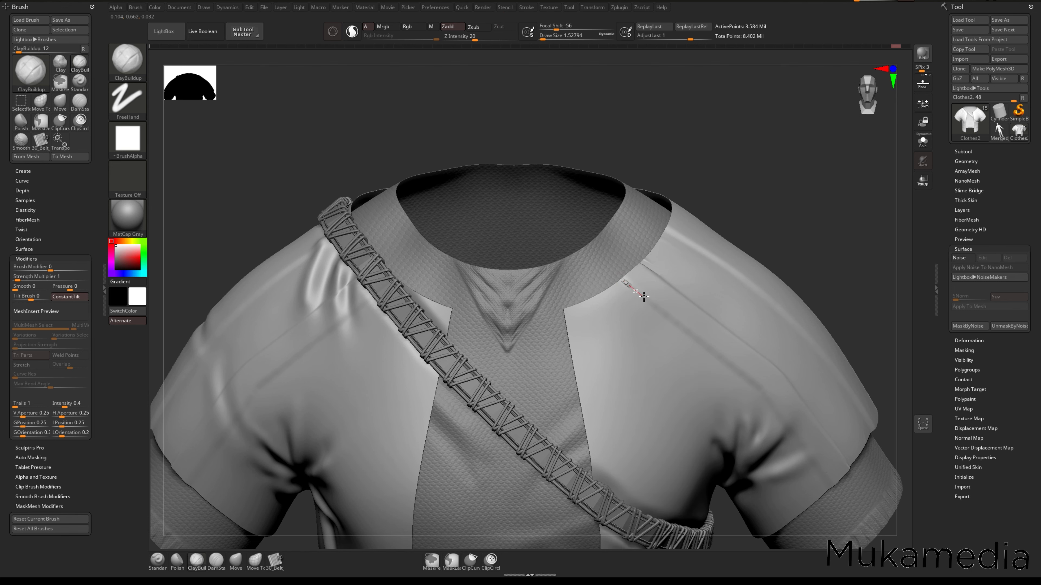
- Try a short rolled ClayBuildup stroke on the shoulder stripe's edge near the collar and undo it
drag(654, 305, 657, 305)
mouse_move(637, 310)
ctrl+right_down()
mouse_move(672, 348)
mouse_move(662, 312)
mouse_move(649, 301)
mouse_move(658, 339)
ctrl+right_up()
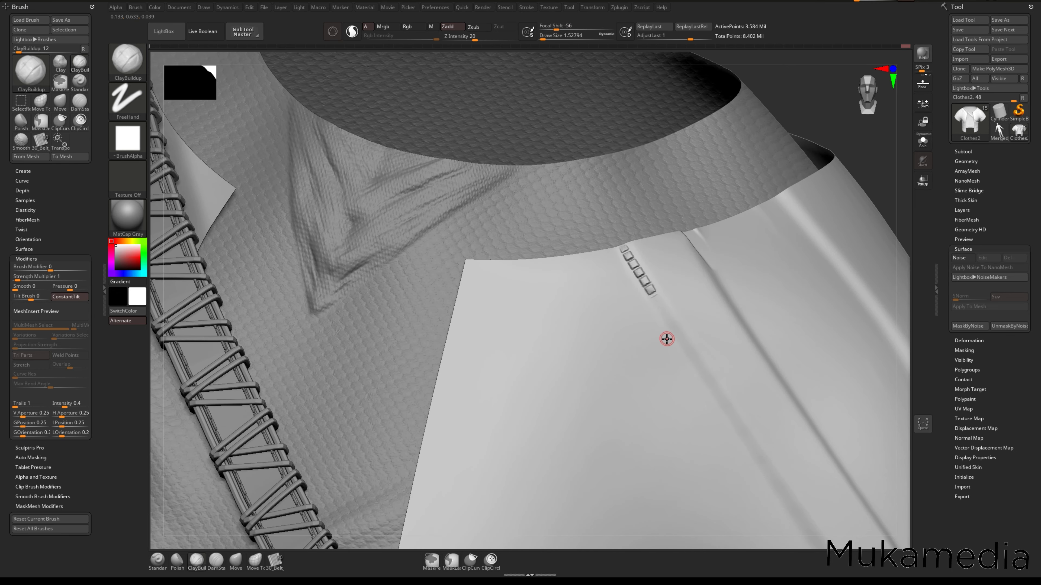
key(ctrl+z)
- Lower the brush's LazyRadius for steadier stitching along the shoulder stripe
mouse_move(690, 378)
right_down()
mouse_move(667, 354)
mouse_move(665, 328)
mouse_move(667, 379)
mouse_move(674, 365)
right_up()
key(space)
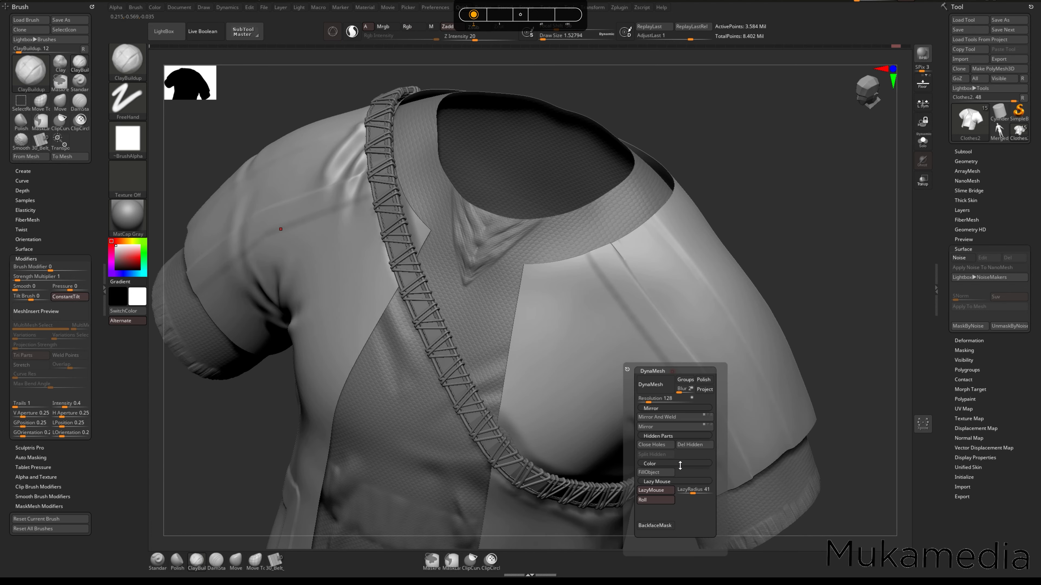
drag(693, 491, 680, 491)
right_drag(660, 414, 676, 380)
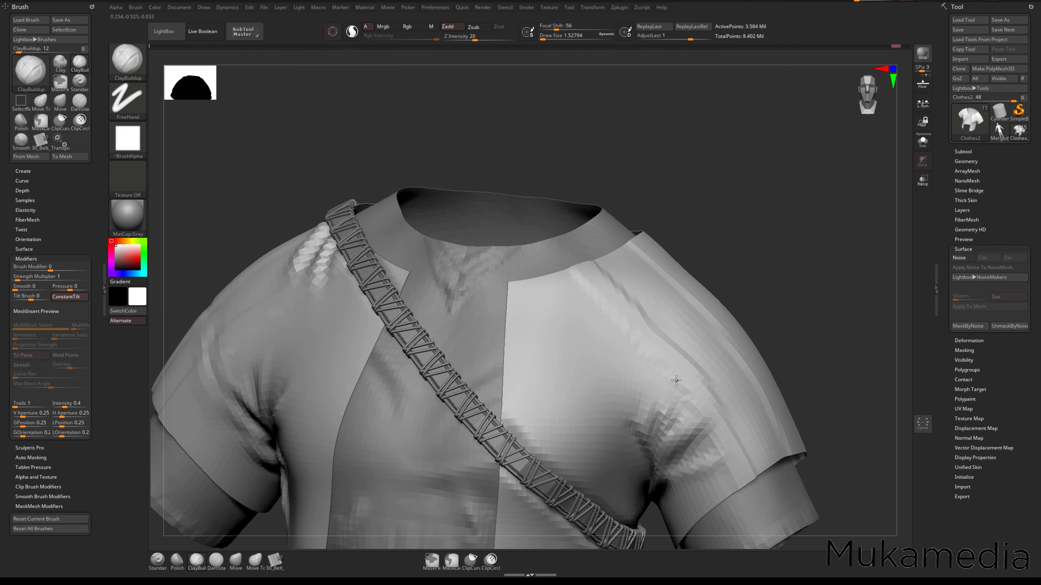
- Try a subtractive stitch line along the front shoulder stripe from collar to sleeve, inspect both shoulders, and undo it
alt+drag(574, 280, 589, 293)
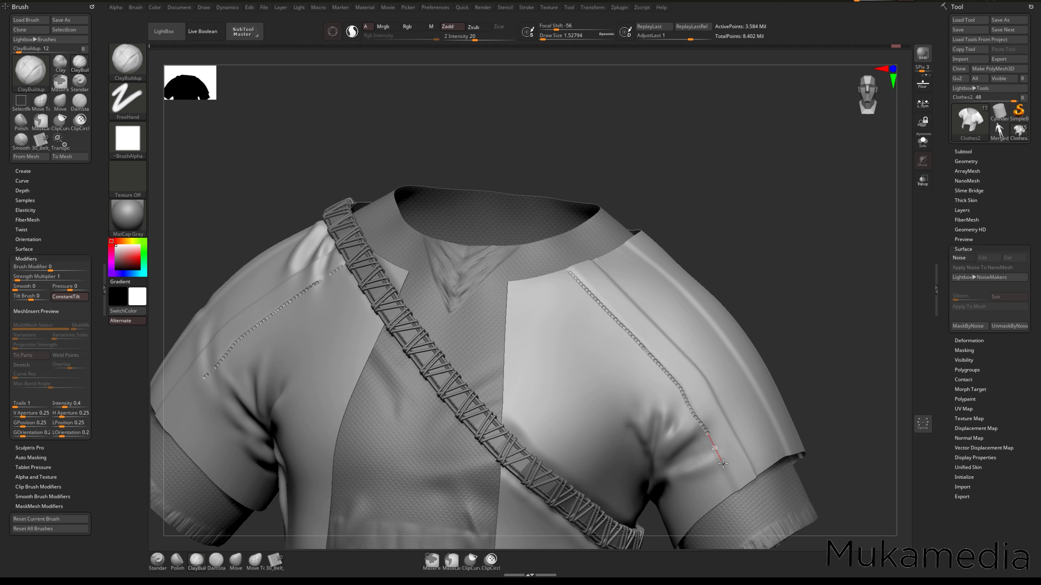
ctrl+right_drag(691, 350, 549, 412)
right_drag(549, 412, 620, 372)
alt+right_drag(511, 333, 582, 410)
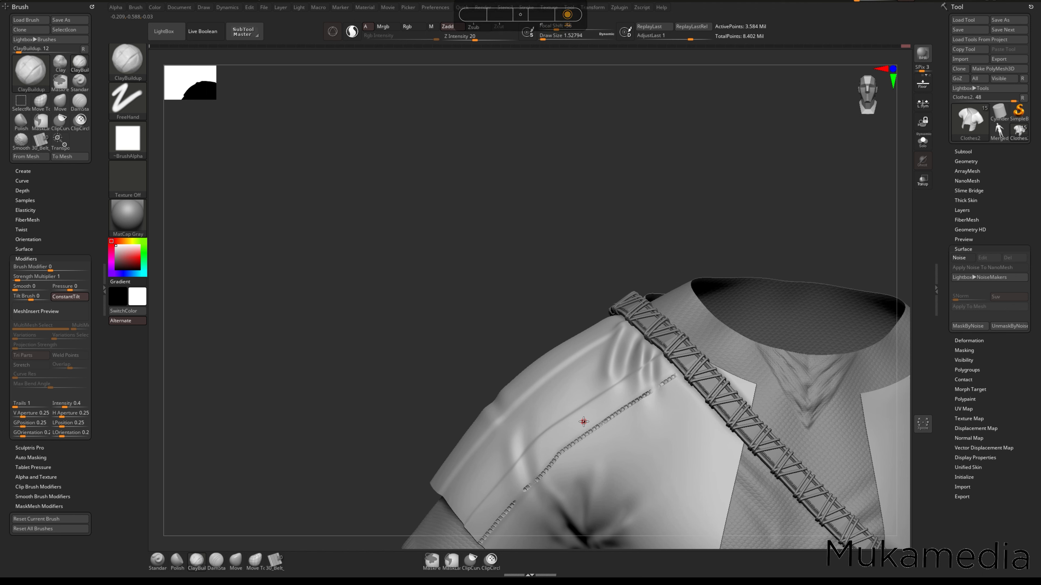
key(ctrl+z)
- Draw a continuous stitched seam with ClayBuildup along the front shoulder stripe, from the collar down to the sleeve's hem
ctrl+right_drag(590, 443, 597, 248)
drag(598, 240, 620, 269)
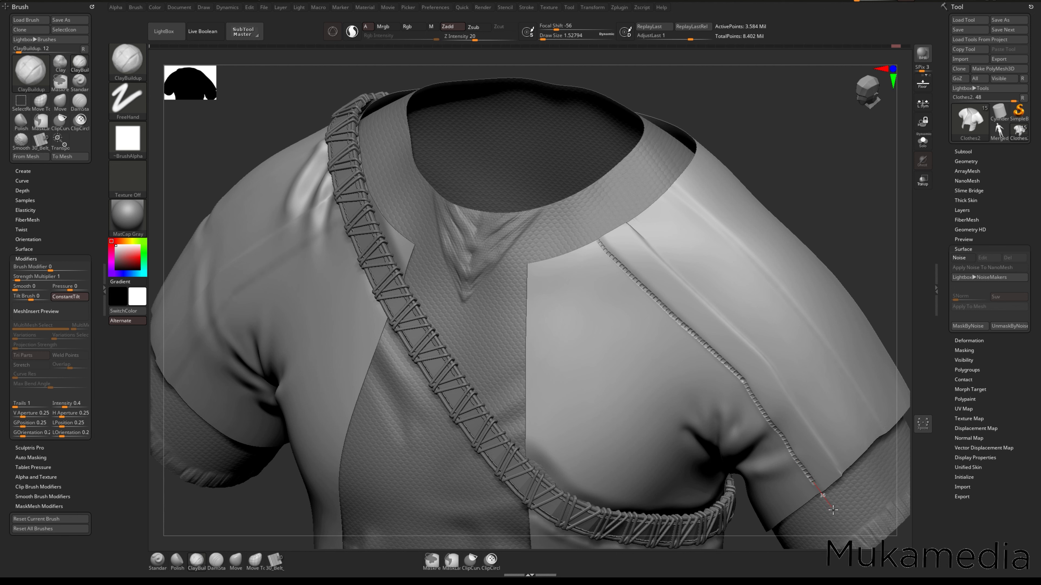
- Finish the front stripe seam and stitch a second ClayBuildup seam along the neighbouring shoulder ridge, from the collar to the sleeve's hem
drag(833, 511, 837, 512)
mouse_move(739, 388)
ctrl+right_down()
mouse_move(669, 337)
mouse_move(695, 306)
mouse_move(630, 254)
ctrl+right_up()
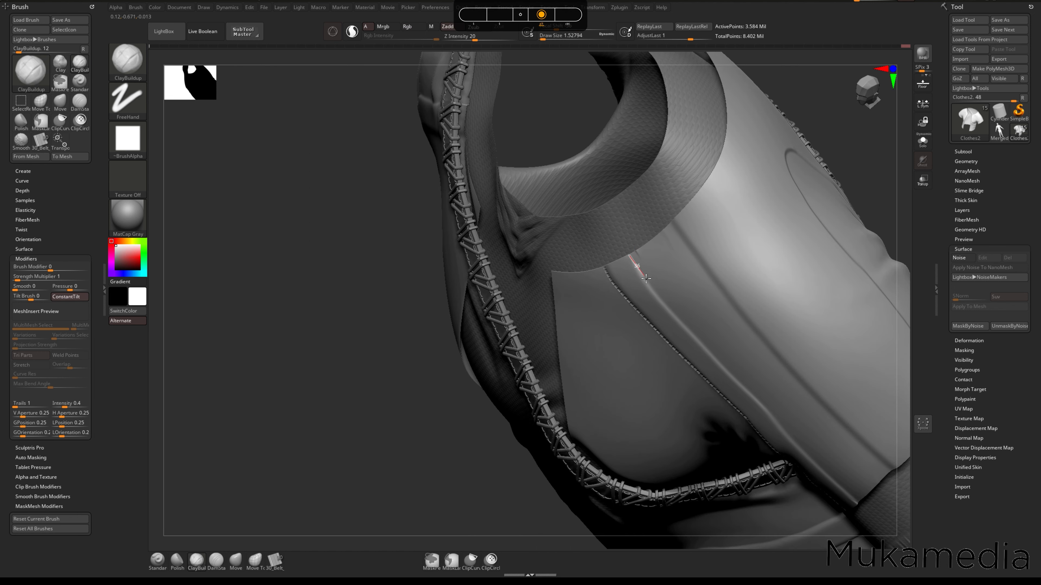
drag(646, 279, 658, 296)
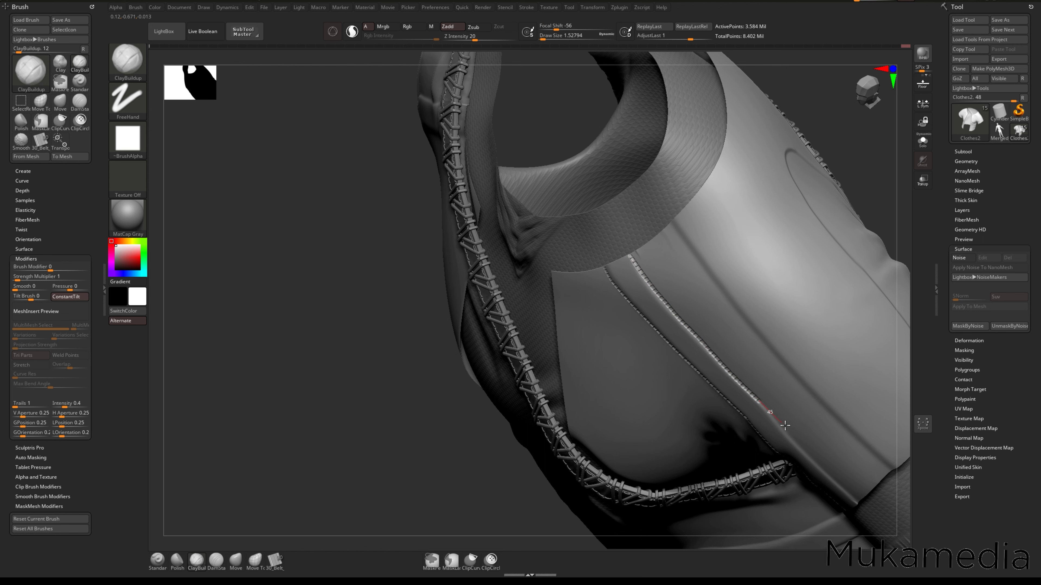
drag(785, 426, 787, 427)
mouse_move(787, 428)
right_down()
mouse_move(802, 390)
mouse_move(652, 312)
right_up()
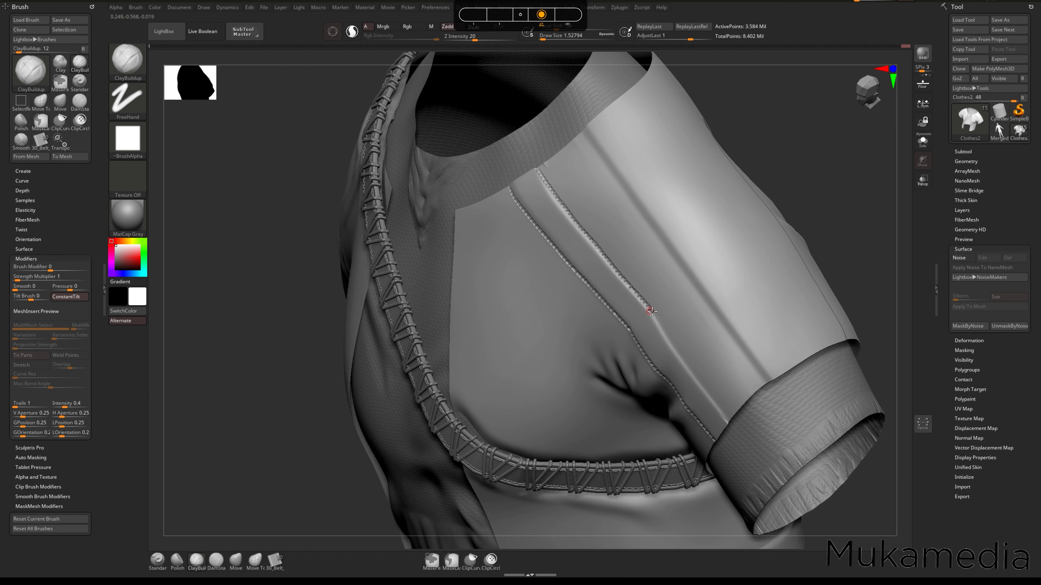
drag(653, 315, 676, 349)
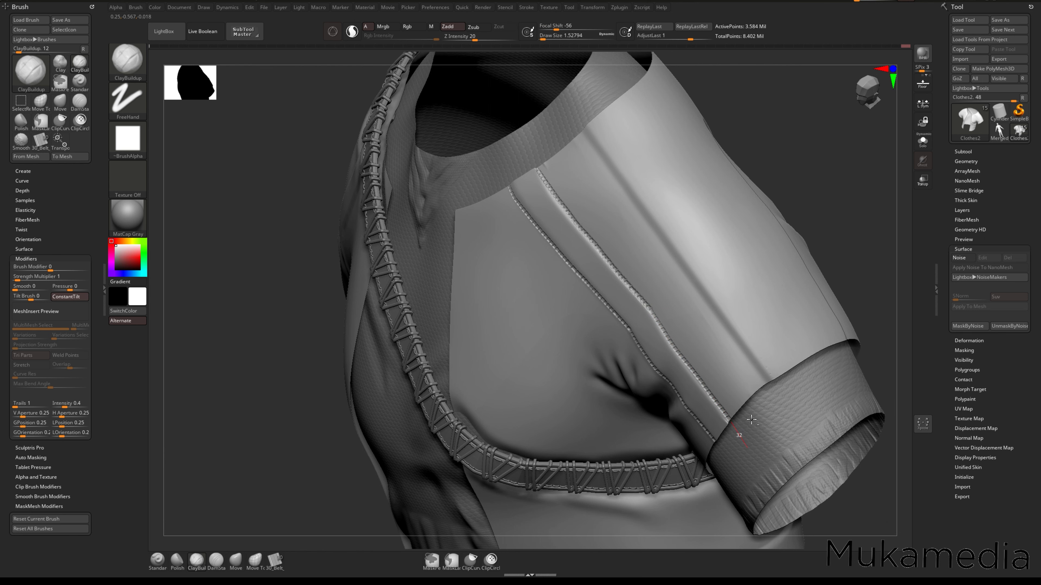
- Stitch the next ridge over the shoulder from the collar to the sleeve's hem, undoing the first pass and redrawing it along the ridge
right_drag(752, 420, 598, 420)
mouse_move(617, 362)
right_down()
mouse_move(672, 365)
mouse_move(721, 340)
mouse_move(674, 318)
mouse_move(599, 379)
mouse_move(596, 364)
right_up()
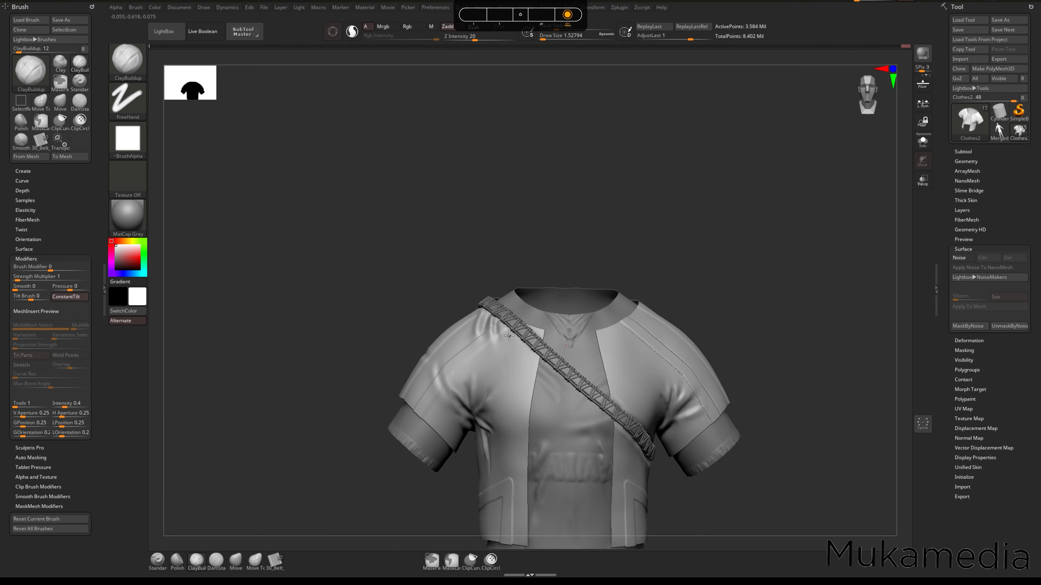
right_drag(509, 336, 442, 373)
ctrl+right_drag(443, 373, 565, 320)
alt+right_drag(664, 340, 576, 273)
drag(524, 246, 546, 266)
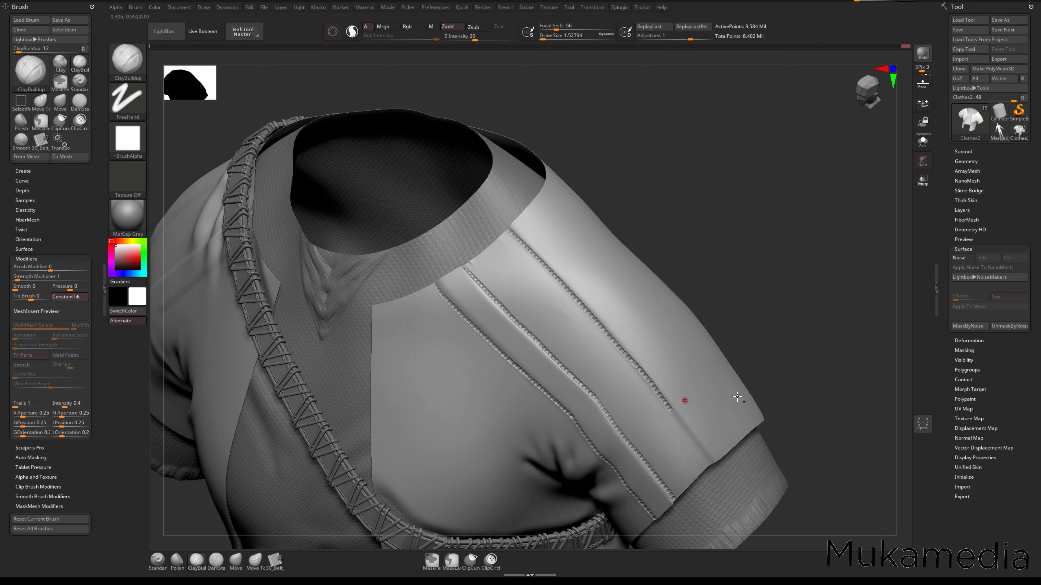
key(ctrl+z)
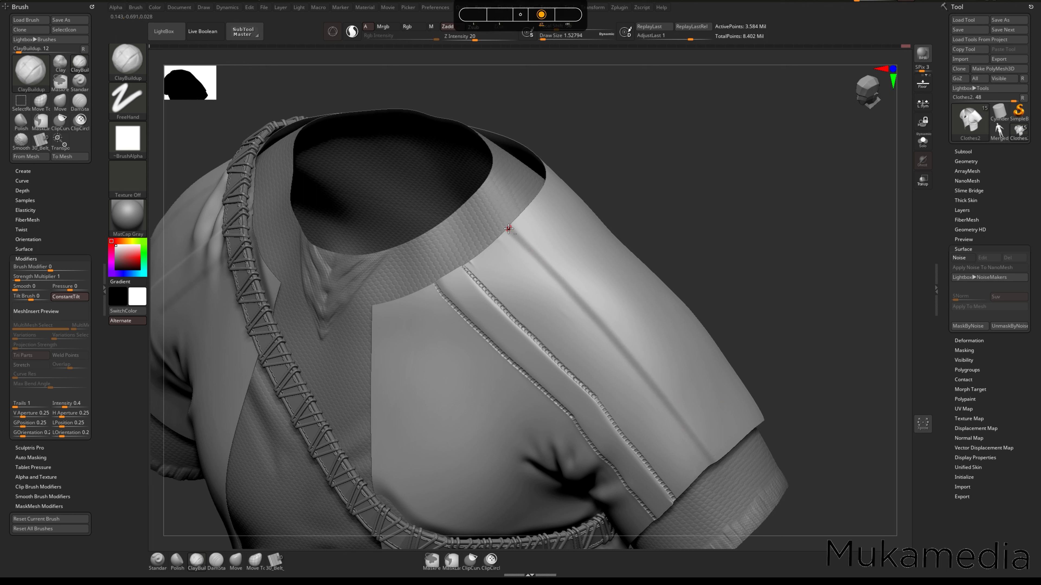
drag(508, 229, 545, 262)
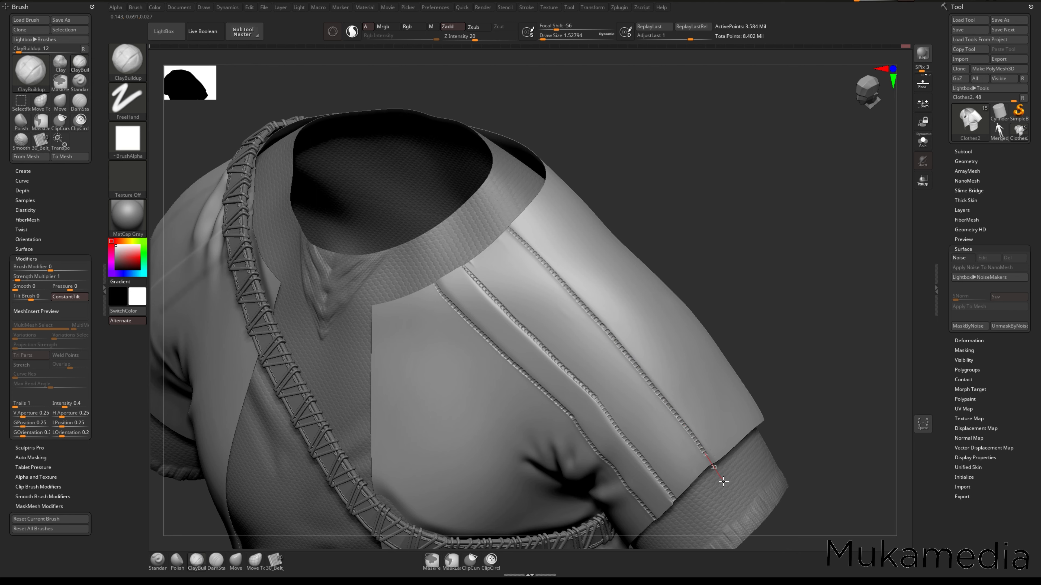
drag(724, 482, 726, 485)
- Stitch a seam along the curved sleeve ridge, starting at the sleeve's hem and following the bend around the shoulder
ctrl+right_drag(710, 405, 615, 306)
right_drag(655, 338, 815, 418)
alt+right_drag(814, 418, 502, 239)
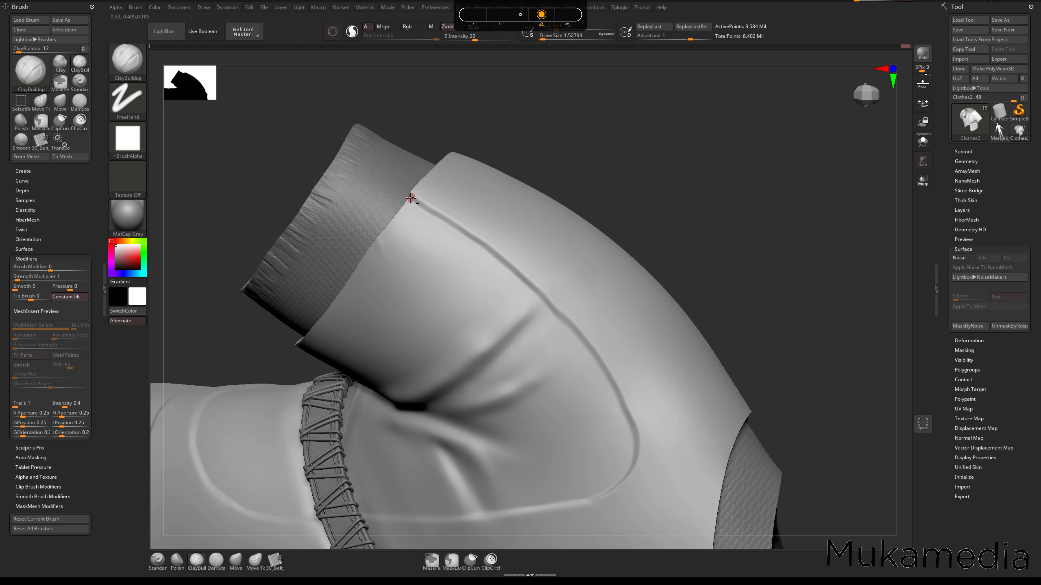
drag(411, 198, 441, 219)
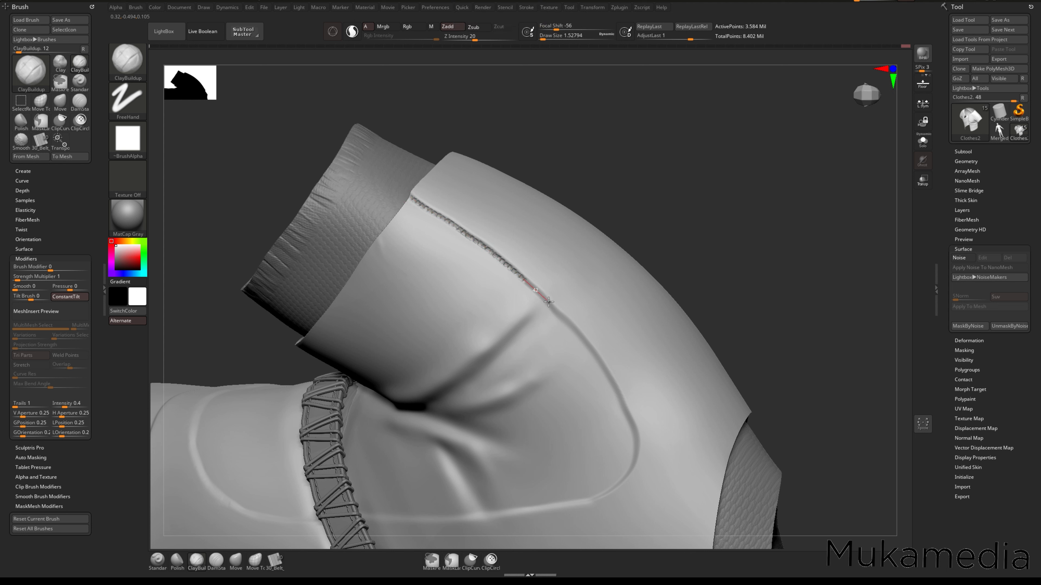
drag(572, 329, 587, 337)
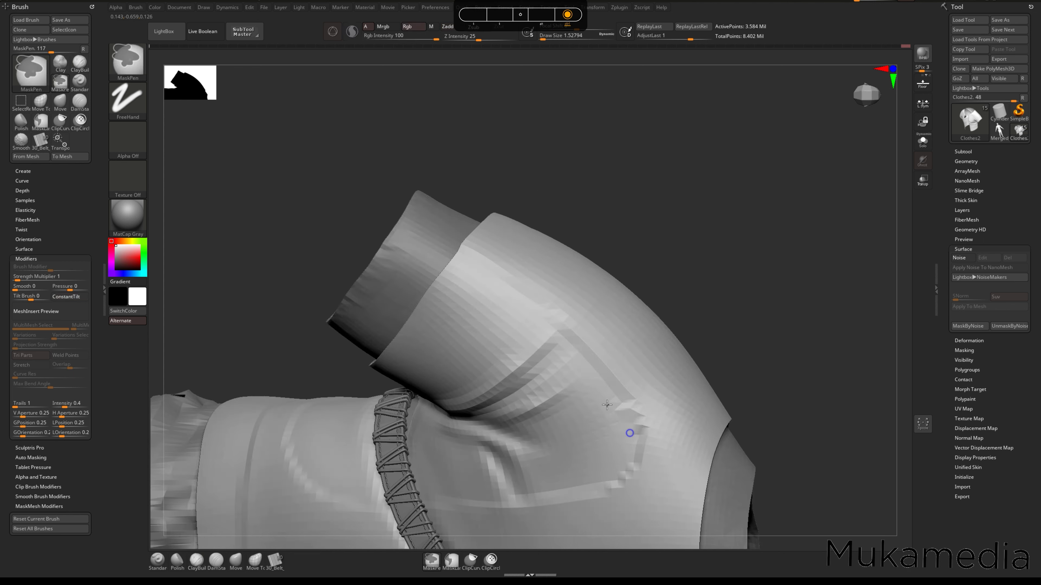
mouse_move(630, 432)
right_down()
mouse_move(616, 488)
mouse_move(635, 454)
mouse_move(611, 433)
mouse_move(673, 441)
mouse_move(625, 432)
mouse_move(641, 375)
mouse_move(669, 349)
mouse_move(588, 288)
right_up()
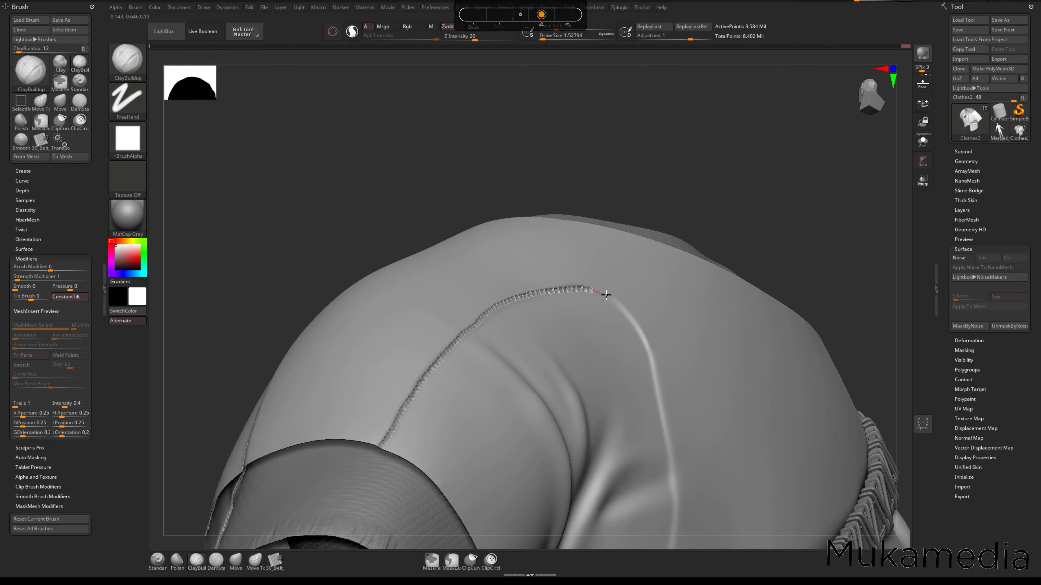
drag(606, 295, 622, 302)
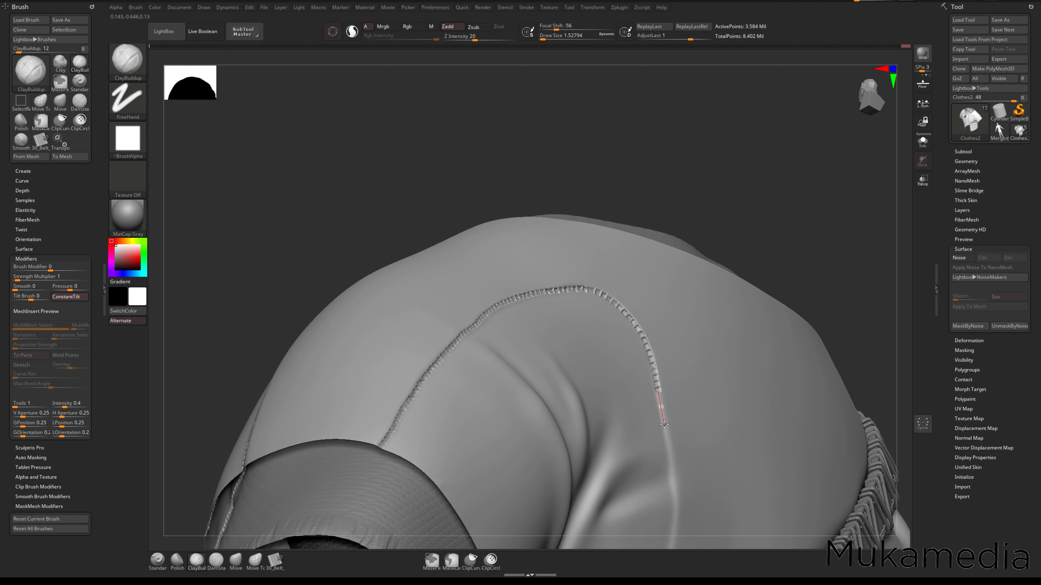
drag(668, 443, 674, 471)
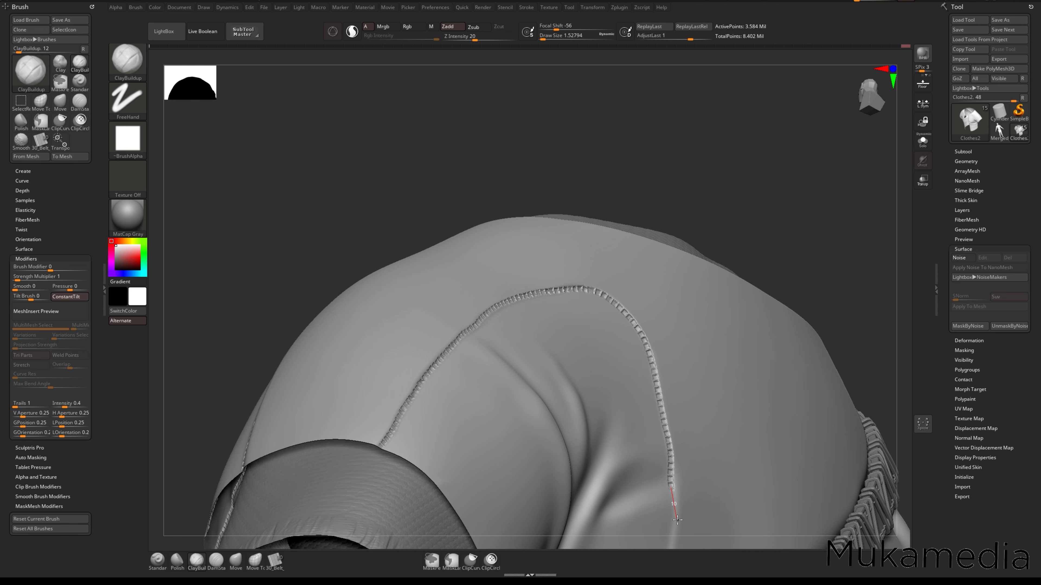
- Extend the curved seam past the armpit to the laced strap and continue the stitching on the torso below the strap
mouse_move(672, 543)
right_down()
mouse_move(684, 493)
mouse_move(642, 339)
mouse_move(705, 315)
mouse_move(689, 237)
mouse_move(639, 251)
mouse_move(627, 181)
mouse_move(636, 201)
right_up()
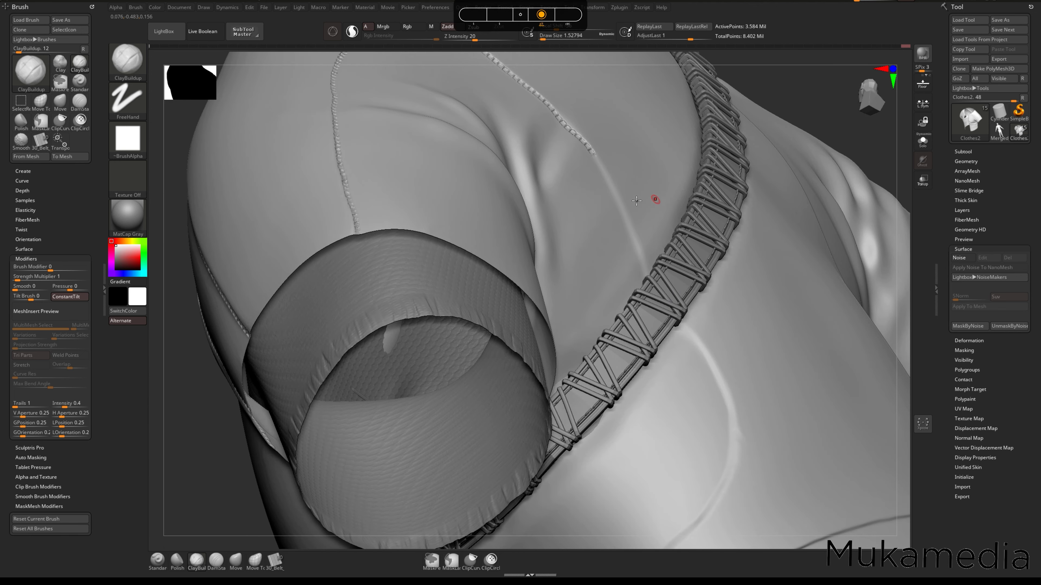
drag(594, 158, 609, 181)
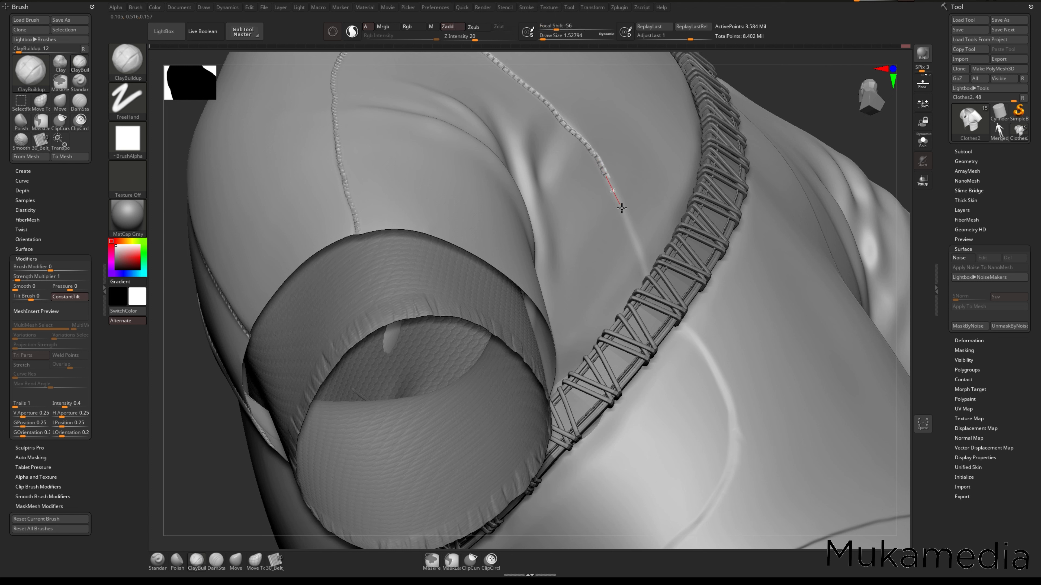
drag(635, 236, 646, 270)
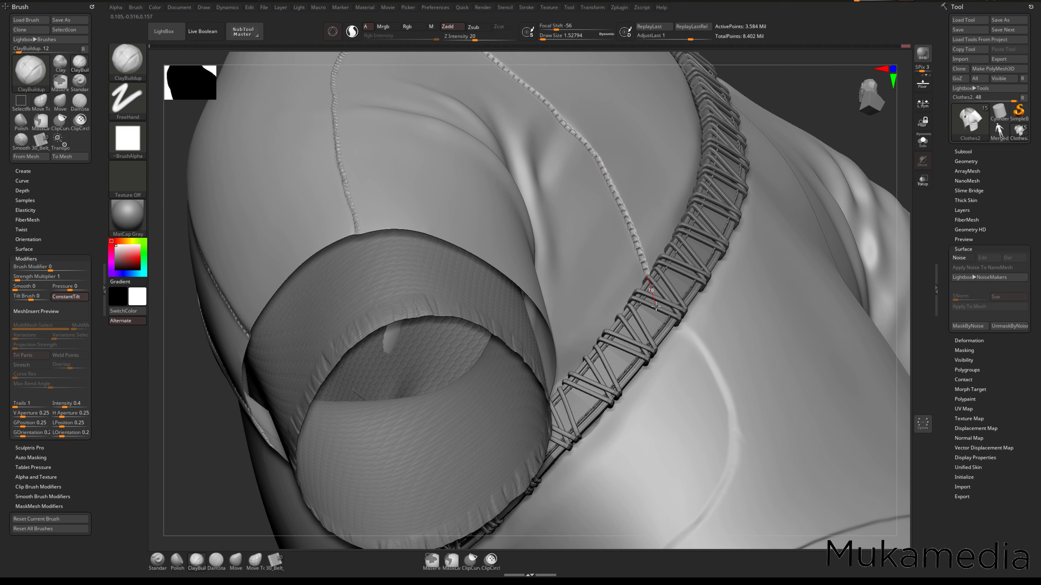
key(alt)
mouse_move(688, 330)
mouse_down()
mouse_move(738, 423)
mouse_move(731, 484)
mouse_move(690, 533)
mouse_up()
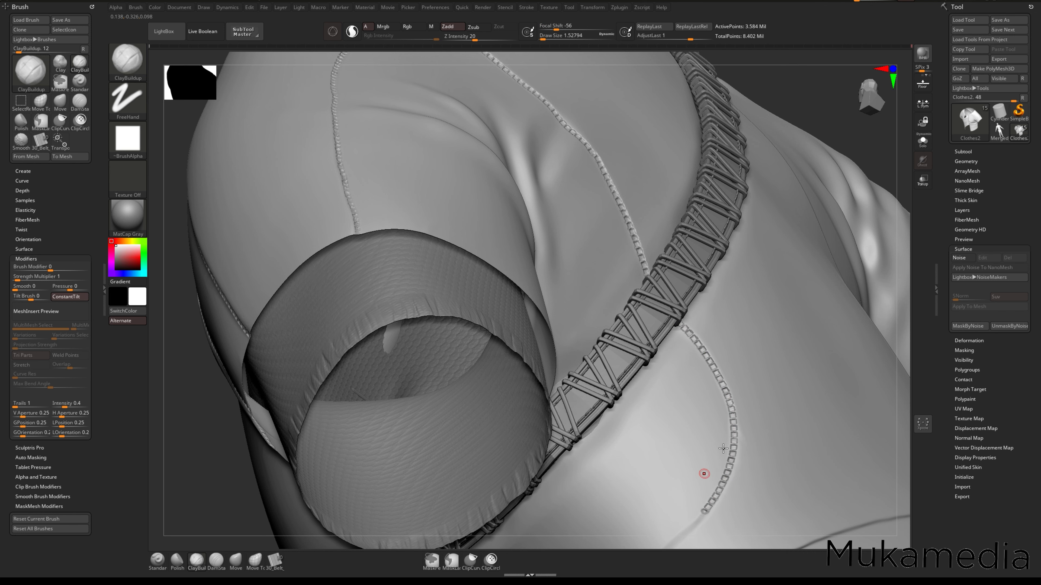
- Hide the laced strap subtool Clothes3_1 and stitch across the gap it covered to join the two parts of the seam
mouse_move(704, 474)
ctrl+right_down()
mouse_move(705, 382)
mouse_move(743, 404)
mouse_move(749, 461)
ctrl+right_up()
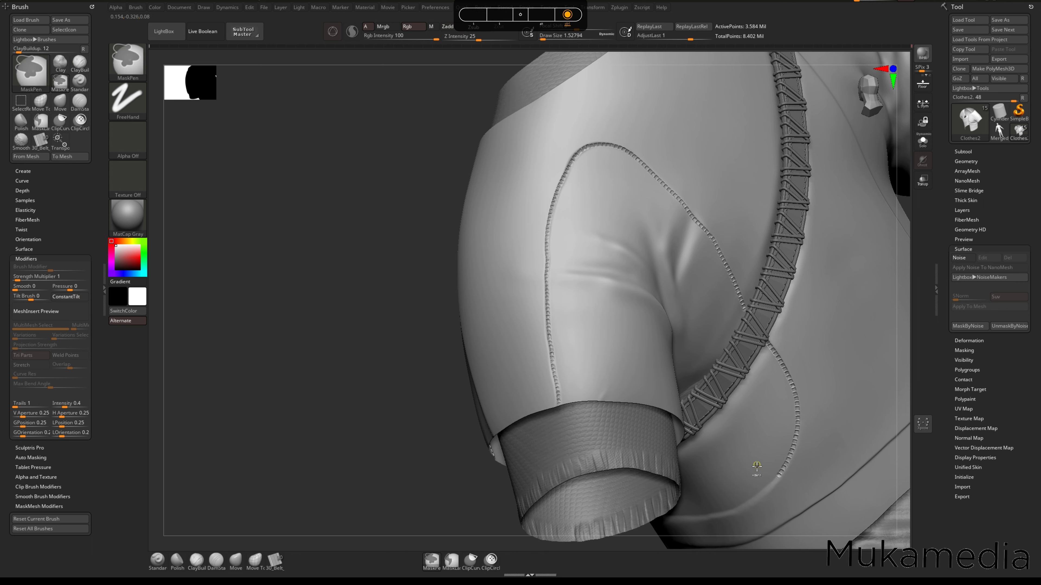
right_drag(776, 334, 819, 355)
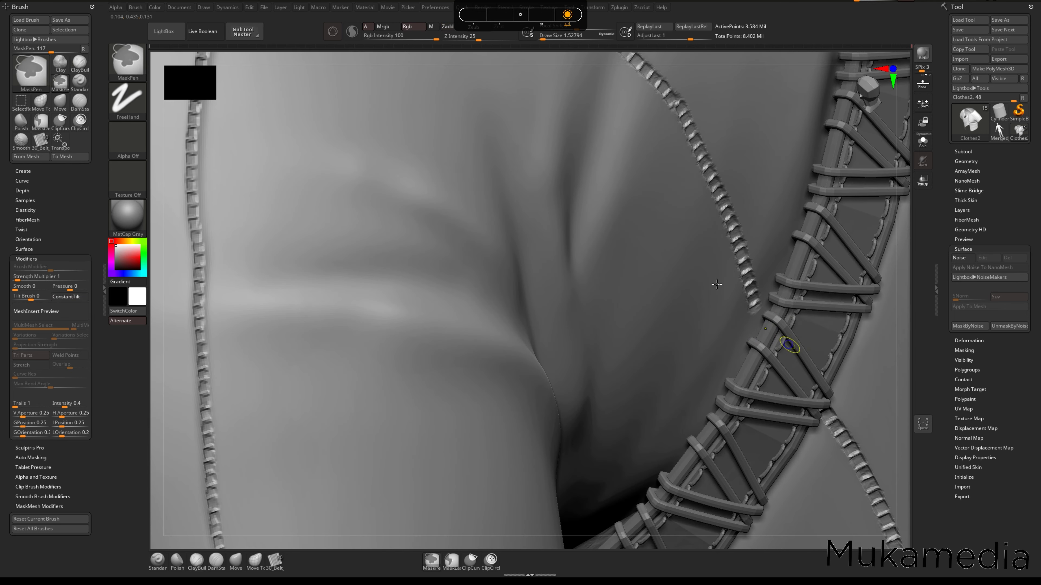
mouse_move(716, 283)
alt+right_down()
mouse_move(615, 160)
mouse_move(658, 159)
alt+right_up()
click(966, 151)
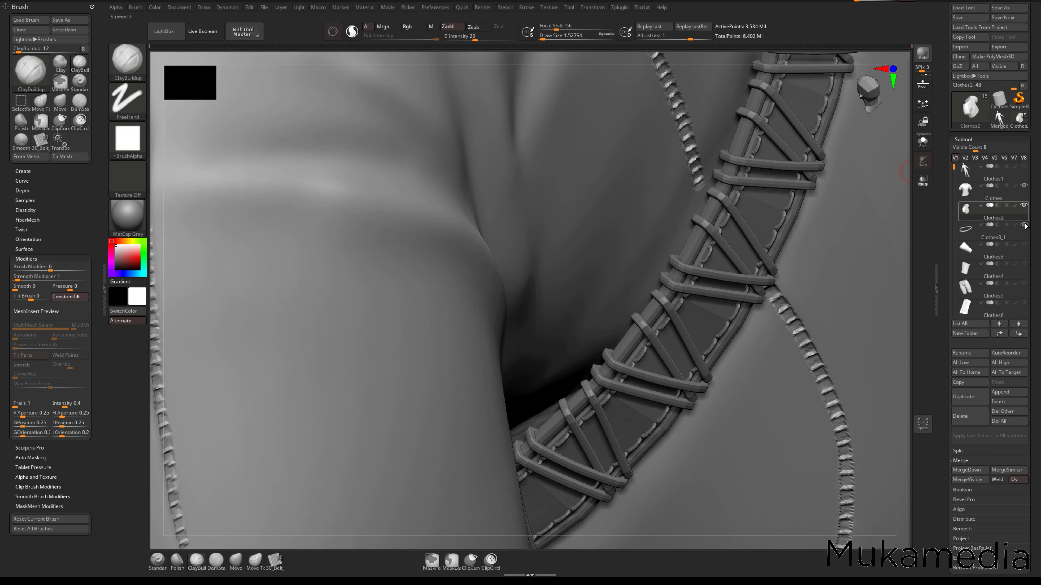
click(1024, 224)
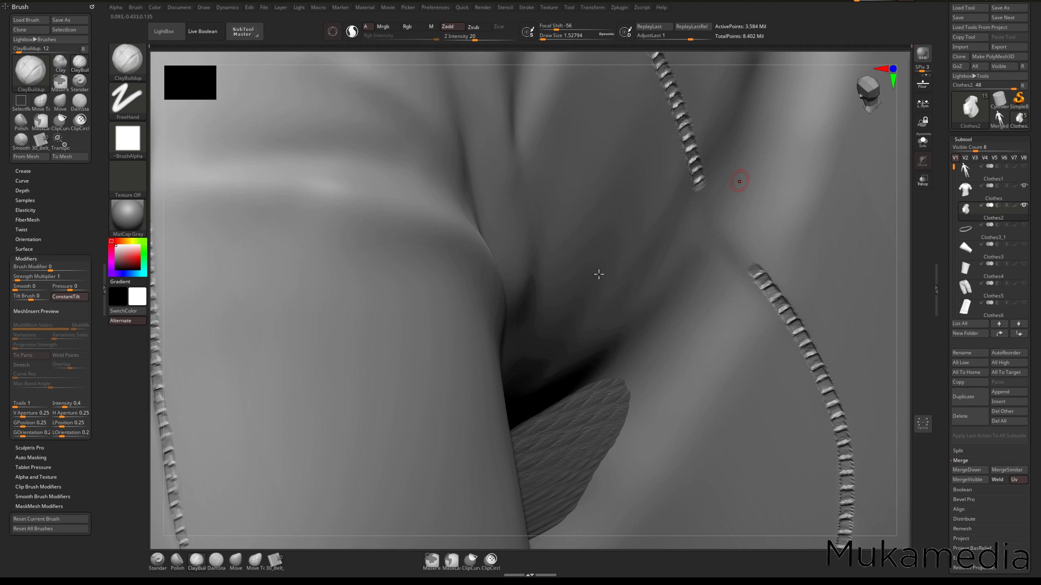
right_drag(599, 275, 730, 217)
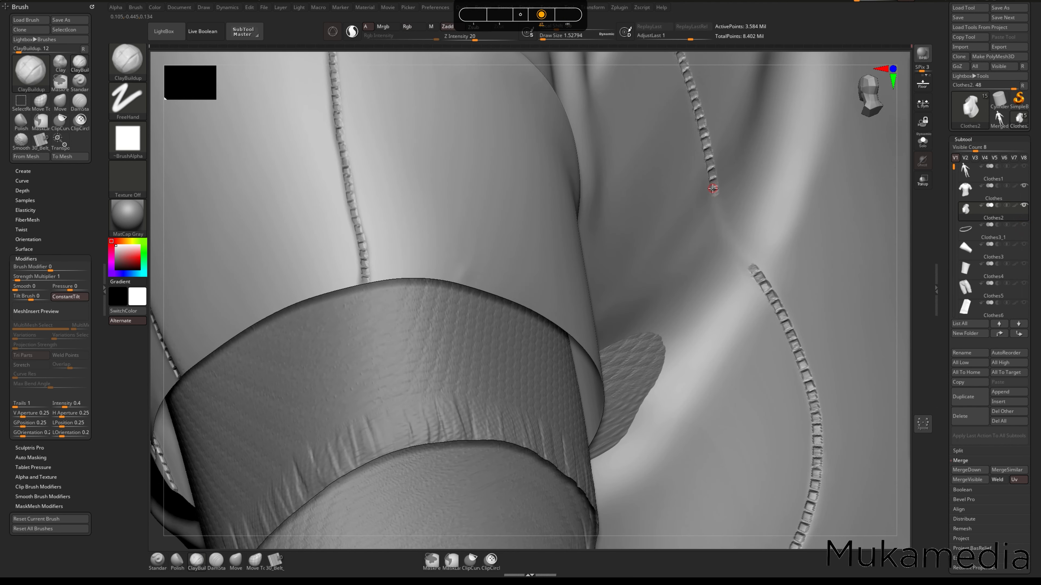
mouse_move(713, 188)
mouse_down()
mouse_move(741, 258)
mouse_move(767, 283)
mouse_up()
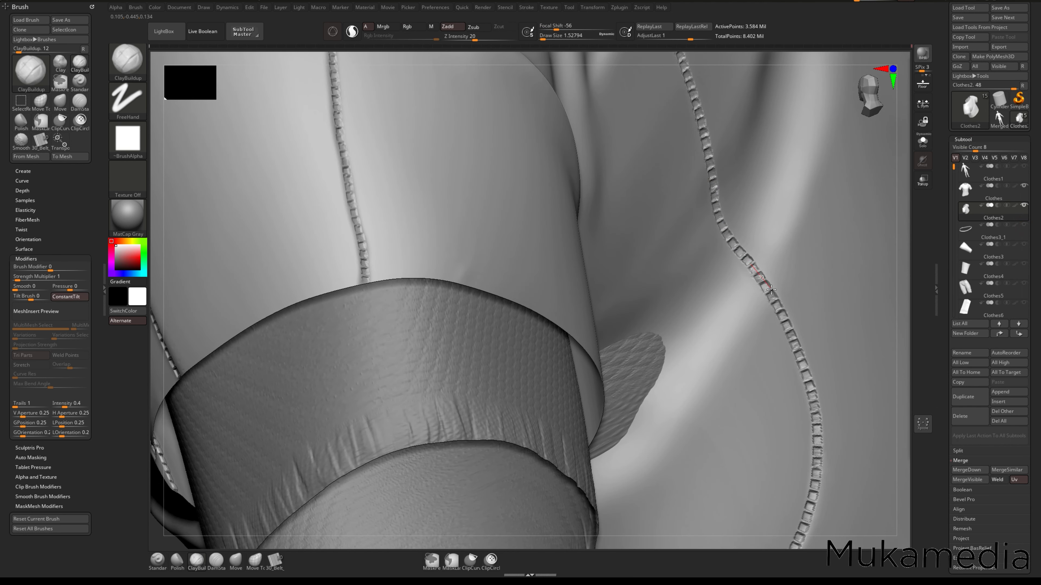
- Hide the undershirt subtool Clothes and extend the stitched seam along the torso ridge towards the jacket's lower corner
ctrl+right_drag(804, 309, 708, 271)
mouse_move(709, 271)
alt+right_down()
mouse_move(694, 301)
mouse_move(771, 297)
mouse_move(737, 279)
mouse_move(713, 230)
mouse_move(694, 303)
mouse_move(652, 371)
mouse_move(676, 251)
mouse_move(901, 380)
mouse_move(716, 254)
alt+right_up()
click(1022, 186)
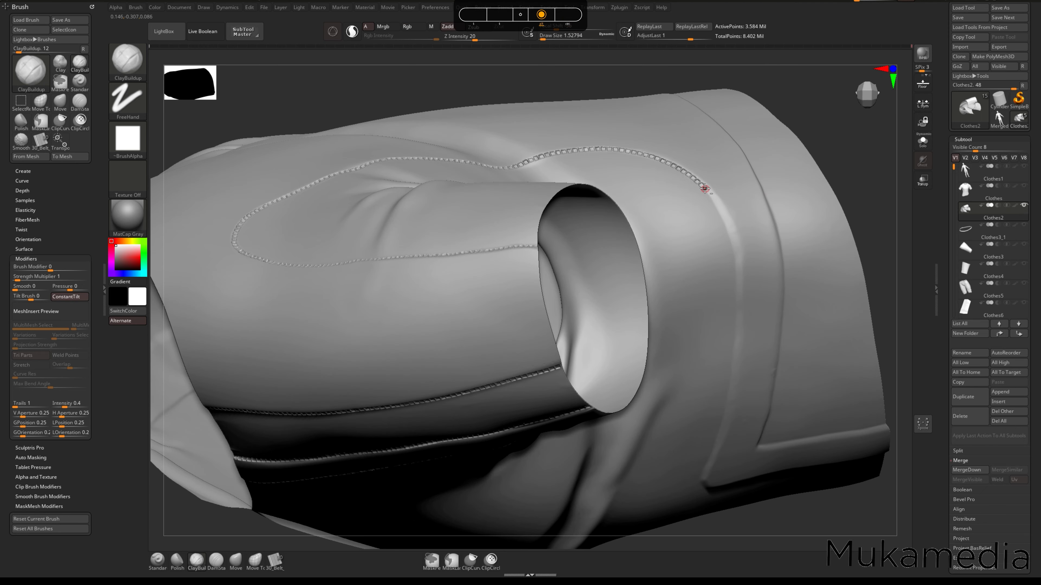
mouse_move(704, 189)
mouse_down()
mouse_move(731, 223)
mouse_move(743, 271)
mouse_up()
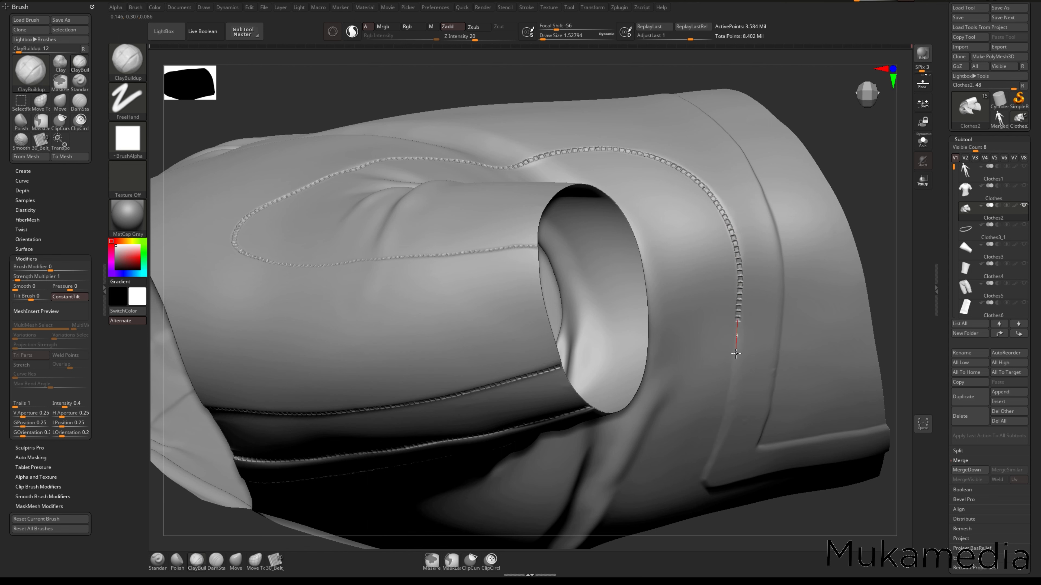
drag(725, 417, 714, 454)
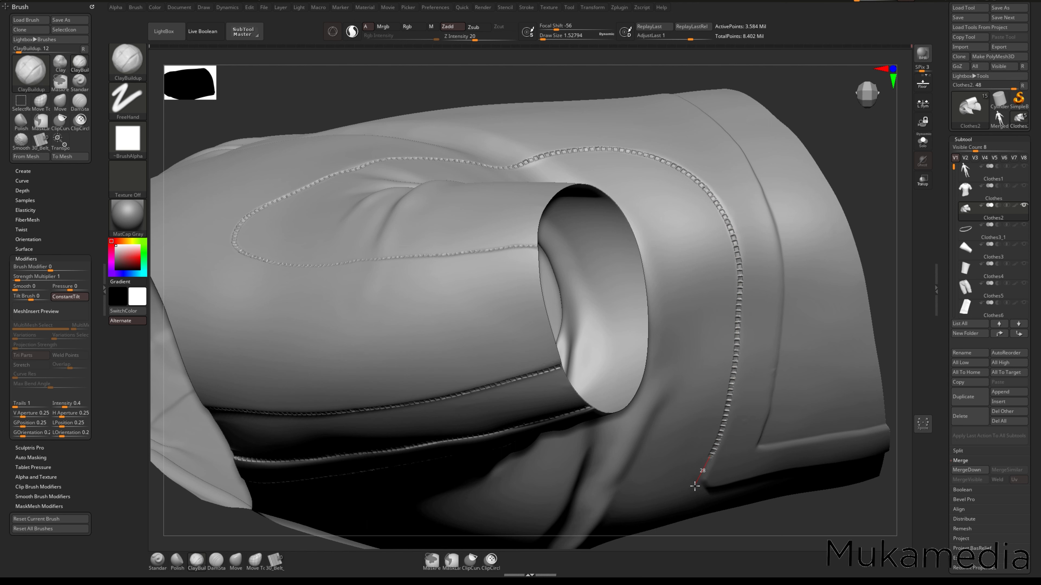
- Carry the outer stitched seam around the stripe's lower corner and along the ridge to the jacket's open edge
right_drag(693, 459, 639, 223)
drag(613, 214, 613, 241)
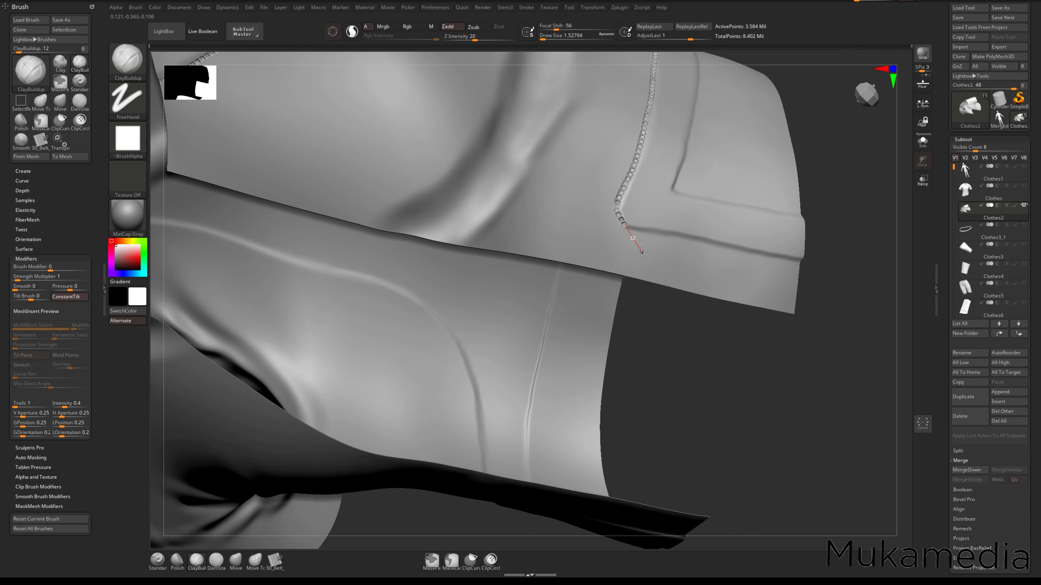
mouse_move(643, 230)
right_down()
mouse_move(673, 249)
mouse_move(668, 271)
right_up()
alt+right_drag(645, 230, 559, 191)
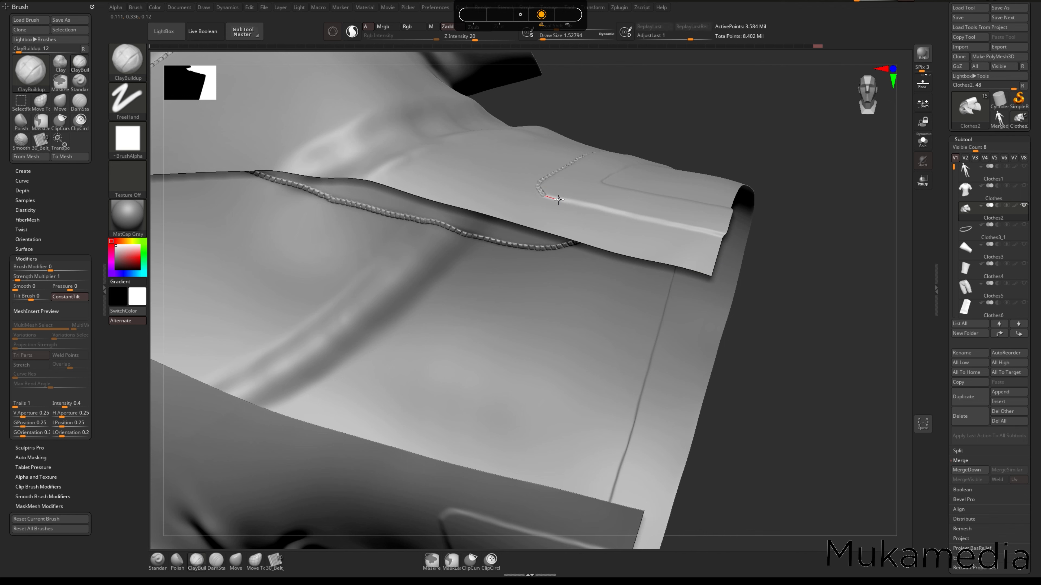
drag(545, 196, 744, 242)
- Stitch the stripe's inner ridge from the jacket's open edge around its corner and along the lower torso
mouse_move(713, 178)
right_down()
mouse_move(696, 239)
mouse_move(651, 222)
right_up()
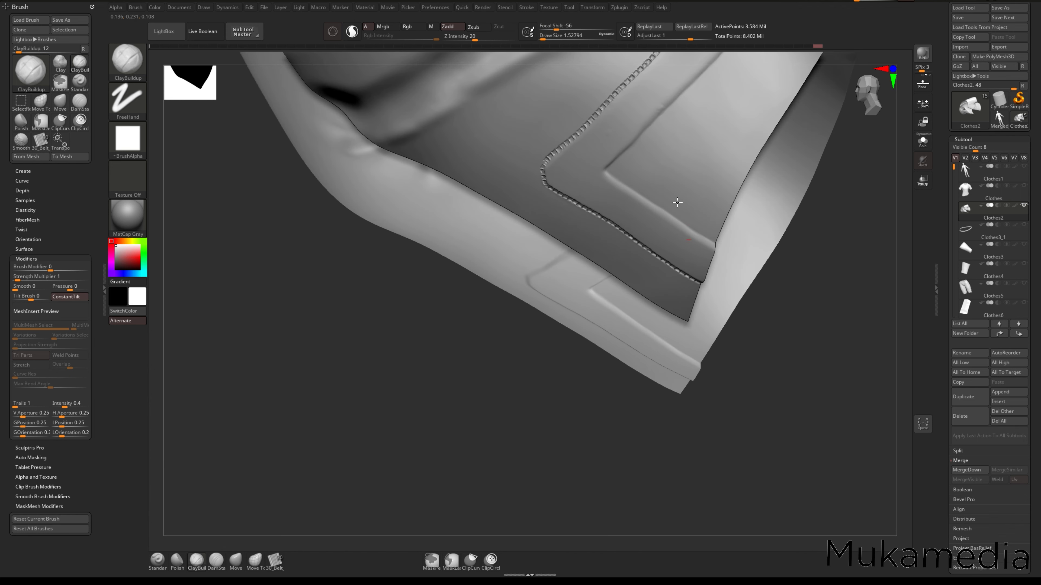
drag(603, 172, 622, 186)
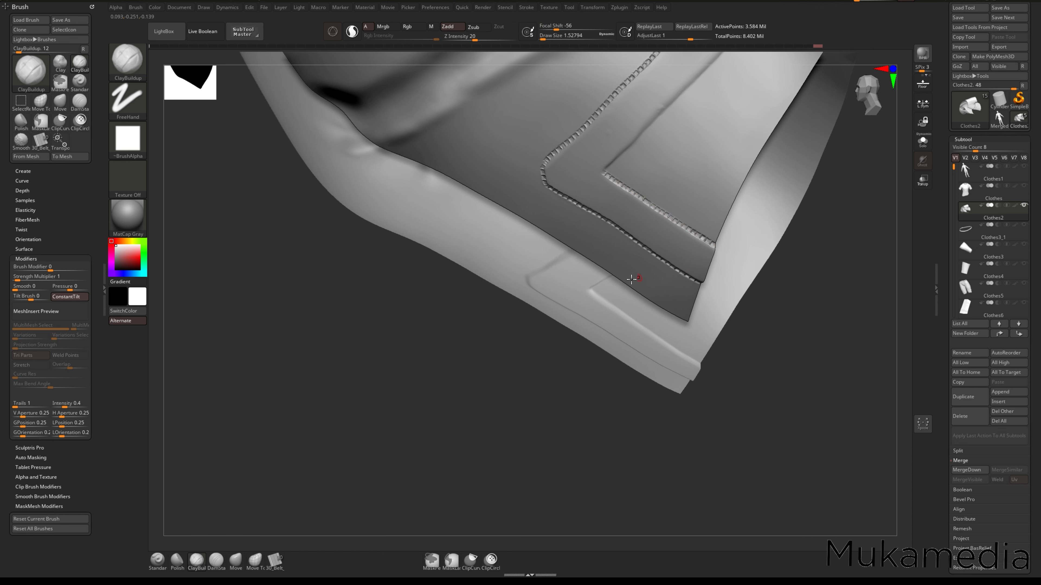
right_drag(631, 279, 612, 186)
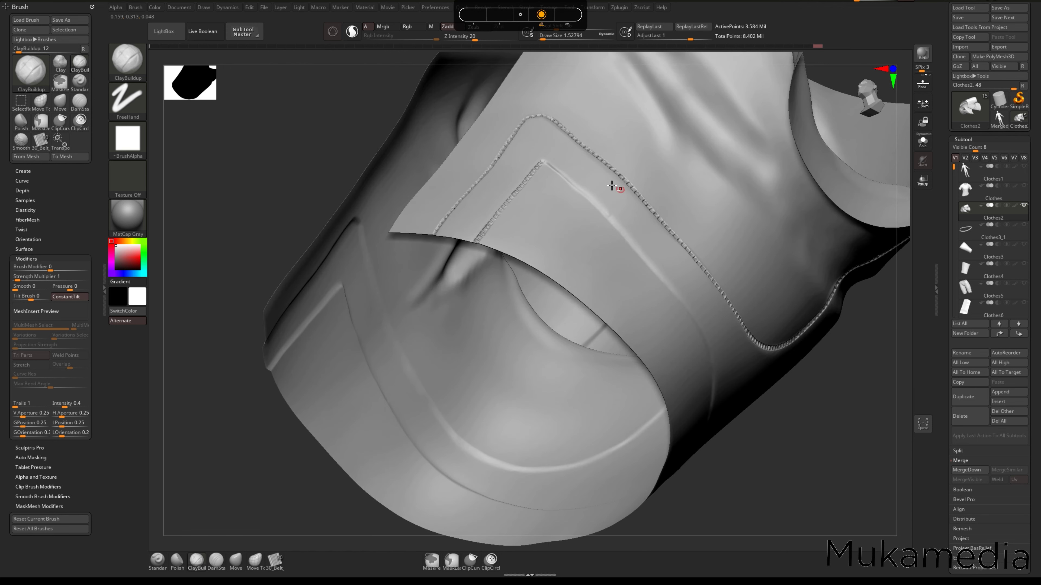
drag(553, 168, 572, 184)
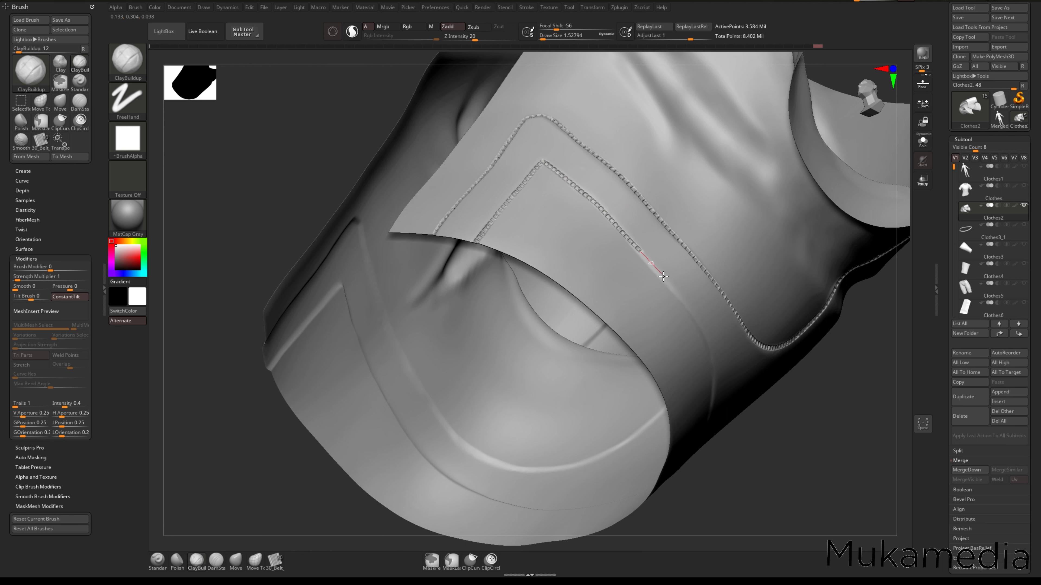
- Continue the inner stitched seam along the ridge above the hem, around the jacket's lower back
mouse_move(693, 315)
right_down()
mouse_move(655, 262)
mouse_move(661, 289)
right_up()
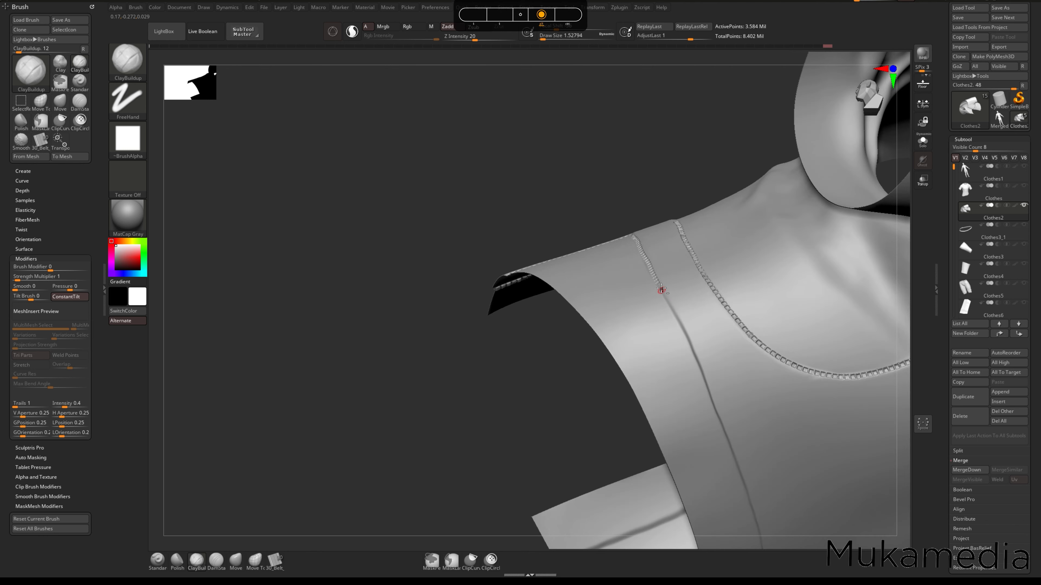
drag(659, 286, 679, 321)
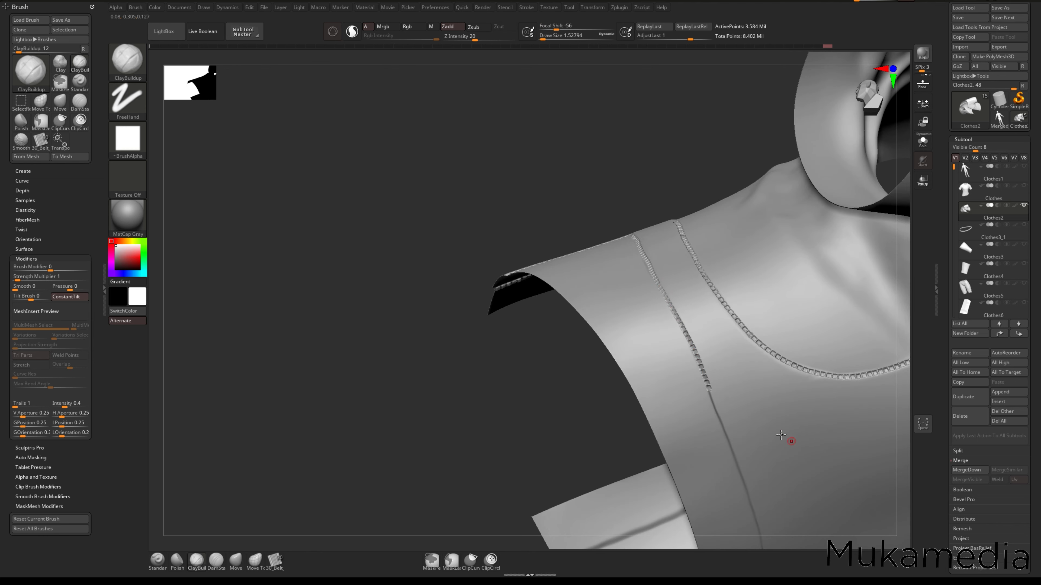
right_drag(781, 434, 678, 222)
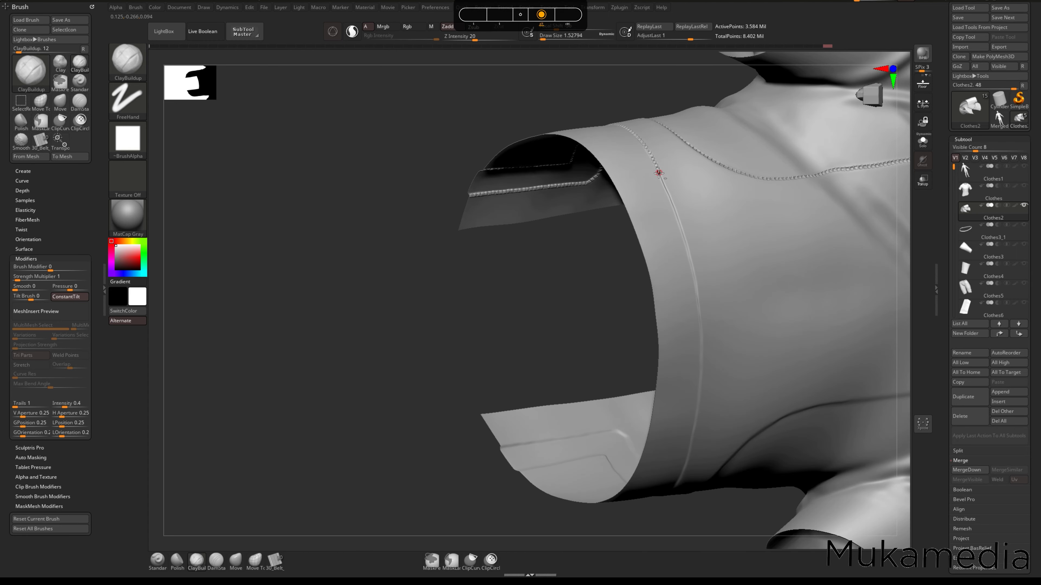
drag(658, 172, 666, 188)
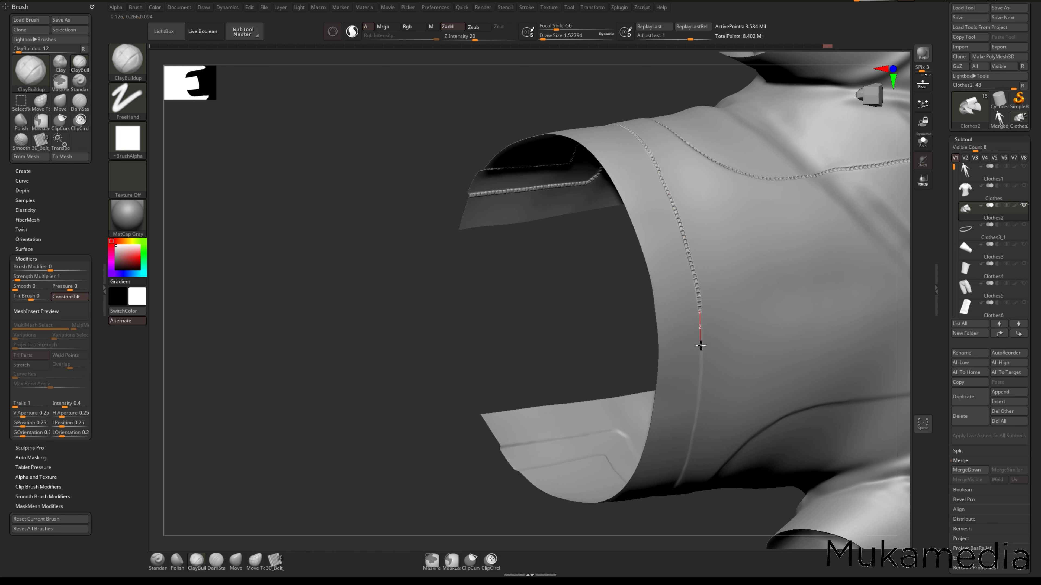
right_drag(717, 378, 671, 222)
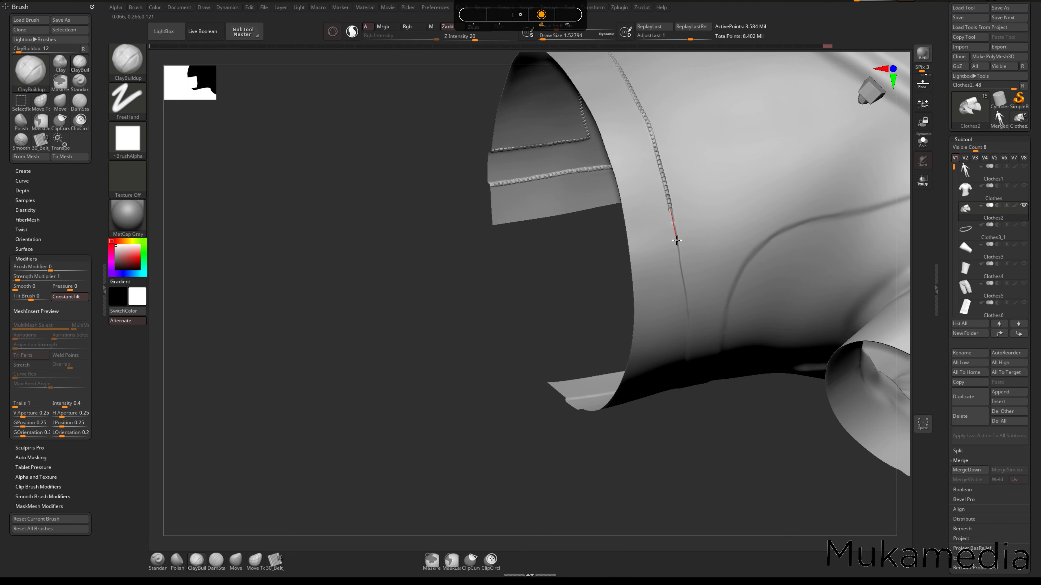
drag(671, 223, 680, 265)
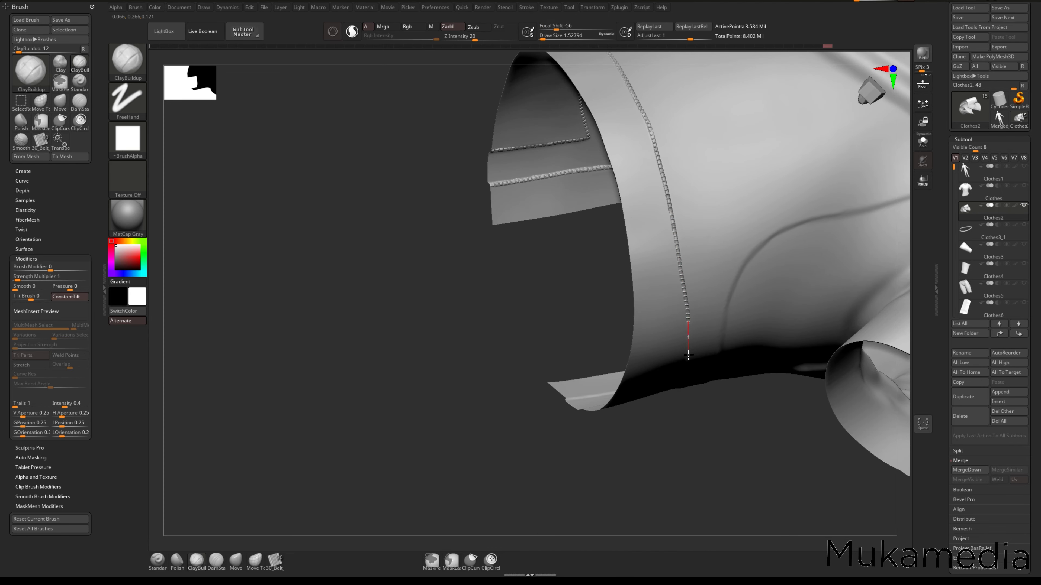
- Carry the inner seam to the stripe's opposite front corner and down its short ridge to the hem
right_drag(714, 426, 679, 292)
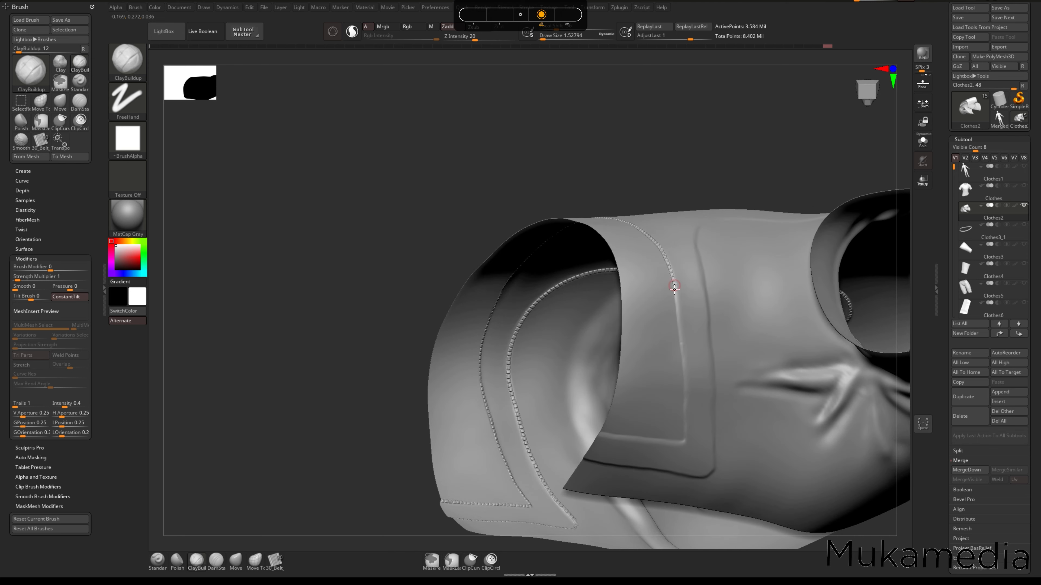
drag(674, 288, 681, 349)
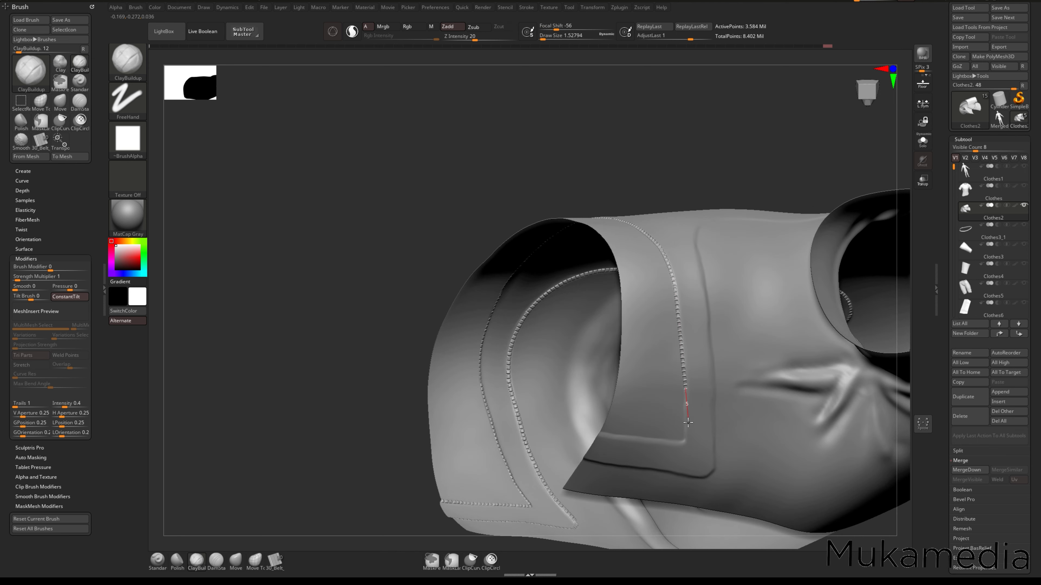
mouse_move(716, 483)
right_down()
mouse_move(739, 493)
mouse_move(662, 442)
mouse_move(681, 396)
mouse_move(671, 343)
mouse_move(682, 359)
right_up()
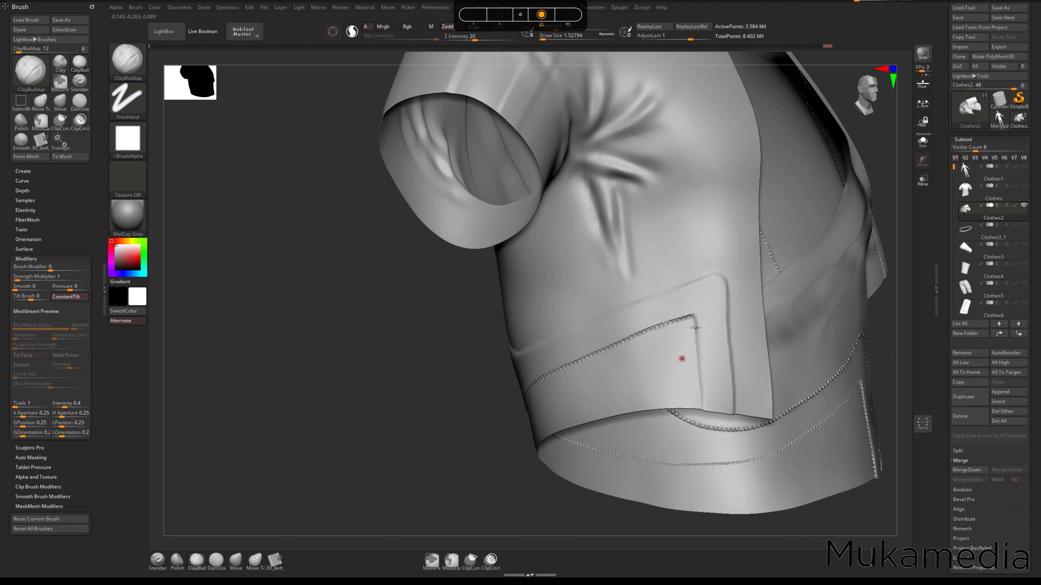
ctrl+right_drag(714, 322, 741, 355)
drag(699, 303, 720, 525)
- Stitch the outer ridge between the hem and the stripe's front corner, around the corner and onto the jacket's side
right_drag(794, 364, 738, 349)
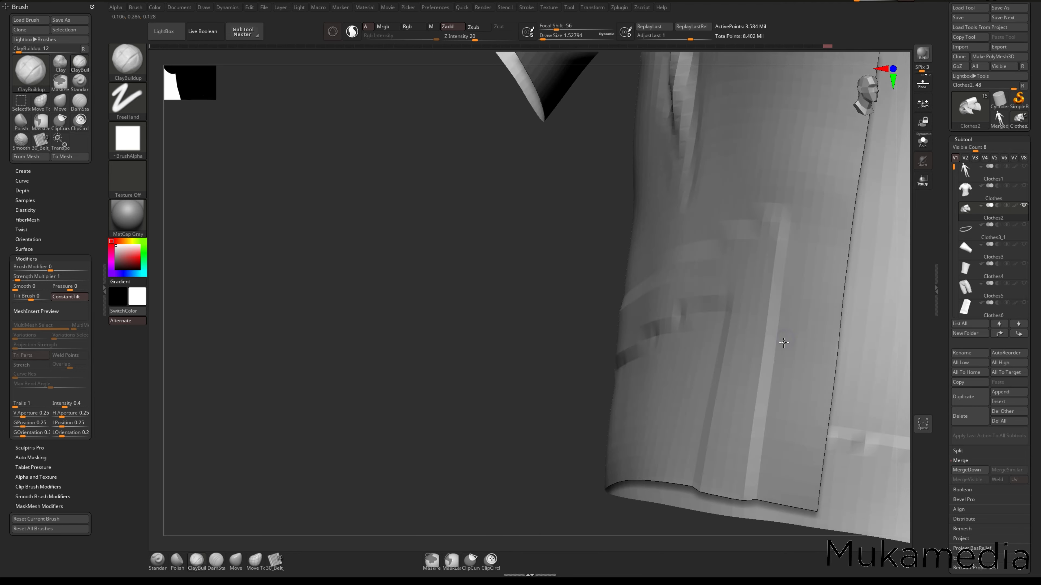
drag(784, 267, 746, 527)
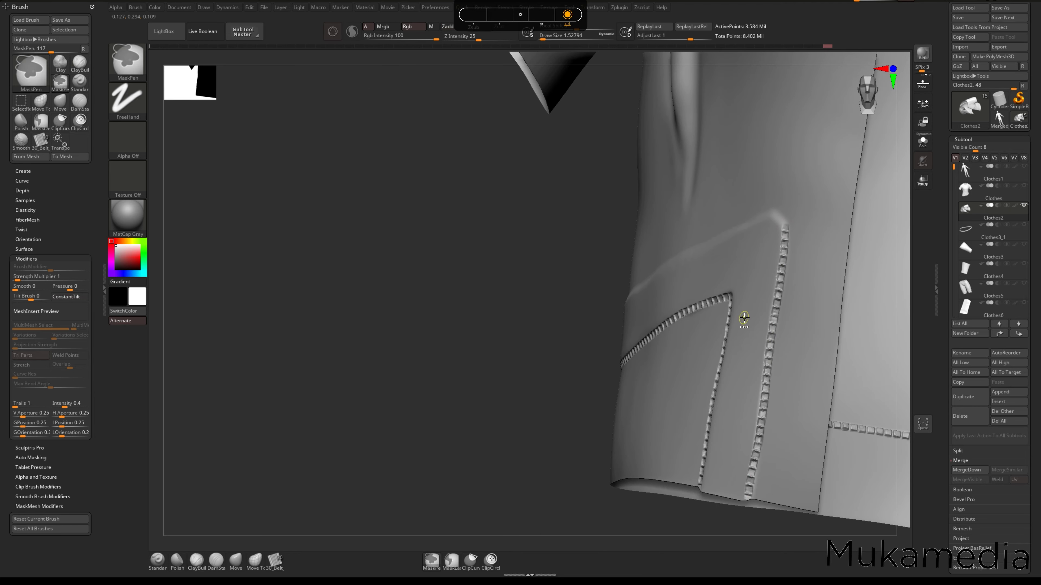
mouse_move(744, 321)
ctrl+right_down()
mouse_move(727, 283)
mouse_move(689, 316)
mouse_move(685, 270)
ctrl+right_up()
mouse_move(685, 271)
right_down()
mouse_move(721, 246)
mouse_move(681, 283)
right_up()
ctrl+right_drag(681, 283, 692, 337)
drag(679, 351, 688, 366)
drag(708, 427, 714, 473)
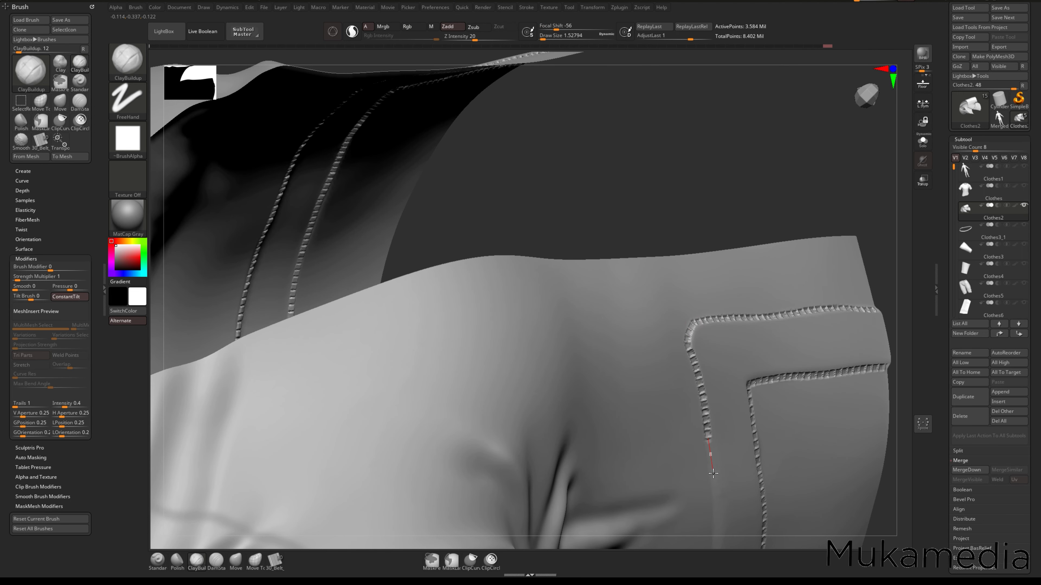
- Extend the outer stitched seam along the torso side below the sleeve opening and around the curve towards the back
alt+right_drag(739, 445, 672, 172)
mouse_move(646, 203)
mouse_down()
mouse_move(651, 269)
mouse_move(633, 387)
mouse_up()
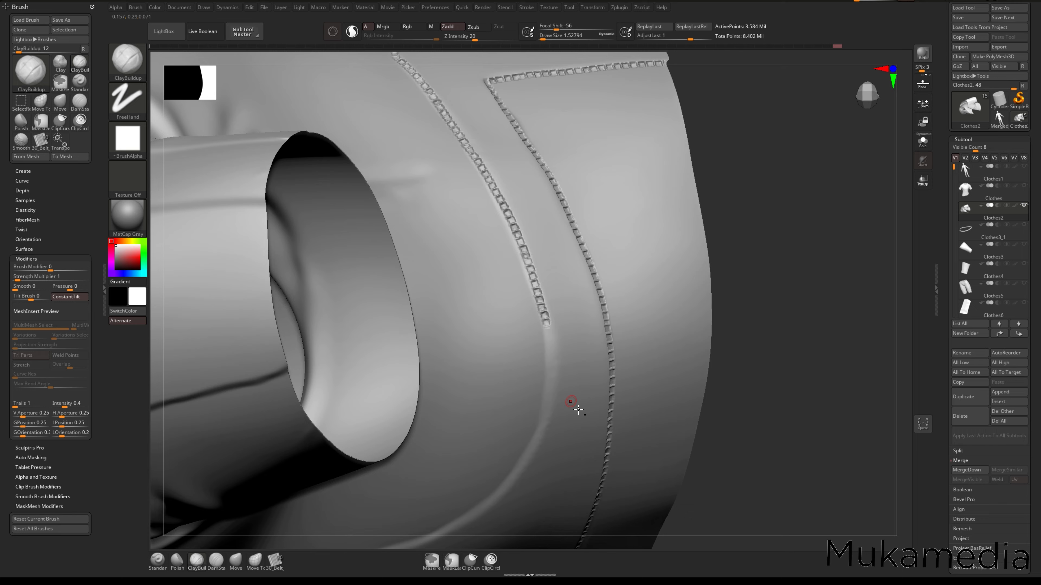
alt+right_drag(569, 399, 541, 213)
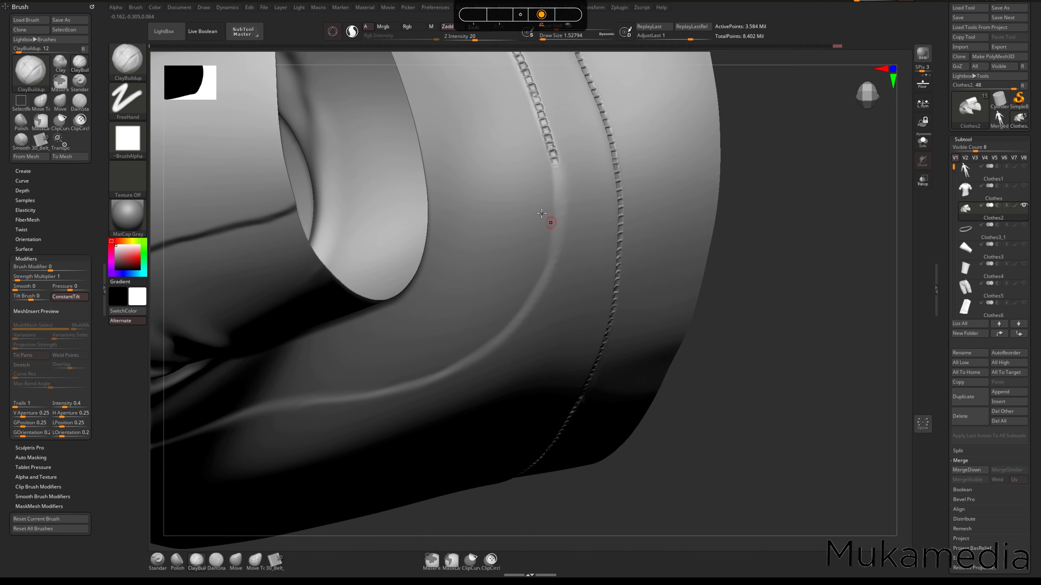
mouse_move(561, 210)
mouse_down()
mouse_move(545, 285)
mouse_move(471, 370)
mouse_up()
key(ctrl+z)
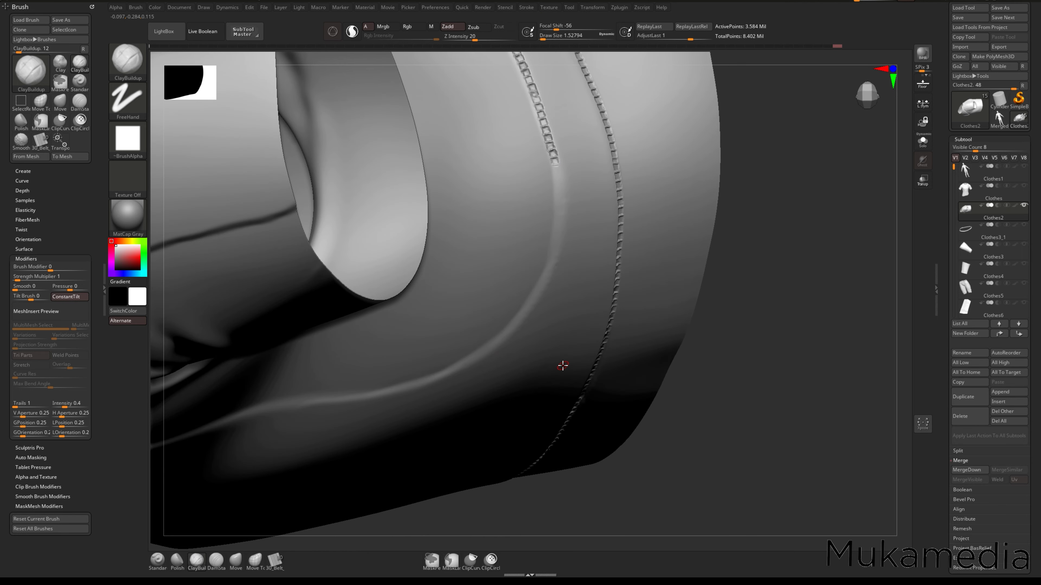
mouse_move(559, 176)
mouse_down()
mouse_move(553, 263)
mouse_move(528, 307)
mouse_up()
drag(500, 343, 494, 349)
- Continue the outer seam from the curve below the sleeve up the back ridge towards the shoulder
mouse_move(555, 320)
ctrl+right_down()
mouse_move(504, 267)
mouse_move(581, 325)
mouse_move(554, 351)
mouse_move(543, 271)
mouse_move(597, 327)
mouse_move(552, 259)
mouse_move(594, 379)
ctrl+right_up()
mouse_move(594, 378)
mouse_down()
mouse_move(602, 424)
mouse_move(595, 411)
mouse_up()
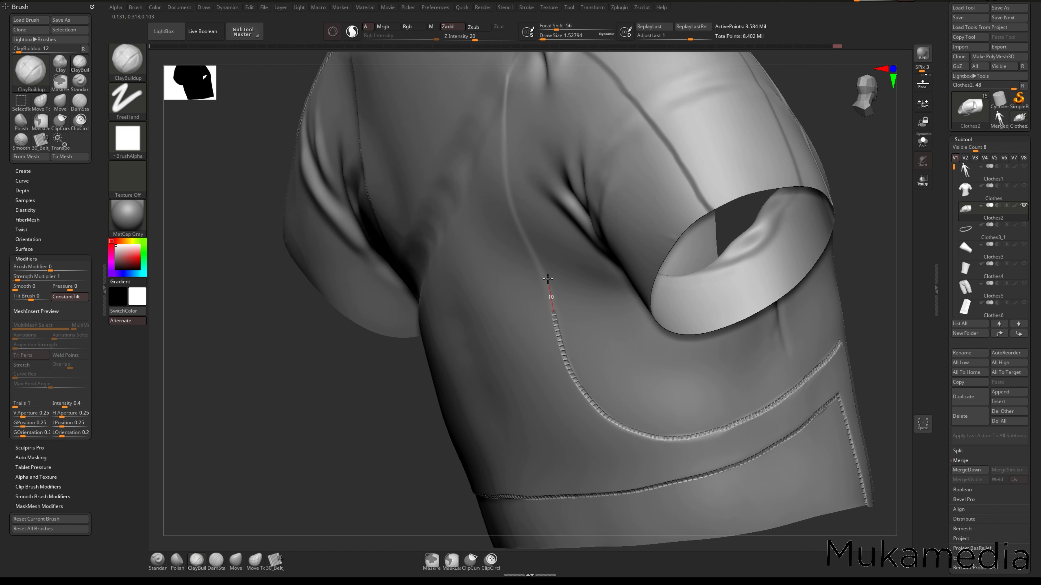
drag(520, 229, 518, 224)
mouse_move(518, 224)
right_down()
mouse_move(526, 263)
mouse_move(511, 209)
mouse_move(566, 291)
right_up()
mouse_move(566, 291)
alt+right_down()
mouse_move(599, 354)
mouse_move(604, 392)
alt+right_up()
drag(596, 380, 579, 327)
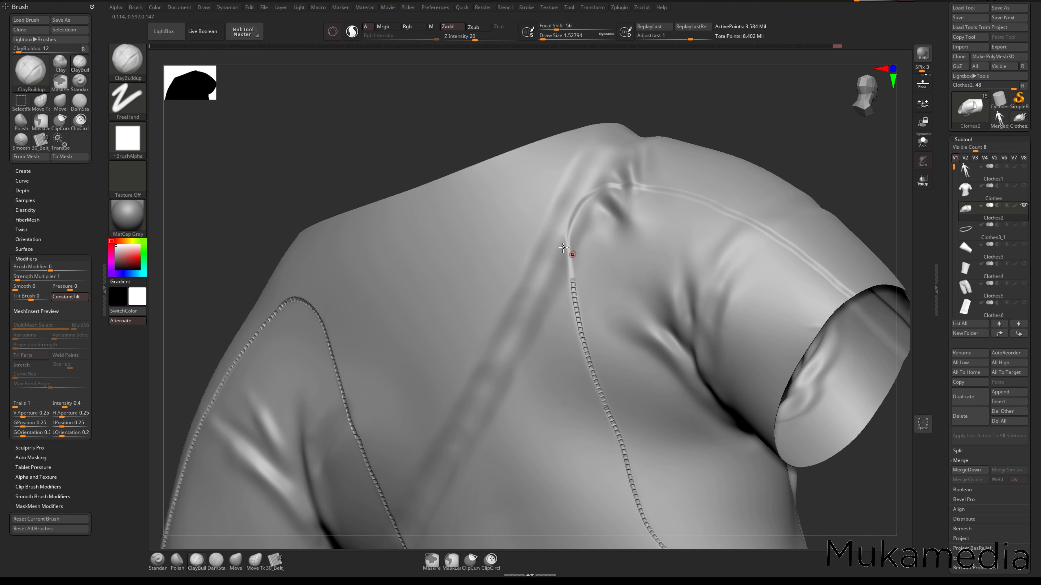
- Stitch around the ridge's top bend at the shoulder folds and down the back of the sleeve to its cuff
ctrl+right_drag(578, 225, 590, 242)
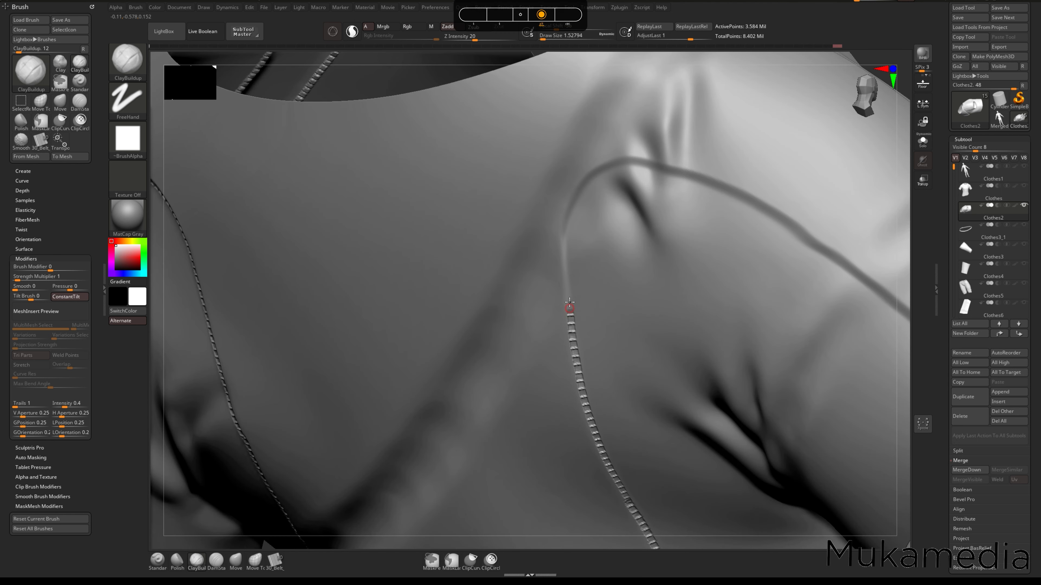
drag(570, 303, 563, 221)
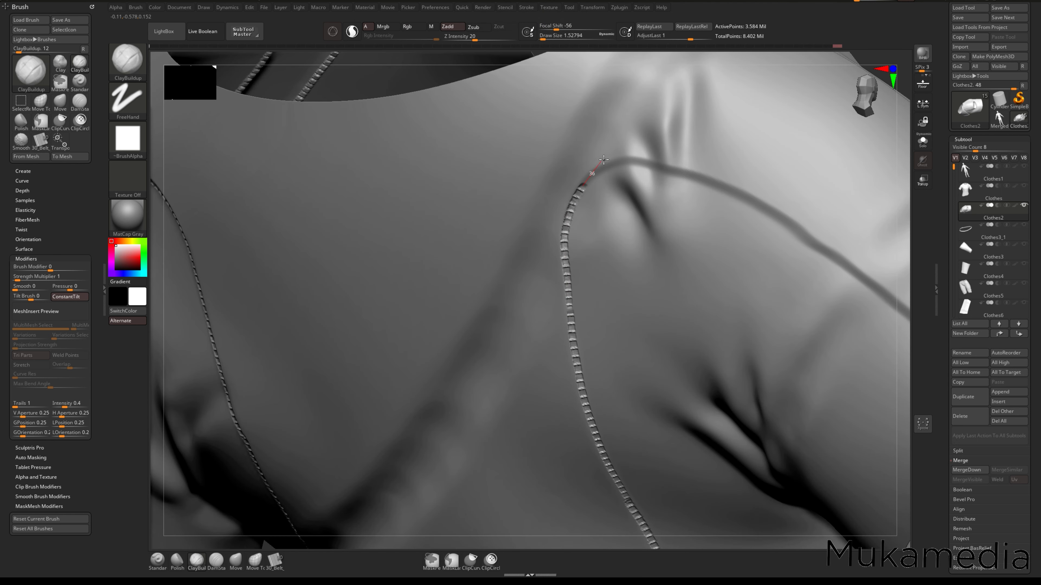
drag(681, 169, 683, 174)
mouse_move(683, 174)
right_down()
mouse_move(691, 209)
mouse_move(729, 221)
mouse_move(459, 239)
right_up()
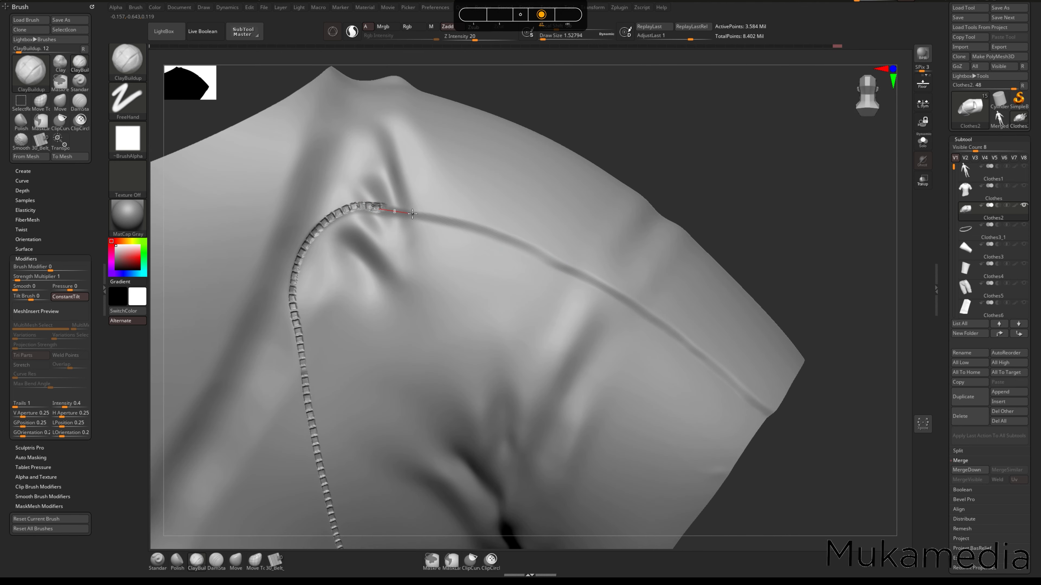
drag(413, 214, 535, 246)
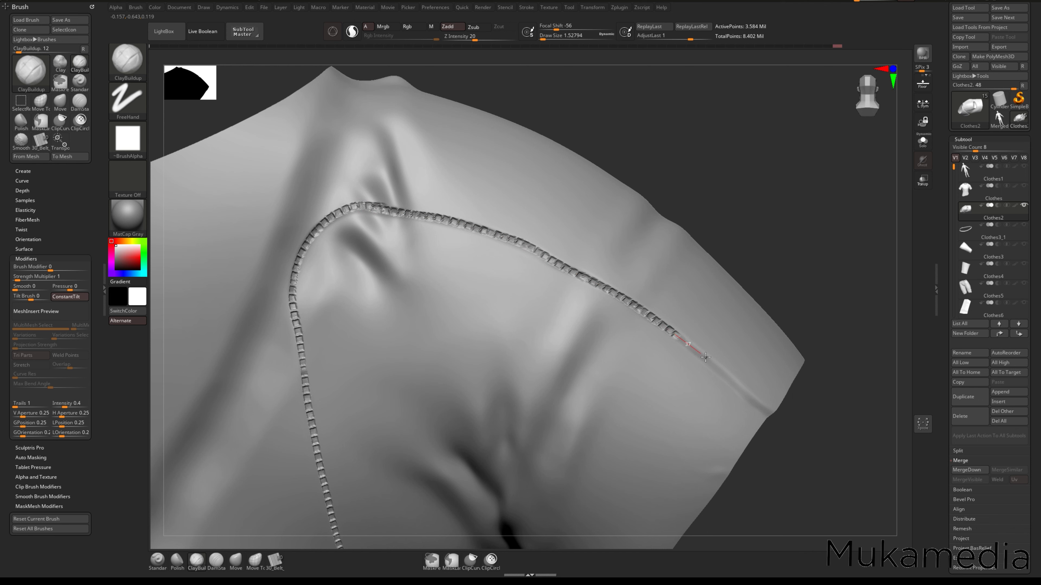
drag(729, 381, 759, 410)
- Stitch the first shoulder ridge from the neckline edge along the top of the sleeve to the cuff
mouse_move(775, 332)
right_down()
mouse_move(755, 381)
mouse_move(414, 172)
mouse_move(634, 242)
right_up()
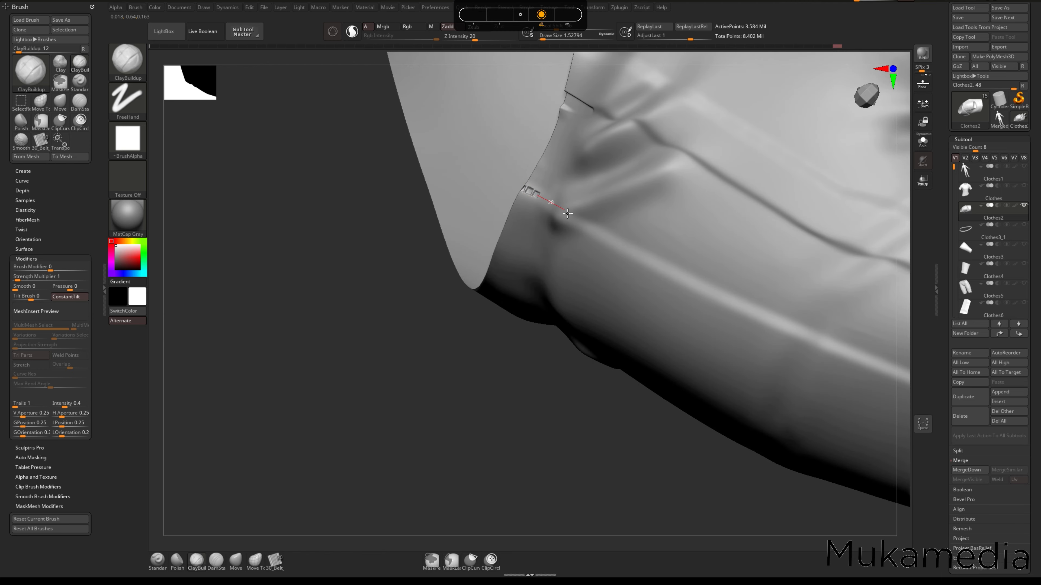
drag(568, 213, 722, 295)
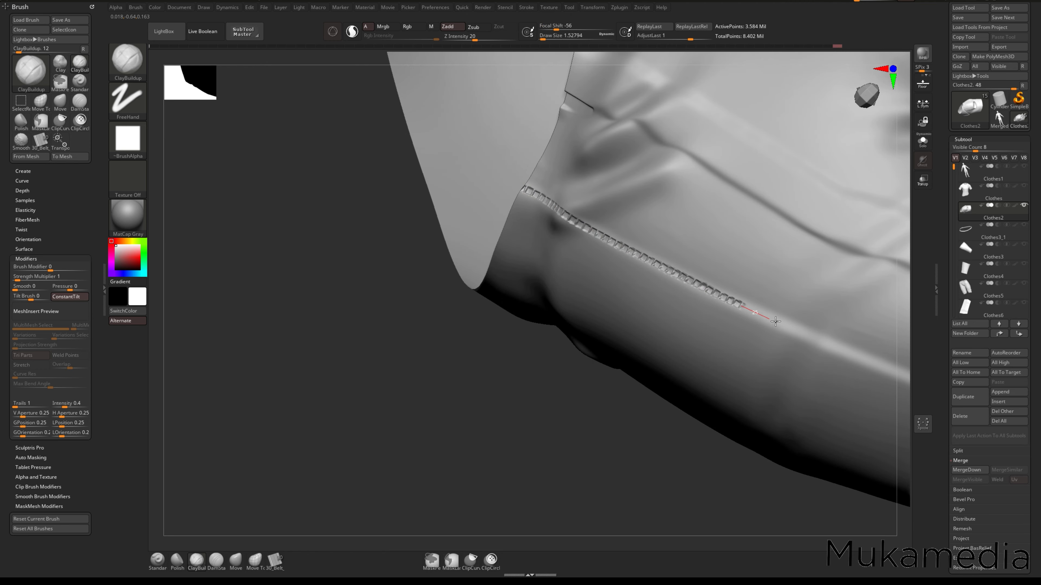
drag(776, 322, 920, 381)
alt+right_drag(834, 377, 554, 287)
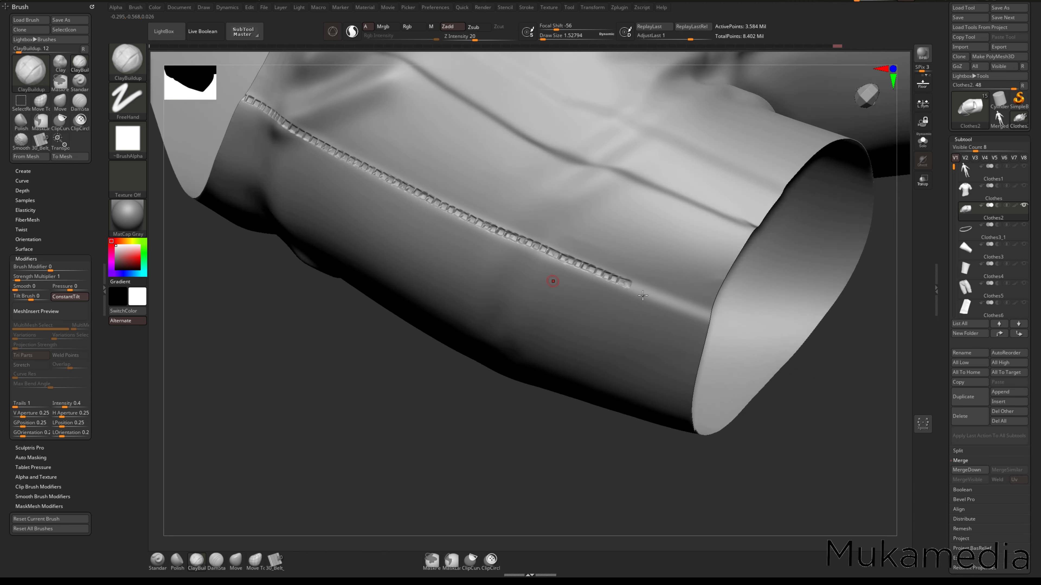
drag(651, 294, 746, 329)
mouse_move(543, 215)
right_down()
mouse_move(532, 223)
mouse_move(556, 244)
mouse_move(512, 242)
right_up()
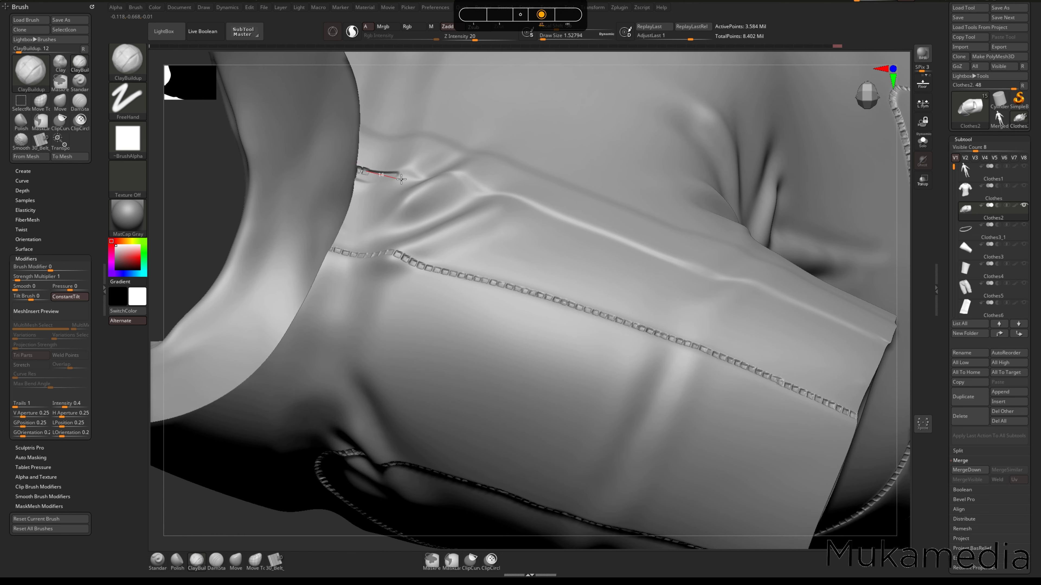
drag(401, 179, 447, 180)
right_drag(464, 198, 506, 296)
key(ctrl+z)
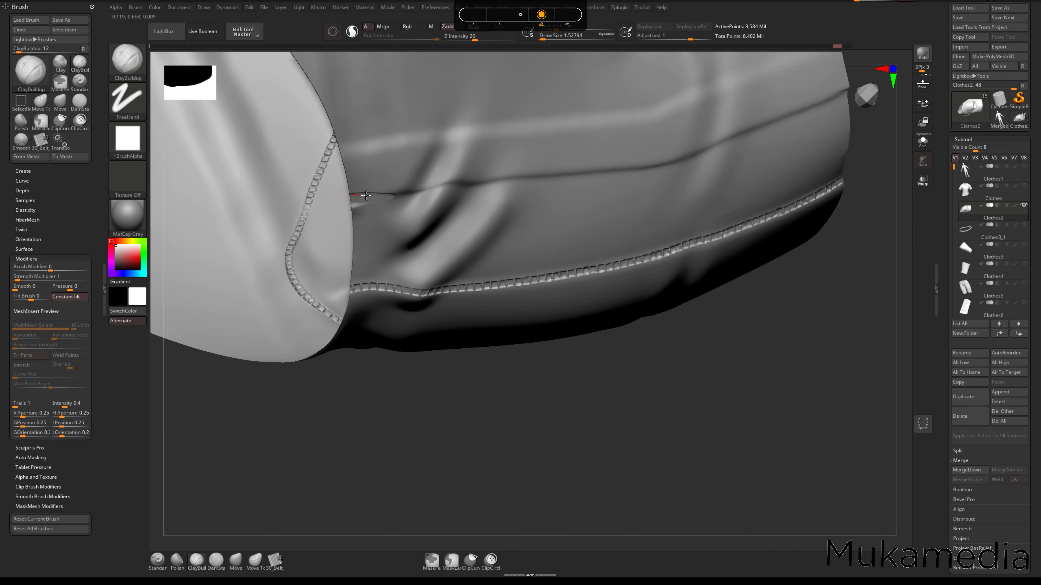
- Stitch the parallel shoulder ridge from the neckline across the folds and along the sleeve towards the cuff
drag(357, 196, 438, 193)
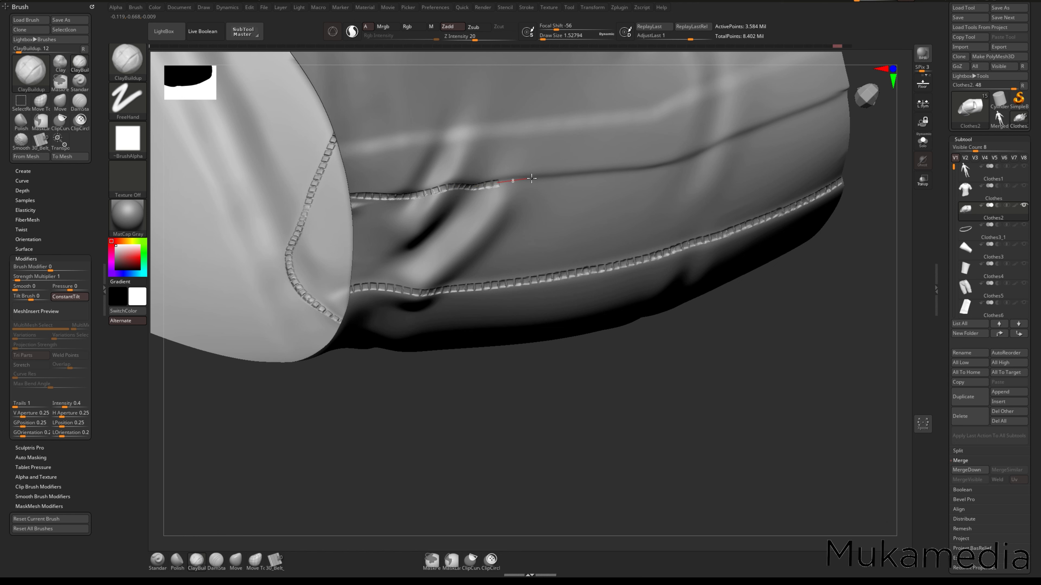
drag(554, 180, 599, 177)
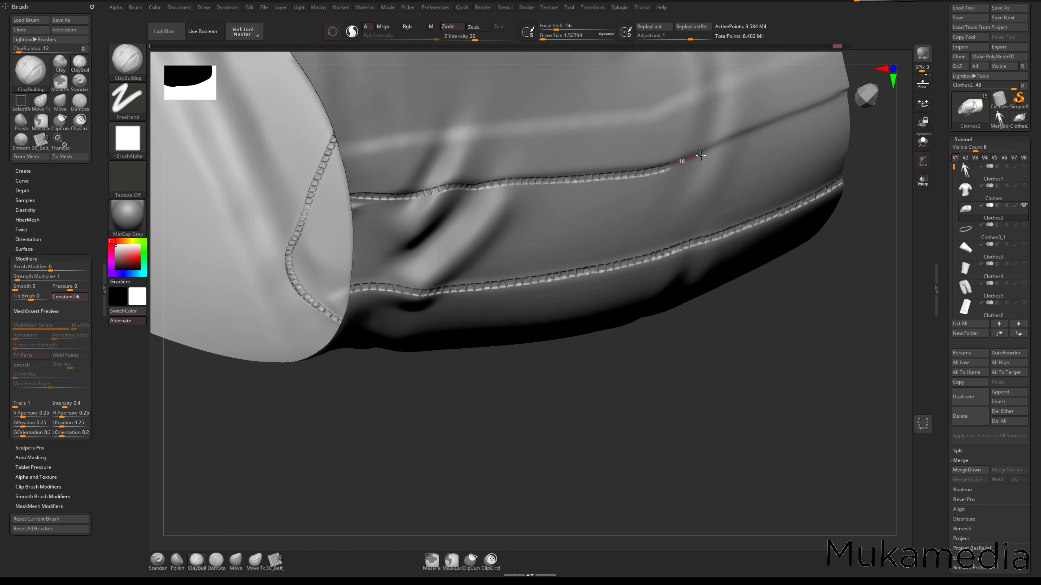
drag(700, 155, 703, 154)
mouse_move(736, 139)
right_down()
mouse_move(776, 206)
mouse_move(560, 155)
right_up()
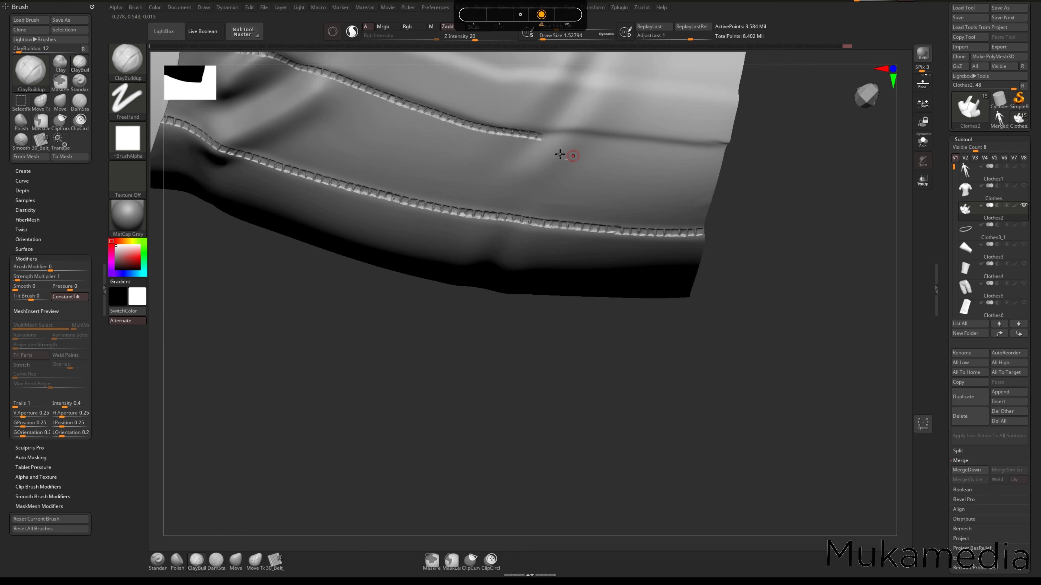
drag(580, 134, 633, 138)
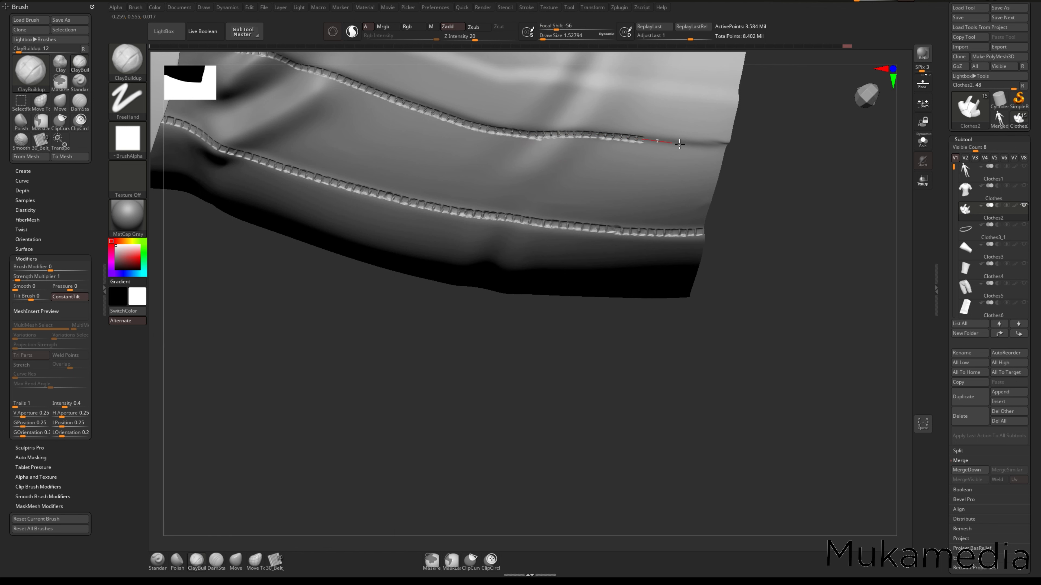
alt+right_drag(612, 208, 768, 305)
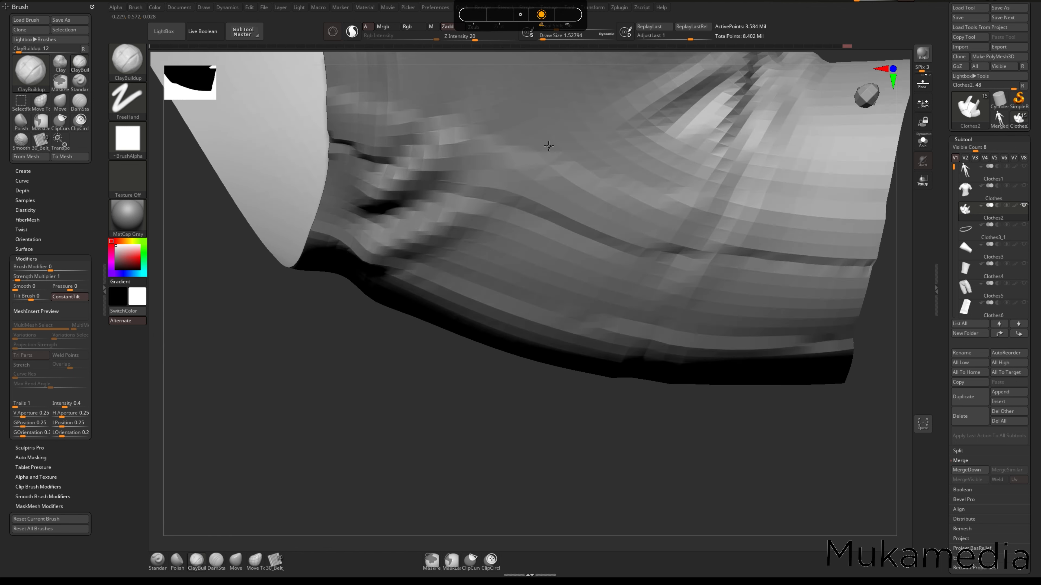
- Stitch a third seam parallel to the two shoulder seams, from the neckline across the shoulder and along the sleeve
mouse_move(329, 93)
mouse_down()
mouse_move(639, 190)
mouse_move(904, 212)
mouse_up()
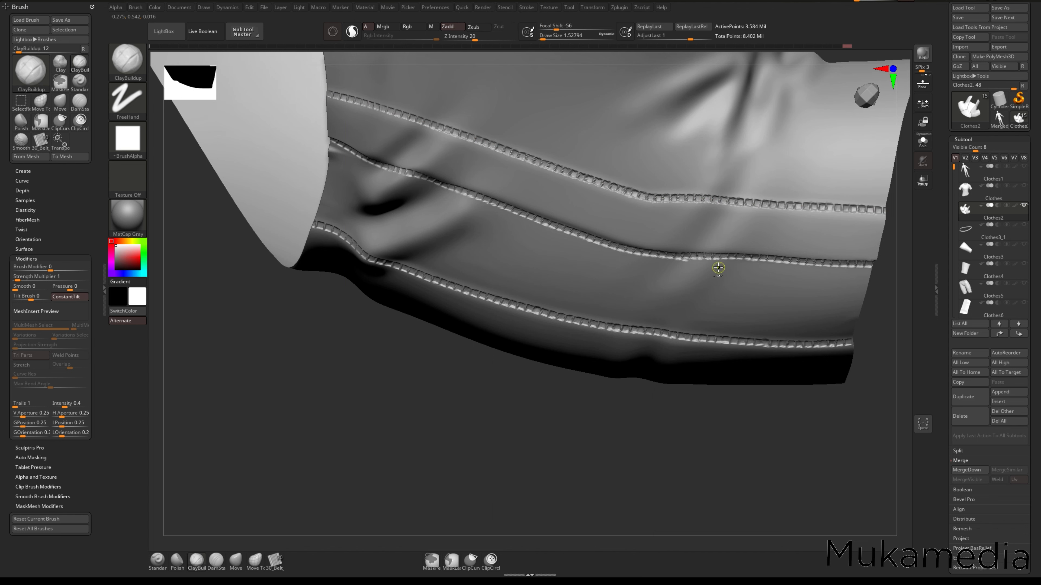
alt+drag(718, 418, 776, 389)
drag(705, 394, 814, 403)
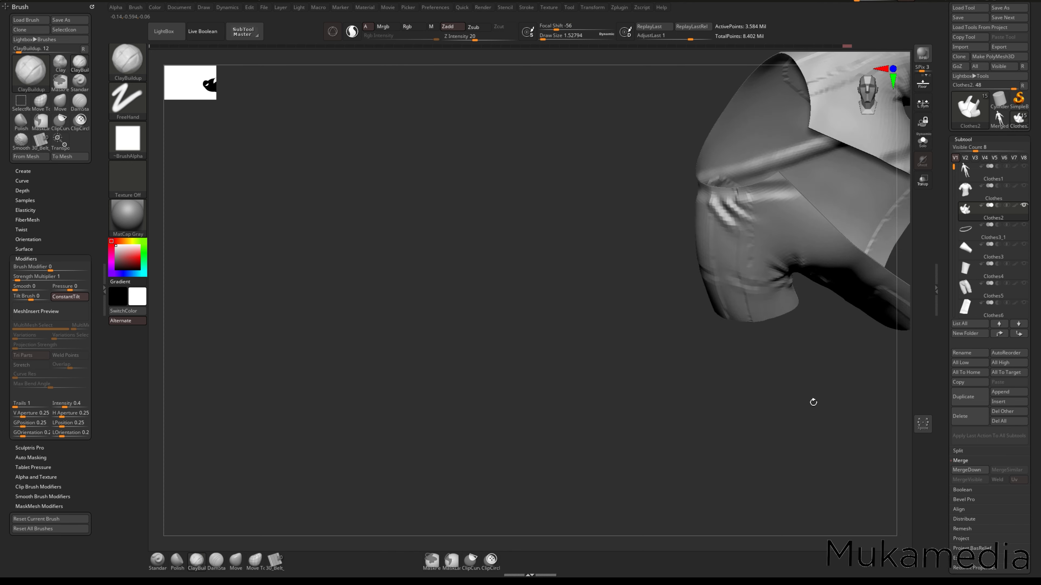
right_drag(813, 402, 627, 202)
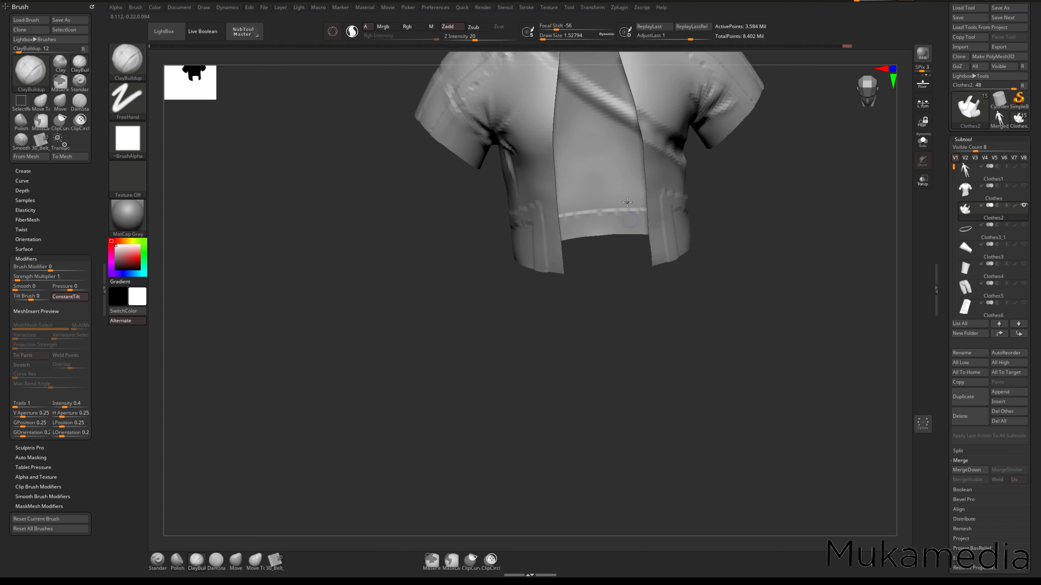
alt+right_drag(596, 152, 836, 279)
mouse_move(721, 281)
right_down()
mouse_move(765, 283)
mouse_move(615, 262)
right_up()
- Save the tool in the Indiana folder, overwriting first the existing Clothes1 file and also the Clothes file
key(ctrl+s)
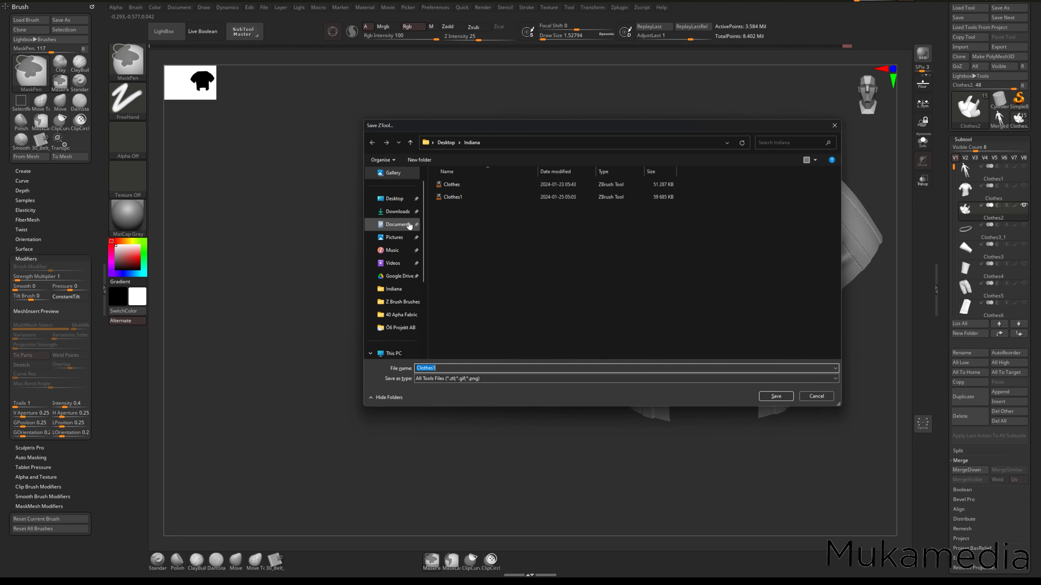
key(Return)
key(Left)
key(Return)
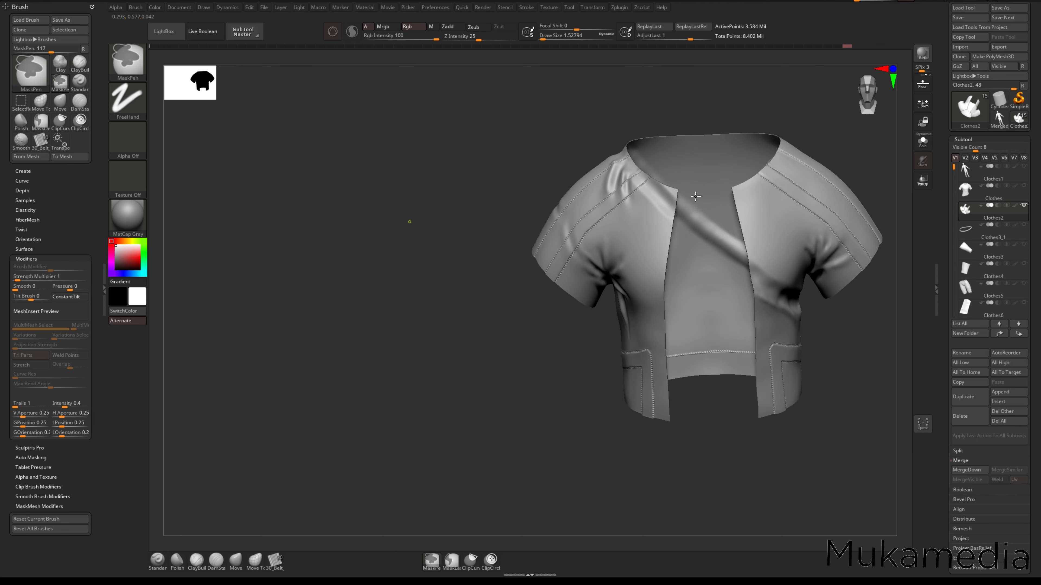
key(ctrl+s)
double_click(458, 185)
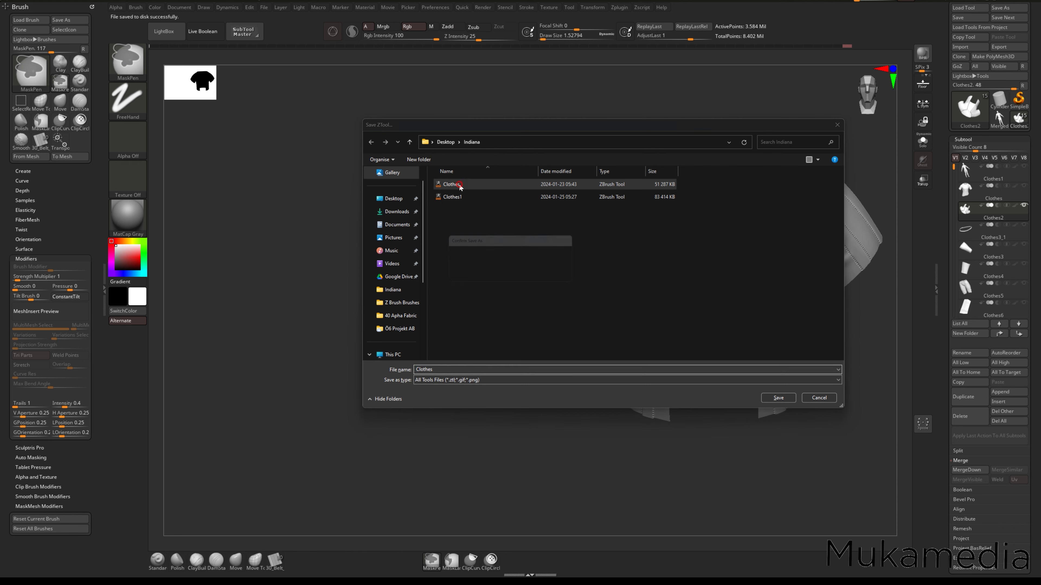
click(541, 279)
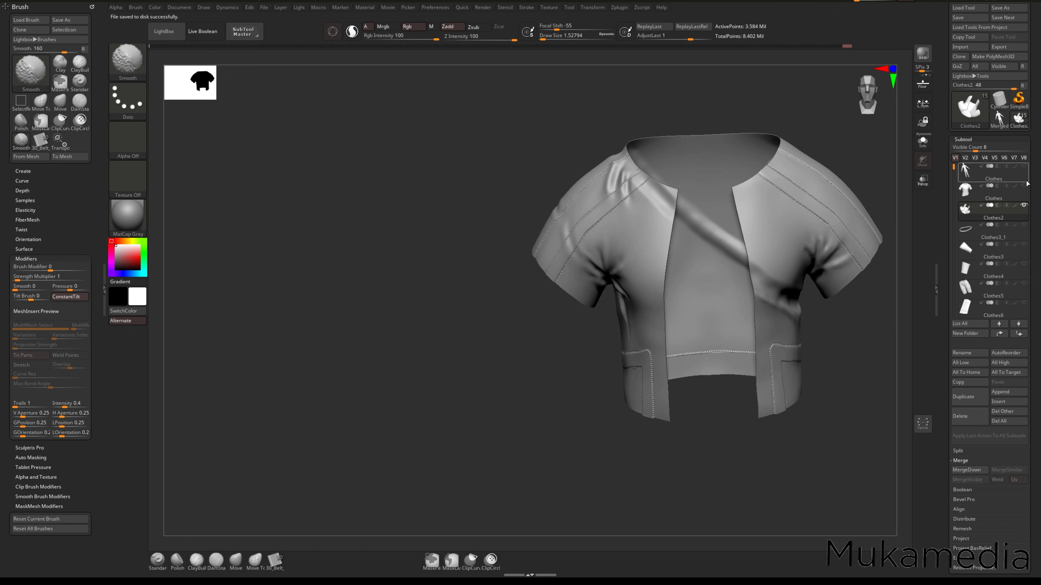
- Show all the character's subtools around the jacket again and select the ClayBuildup brush
click(1024, 205)
mouse_move(896, 218)
alt+mouse_down()
mouse_move(802, 239)
mouse_move(792, 215)
mouse_move(778, 230)
mouse_move(761, 223)
alt+mouse_up()
key(b)
key(c)
key(b)
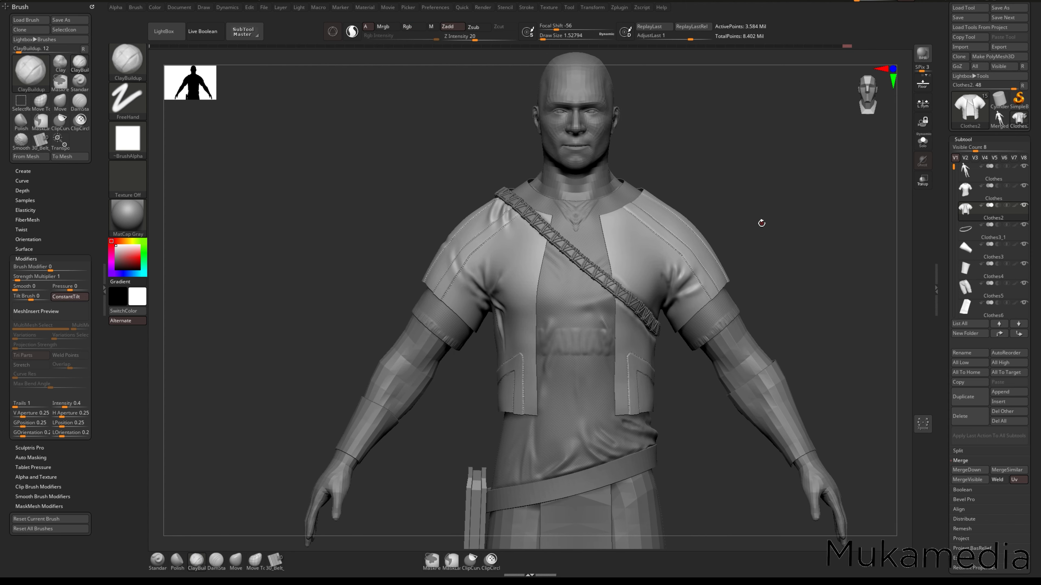